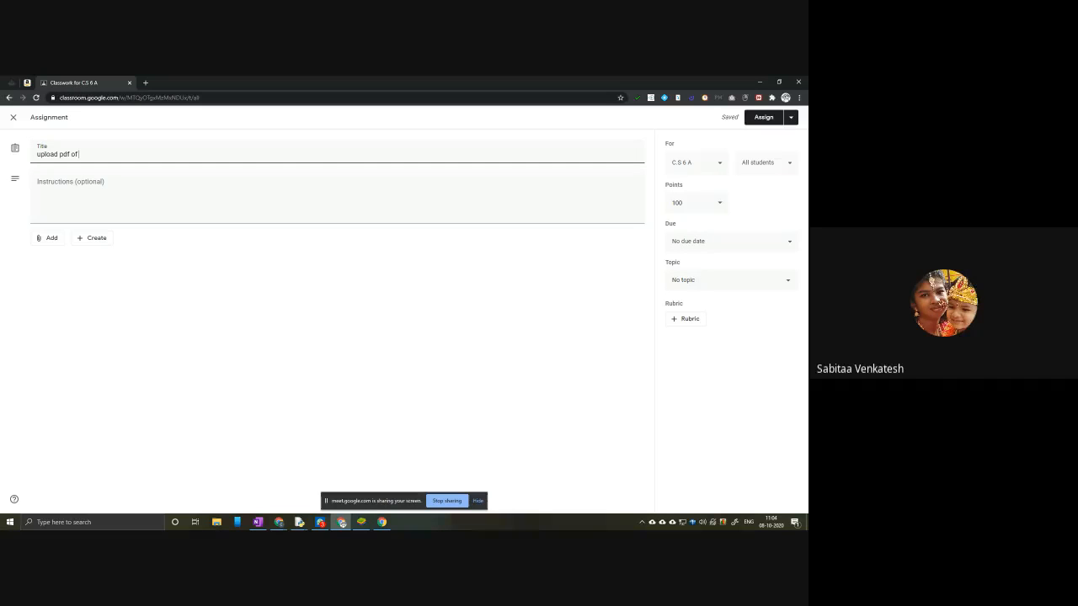
Step: Complete the assignment title as "upload pdf of your answers for chapter 1"
{"action": "key", "text": "alt+Tab"}
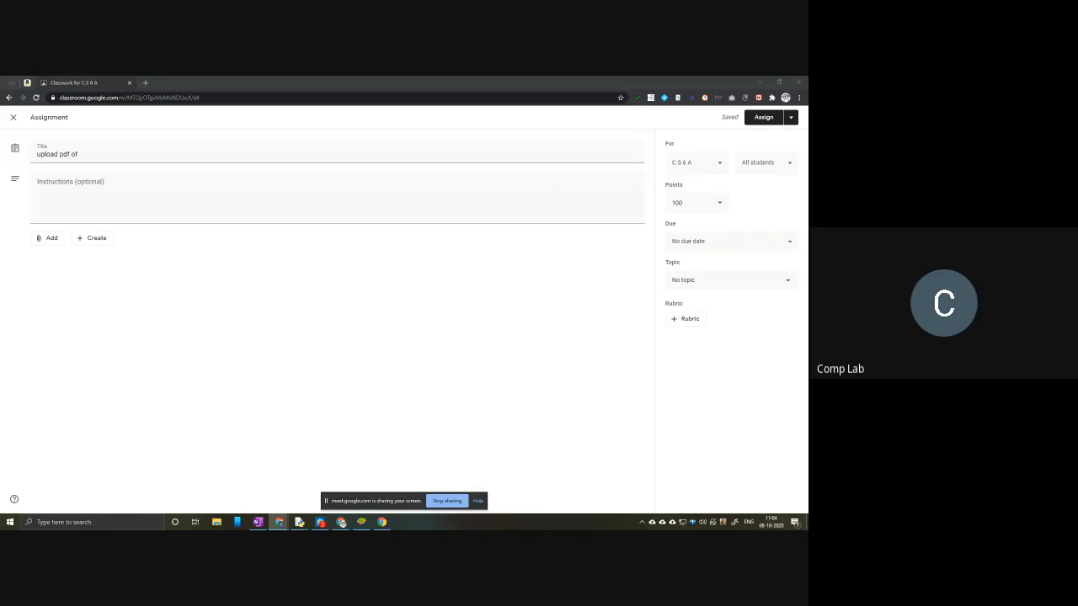
{"action": "key", "text": "alt+Tab"}
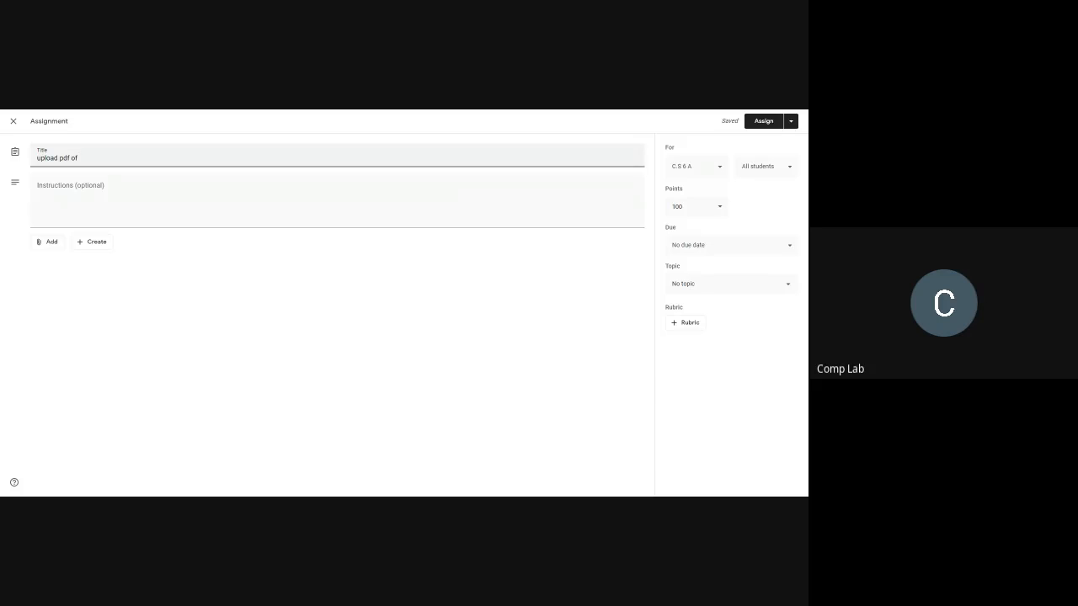
{"action": "type", "text": "ans"}
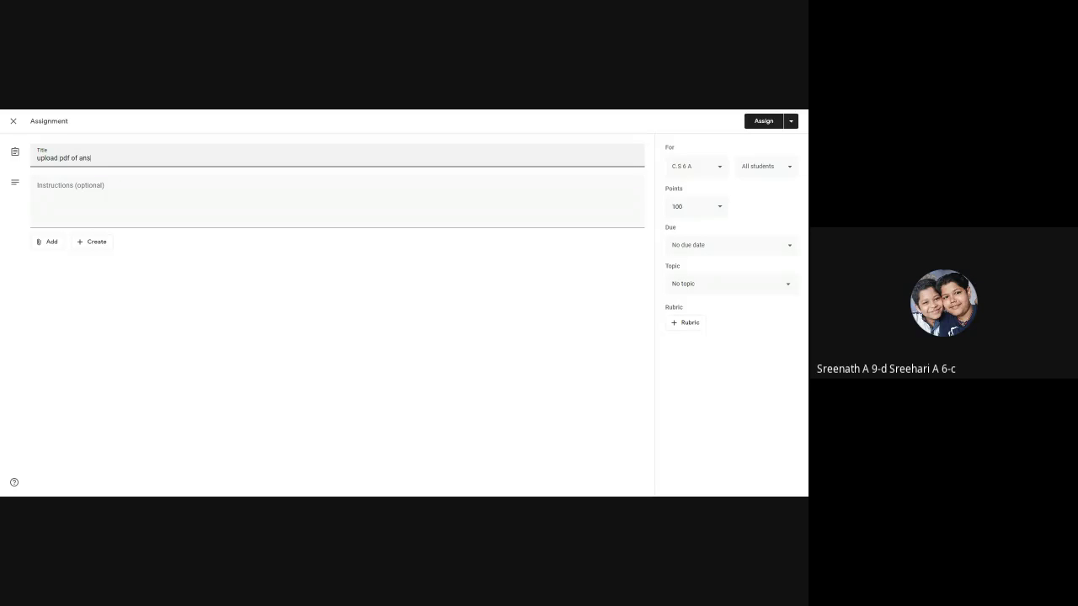
{"action": "type", "text": "wers in"}
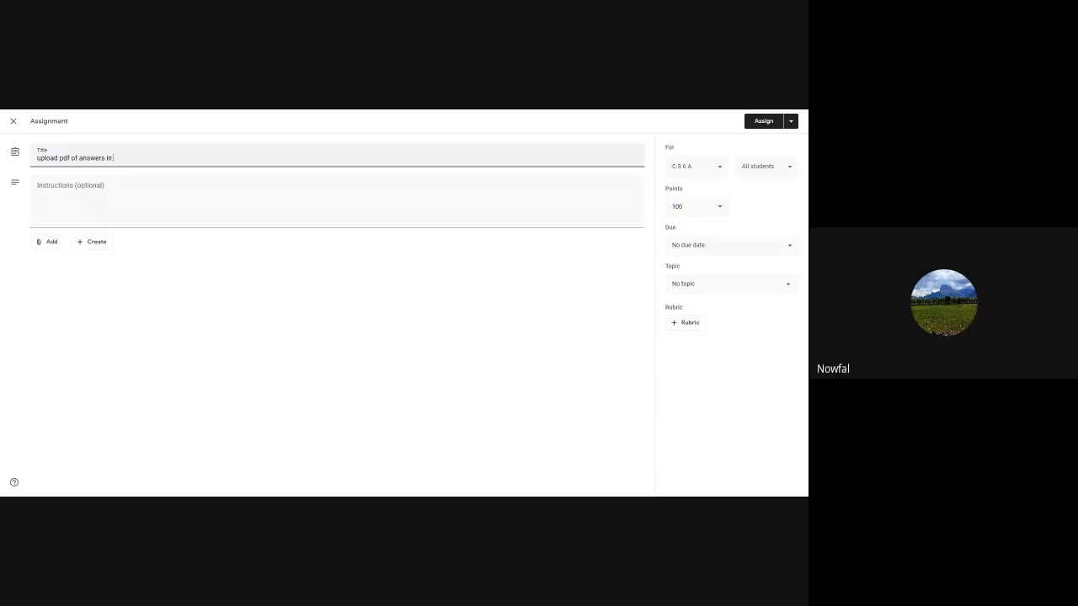
{"action": "key", "text": "BackSpace"}
{"action": "key", "text": "BackSpace"}
{"action": "key", "text": "BackSpace"}
{"action": "key", "text": "BackSpace"}
{"action": "key", "text": "BackSpace"}
{"action": "key", "text": "BackSpace"}
{"action": "key", "text": "BackSpace"}
{"action": "key", "text": "BackSpace"}
{"action": "type", "text": "your answers fo"}
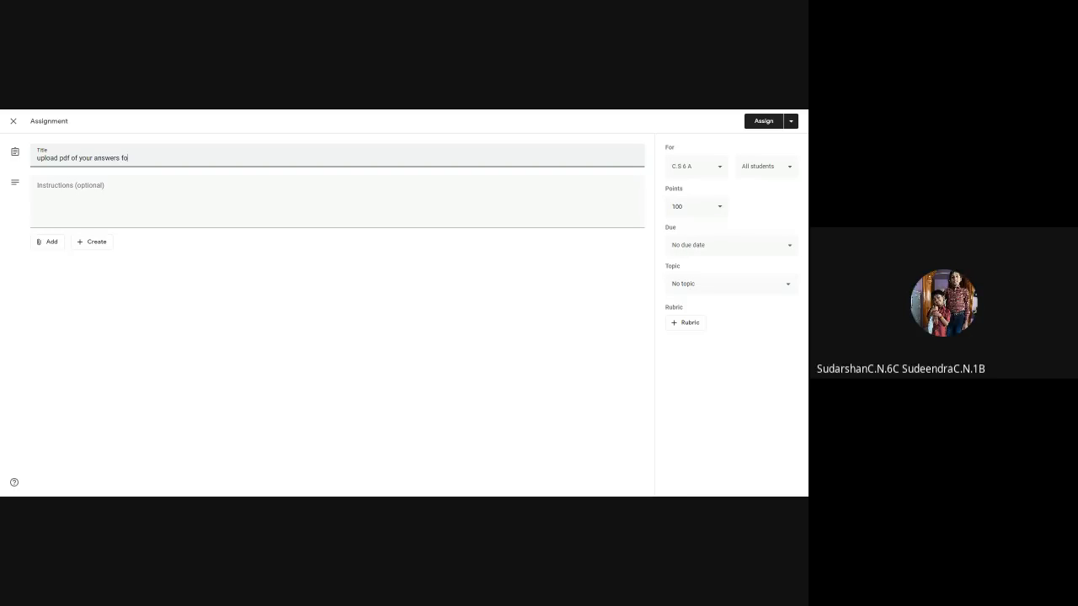
{"action": "type", "text": "r chapter 1"}
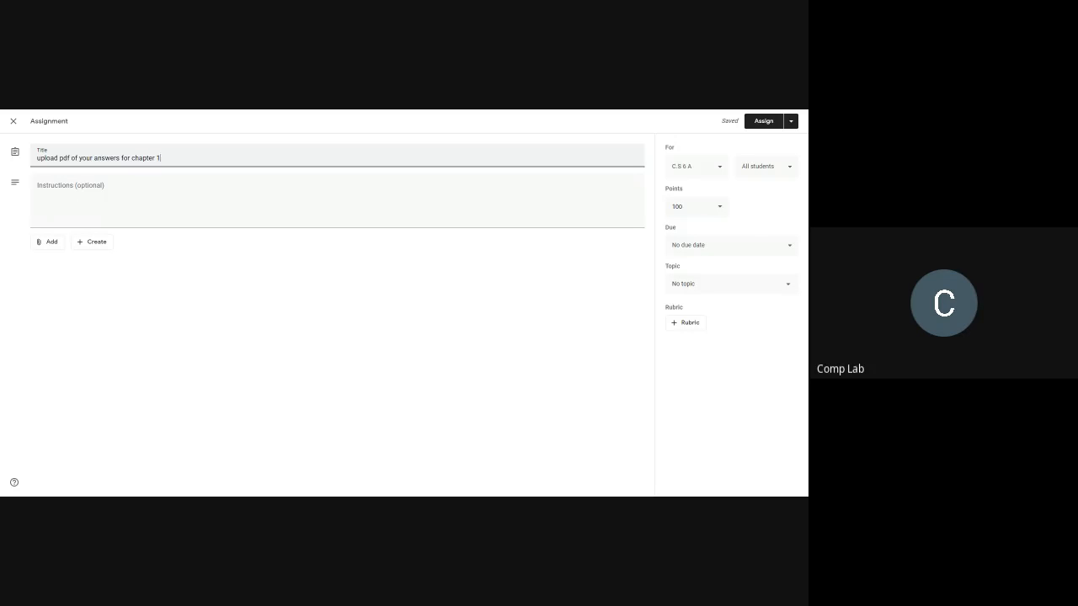
Step: Add the classes C.S 6 C and C.S 6 B to those receiving the assignment
{"action": "left_click", "coordinate": [718, 167]}
{"action": "scroll", "coordinate": [721, 362], "scroll_direction": "down", "scroll_amount": 5}
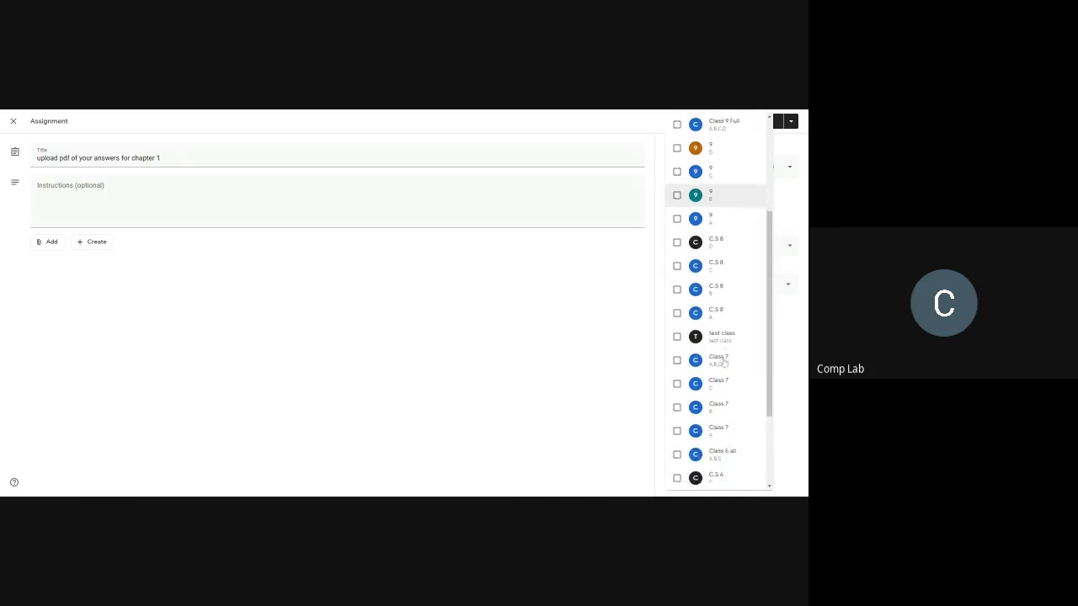
{"action": "left_click", "coordinate": [722, 359]}
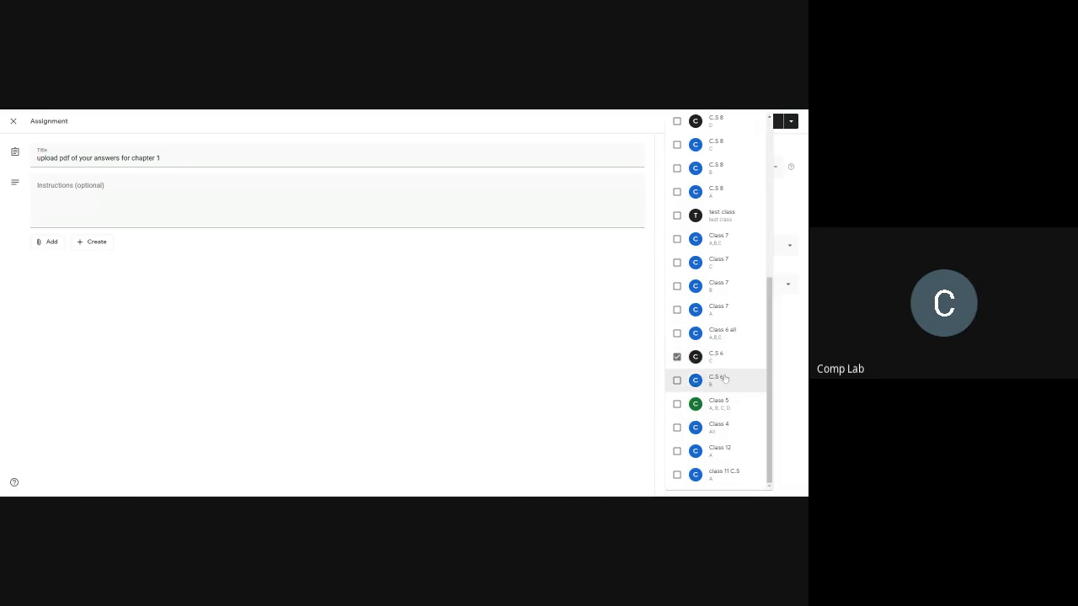
{"action": "left_click", "coordinate": [724, 380]}
{"action": "left_click", "coordinate": [586, 361]}
Step: Set the assignment's points to 5
{"action": "left_click", "coordinate": [694, 209]}
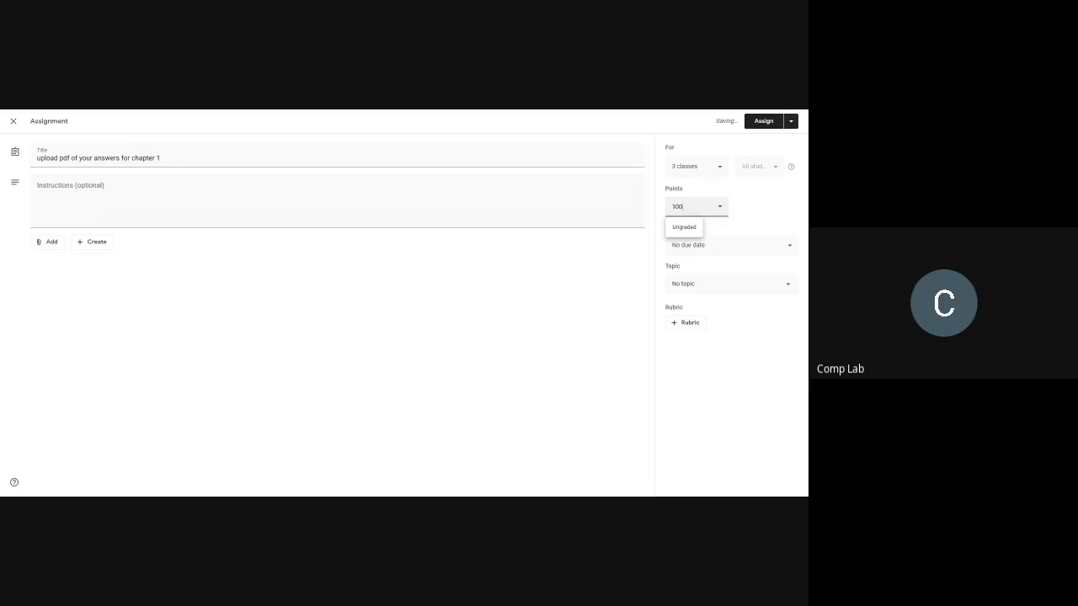
{"action": "left_click", "coordinate": [692, 208]}
{"action": "type", "text": "5"}
{"action": "left_click", "coordinate": [595, 265]}
{"action": "left_click", "coordinate": [698, 213]}
{"action": "left_click_drag", "start_coordinate": [697, 210], "coordinate": [659, 209]}
{"action": "type", "text": "5"}
Step: Set the assignment's due date to Oct 12, 2020, without a time
{"action": "left_click", "coordinate": [712, 254]}
{"action": "left_click", "coordinate": [713, 277]}
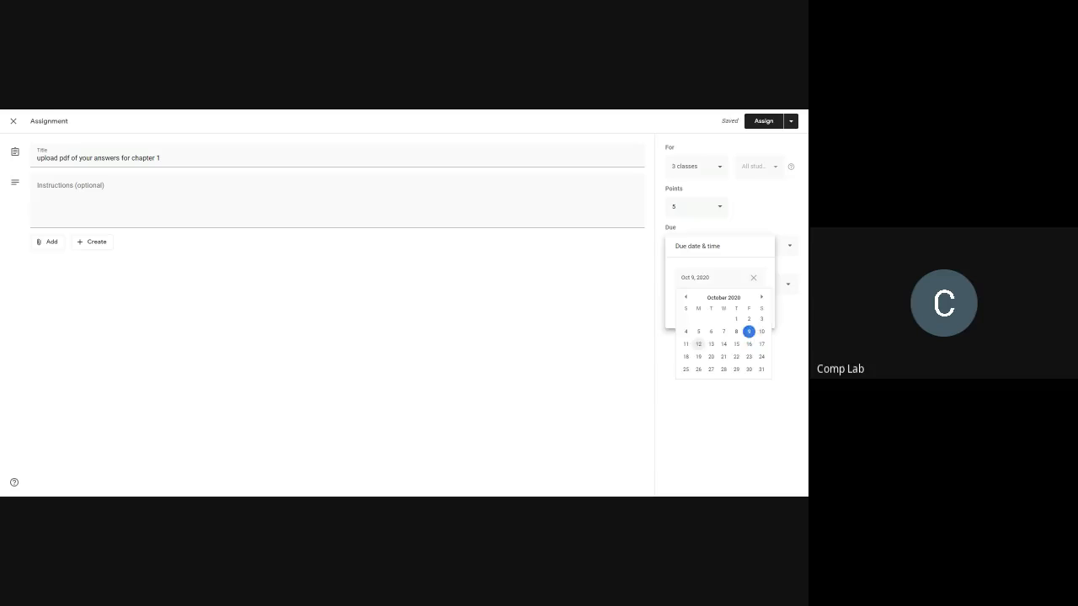
{"action": "left_click", "coordinate": [698, 343]}
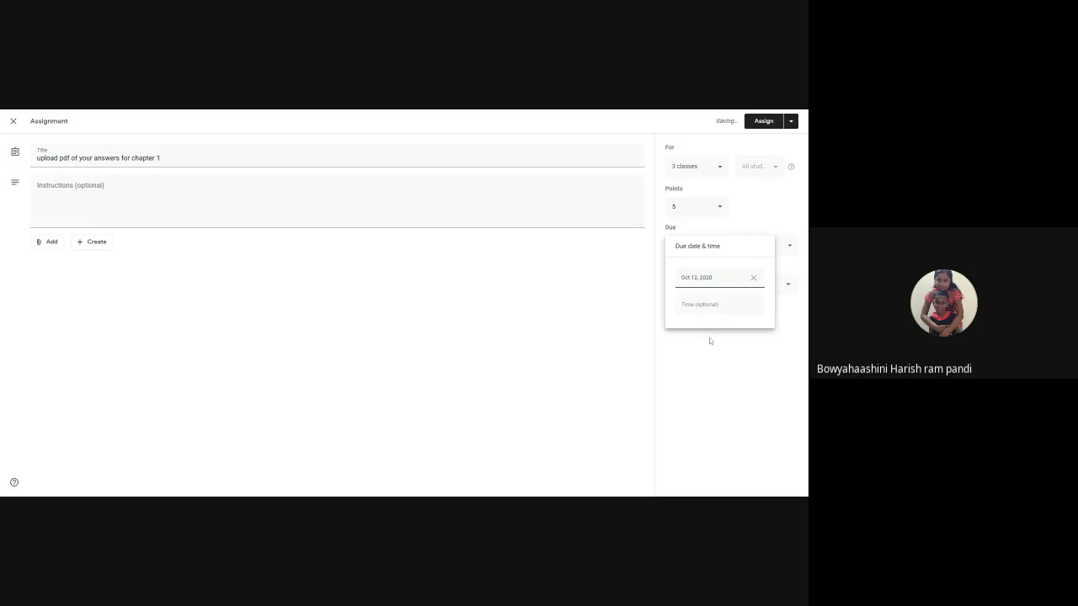
{"action": "left_click", "coordinate": [710, 341]}
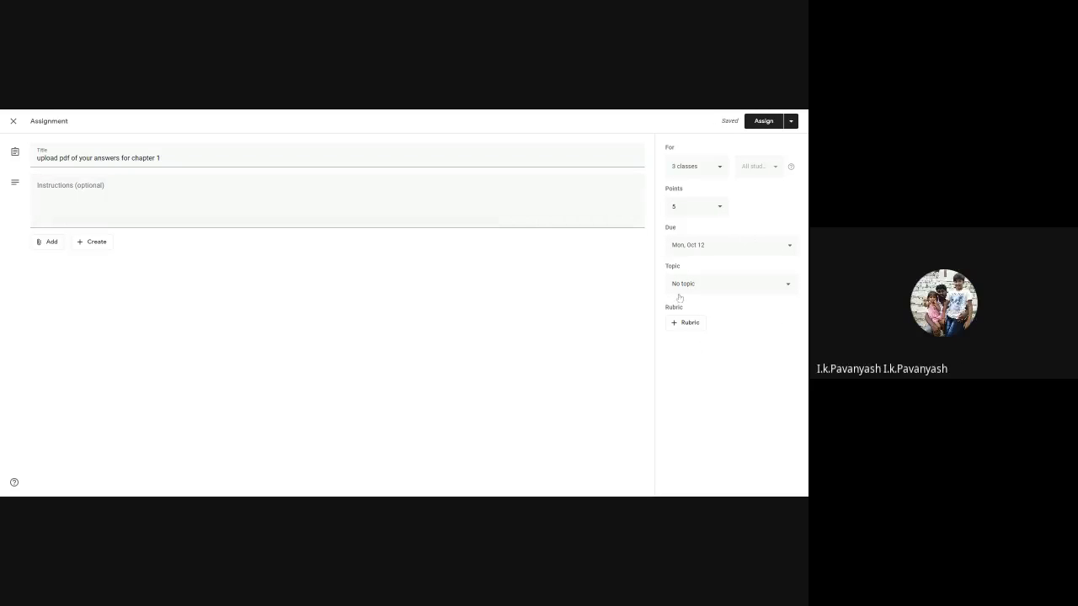
Step: Create the topic "Classwork Submission" for the assignment and assign it to the classes
{"action": "left_click", "coordinate": [728, 283]}
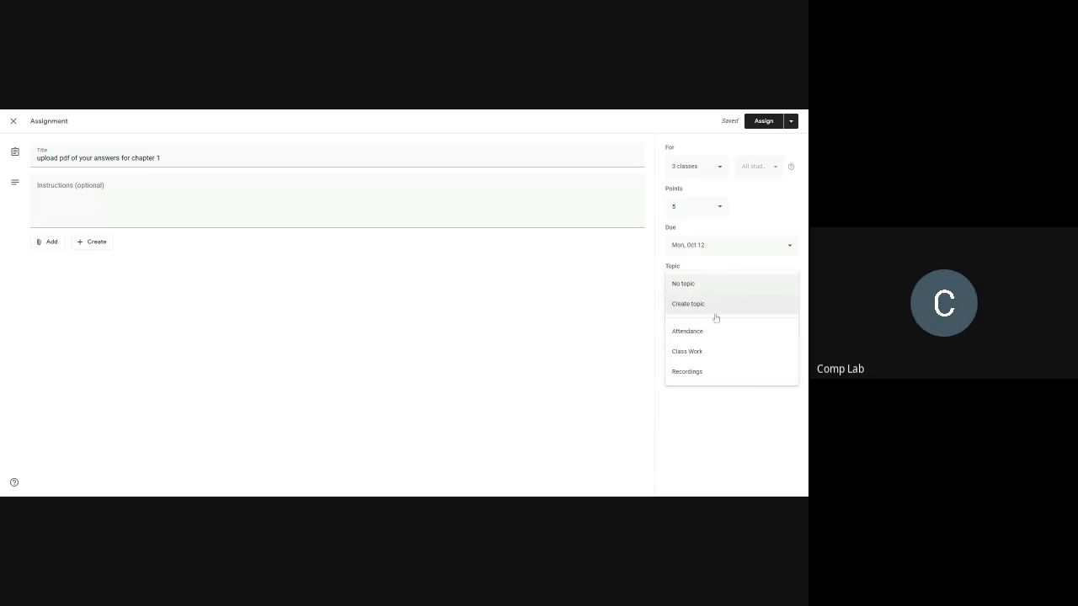
{"action": "left_click", "coordinate": [715, 312]}
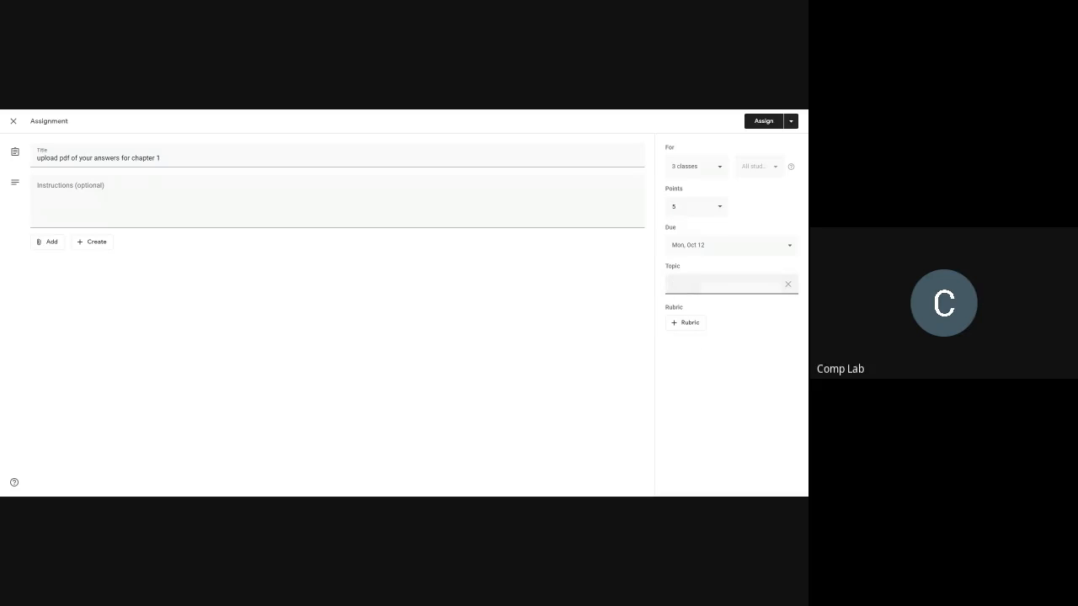
{"action": "type", "text": "Class"}
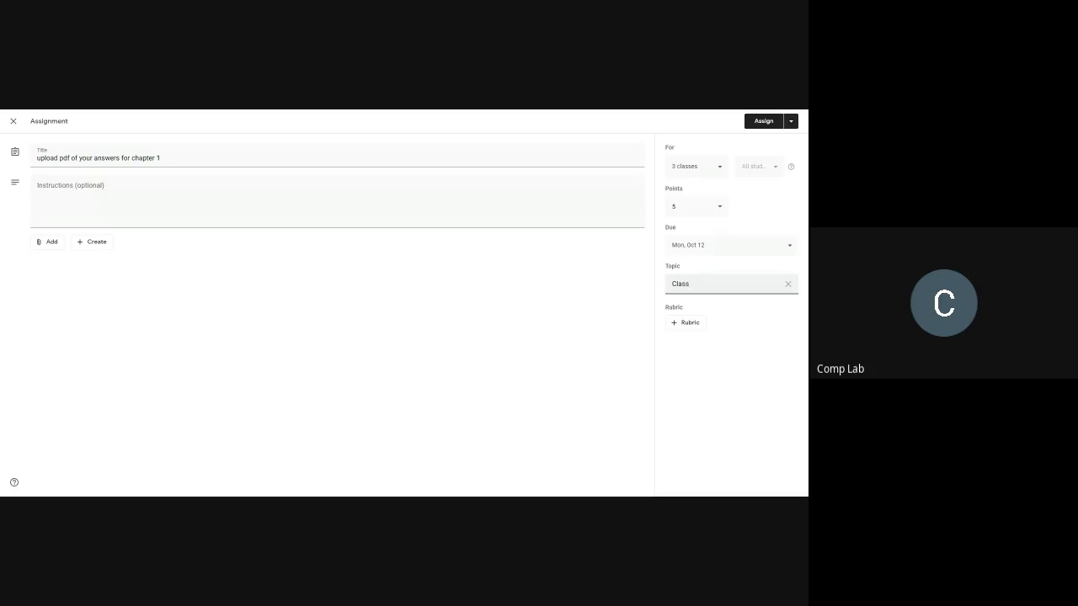
{"action": "type", "text": "work Submission"}
{"action": "left_click", "coordinate": [652, 322]}
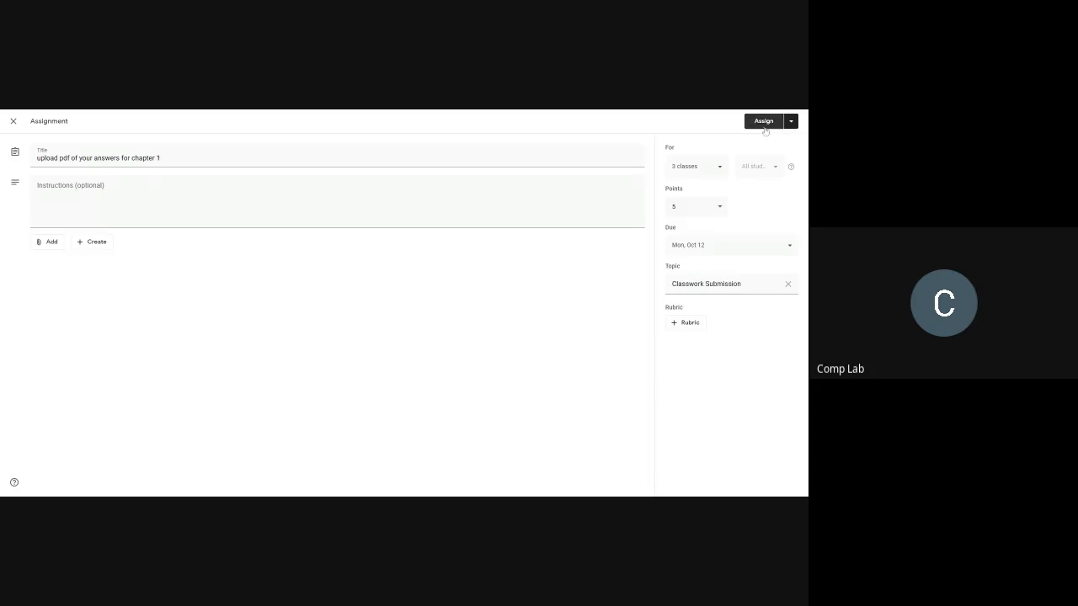
{"action": "left_click", "coordinate": [763, 122]}
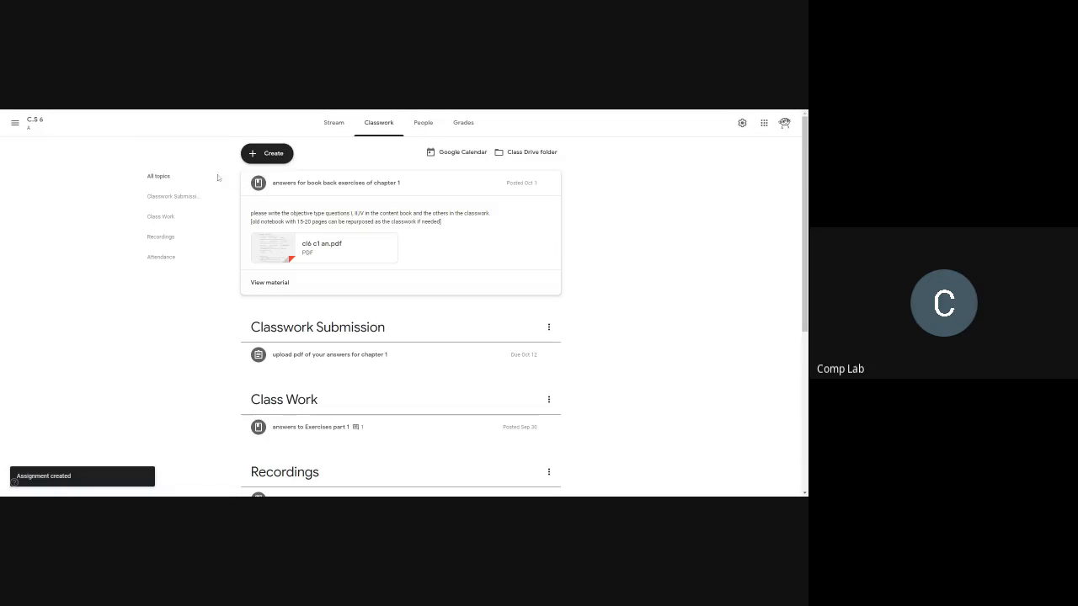
Step: Open the test class's classwork and view the student work for the assignment Test posted Aug 26
{"action": "left_click", "coordinate": [14, 122]}
{"action": "scroll", "coordinate": [59, 249], "scroll_direction": "down", "scroll_amount": 5}
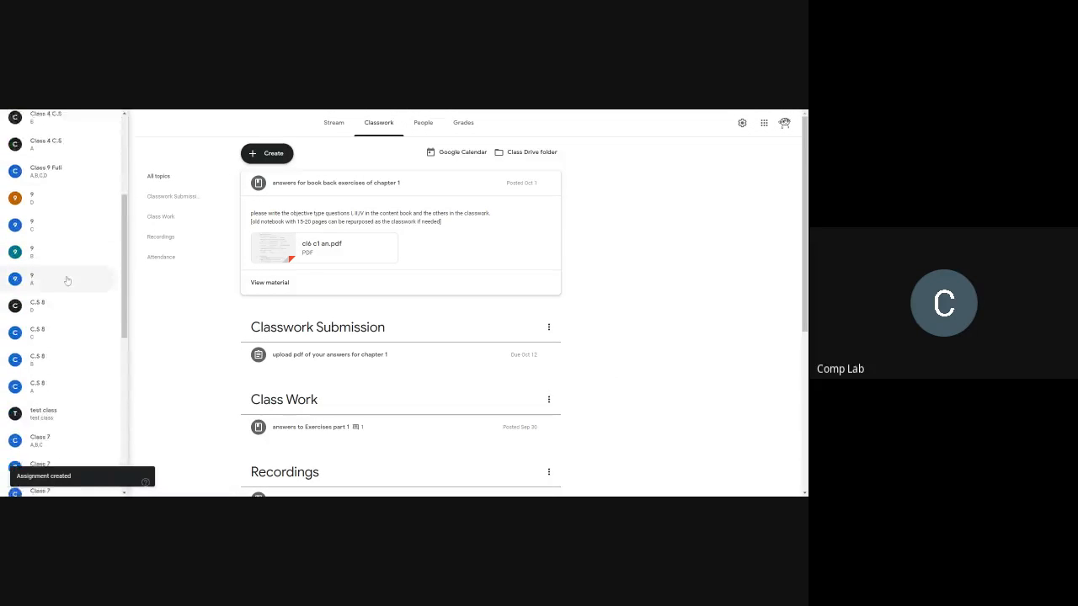
{"action": "left_click", "coordinate": [44, 203]}
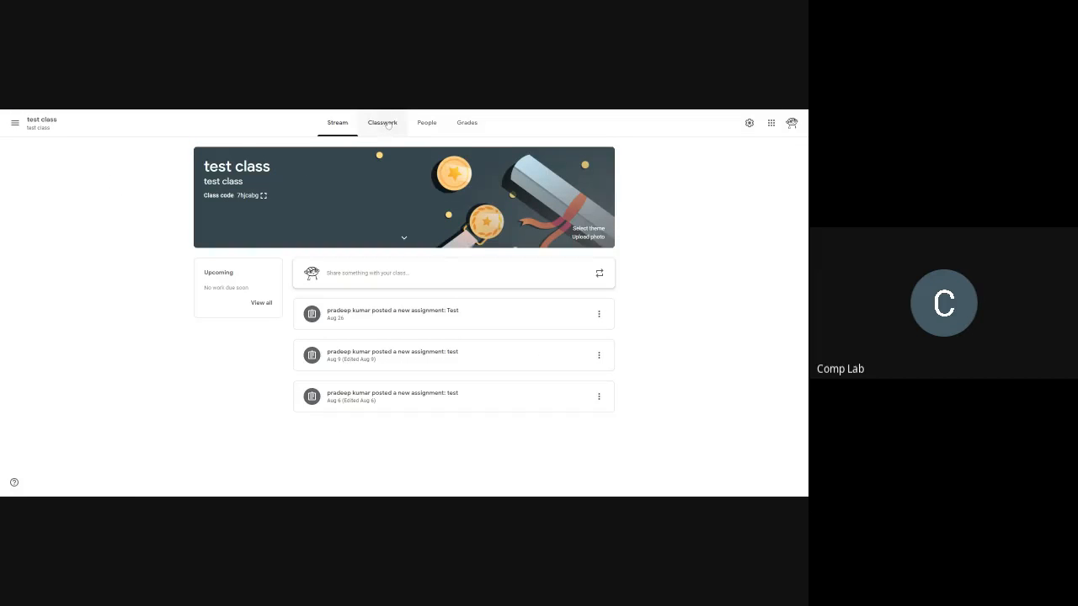
{"action": "left_click", "coordinate": [387, 124]}
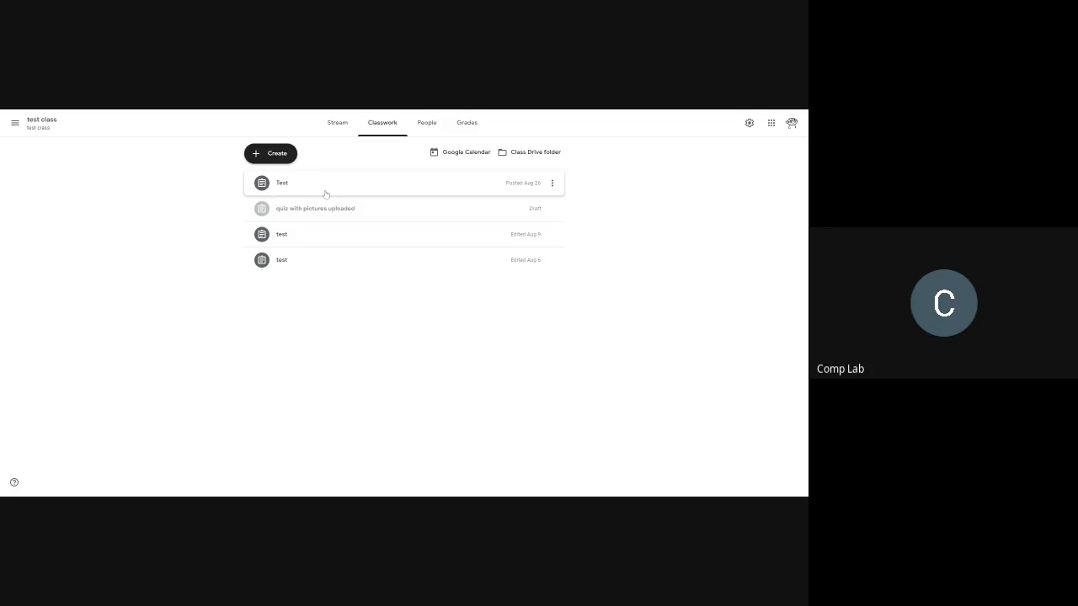
{"action": "left_click", "coordinate": [325, 193]}
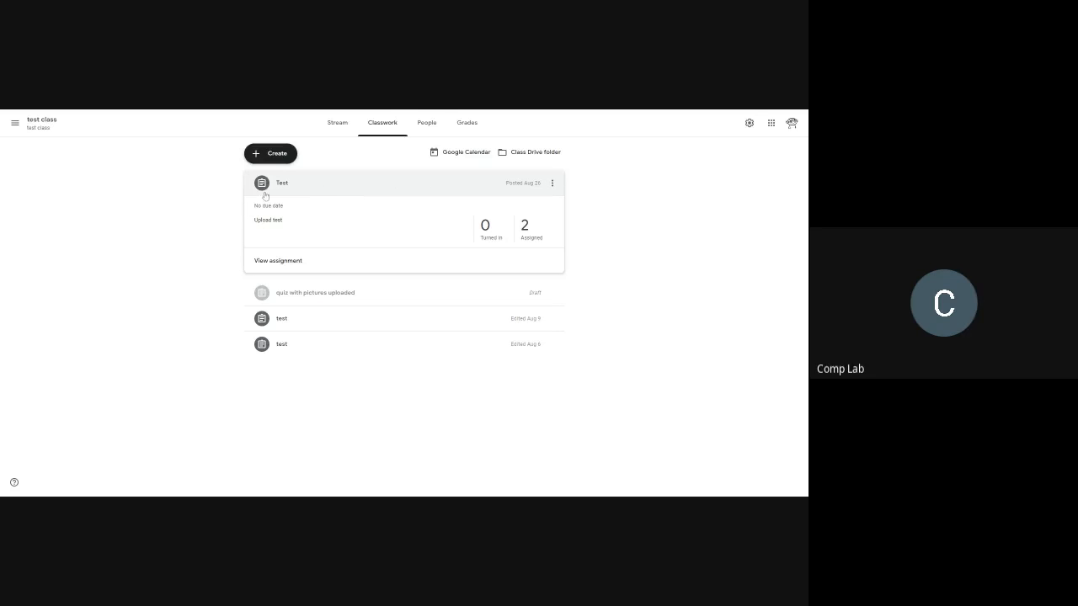
{"action": "left_click", "coordinate": [278, 261]}
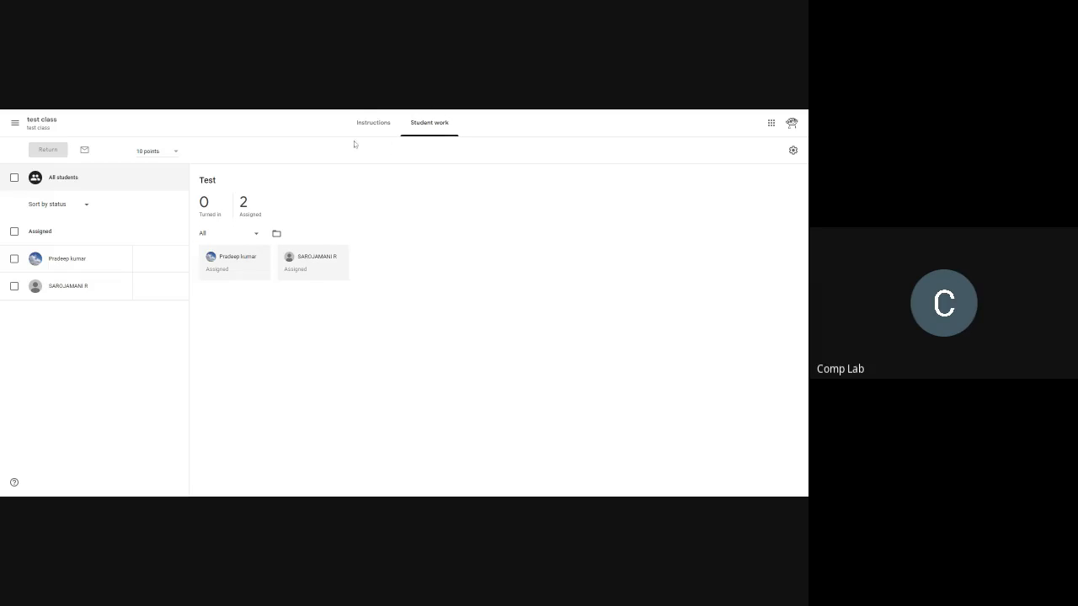
Step: Remove the attached image from the draft assignment "quiz with pictures uploaded" and close the draft
{"action": "left_click", "coordinate": [14, 120]}
{"action": "left_click", "coordinate": [303, 293]}
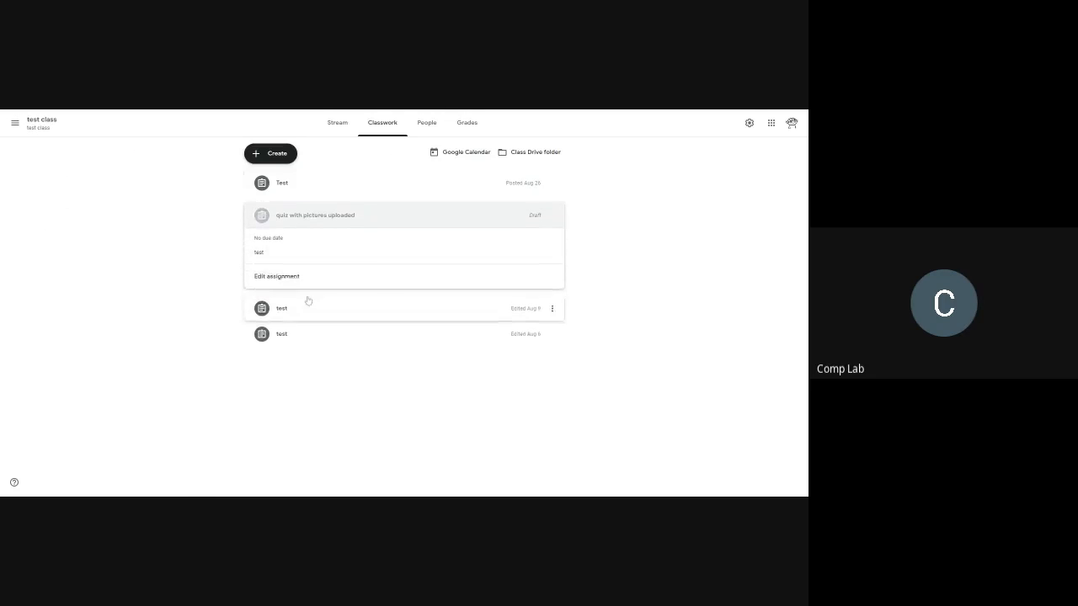
{"action": "left_click", "coordinate": [283, 334]}
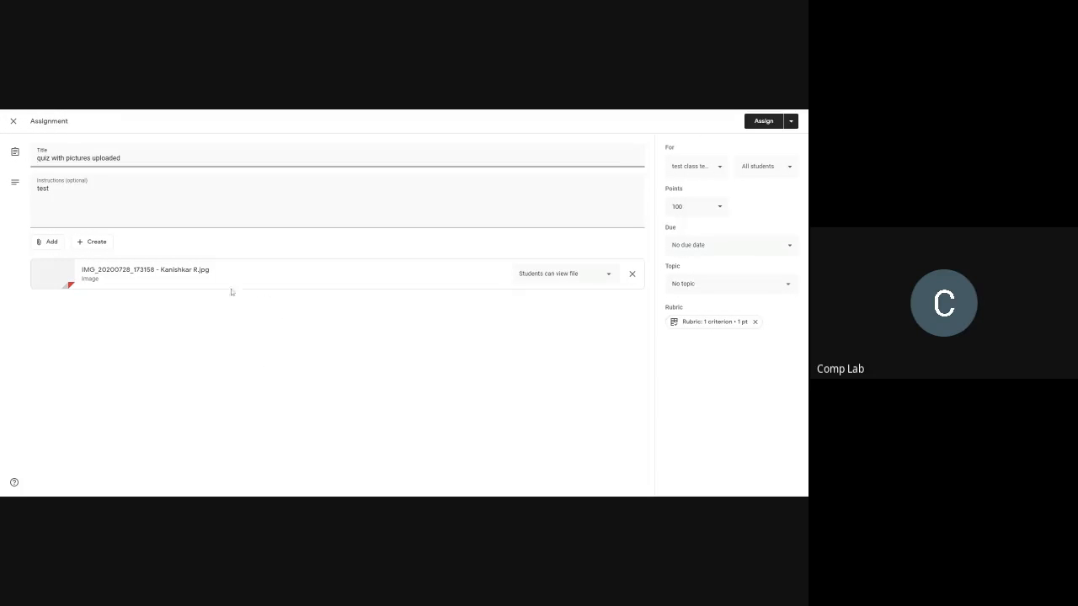
{"action": "left_click", "coordinate": [632, 273]}
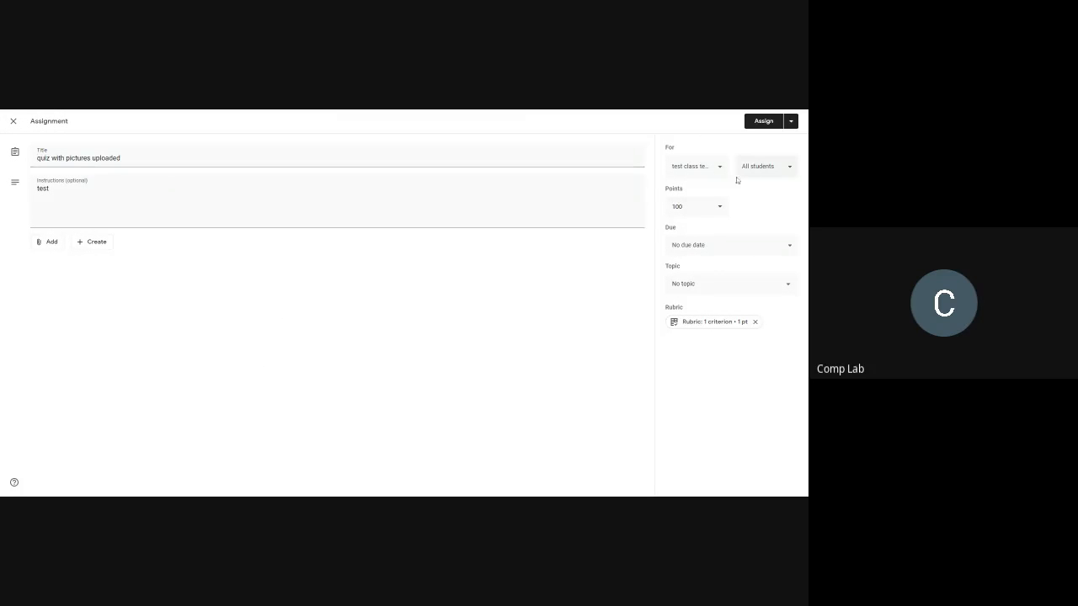
{"action": "left_click", "coordinate": [14, 121]}
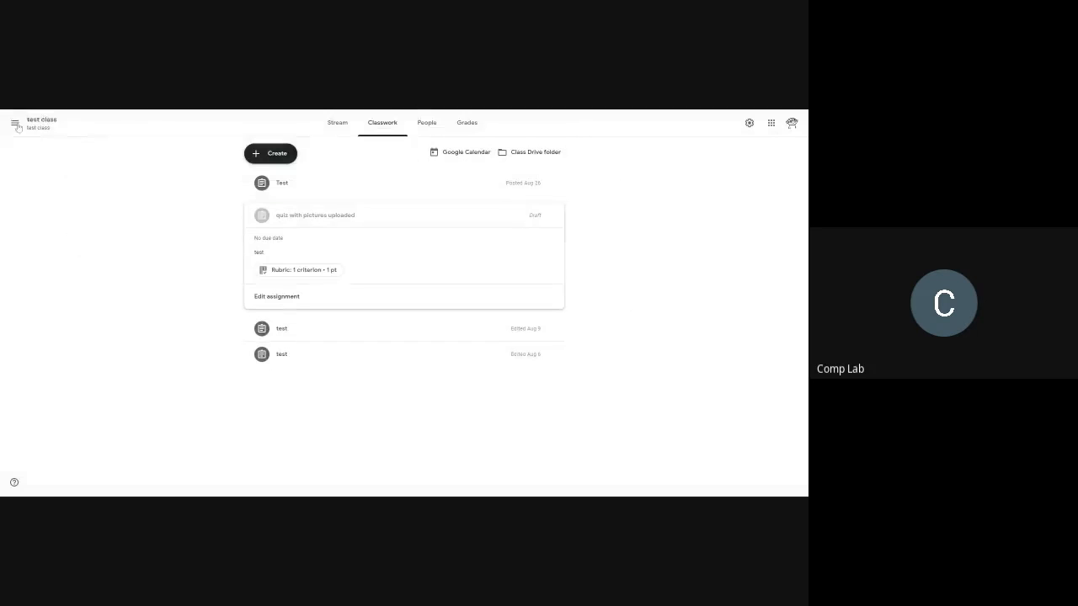
Step: Open the classwork of the enrolled class named sample class
{"action": "left_click", "coordinate": [13, 121]}
{"action": "scroll", "coordinate": [82, 403], "scroll_direction": "down", "scroll_amount": 5}
{"action": "scroll", "coordinate": [83, 403], "scroll_direction": "down", "scroll_amount": 10}
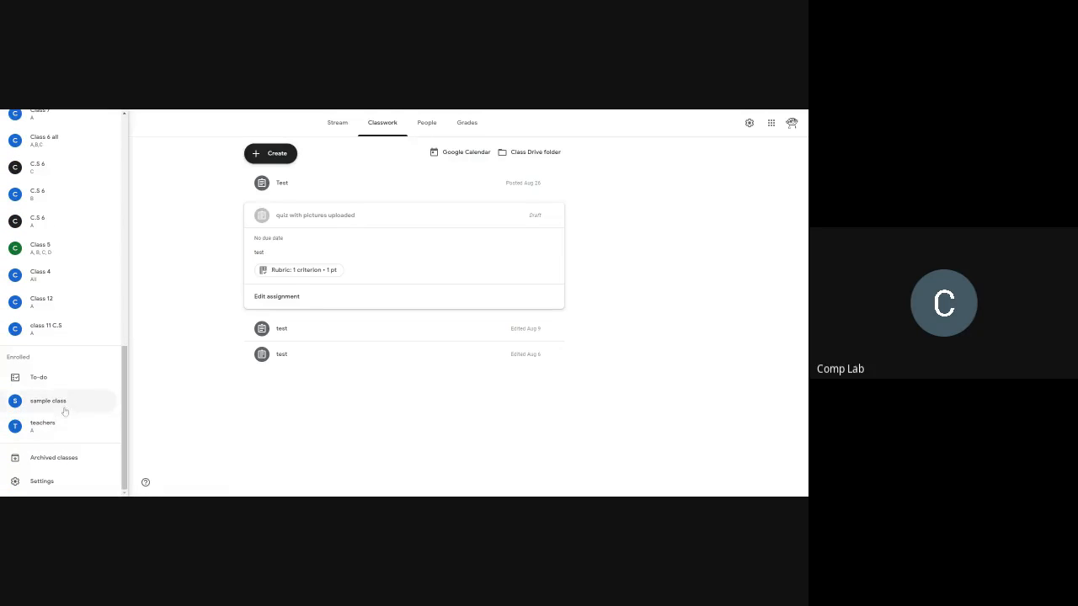
{"action": "left_click", "coordinate": [63, 402]}
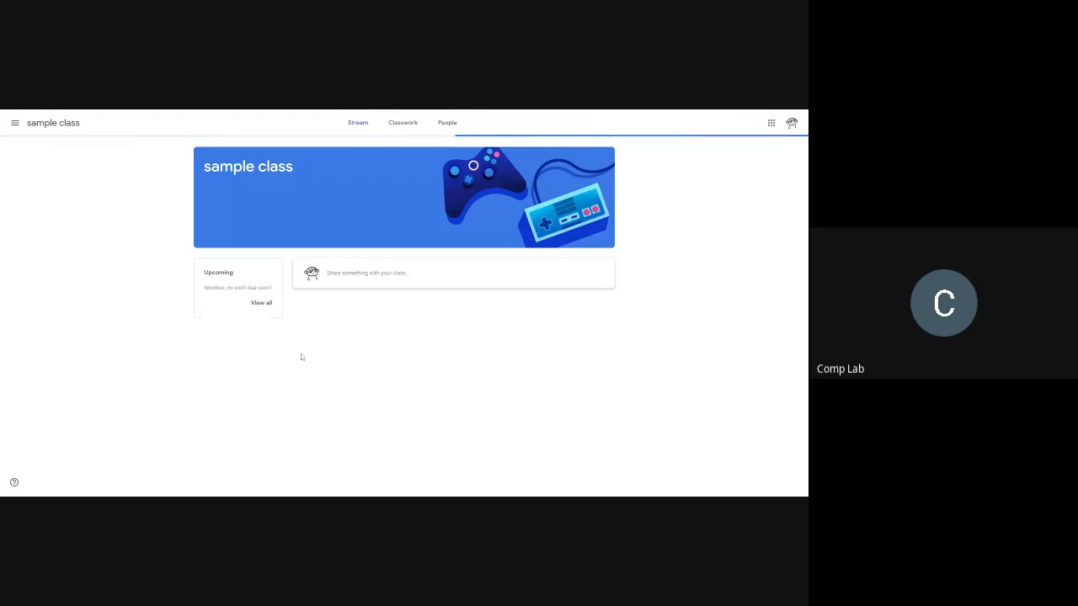
{"action": "left_click", "coordinate": [390, 132]}
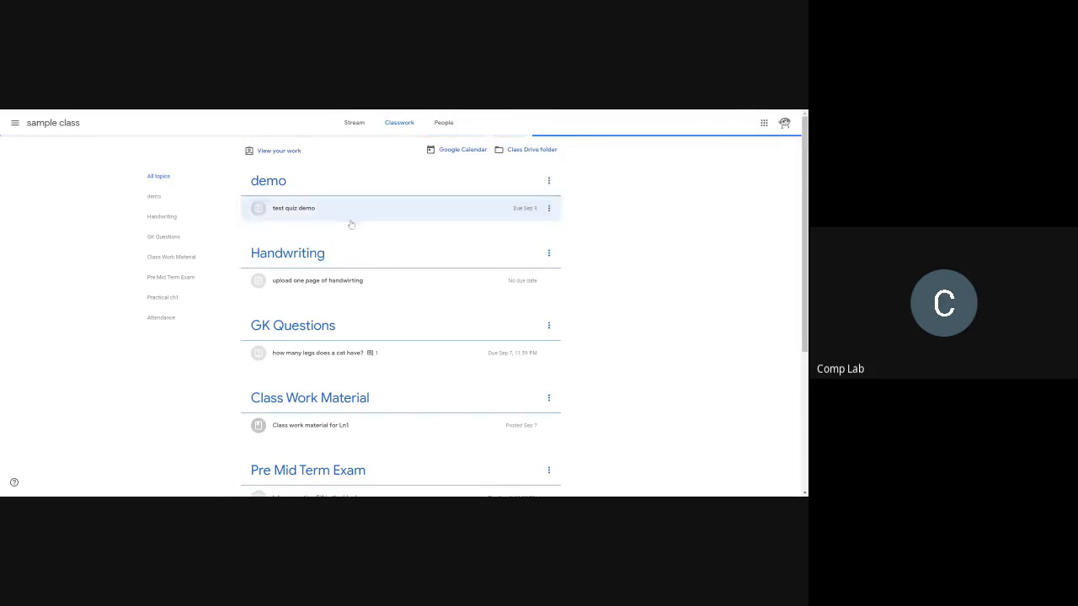
Step: Open the full "test quiz demo" assignment and view the options for adding or creating work
{"action": "scroll", "coordinate": [340, 284], "scroll_direction": "down", "scroll_amount": 3}
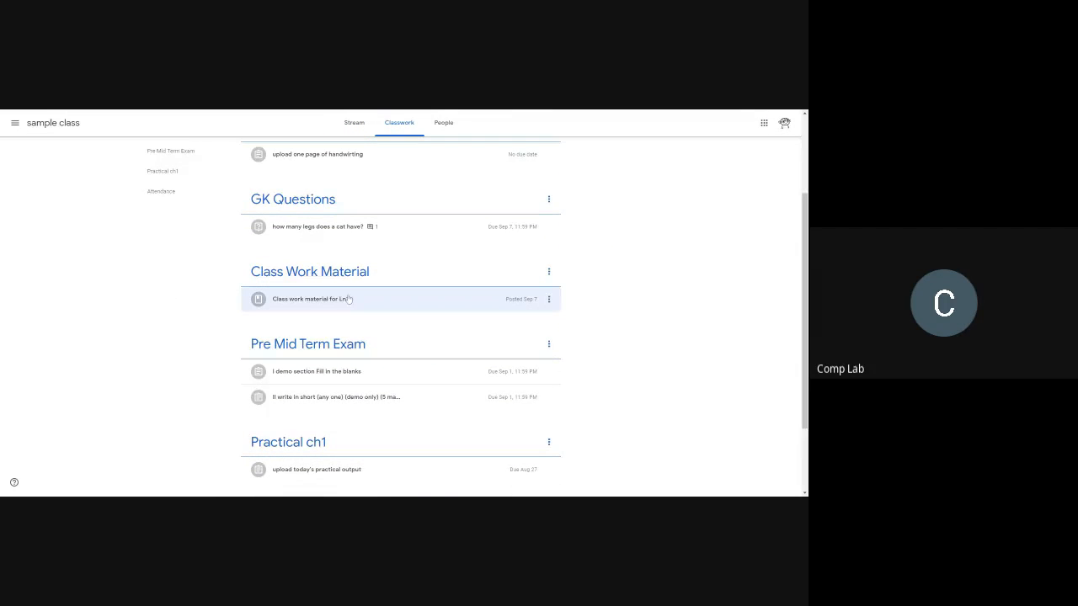
{"action": "scroll", "coordinate": [347, 305], "scroll_direction": "down", "scroll_amount": 1}
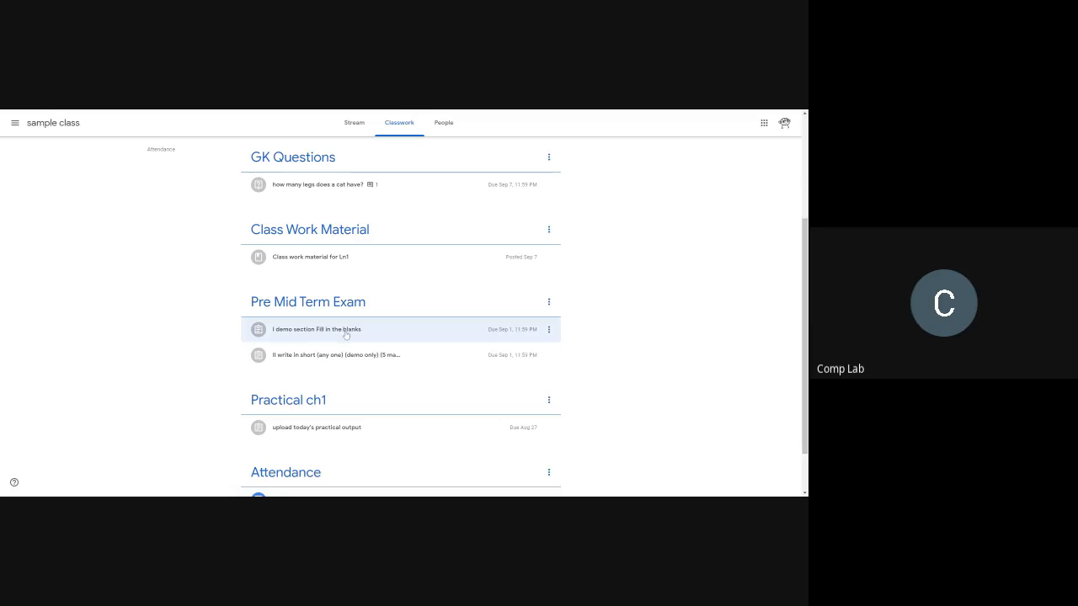
{"action": "left_click", "coordinate": [345, 335]}
{"action": "scroll", "coordinate": [345, 335], "scroll_direction": "up", "scroll_amount": 5}
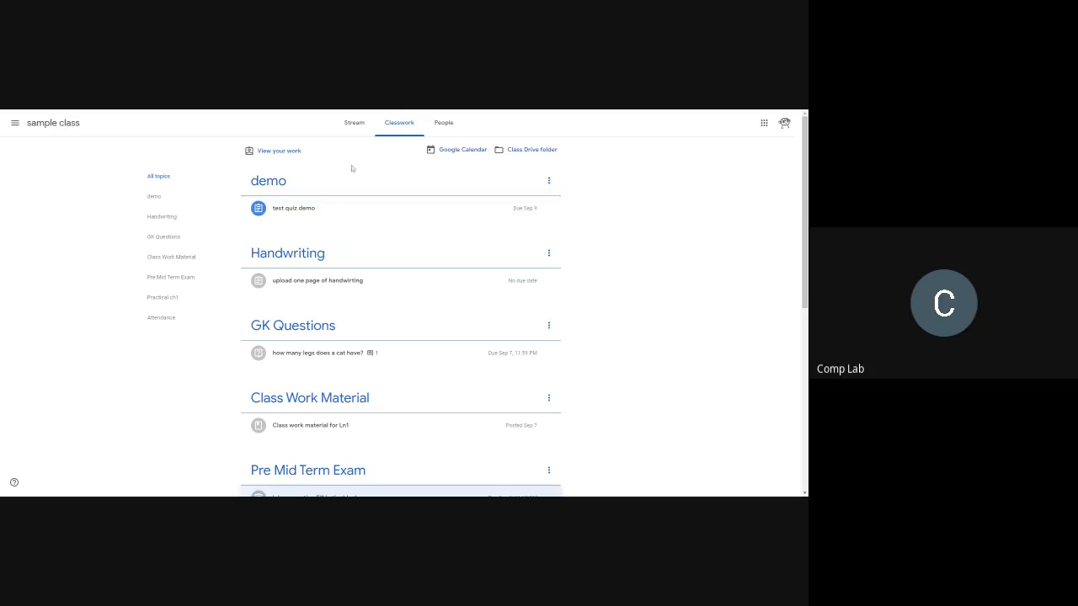
{"action": "left_click", "coordinate": [299, 210]}
{"action": "left_click", "coordinate": [278, 260]}
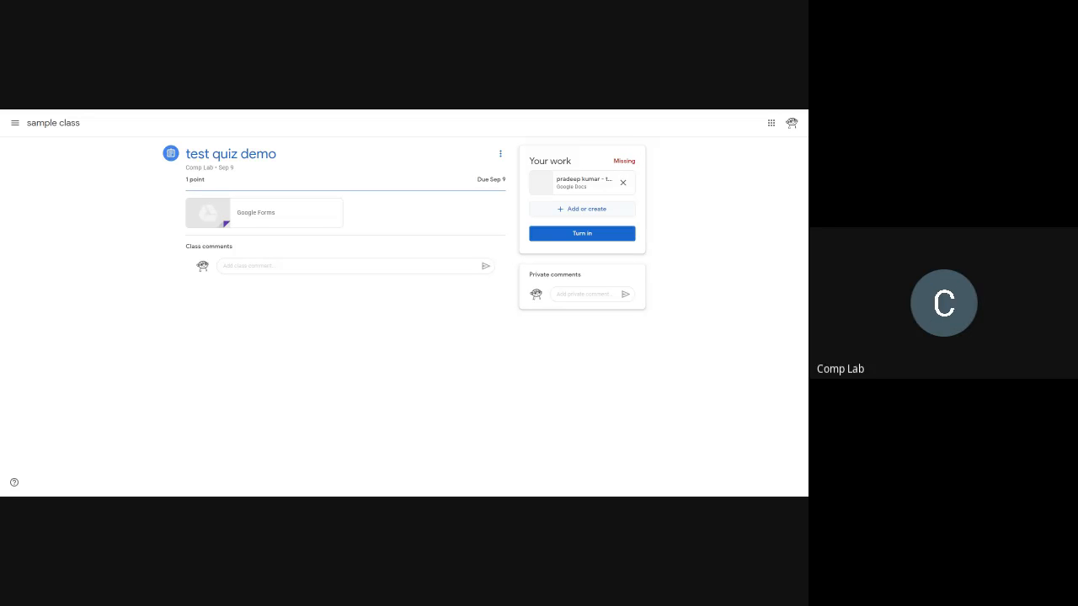
{"action": "left_click", "coordinate": [584, 210]}
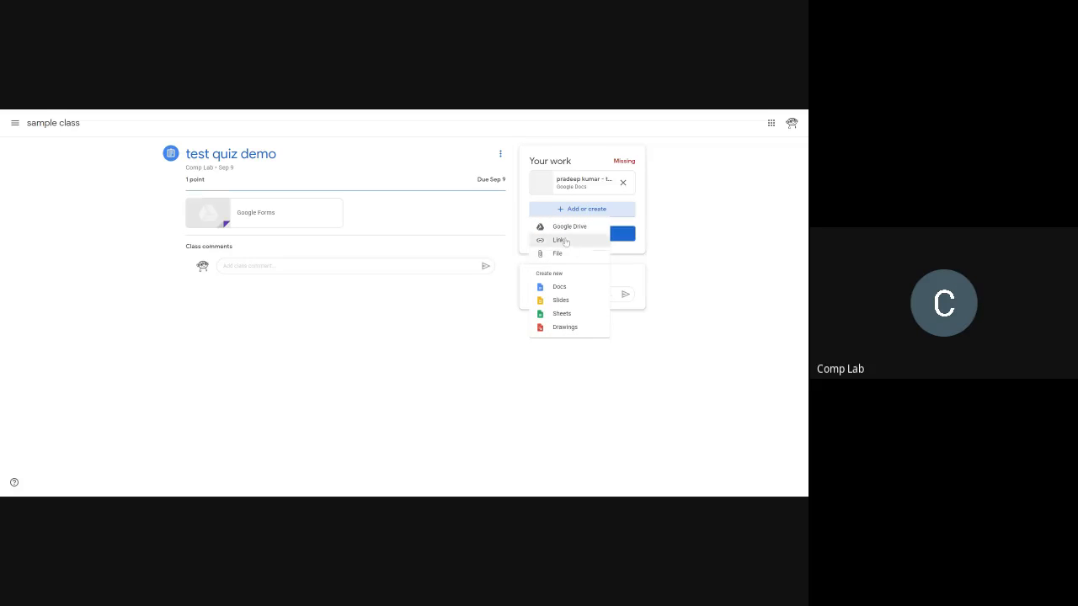
{"action": "left_click", "coordinate": [519, 209]}
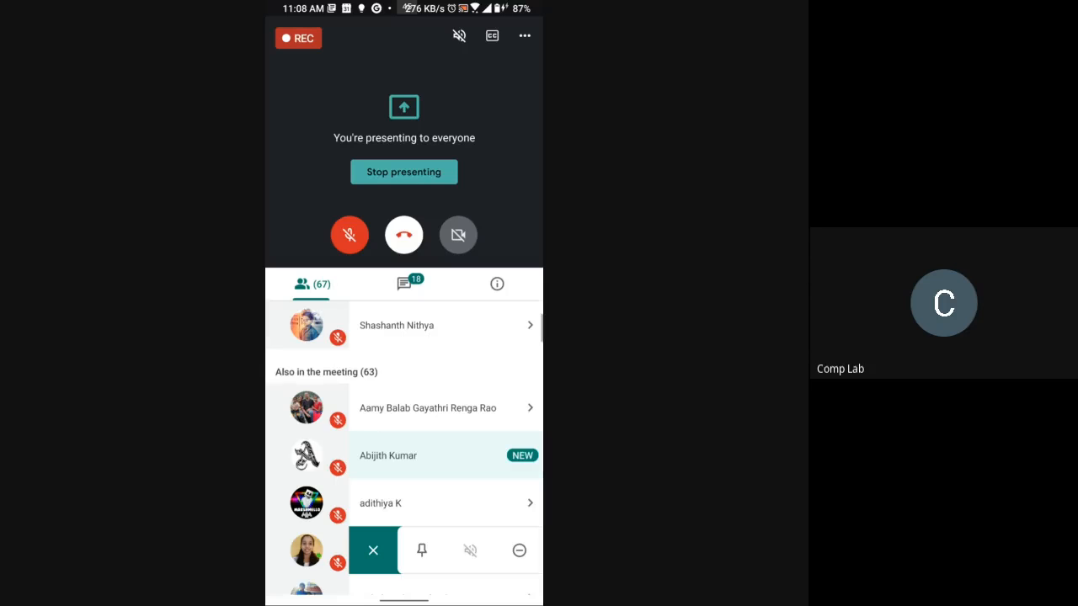
Step: Switch to the Play Store, finding it among the phone's installed apps by searching for "pla"
{"action": "left_click_drag", "start_coordinate": [404, 601], "coordinate": [404, 405]}
{"action": "left_click_drag", "start_coordinate": [336, 295], "coordinate": [505, 294]}
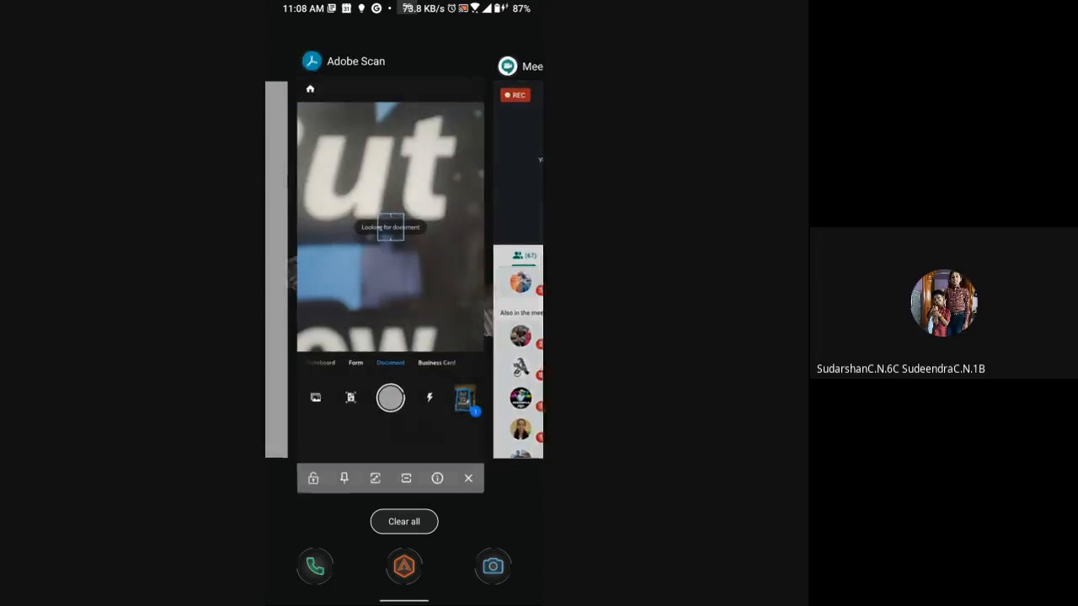
{"action": "left_click_drag", "start_coordinate": [337, 295], "coordinate": [505, 294]}
{"action": "left_click_drag", "start_coordinate": [405, 601], "coordinate": [404, 404]}
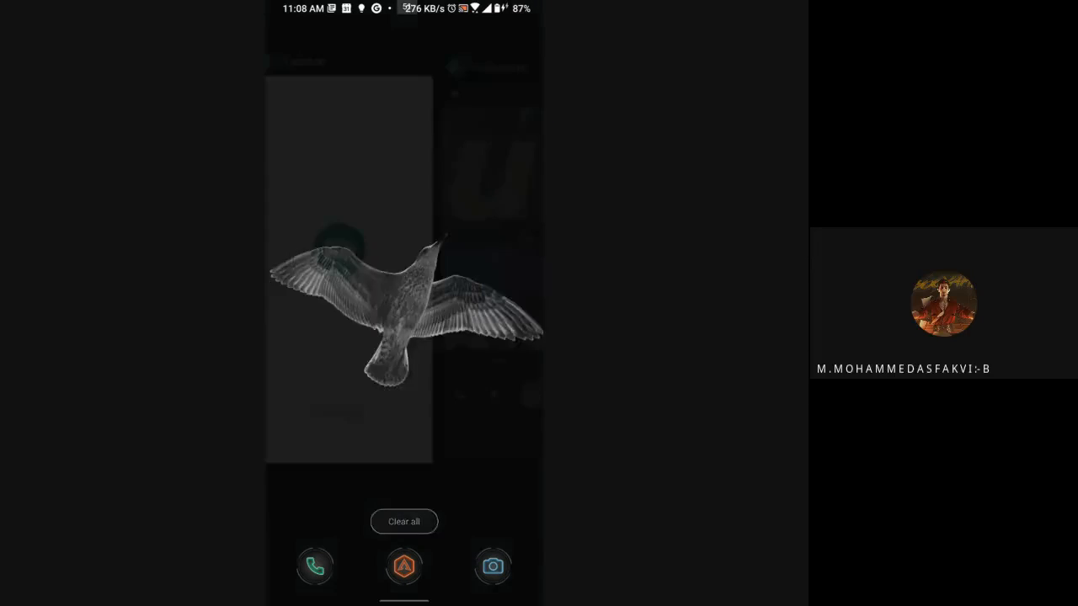
{"action": "left_click_drag", "start_coordinate": [405, 472], "coordinate": [405, 210]}
{"action": "left_click", "coordinate": [387, 37]}
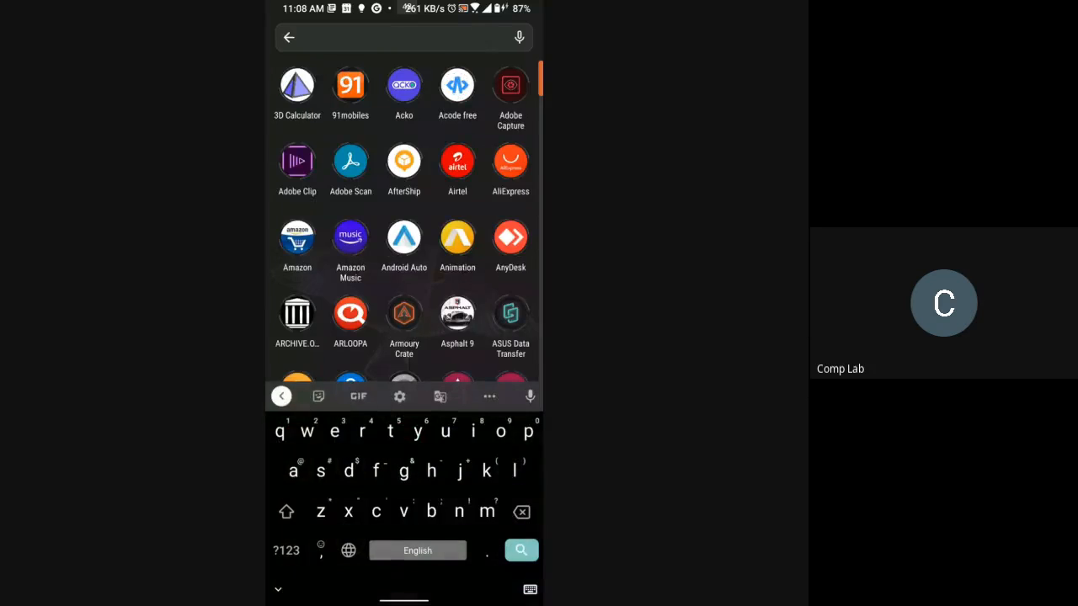
{"action": "type", "text": "pla"}
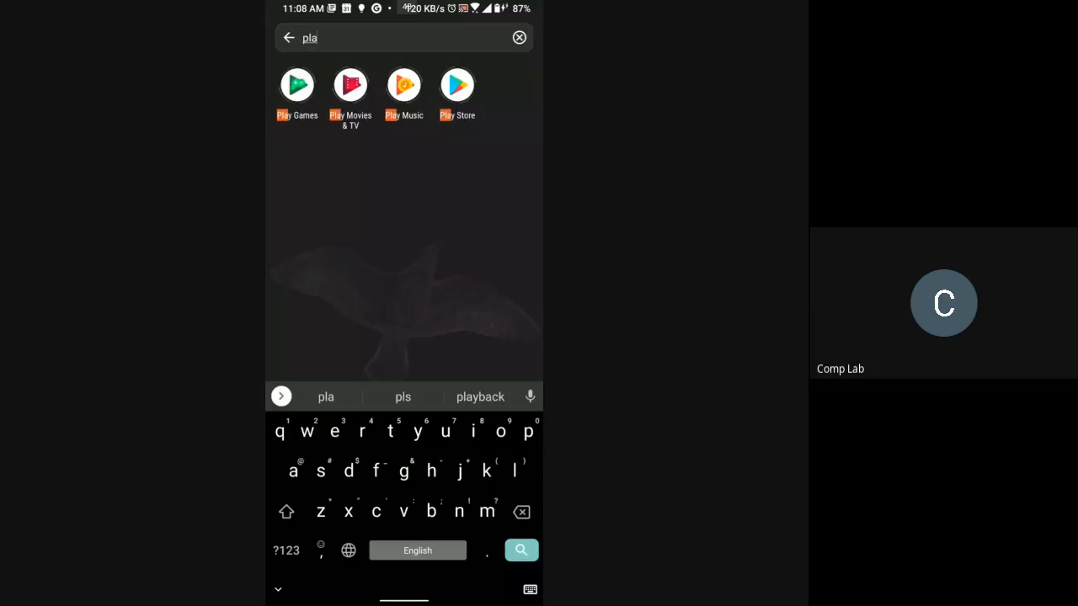
{"action": "left_click", "coordinate": [457, 84]}
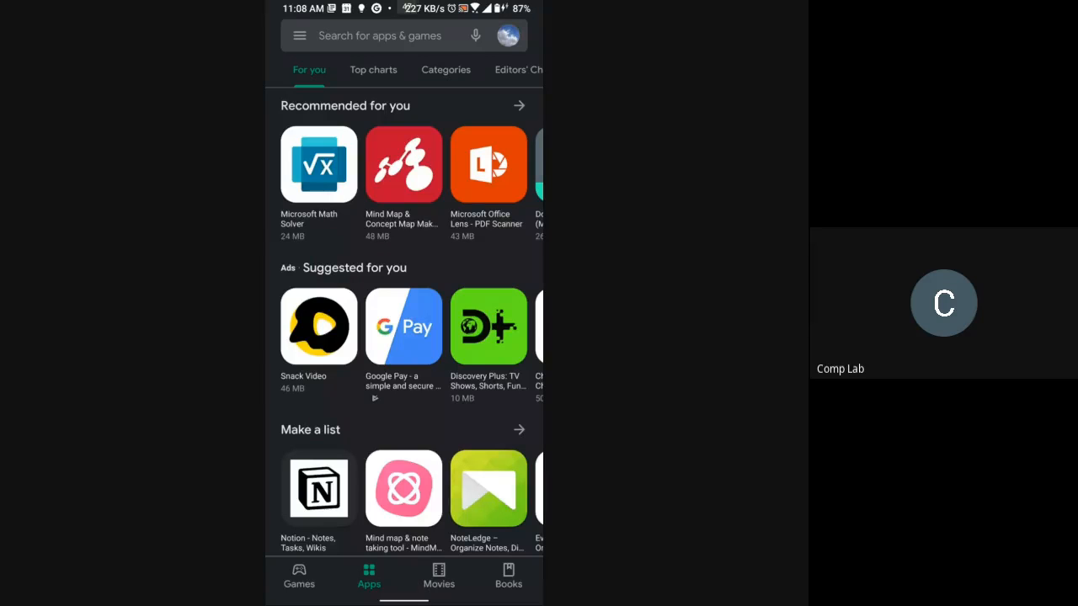
Step: Search the store for "adobe pdf creator"
{"action": "left_click", "coordinate": [380, 36]}
{"action": "type", "text": "a"}
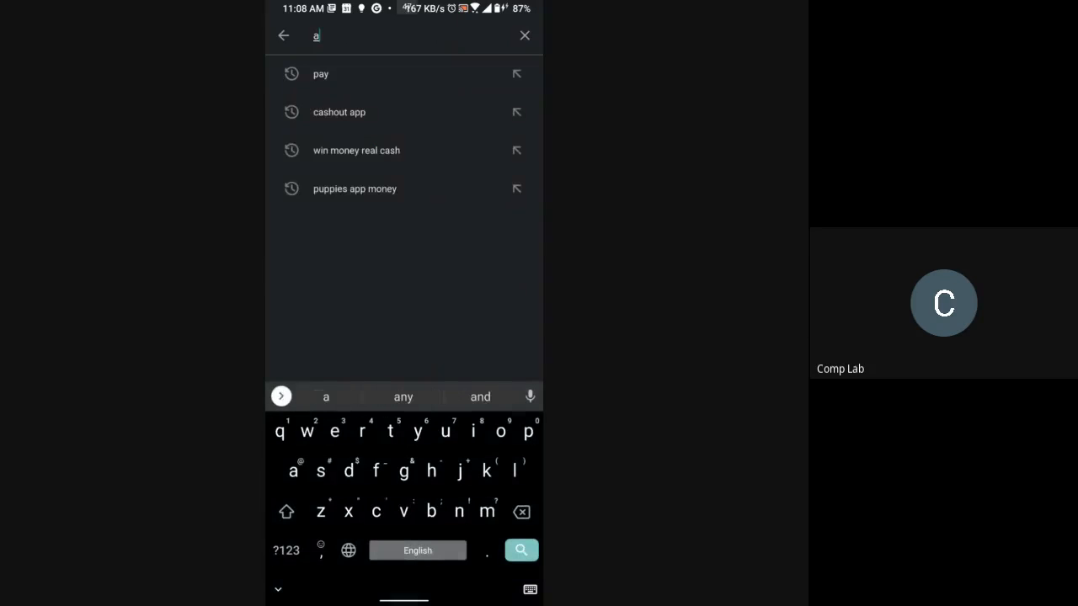
{"action": "type", "text": "dobe"}
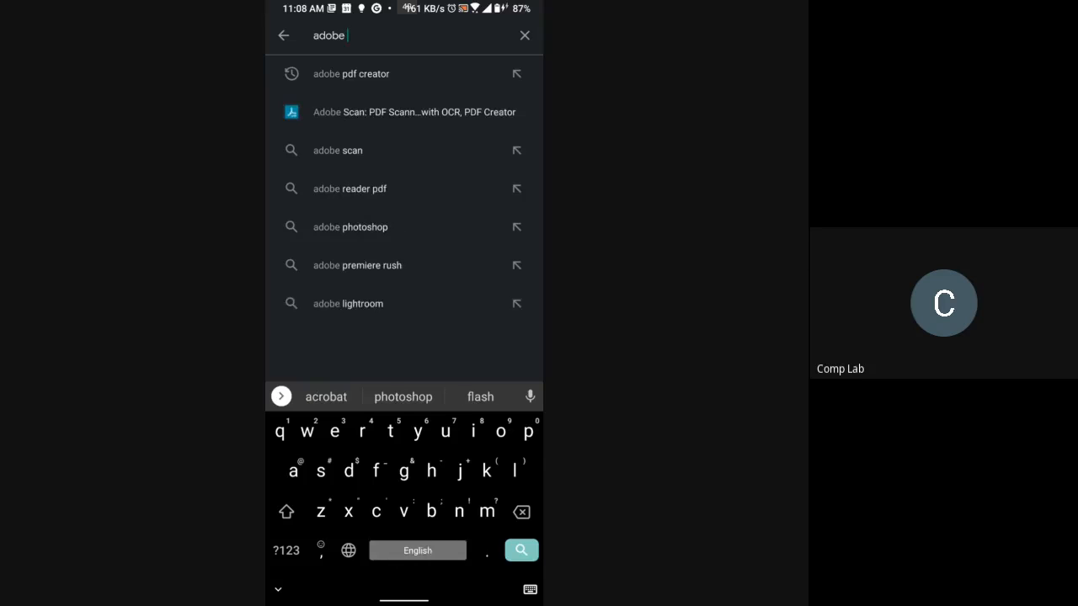
{"action": "left_click", "coordinate": [351, 74]}
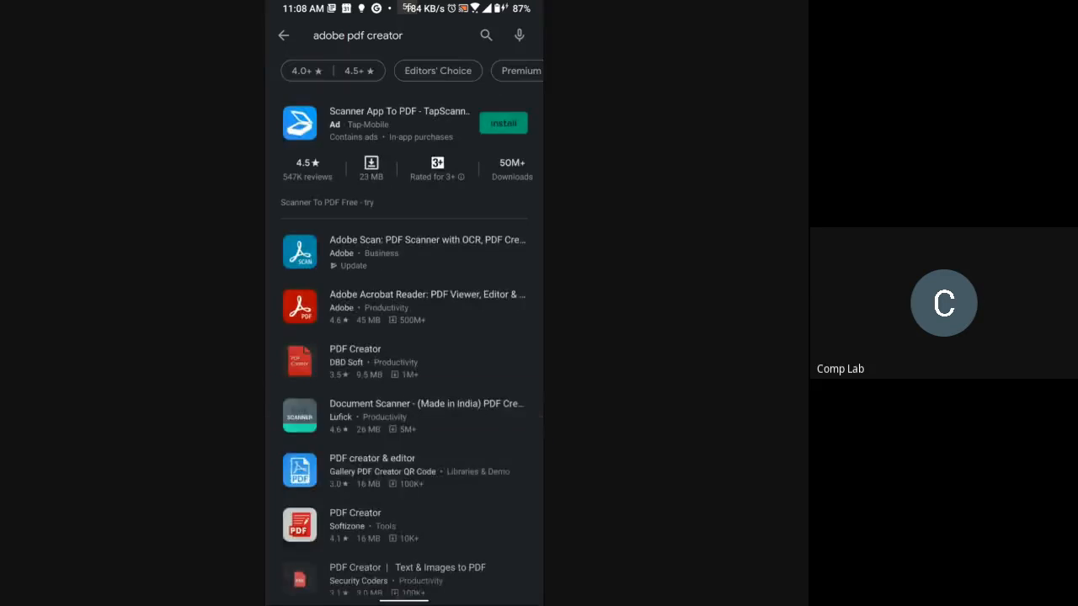
{"action": "left_click", "coordinate": [519, 35]}
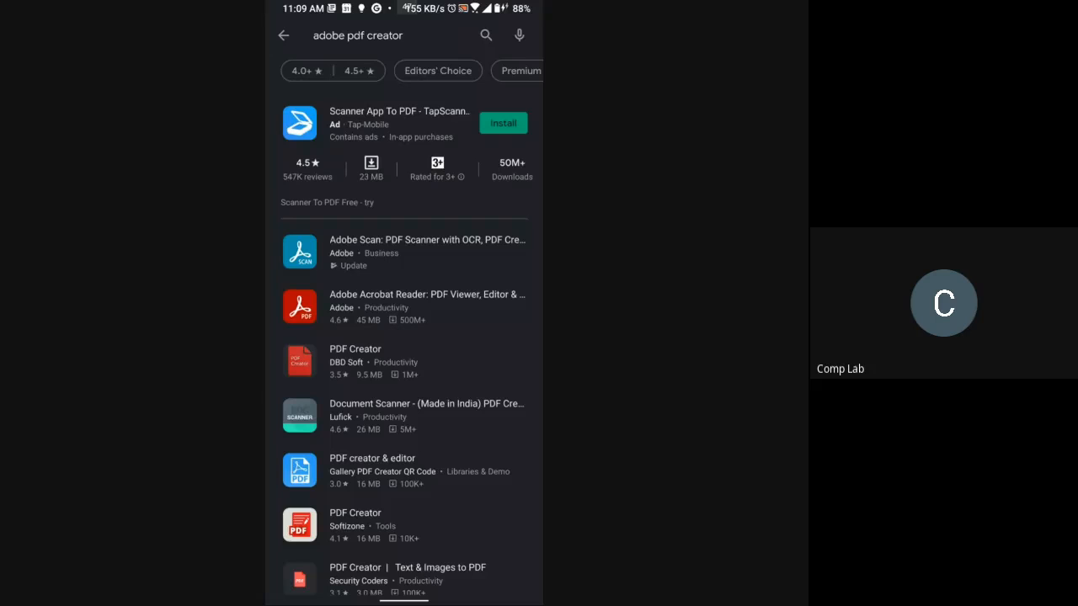
Step: Open the store page of "Adobe Scan: PDF Scanner with OCR, PDF Creator" and view its details
{"action": "scroll", "coordinate": [404, 337], "scroll_direction": "down", "scroll_amount": 3}
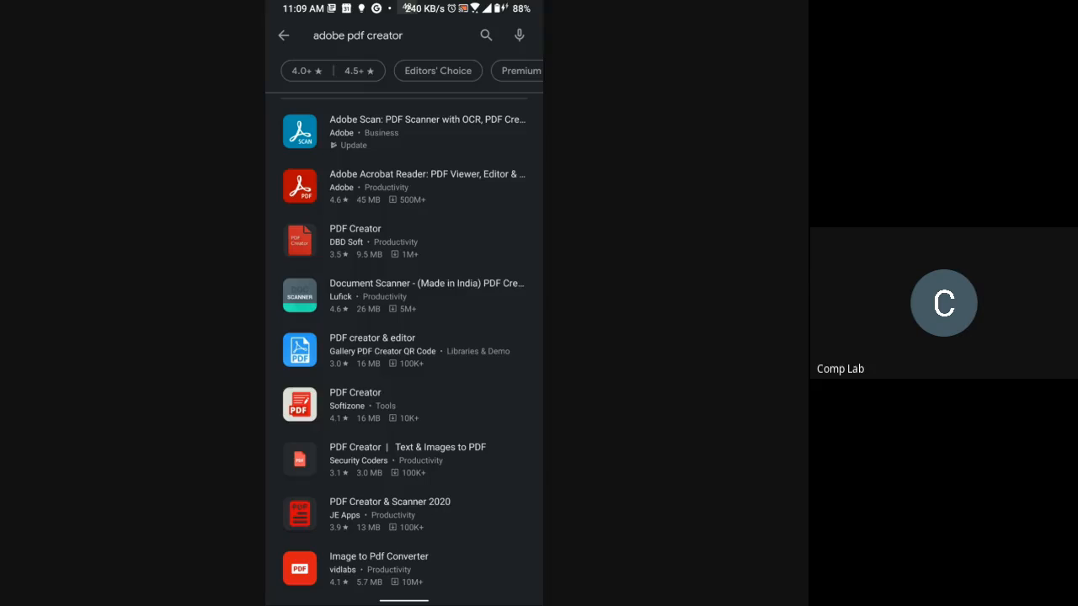
{"action": "left_click", "coordinate": [404, 132]}
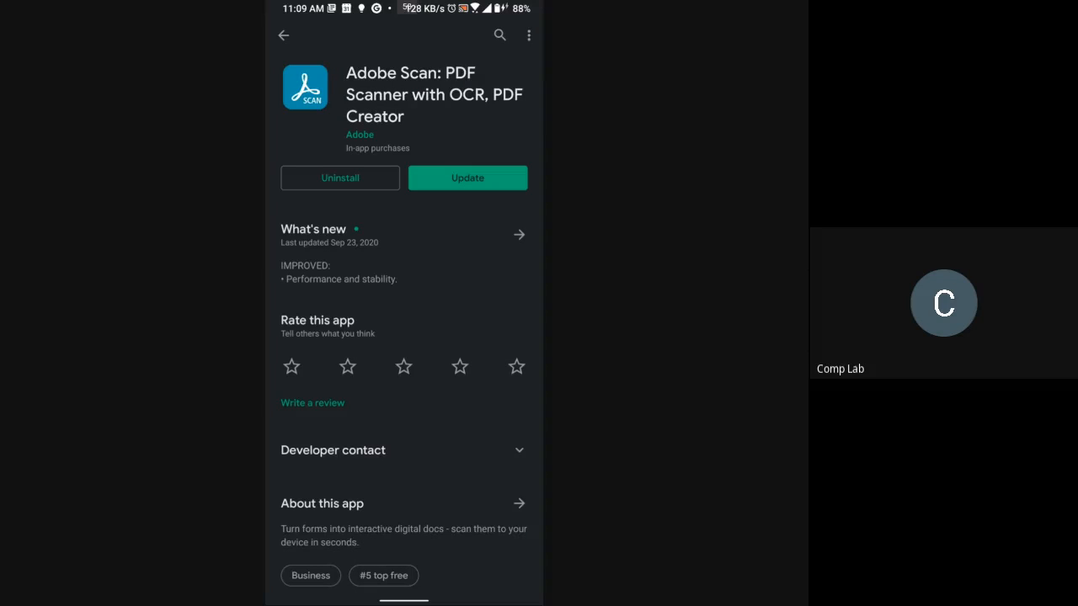
{"action": "scroll", "coordinate": [405, 337], "scroll_direction": "down", "scroll_amount": 1}
Step: Switch to the already running Adobe Scan app and its camera view
{"action": "left_click_drag", "start_coordinate": [404, 601], "coordinate": [405, 438]}
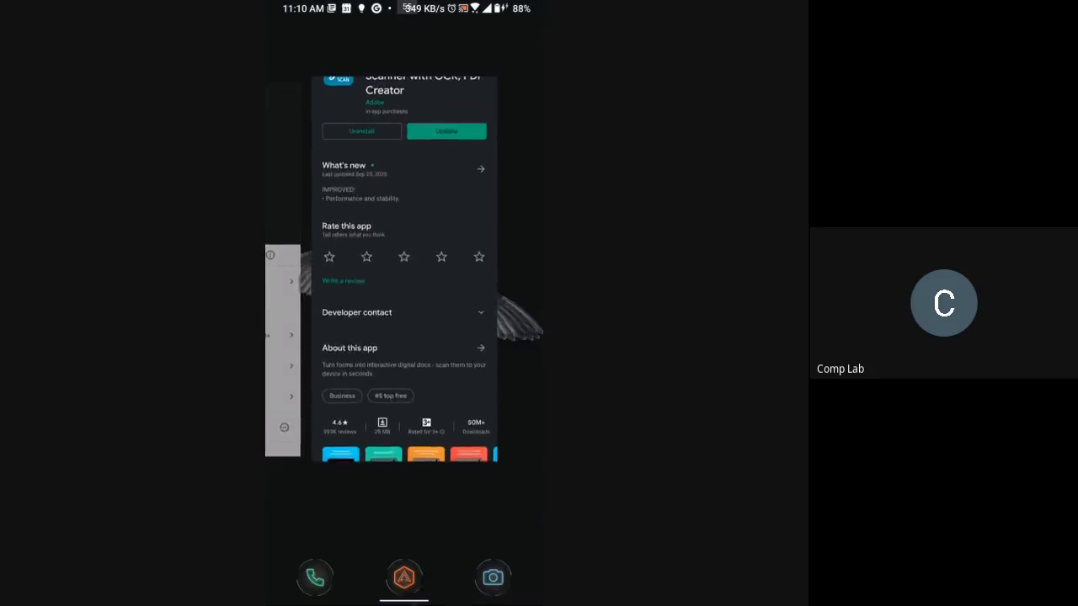
{"action": "left_click_drag", "start_coordinate": [337, 303], "coordinate": [506, 303]}
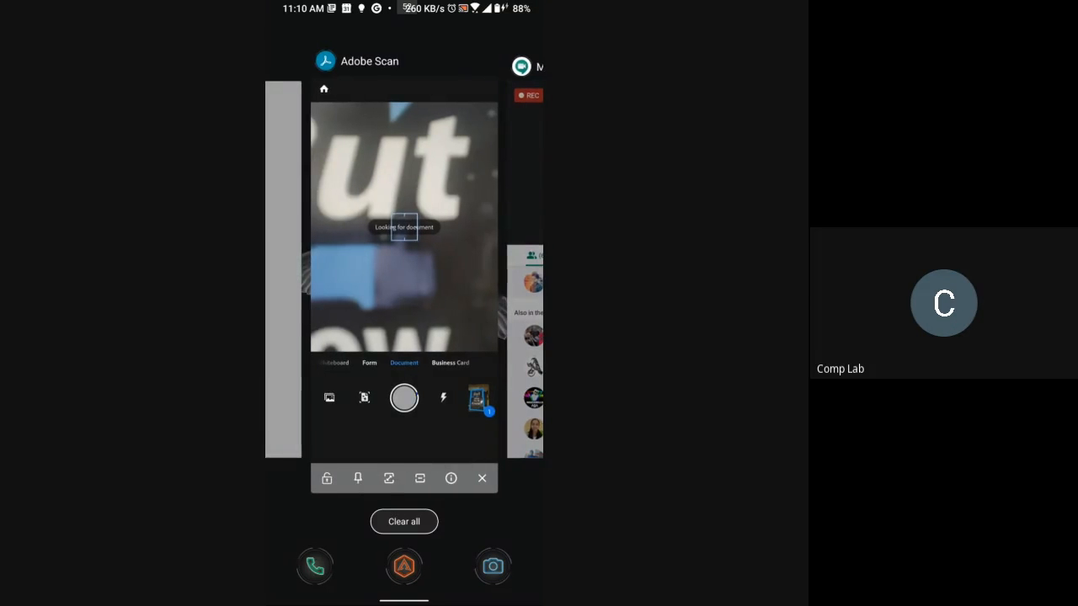
{"action": "left_click", "coordinate": [404, 252]}
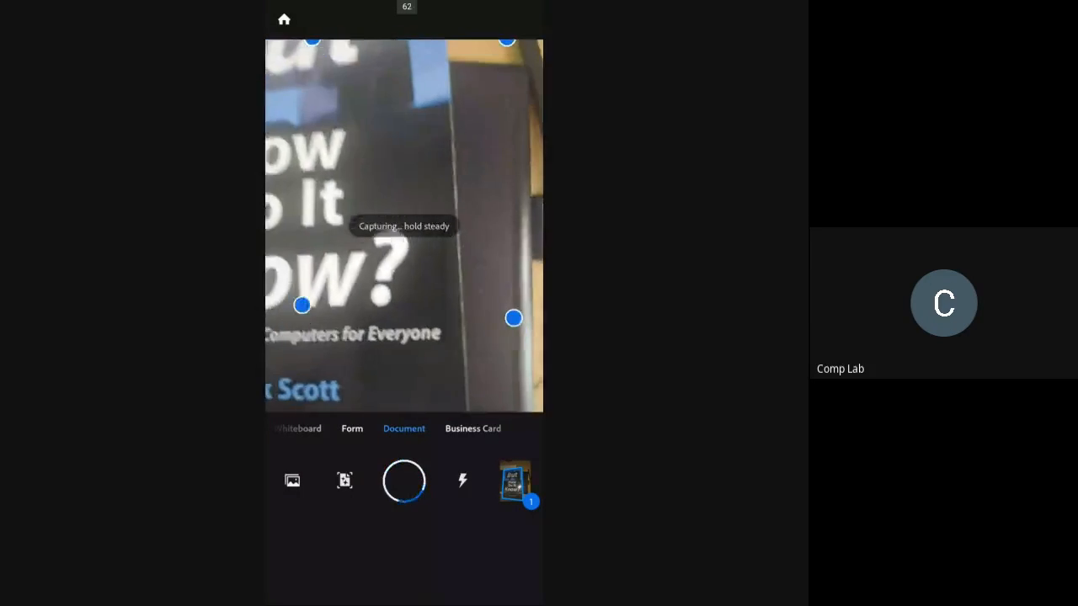
Step: Try the Whiteboard and Form scan types, capture the book cover in Document mode, and accept the detected borders
{"action": "left_click", "coordinate": [301, 429]}
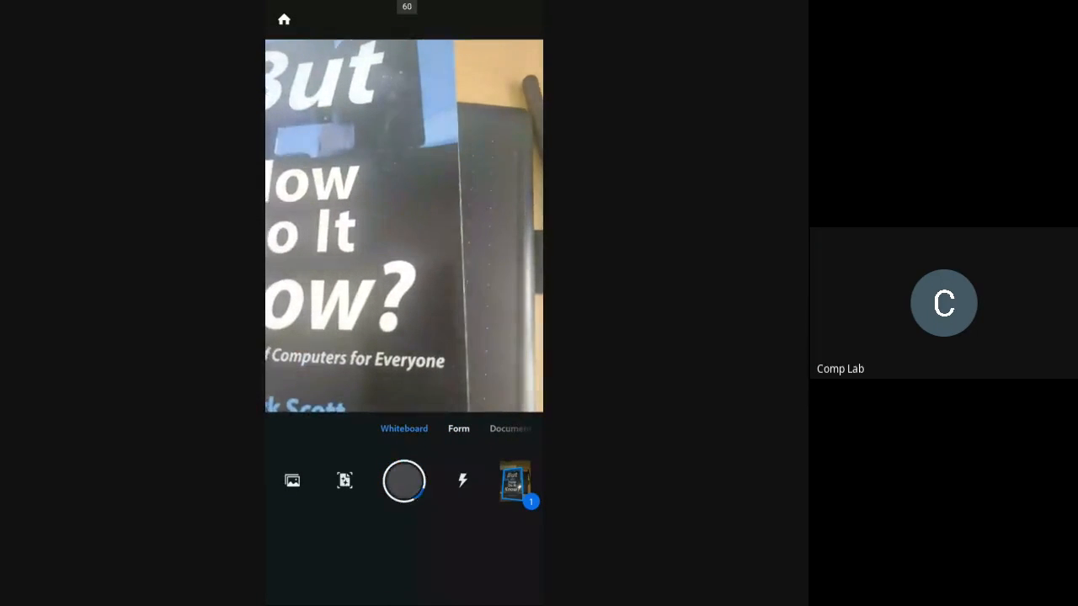
{"action": "left_click", "coordinate": [458, 429]}
{"action": "left_click", "coordinate": [455, 428]}
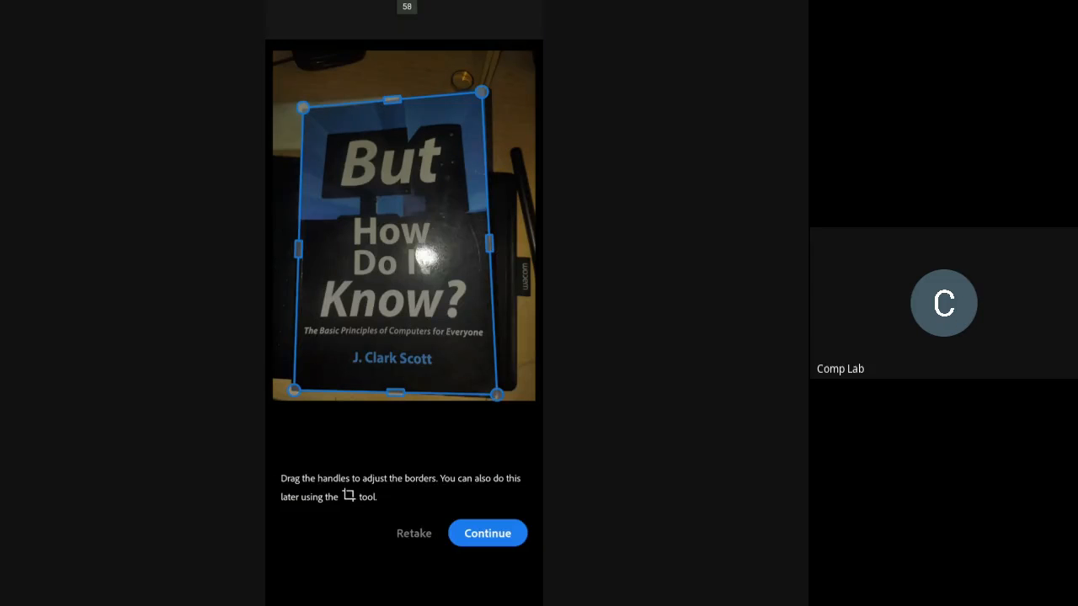
{"action": "left_click", "coordinate": [488, 534]}
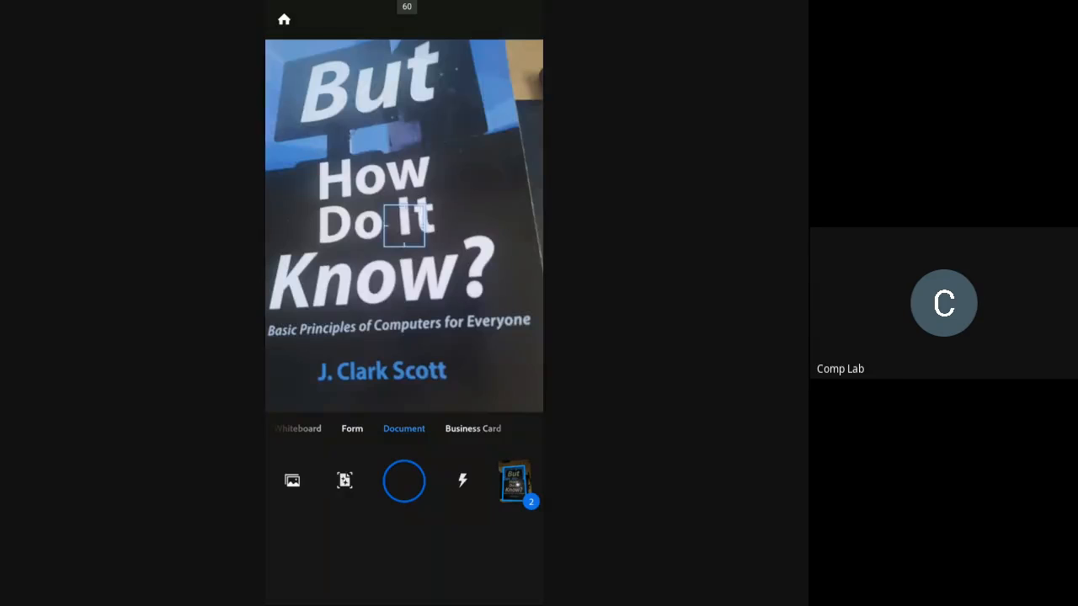
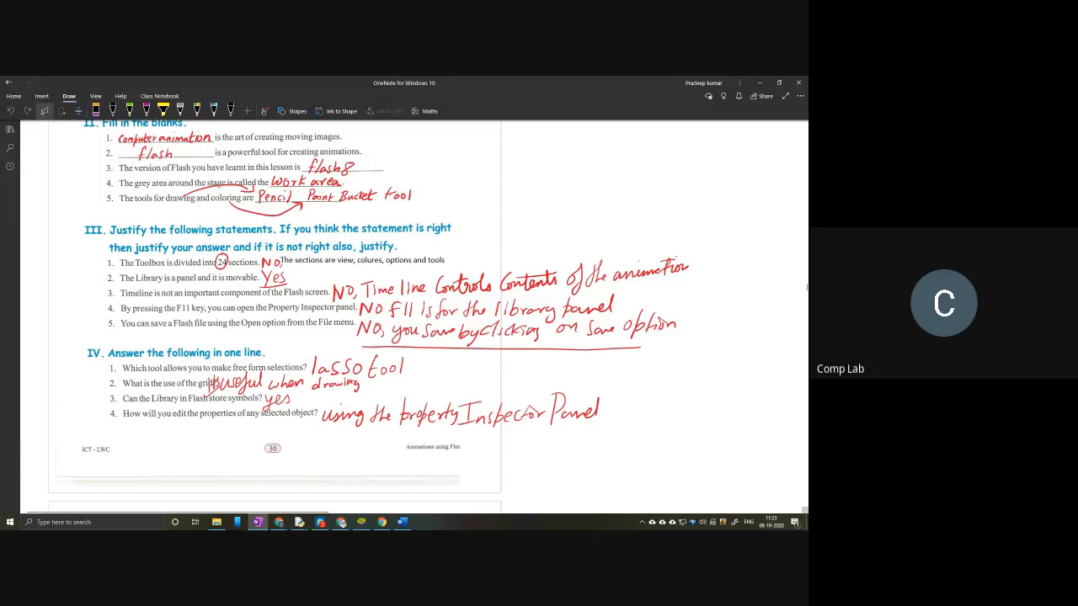
Step: Review the chapter 1 exercise answers and practice session in OneNote, down to the start of chapter 2
{"action": "scroll", "coordinate": [233, 359], "scroll_direction": "down", "scroll_amount": 3}
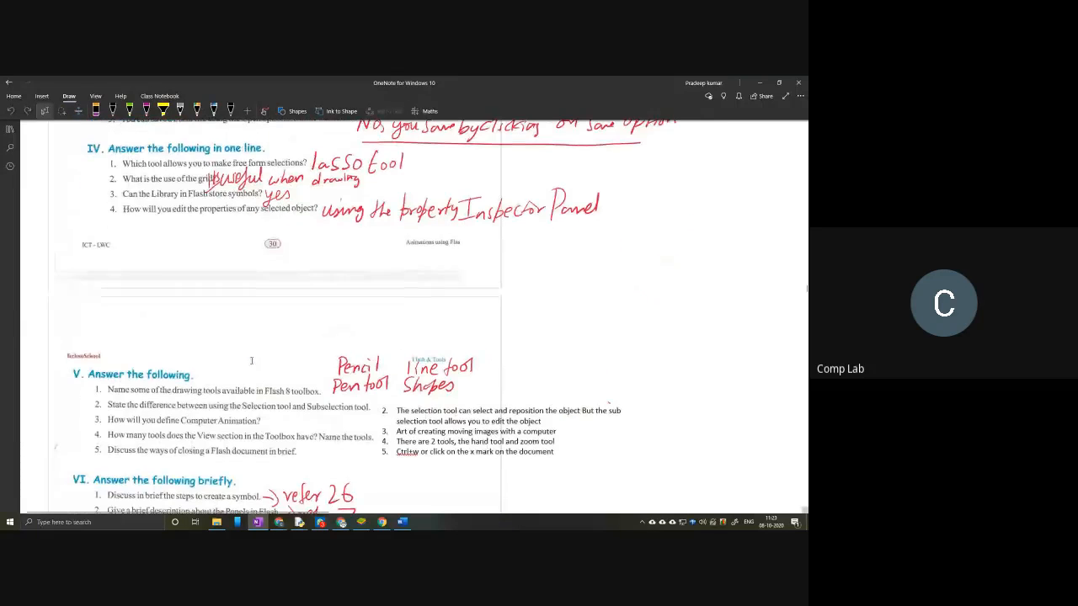
{"action": "scroll", "coordinate": [253, 359], "scroll_direction": "down", "scroll_amount": 5}
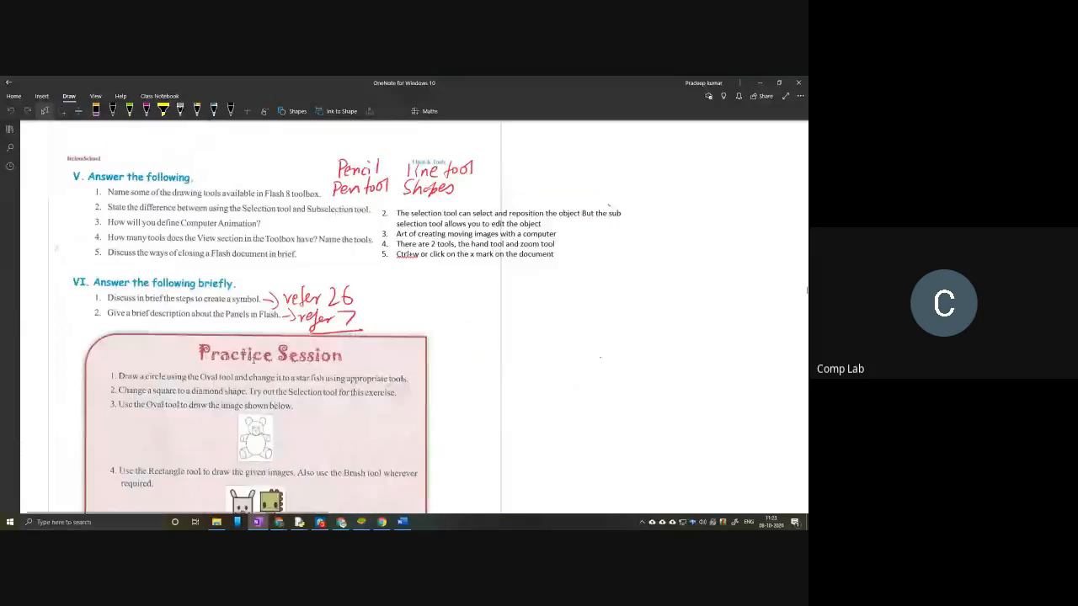
{"action": "scroll", "coordinate": [252, 359], "scroll_direction": "down", "scroll_amount": 2}
{"action": "scroll", "coordinate": [253, 360], "scroll_direction": "up", "scroll_amount": 4}
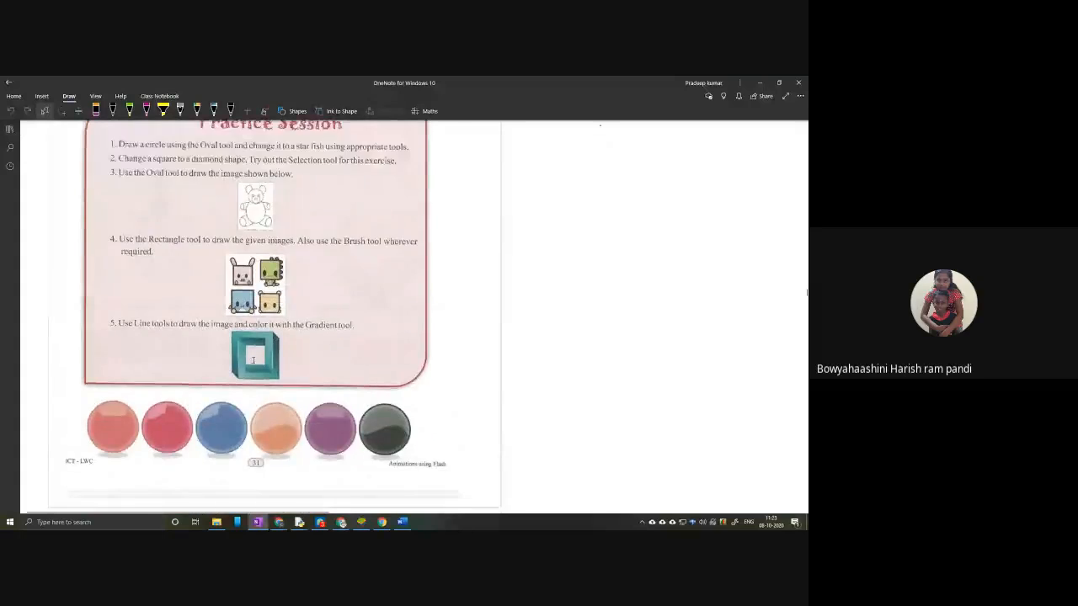
{"action": "scroll", "coordinate": [253, 360], "scroll_direction": "down", "scroll_amount": 7}
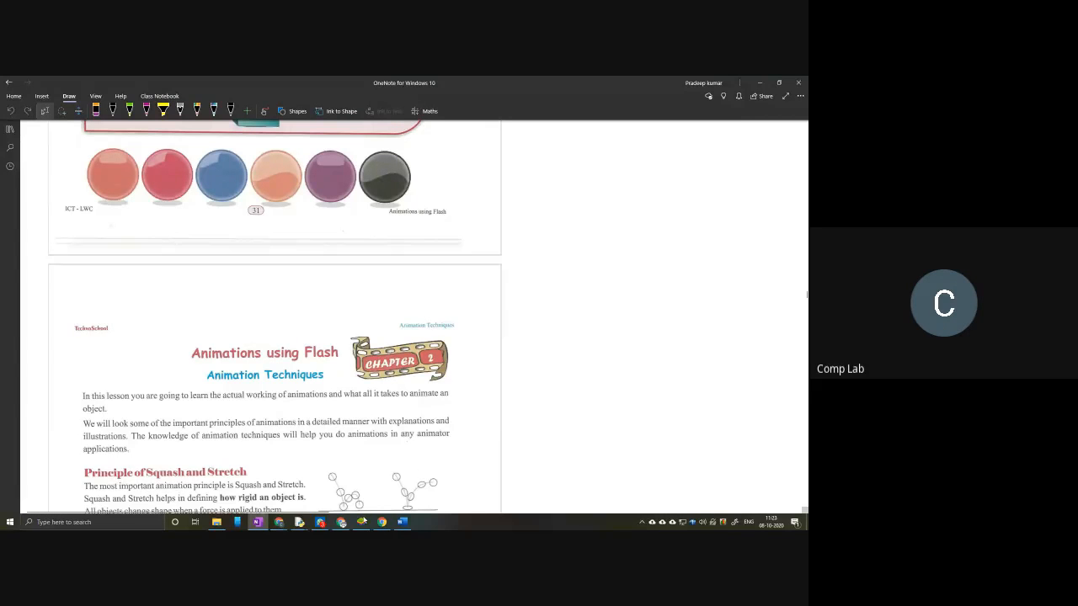
Step: Switch to Google Classroom and open the classwork of the C.S 6 section A class
{"action": "left_click", "coordinate": [341, 523]}
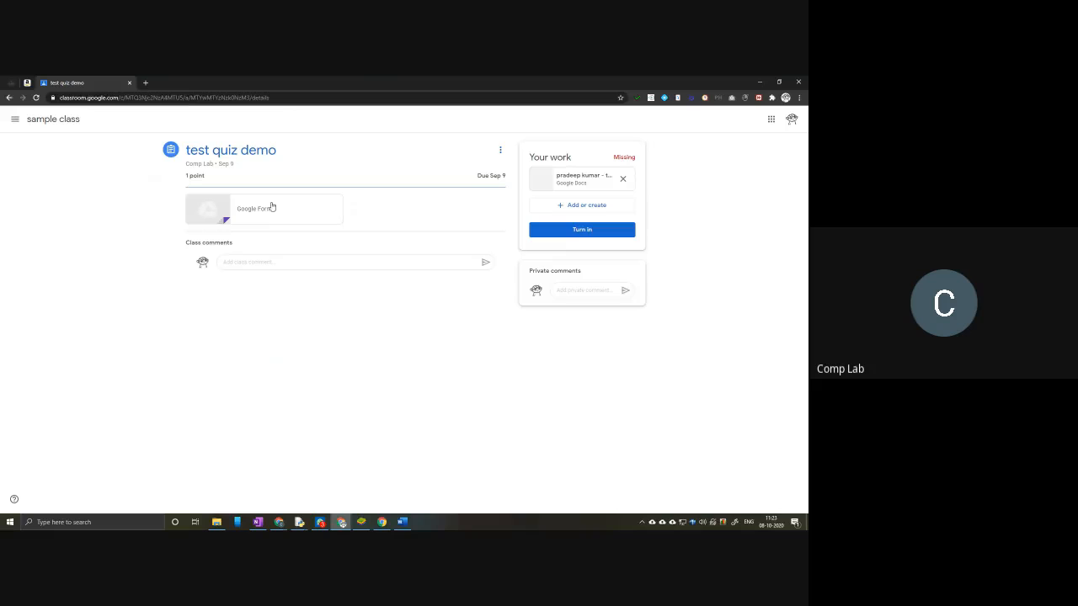
{"action": "left_click", "coordinate": [17, 125]}
{"action": "scroll", "coordinate": [48, 371], "scroll_direction": "down", "scroll_amount": 10}
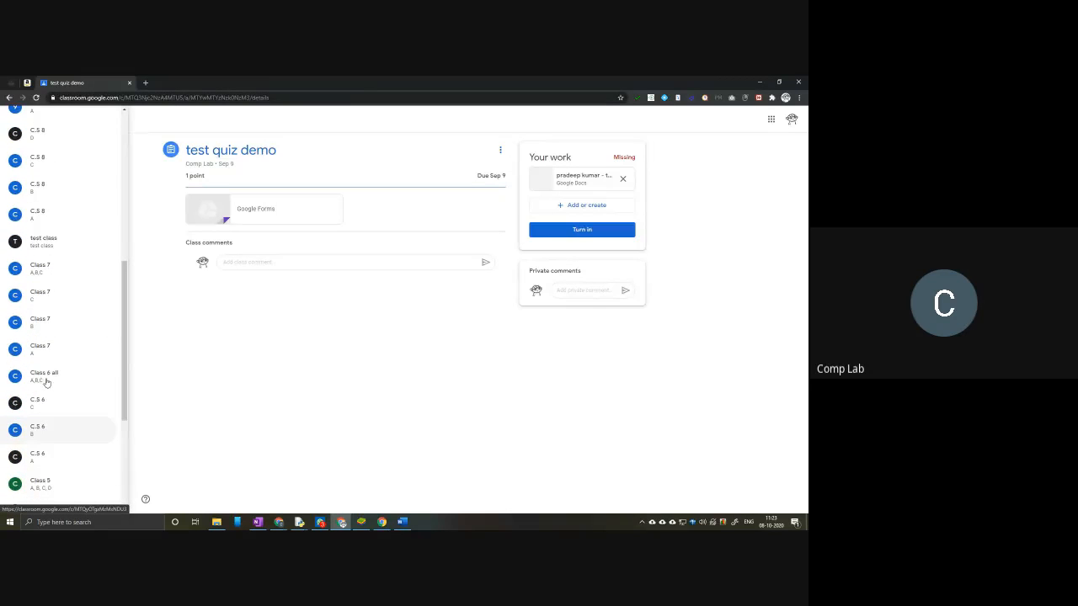
{"action": "left_click", "coordinate": [42, 452]}
{"action": "left_click", "coordinate": [379, 119]}
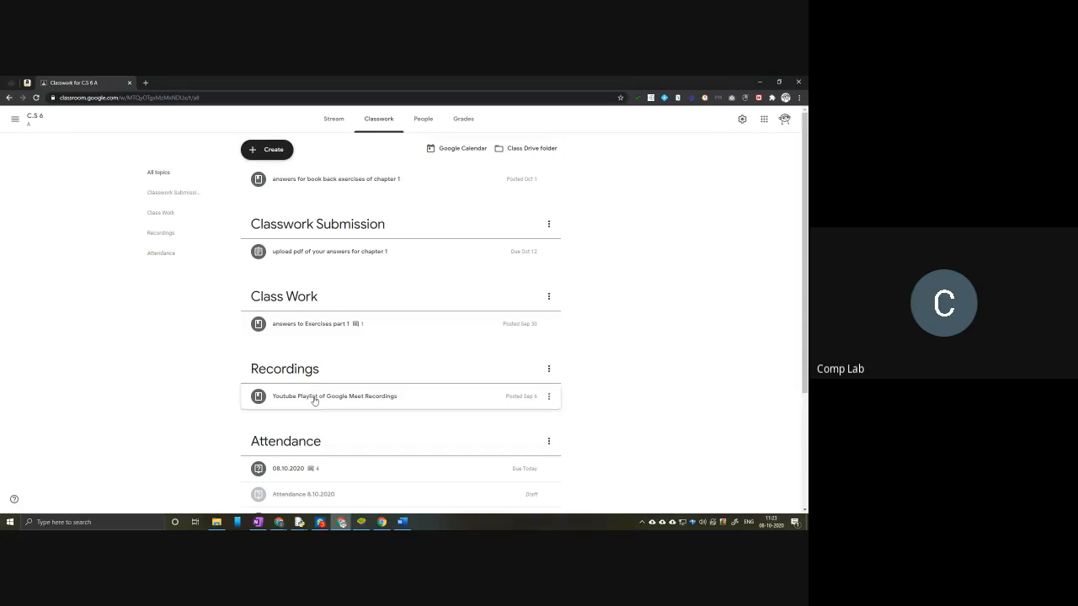
Step: Open the "Class 6 Flash" YouTube playlist from the Recordings topic, view its videos, and return to the classwork page
{"action": "left_click", "coordinate": [312, 397]}
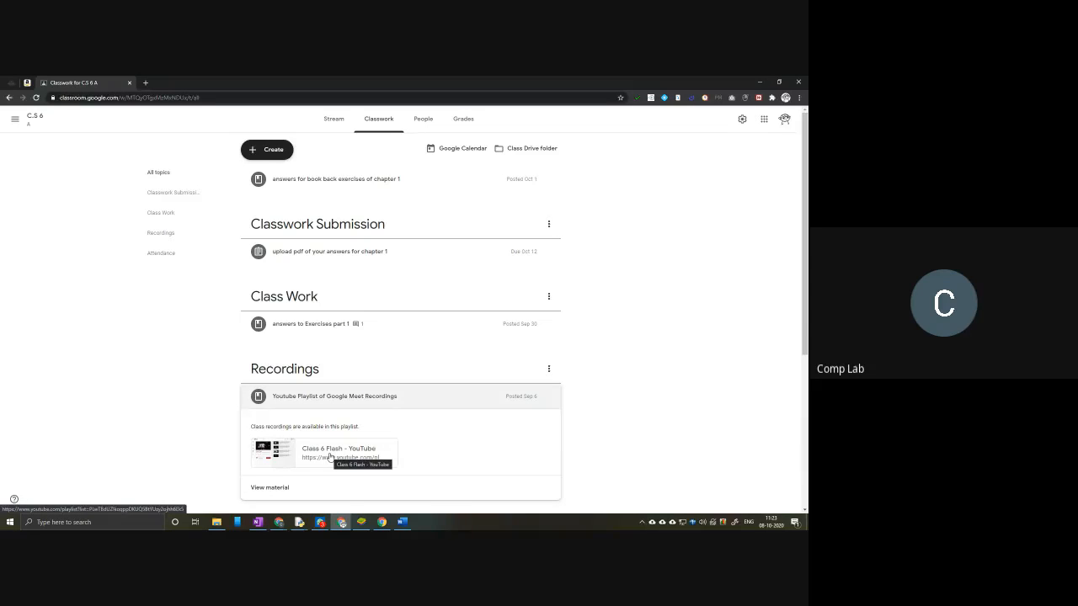
{"action": "left_click", "coordinate": [329, 457]}
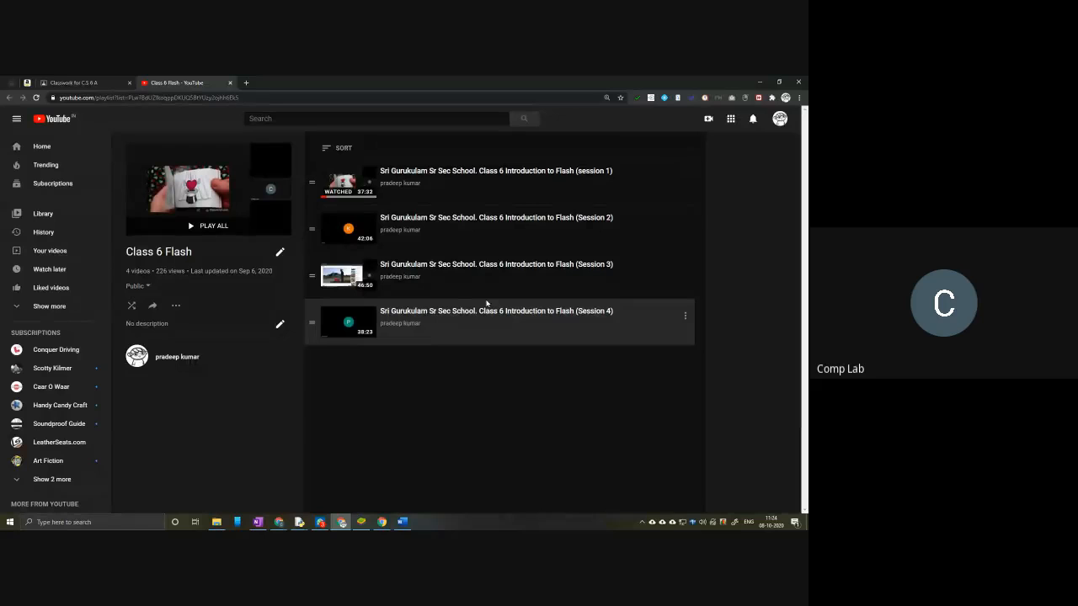
{"action": "left_click", "coordinate": [110, 81]}
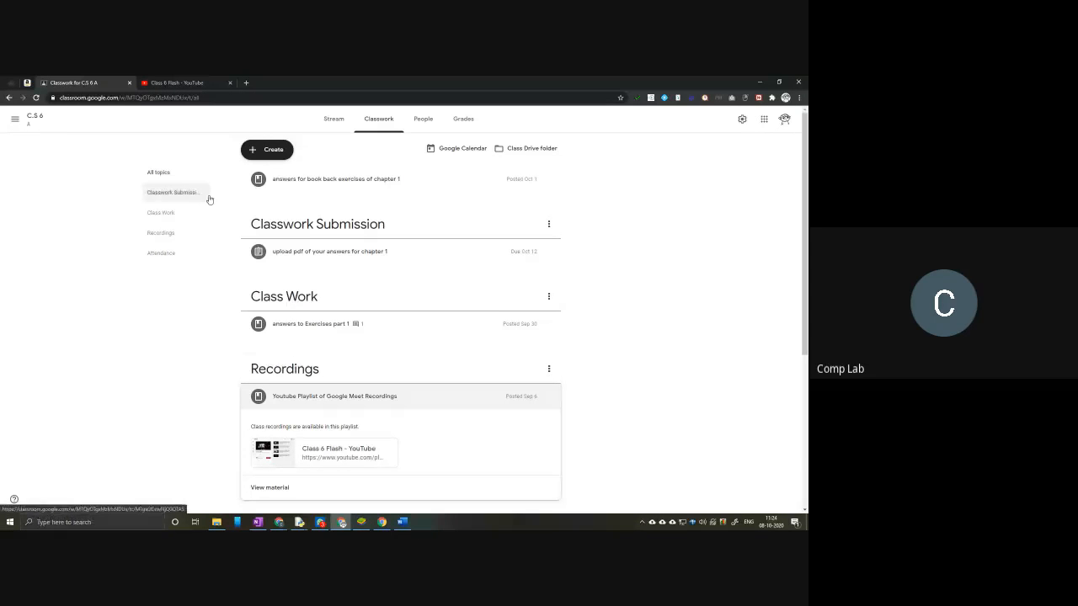
Step: Switch back to OneNote and view the opening page of chapter 2, Animation Techniques
{"action": "left_click", "coordinate": [760, 82]}
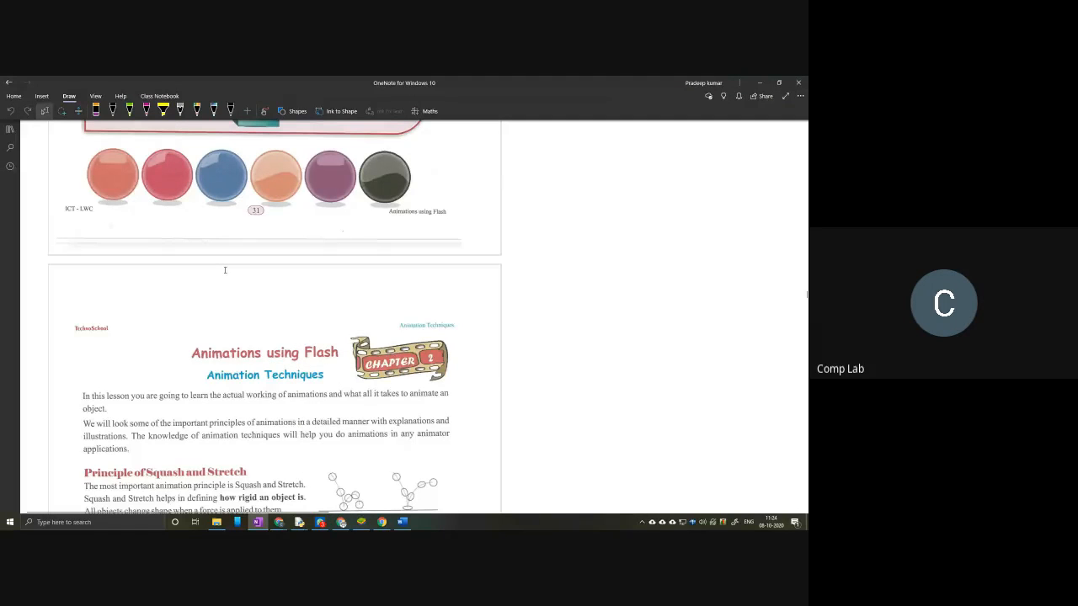
{"action": "scroll", "coordinate": [224, 269], "scroll_direction": "down", "scroll_amount": 3}
{"action": "scroll", "coordinate": [219, 261], "scroll_direction": "down", "scroll_amount": 2}
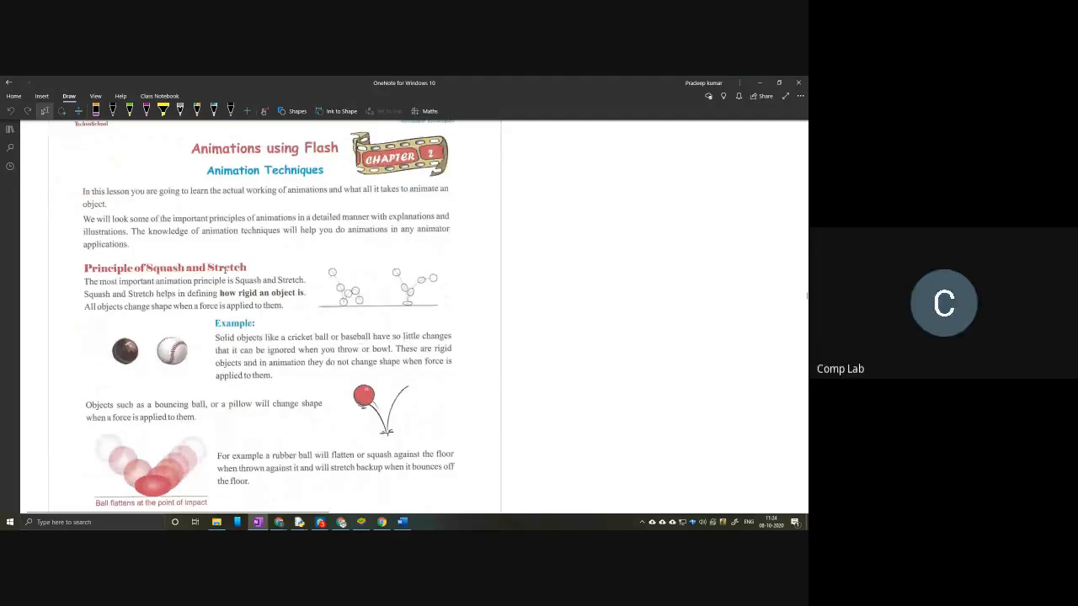
{"action": "scroll", "coordinate": [282, 229], "scroll_direction": "up", "scroll_amount": 2}
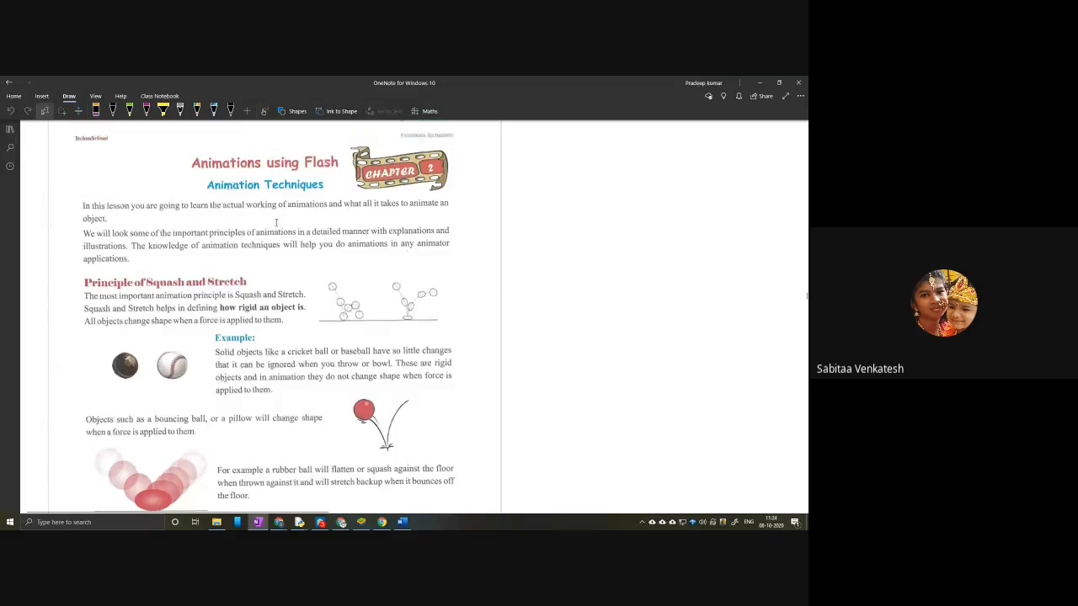
{"action": "scroll", "coordinate": [292, 239], "scroll_direction": "down", "scroll_amount": 2}
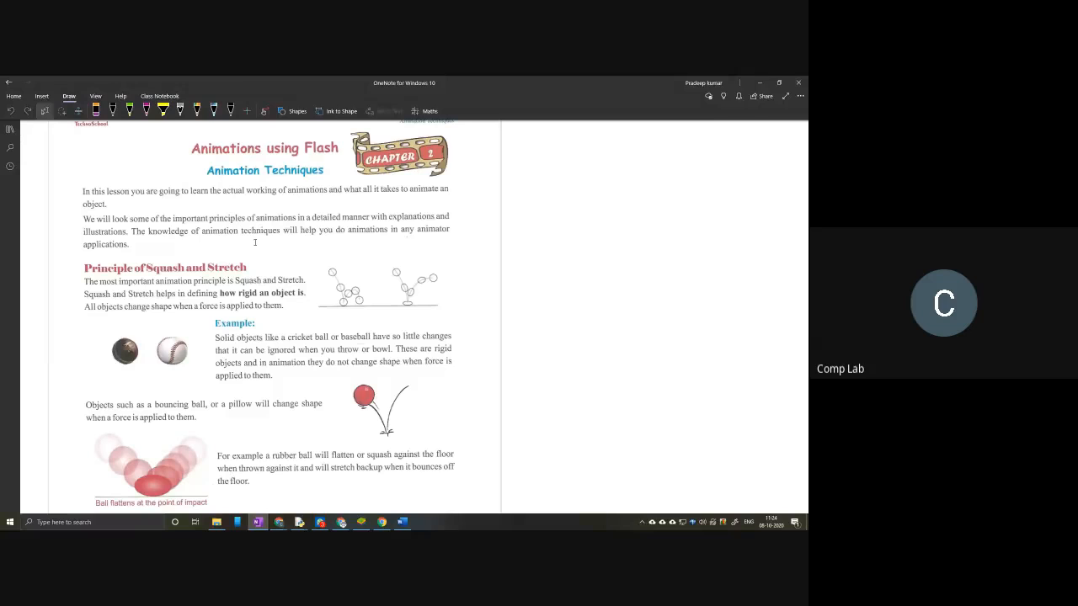
Step: Search Windows for "vir" and launch Oracle VM VirtualBox
{"action": "left_click", "coordinate": [9, 522]}
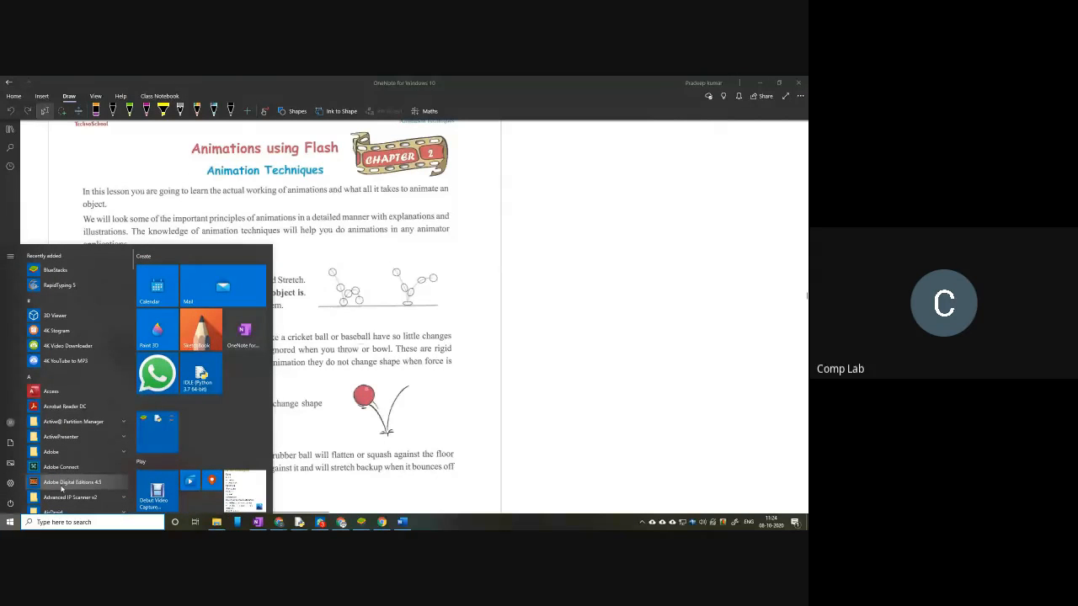
{"action": "type", "text": "vir"}
{"action": "key", "text": "Return"}
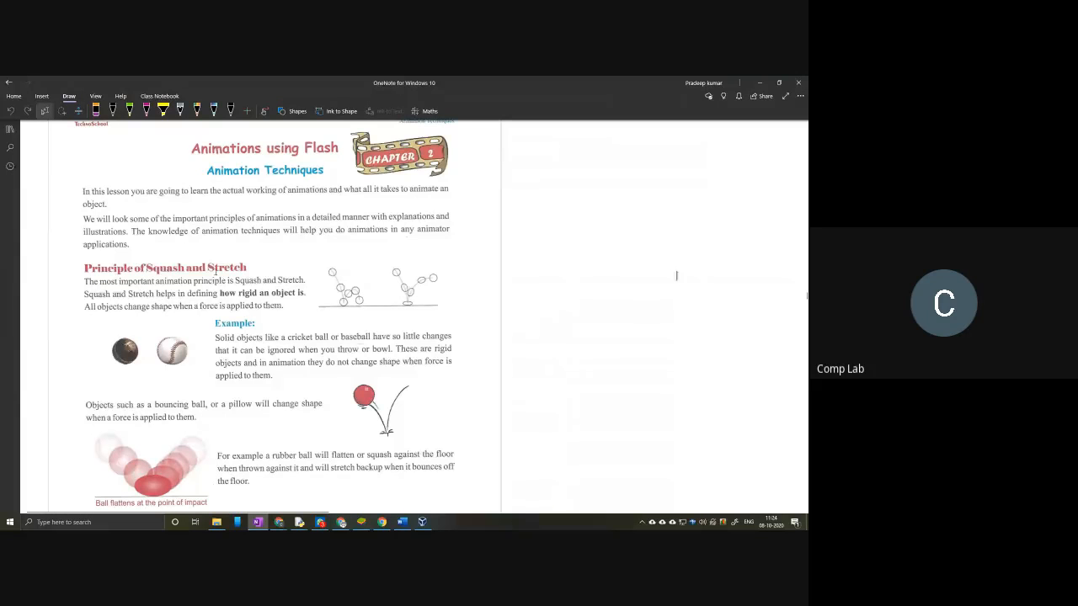
Step: Read the Principle of Squash and Stretch section in OneNote, from the ball examples through Step 1 of the Flash animation
{"action": "scroll", "coordinate": [216, 271], "scroll_direction": "down", "scroll_amount": 2}
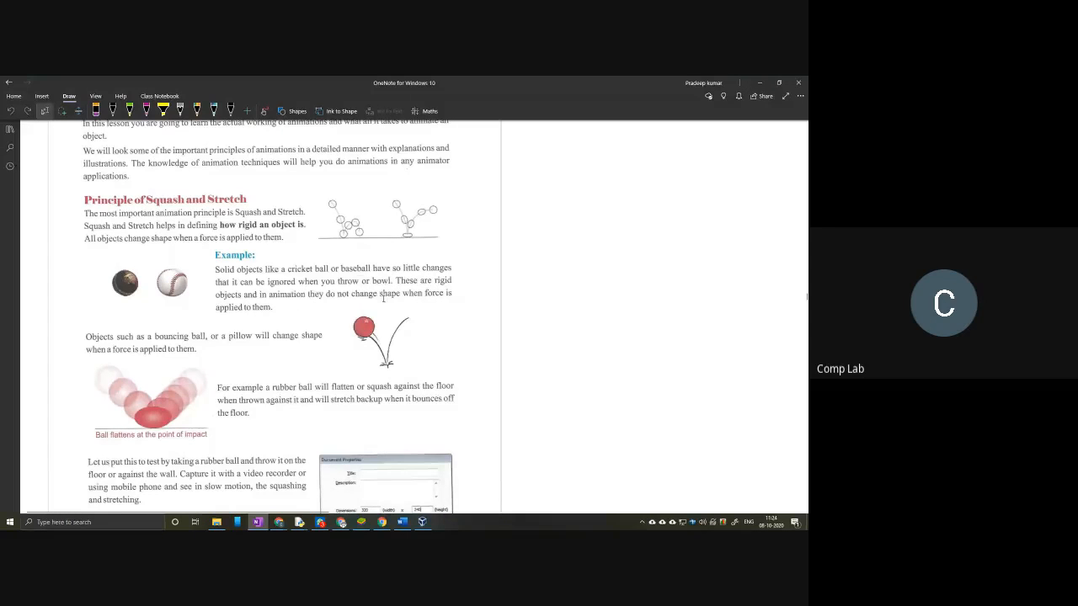
{"action": "scroll", "coordinate": [384, 296], "scroll_direction": "up", "scroll_amount": 1}
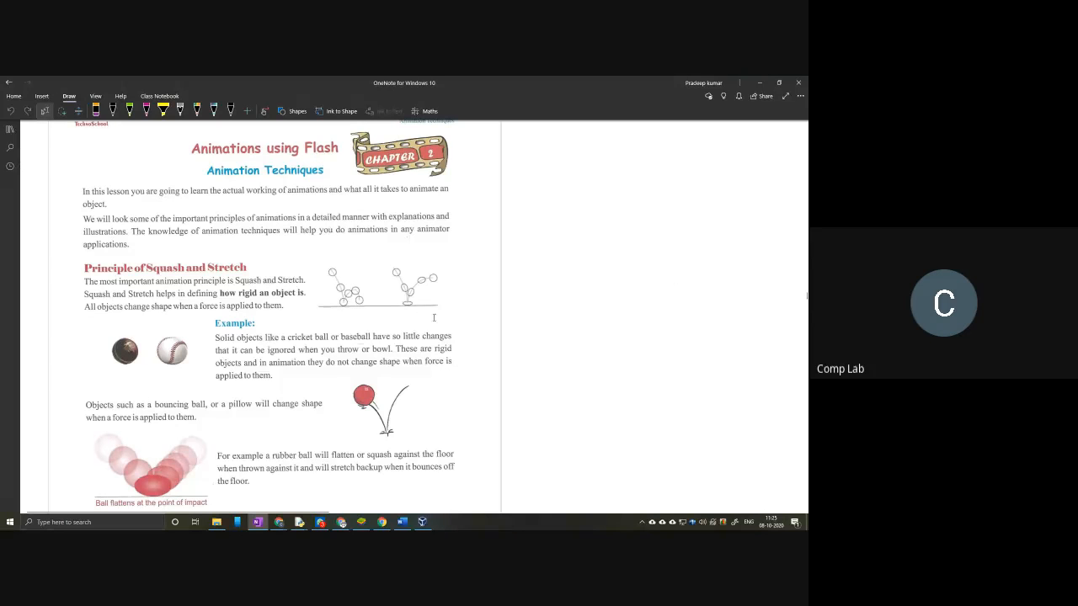
{"action": "scroll", "coordinate": [317, 341], "scroll_direction": "down", "scroll_amount": 10}
{"action": "scroll", "coordinate": [321, 345], "scroll_direction": "up", "scroll_amount": 10}
{"action": "scroll", "coordinate": [251, 293], "scroll_direction": "down", "scroll_amount": 10}
{"action": "scroll", "coordinate": [245, 298], "scroll_direction": "down", "scroll_amount": 10}
{"action": "scroll", "coordinate": [245, 298], "scroll_direction": "up", "scroll_amount": 5}
{"action": "scroll", "coordinate": [245, 298], "scroll_direction": "down", "scroll_amount": 2}
{"action": "scroll", "coordinate": [245, 299], "scroll_direction": "up", "scroll_amount": 5}
{"action": "scroll", "coordinate": [245, 298], "scroll_direction": "up", "scroll_amount": 6}
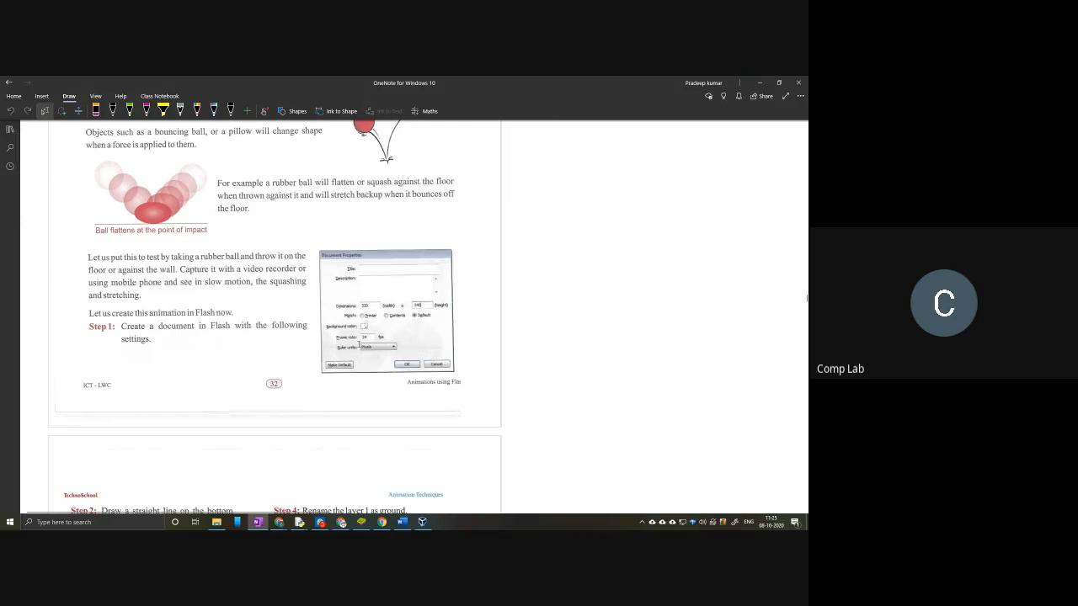
Step: Switch to VirtualBox Manager, dismiss the new-version notice, and start the Windows 7 virtual machine
{"action": "left_click", "coordinate": [422, 522]}
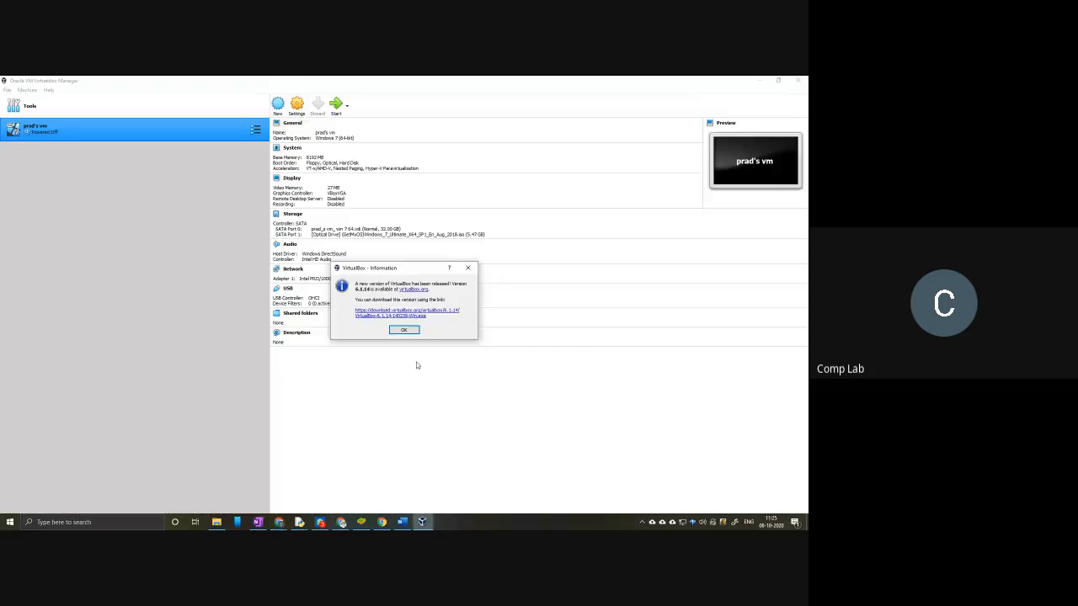
{"action": "left_click", "coordinate": [404, 330]}
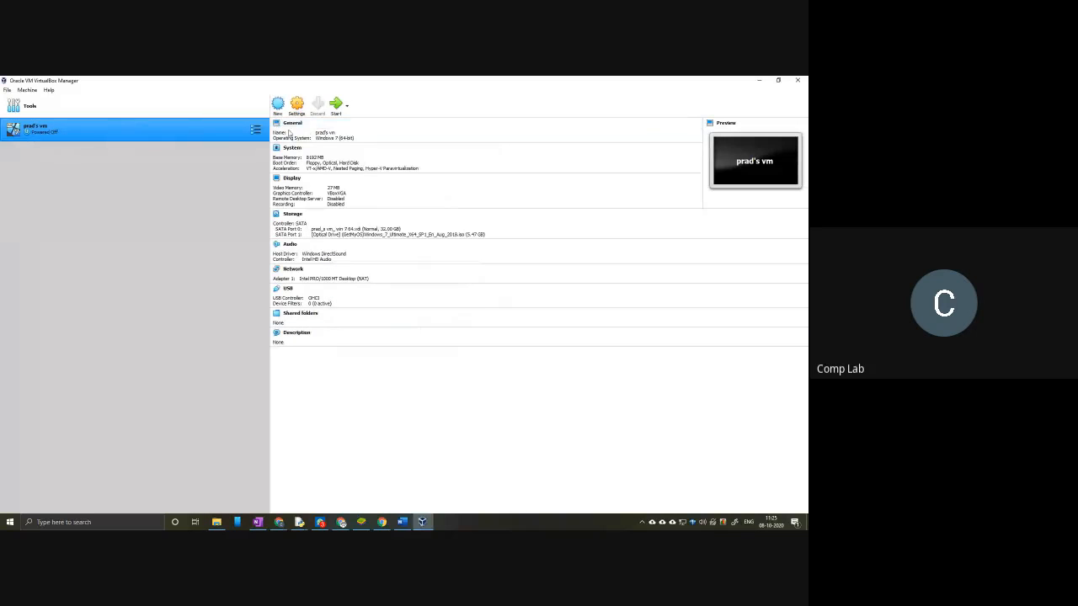
{"action": "left_click", "coordinate": [336, 104]}
Step: Return to the OneNote textbook page and view Steps 2 to 8 of the bouncing ball animation
{"action": "left_click", "coordinate": [758, 81]}
{"action": "scroll", "coordinate": [327, 319], "scroll_direction": "down", "scroll_amount": 5}
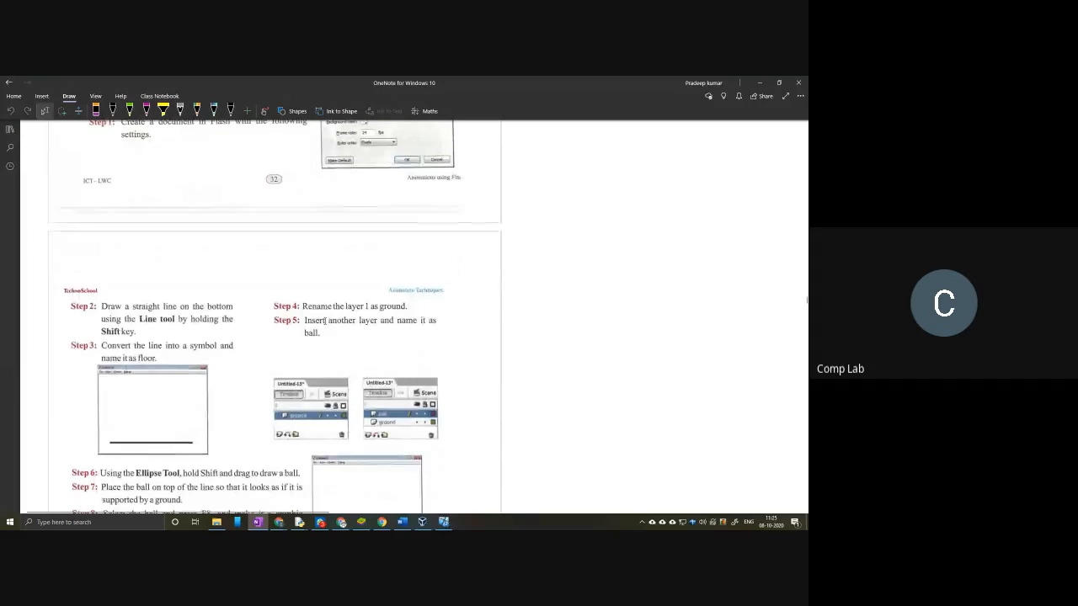
{"action": "scroll", "coordinate": [327, 320], "scroll_direction": "down", "scroll_amount": 3}
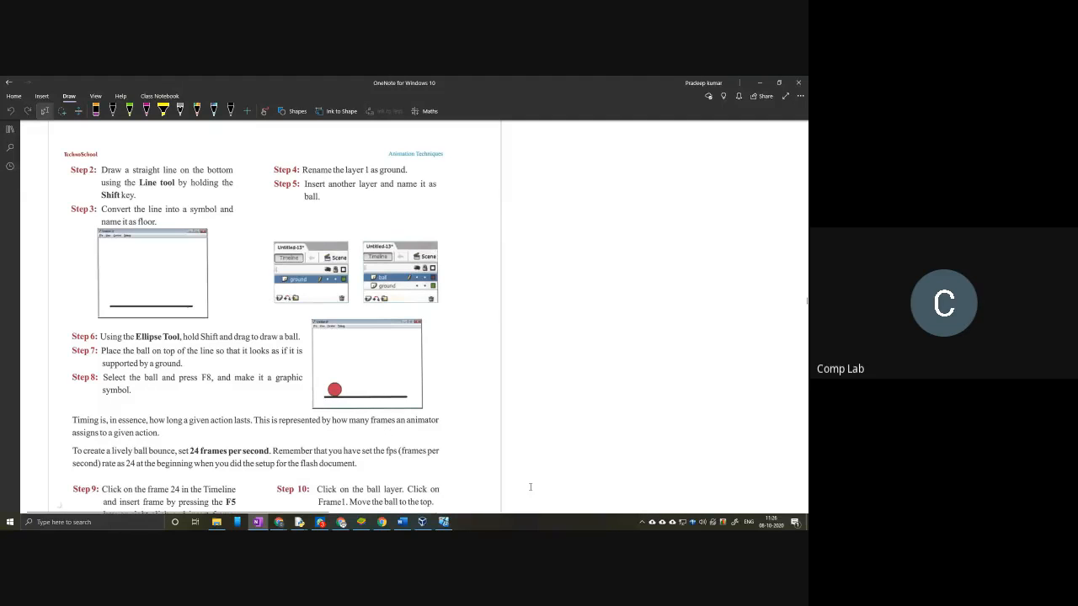
Step: Switch to the virtual machine, choose Start Windows Normally in Windows Error Recovery, and minimize its window
{"action": "left_click", "coordinate": [443, 522]}
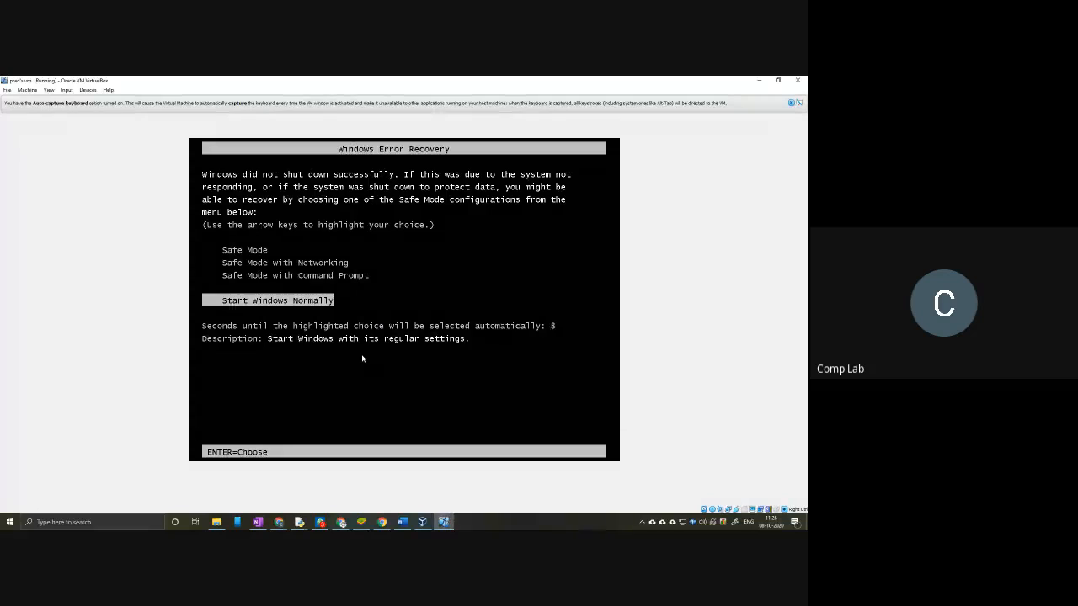
{"action": "key", "text": "Return"}
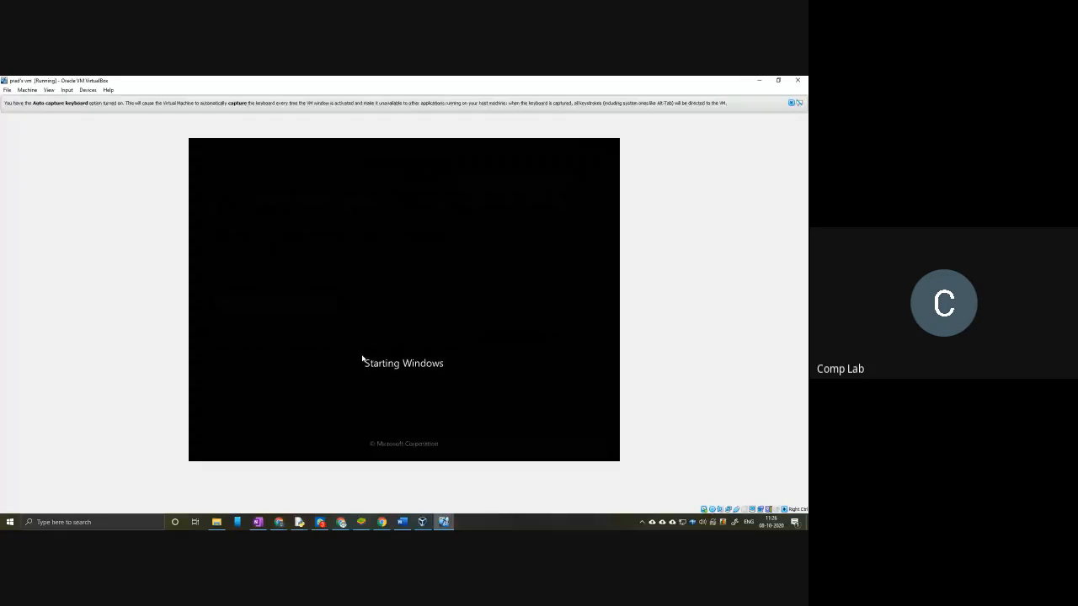
{"action": "left_click", "coordinate": [760, 81]}
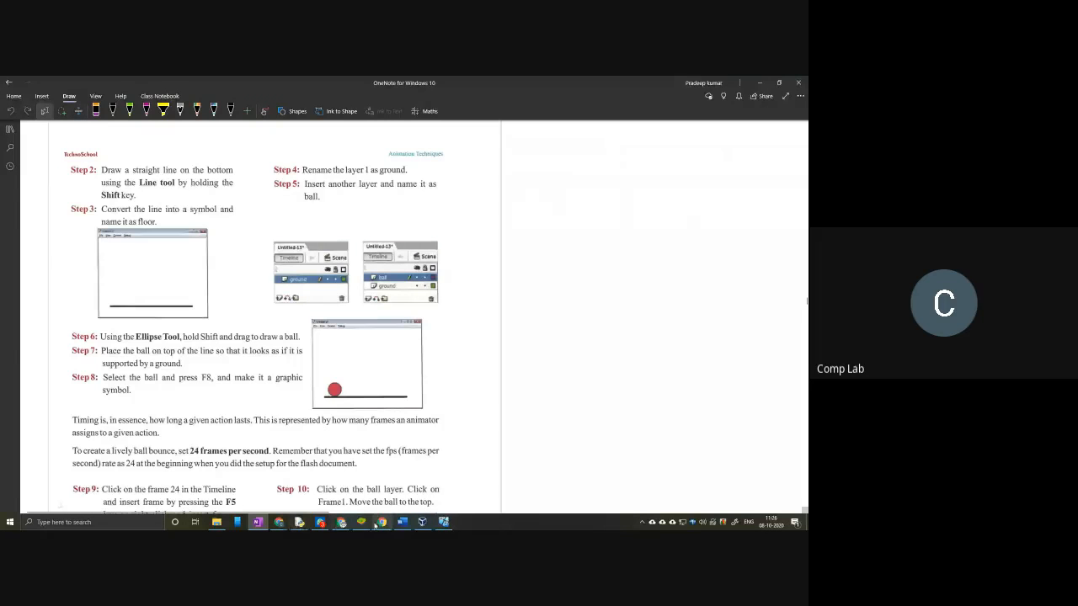
Step: Launch BlueStacks, open Google Play from its My games apps, and move the BlueStacks window off this screen
{"action": "left_click", "coordinate": [361, 523]}
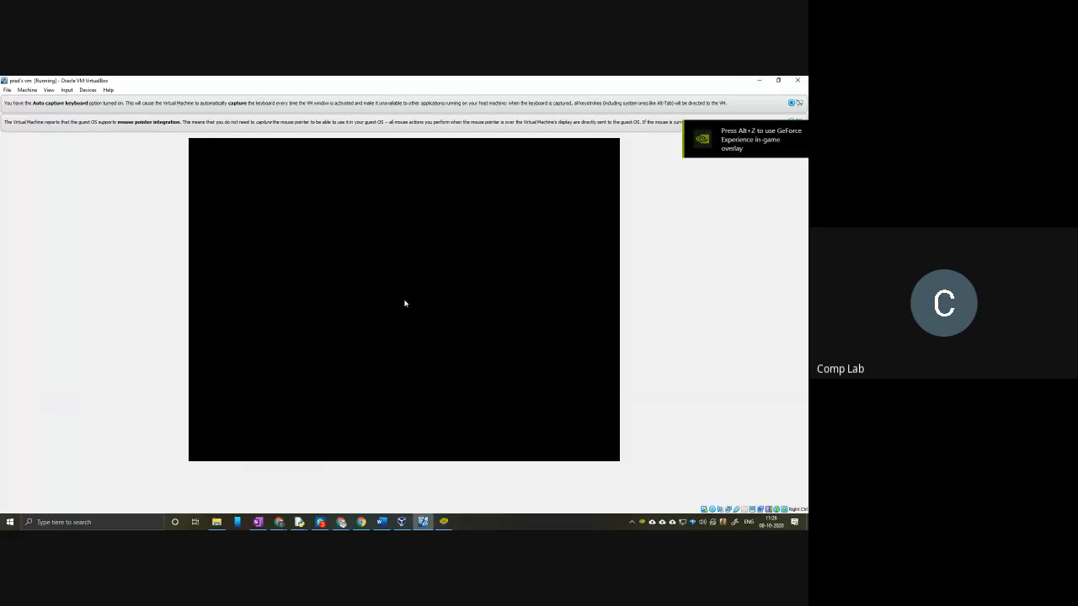
{"action": "left_click_drag", "start_coordinate": [670, 108], "coordinate": [807, 88]}
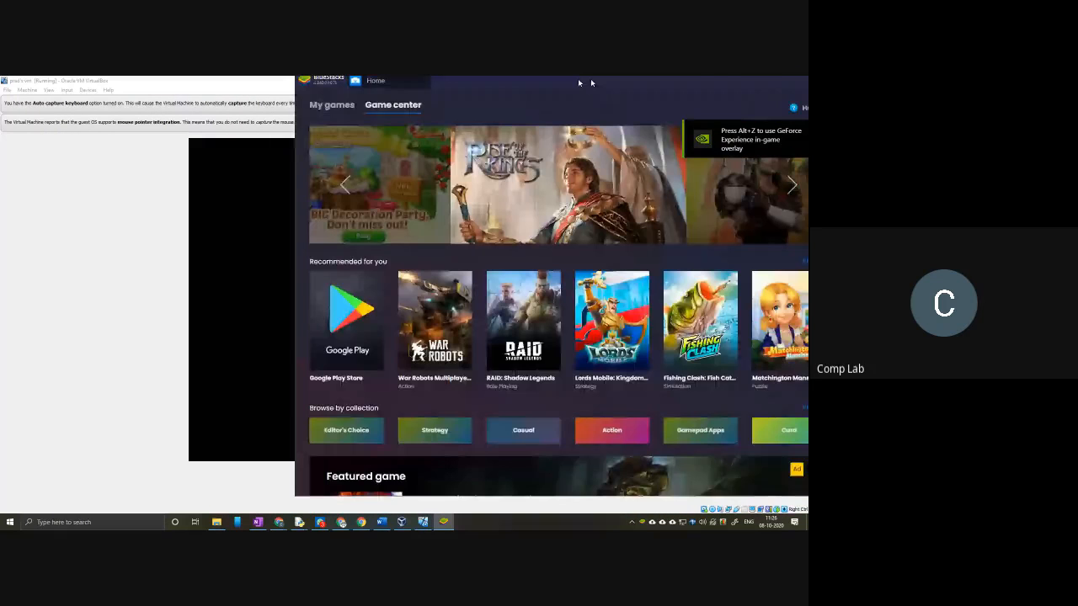
{"action": "left_click_drag", "start_coordinate": [577, 79], "coordinate": [296, 86]}
{"action": "left_click", "coordinate": [38, 110]}
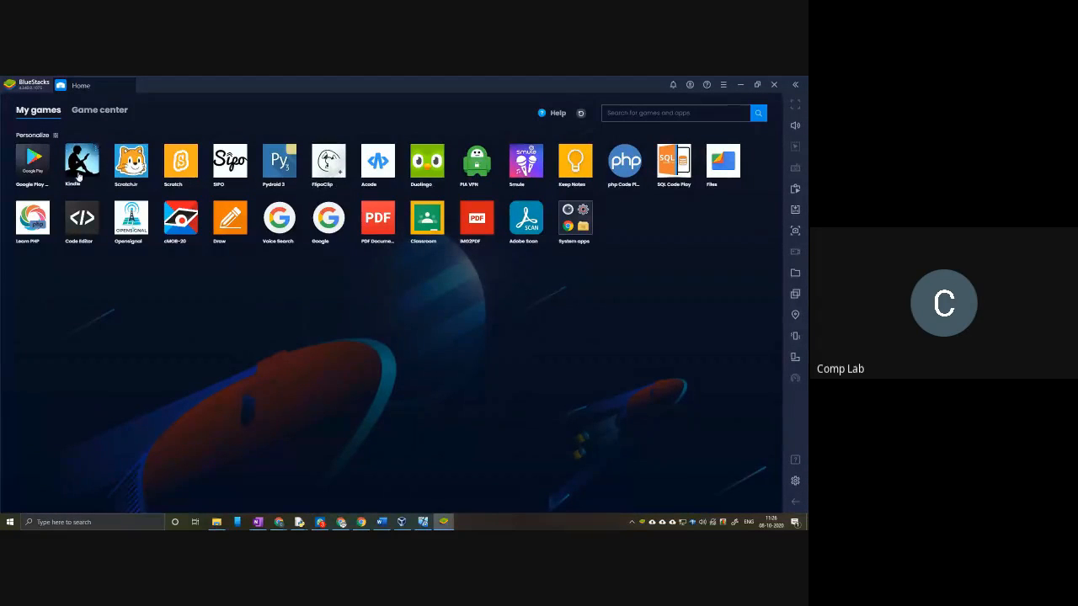
{"action": "left_click", "coordinate": [33, 160]}
{"action": "left_click", "coordinate": [759, 86]}
{"action": "left_click_drag", "start_coordinate": [559, 88], "coordinate": [1029, 100]}
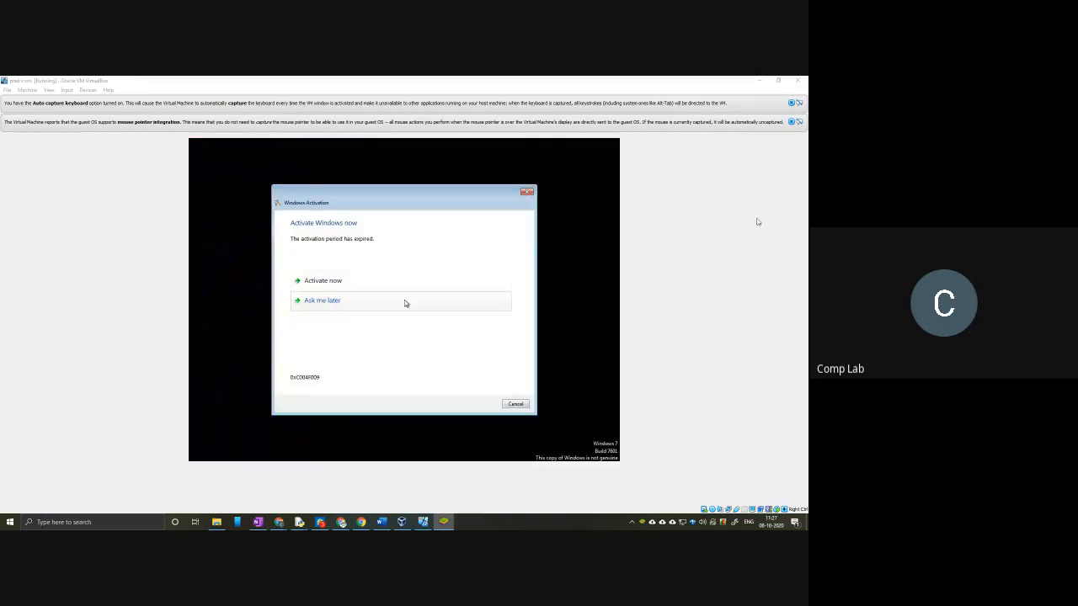
Step: Postpone Windows activation in the virtual machine and dismiss the activation dialog
{"action": "left_click", "coordinate": [336, 303]}
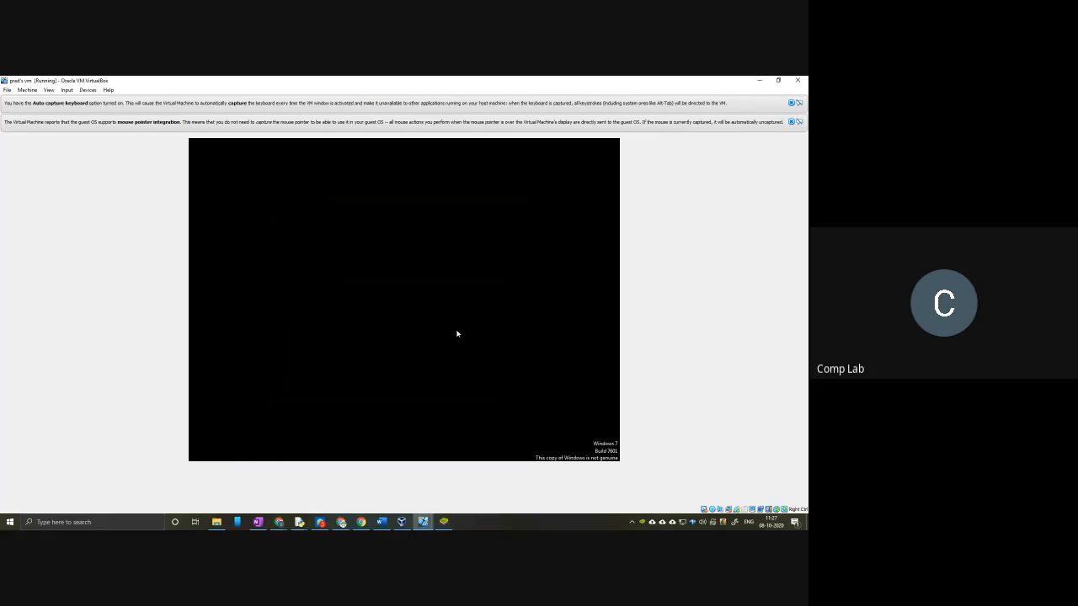
{"action": "left_click", "coordinate": [515, 405]}
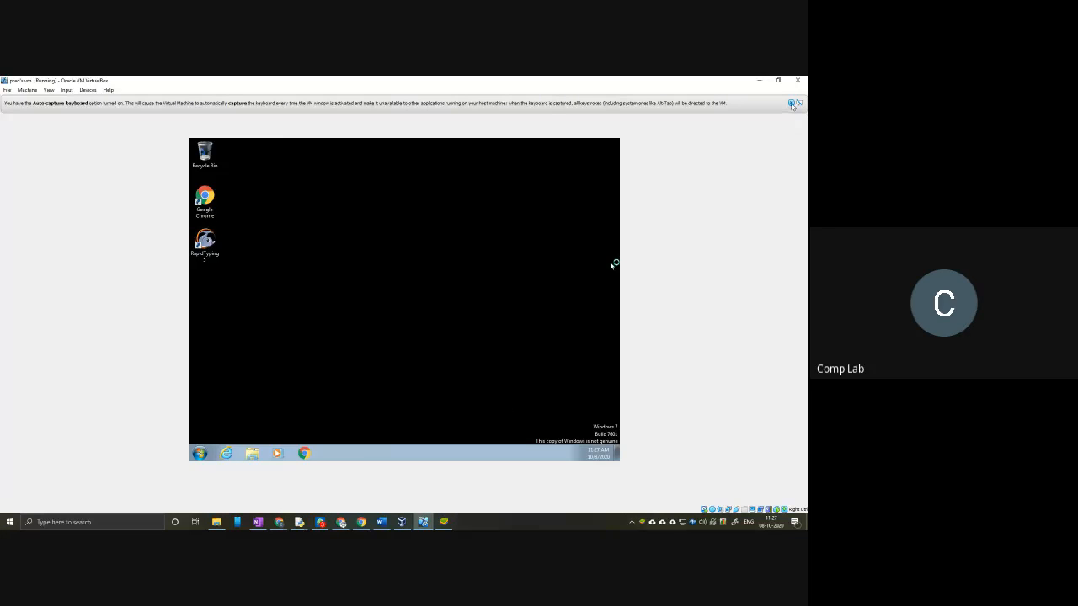
Step: Launch Macromedia Flash 8 in the virtual machine and switch the machine to full-screen mode
{"action": "left_click", "coordinate": [209, 448]}
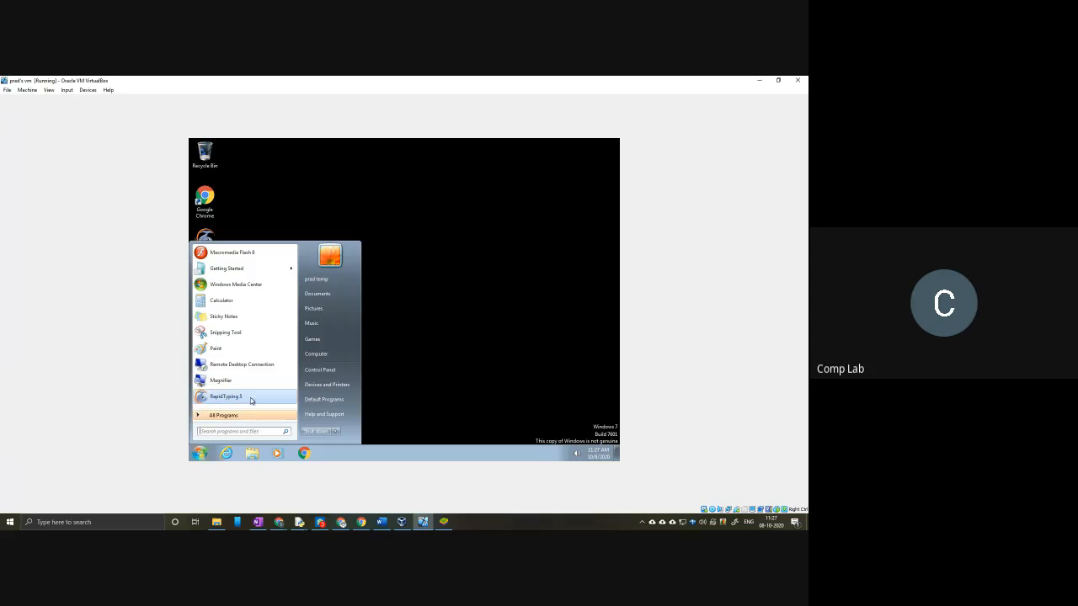
{"action": "left_click", "coordinate": [249, 256]}
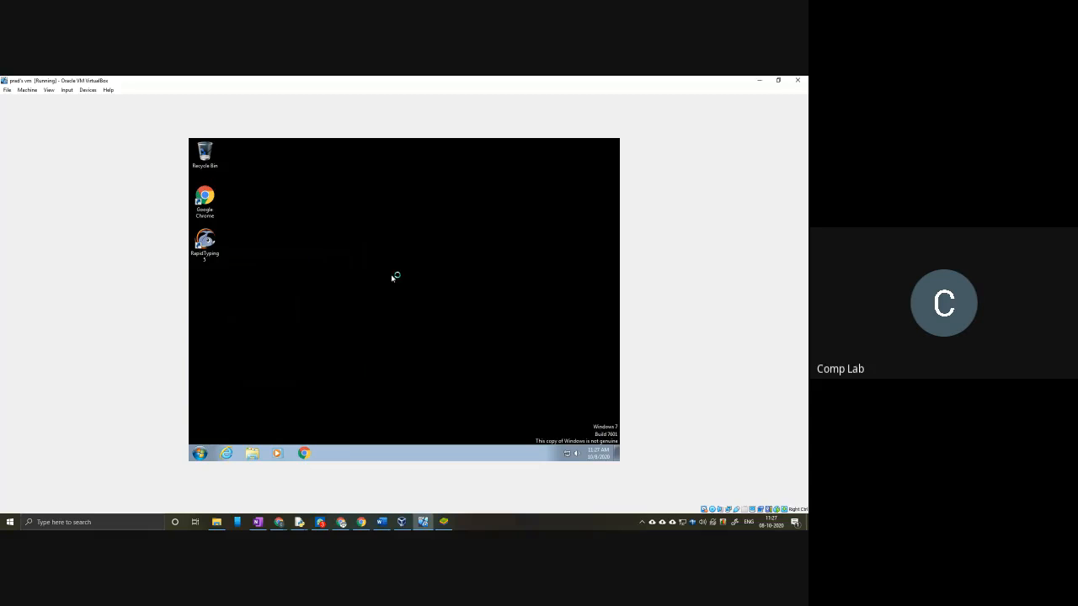
{"action": "key", "text": "ctrl+f"}
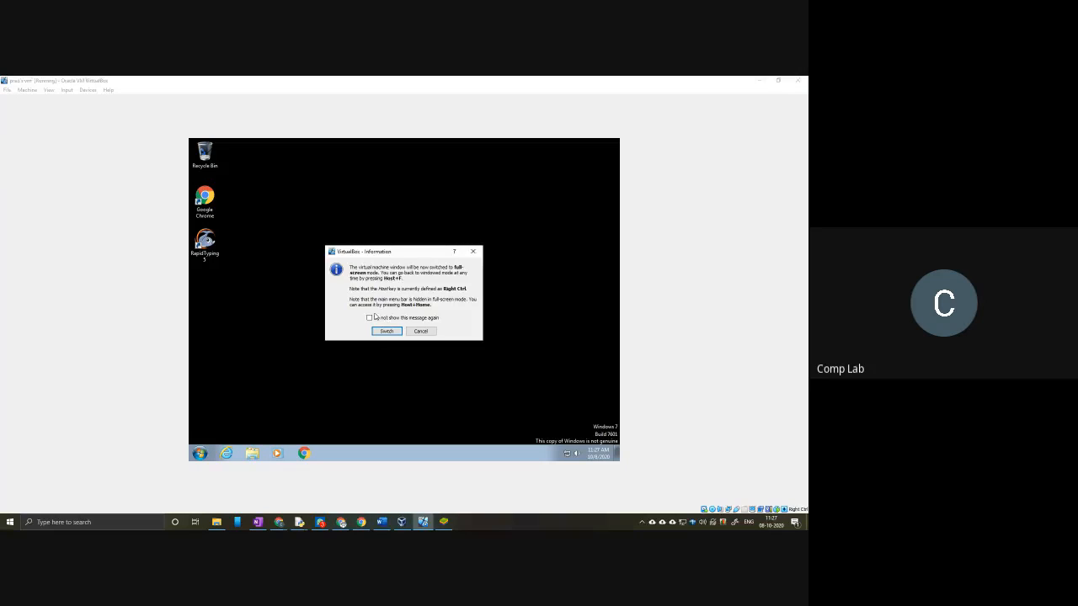
{"action": "left_click", "coordinate": [384, 330]}
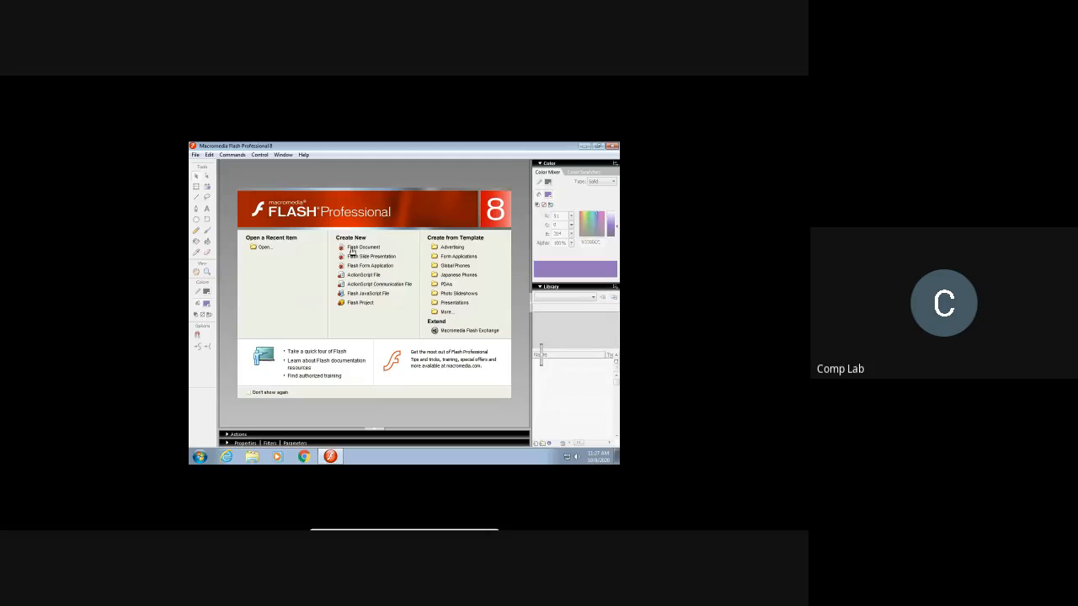
Step: Create a new Flash Document
{"action": "left_click", "coordinate": [353, 250]}
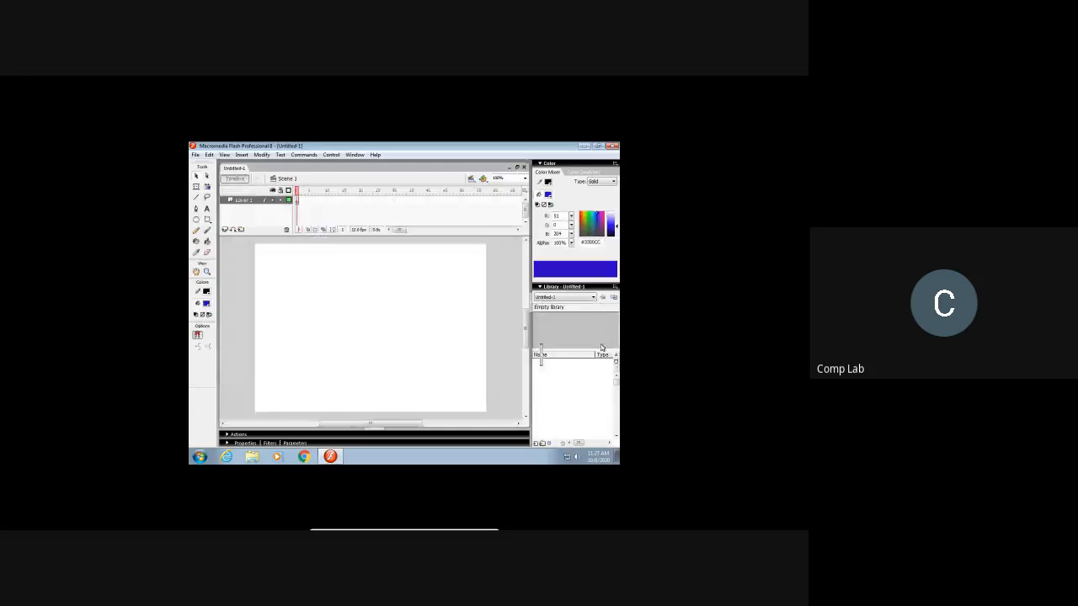
{"action": "key", "text": "alt+Tab"}
{"action": "key", "text": "alt+Tab"}
Step: Rename Layer 1 as Ground
{"action": "left_click", "coordinate": [249, 202]}
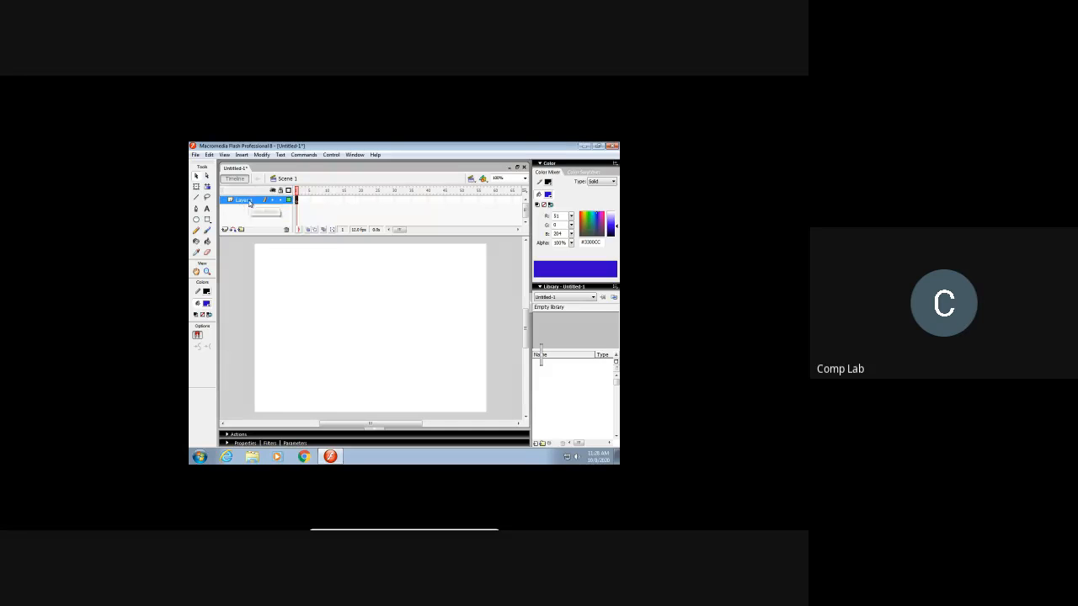
{"action": "right_click", "coordinate": [249, 202]}
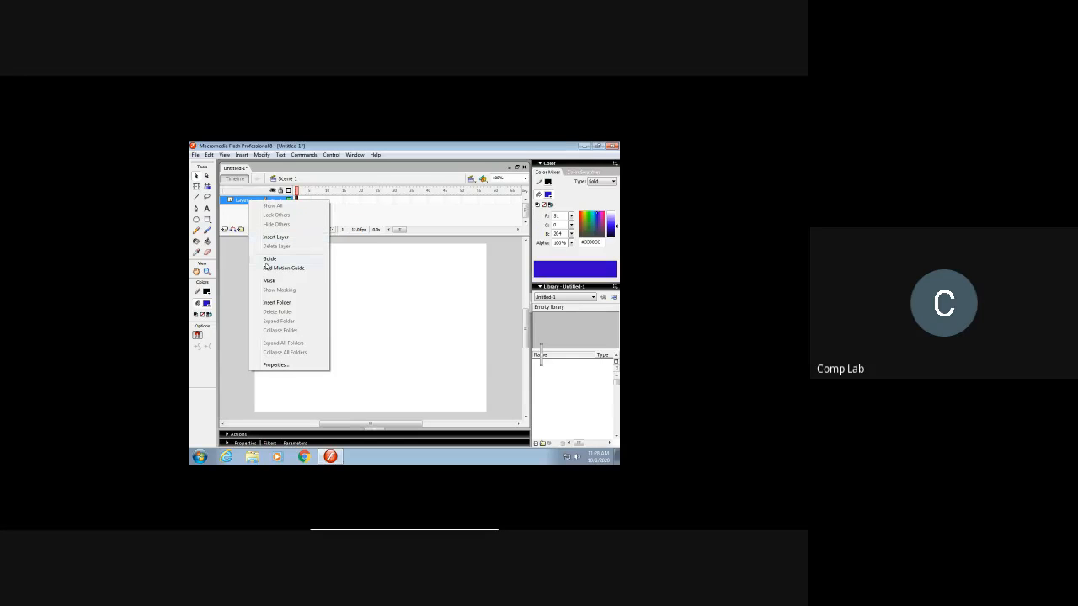
{"action": "left_click", "coordinate": [244, 202]}
{"action": "double_click", "coordinate": [245, 203]}
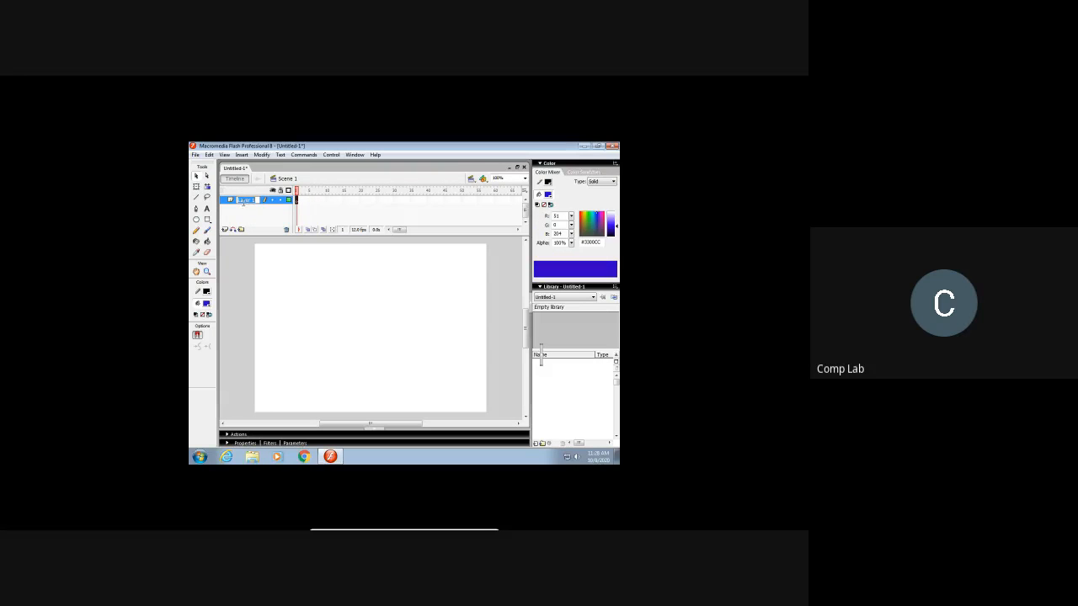
{"action": "type", "text": "Ground"}
{"action": "left_click", "coordinate": [260, 208]}
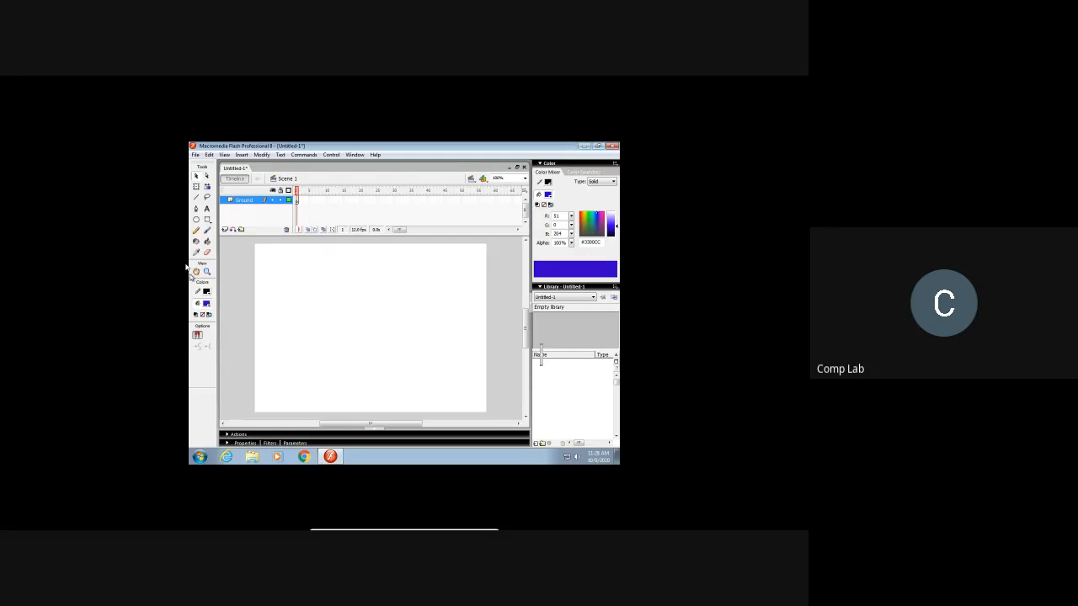
Step: Draw a rectangle spanning the full width of the stage along its lower edge, on the Ground layer
{"action": "left_click", "coordinate": [196, 199]}
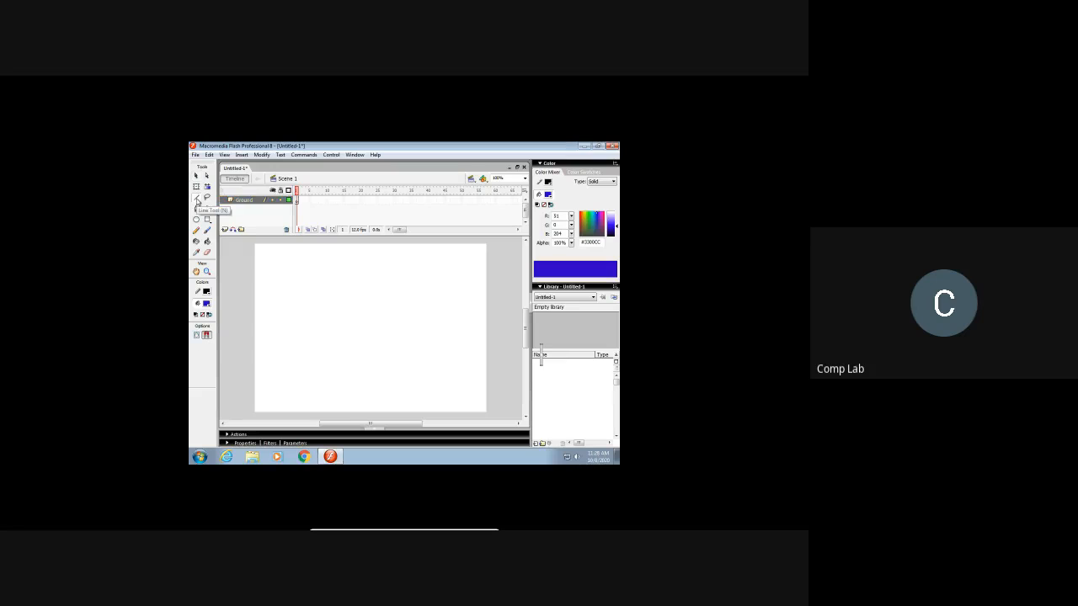
{"action": "left_click", "coordinate": [207, 219]}
{"action": "left_click_drag", "start_coordinate": [254, 380], "coordinate": [486, 413]}
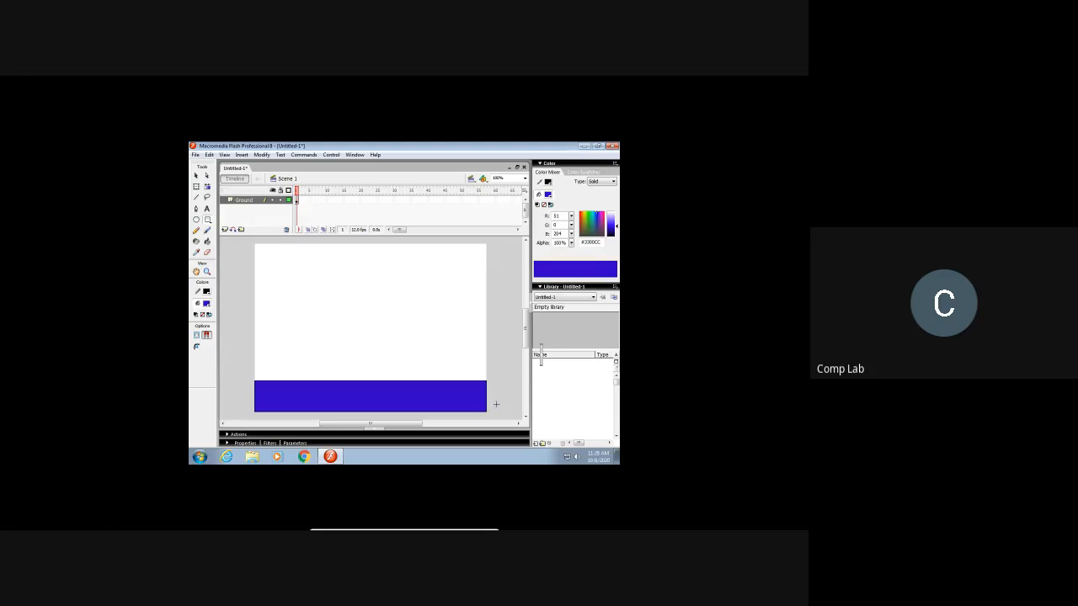
Step: Fill the ground rectangle with dark red #990000 using the Paint Bucket
{"action": "left_click", "coordinate": [207, 303]}
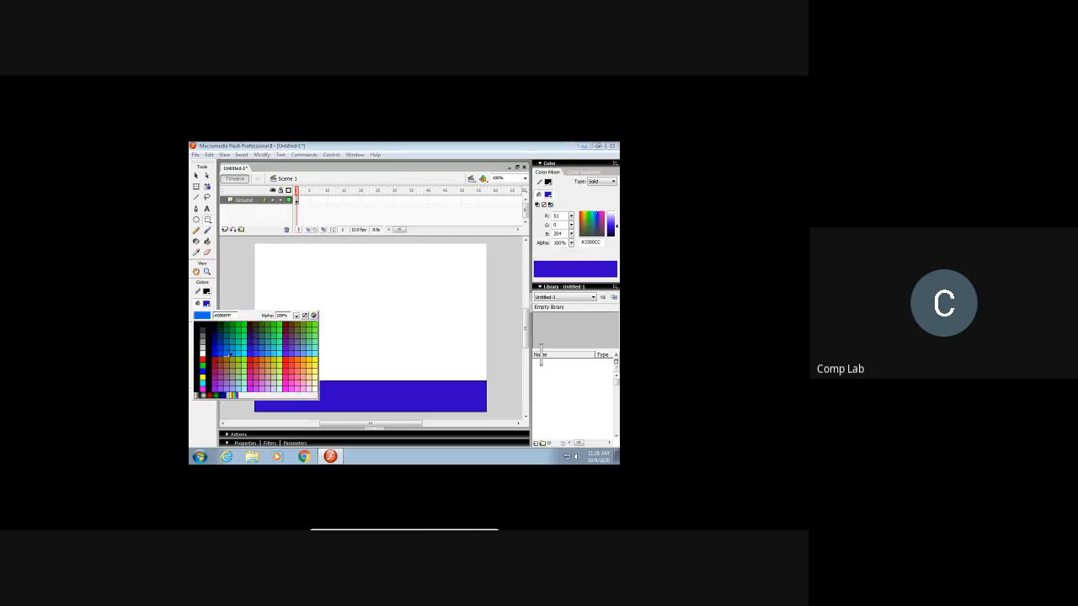
{"action": "left_click", "coordinate": [215, 361]}
{"action": "left_click", "coordinate": [207, 241]}
{"action": "left_click", "coordinate": [358, 401]}
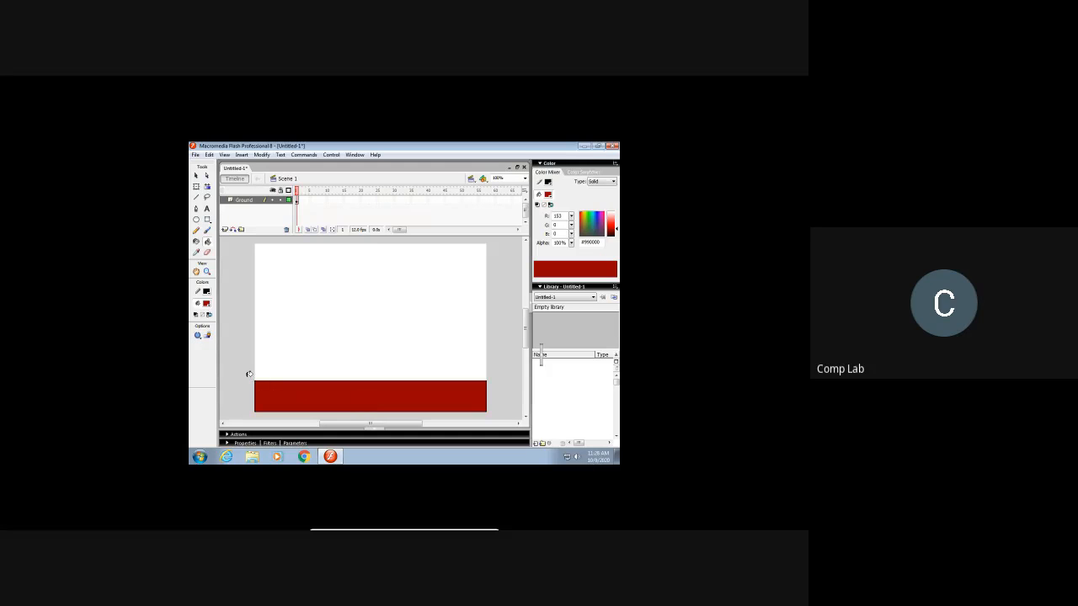
Step: Insert a new layer above the Ground layer
{"action": "left_click", "coordinate": [252, 202]}
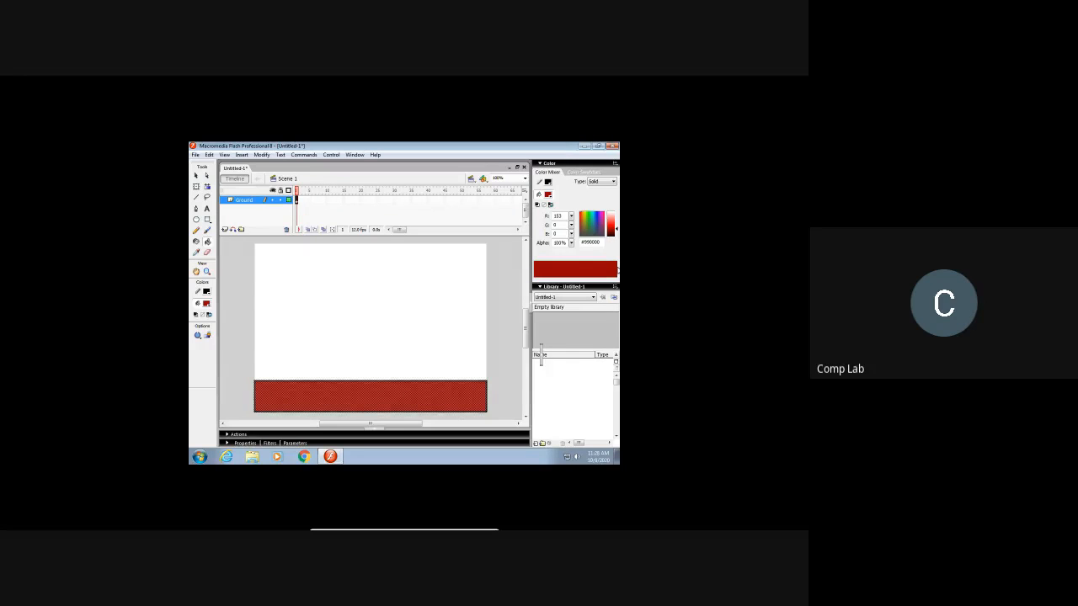
{"action": "left_click", "coordinate": [256, 211]}
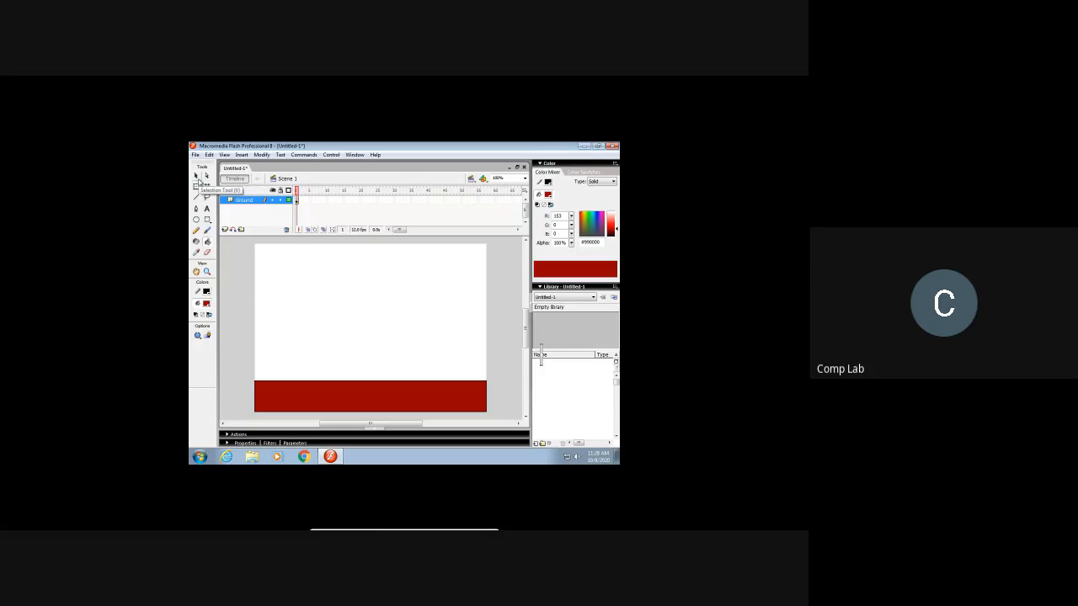
{"action": "left_click", "coordinate": [225, 230]}
{"action": "left_click", "coordinate": [242, 210]}
{"action": "double_click", "coordinate": [242, 210]}
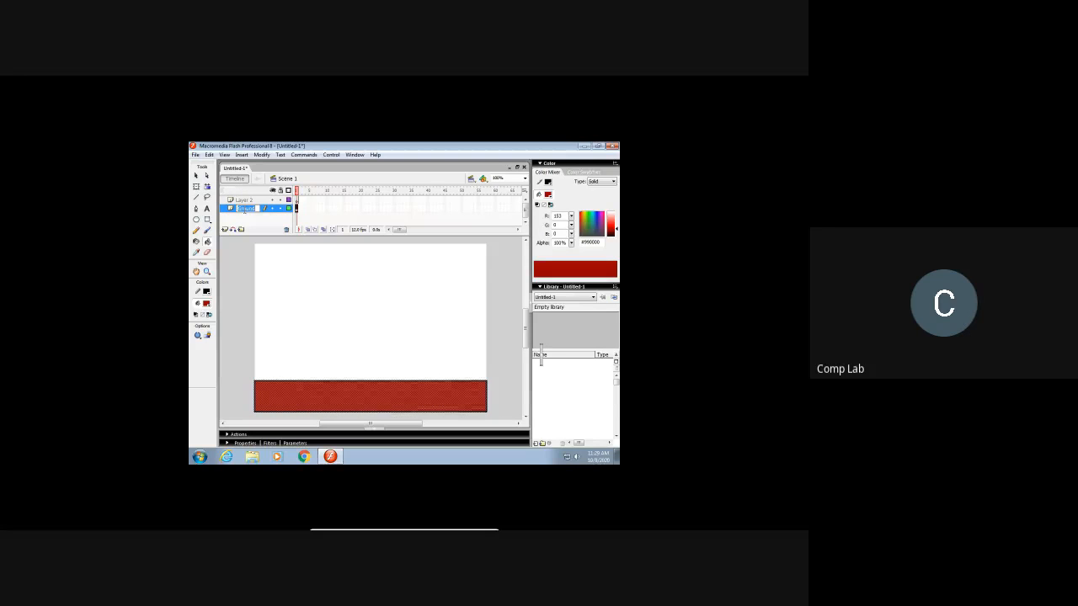
{"action": "type", "text": "Ball"}
{"action": "left_click", "coordinate": [253, 219]}
{"action": "left_click_drag", "start_coordinate": [250, 210], "coordinate": [249, 200]}
{"action": "double_click", "coordinate": [245, 208]}
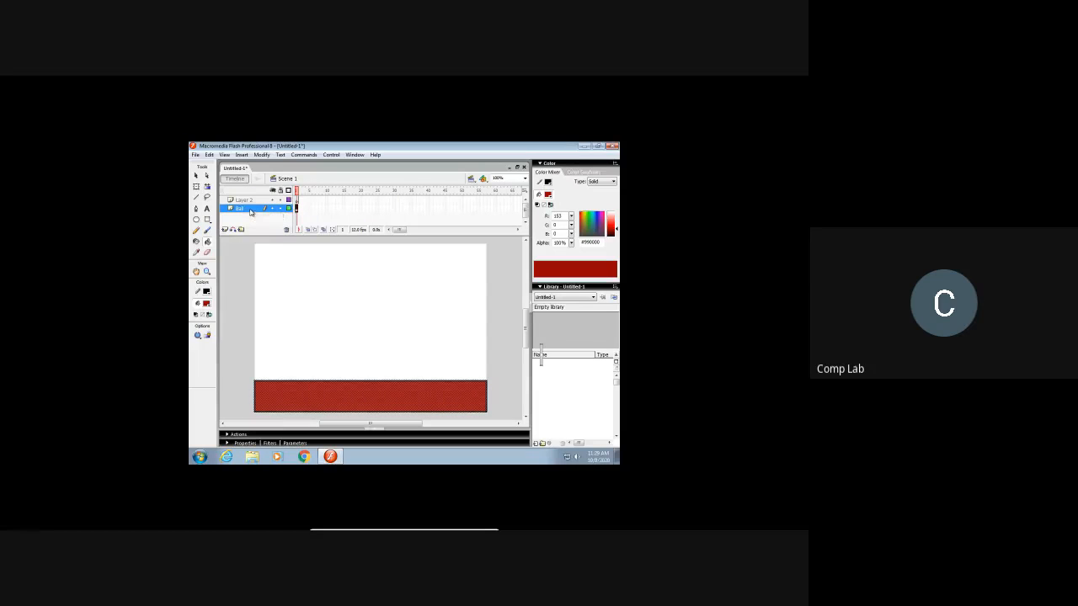
{"action": "type", "text": "Ground"}
{"action": "left_click", "coordinate": [255, 221]}
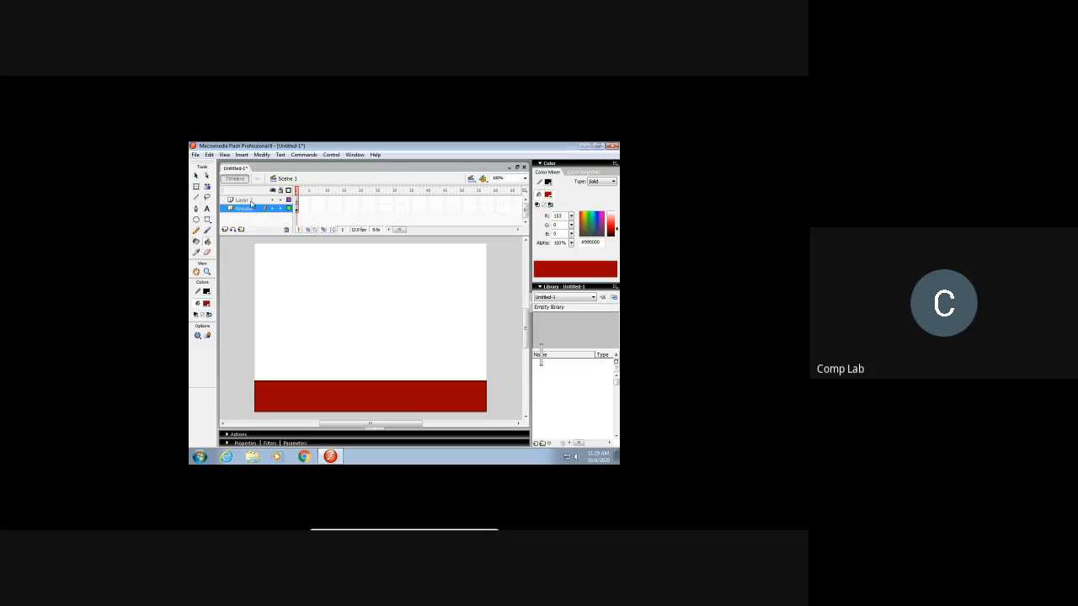
Step: Rename Layer 2 as Ball
{"action": "double_click", "coordinate": [245, 200]}
{"action": "type", "text": "Ball"}
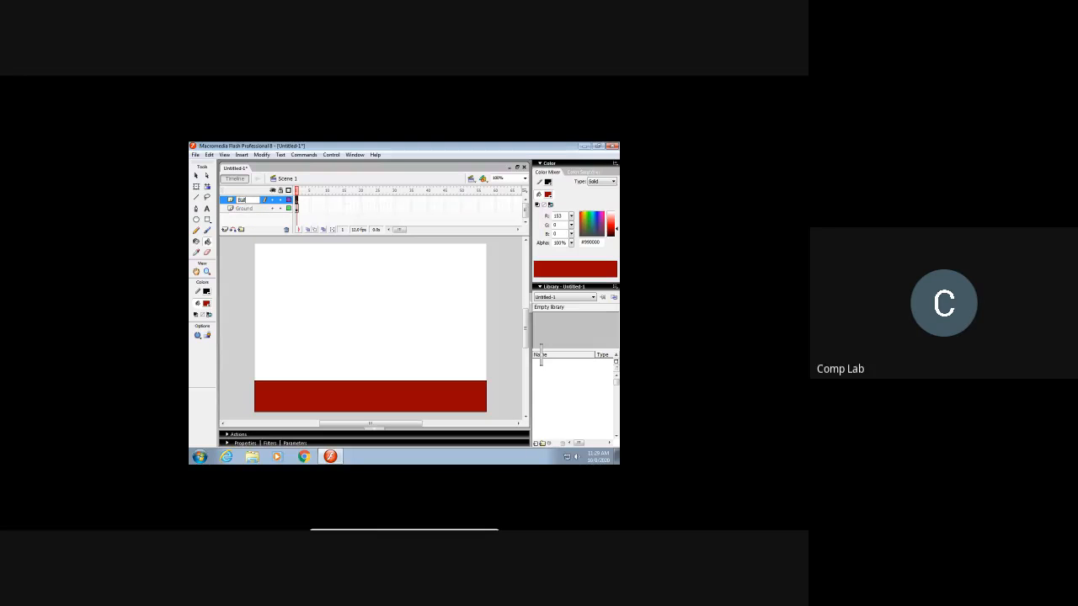
{"action": "left_click", "coordinate": [256, 216]}
Step: Hide the Ground layer and draw a small circle in the upper-left part of the stage on the Ball layer
{"action": "left_click", "coordinate": [272, 208]}
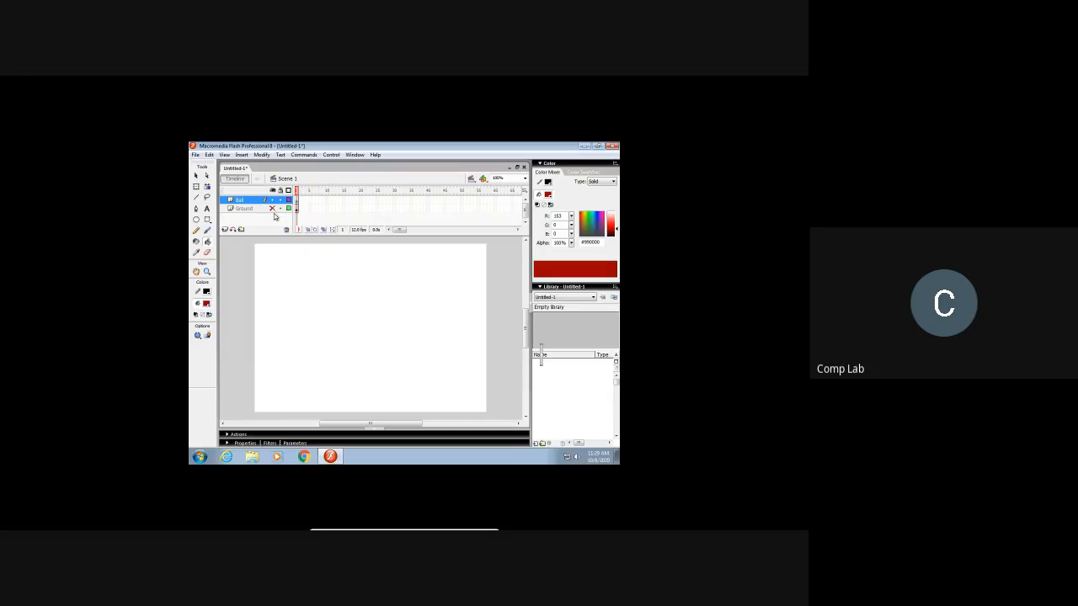
{"action": "left_click", "coordinate": [196, 221]}
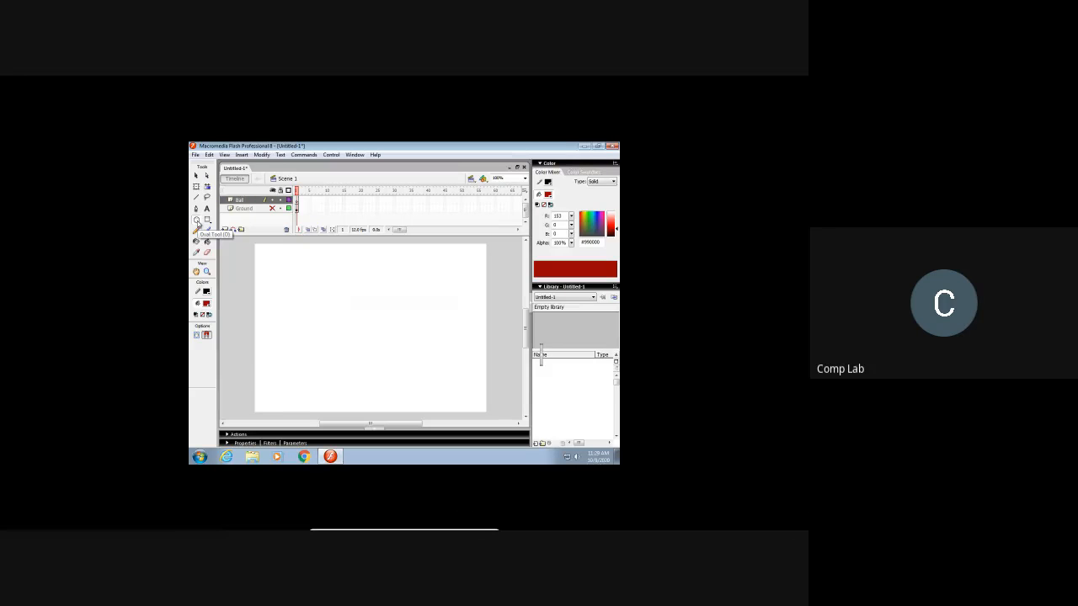
{"action": "left_click_drag", "start_coordinate": [284, 271], "coordinate": [327, 315]}
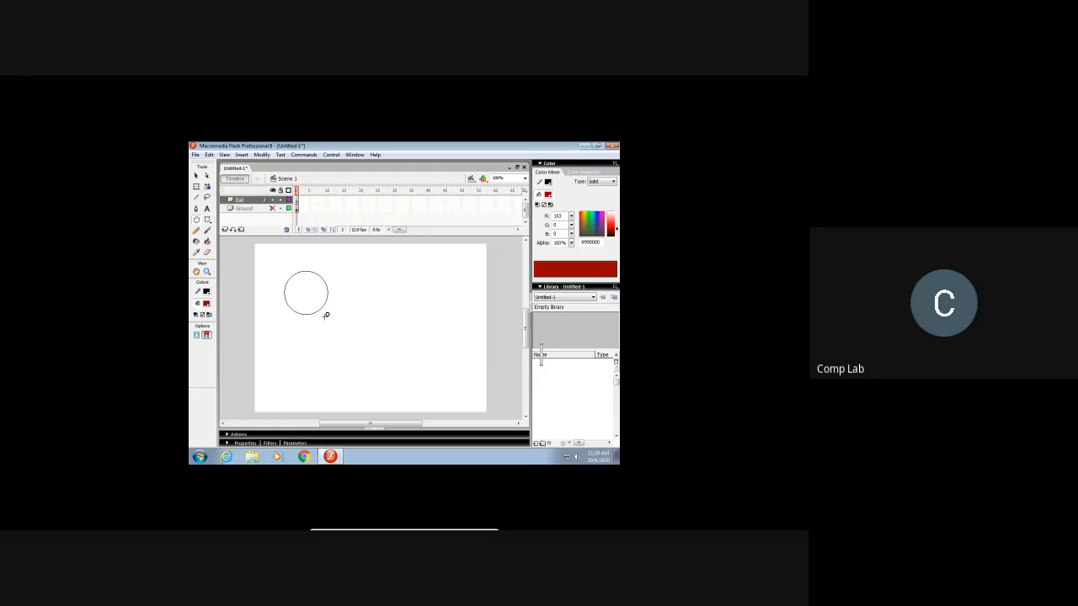
{"action": "left_click_drag", "start_coordinate": [326, 315], "coordinate": [319, 307]}
{"action": "left_click_drag", "start_coordinate": [319, 307], "coordinate": [316, 306]}
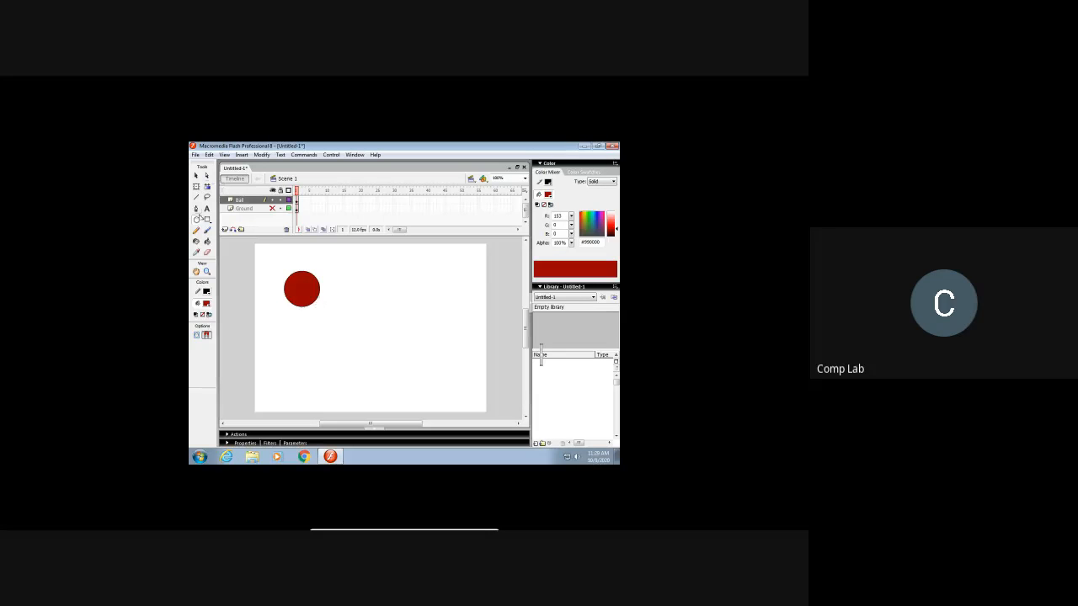
Step: Fill the circle with bright green #00FF00 using the Paint Bucket
{"action": "left_click", "coordinate": [207, 305]}
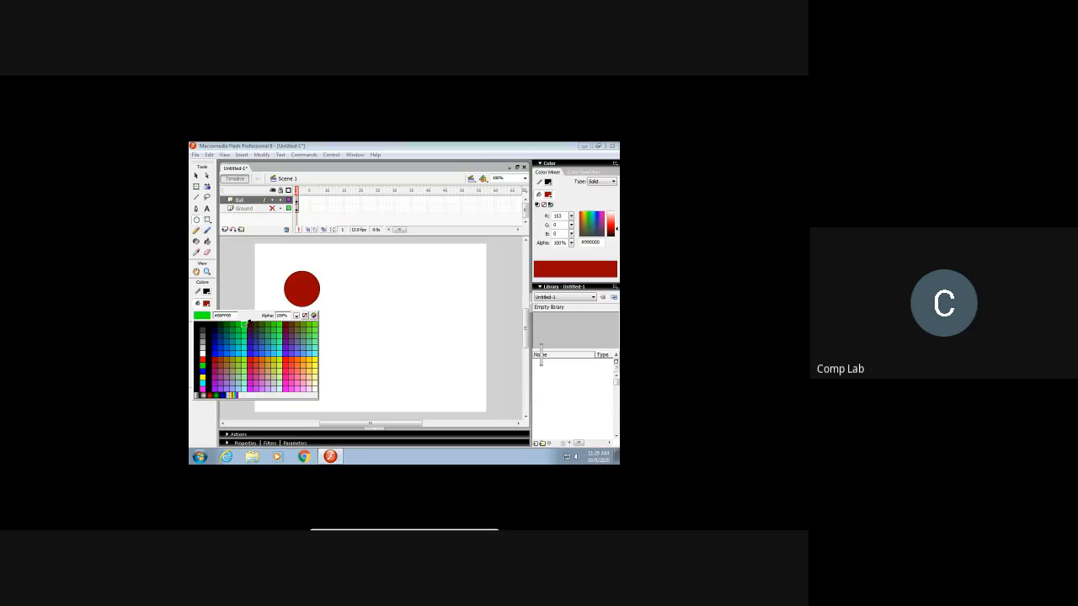
{"action": "left_click", "coordinate": [244, 325]}
{"action": "left_click", "coordinate": [207, 241]}
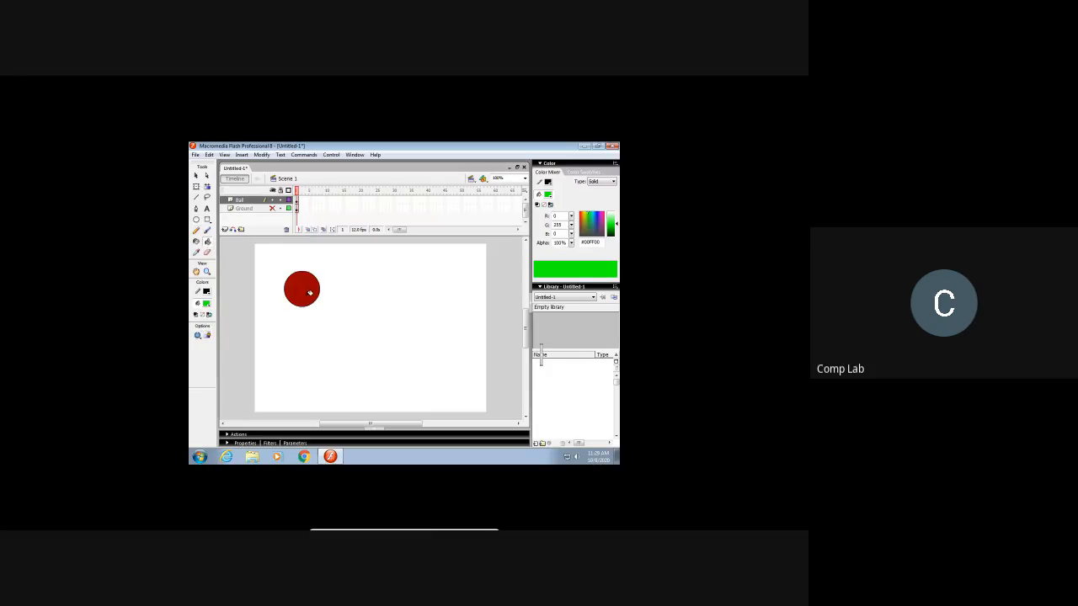
{"action": "left_click", "coordinate": [309, 290]}
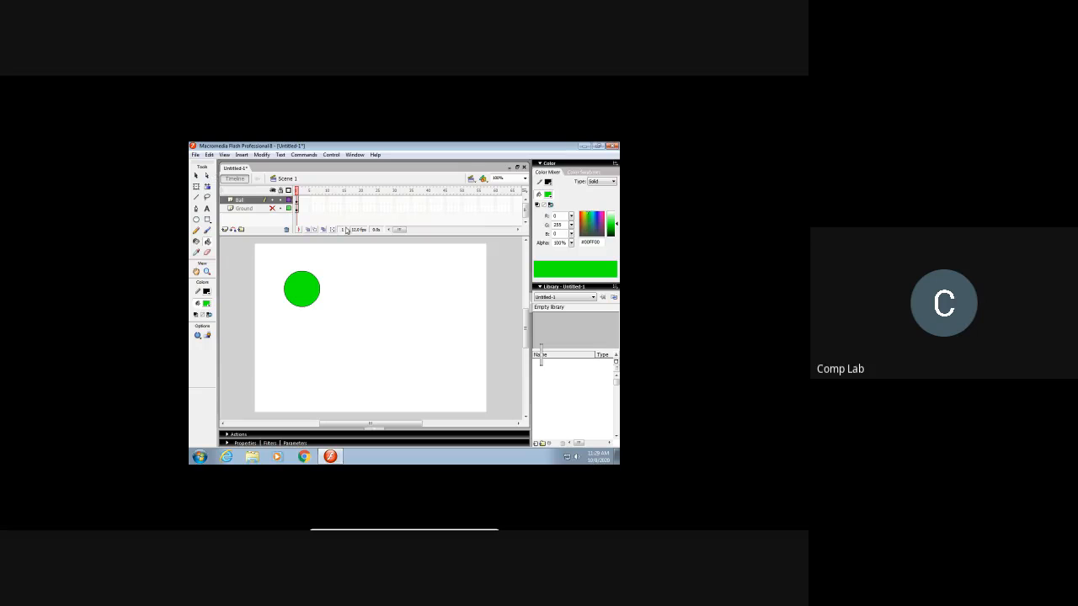
Step: Try moving the circle's green fill with the Selection tool and undo the move
{"action": "left_click", "coordinate": [196, 176]}
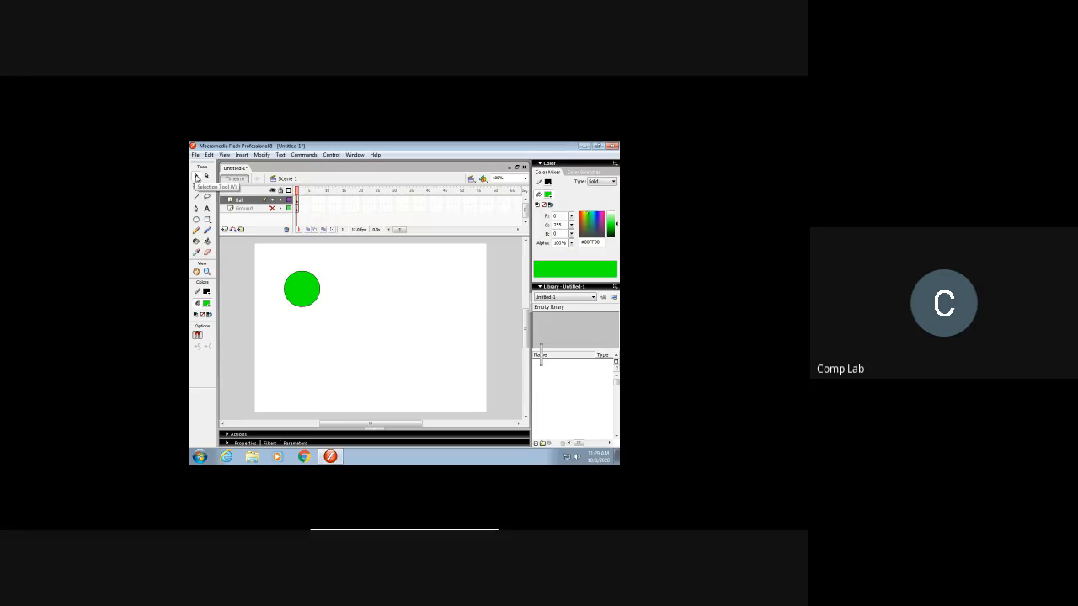
{"action": "mouse_move", "coordinate": [302, 299]}
{"action": "left_mouse_down"}
{"action": "mouse_move", "coordinate": [293, 284]}
{"action": "mouse_move", "coordinate": [323, 309]}
{"action": "mouse_move", "coordinate": [353, 284]}
{"action": "mouse_move", "coordinate": [339, 286]}
{"action": "left_mouse_up"}
{"action": "key", "text": "ctrl+z"}
{"action": "key", "text": "ctrl+z"}
{"action": "key", "text": "ctrl+z"}
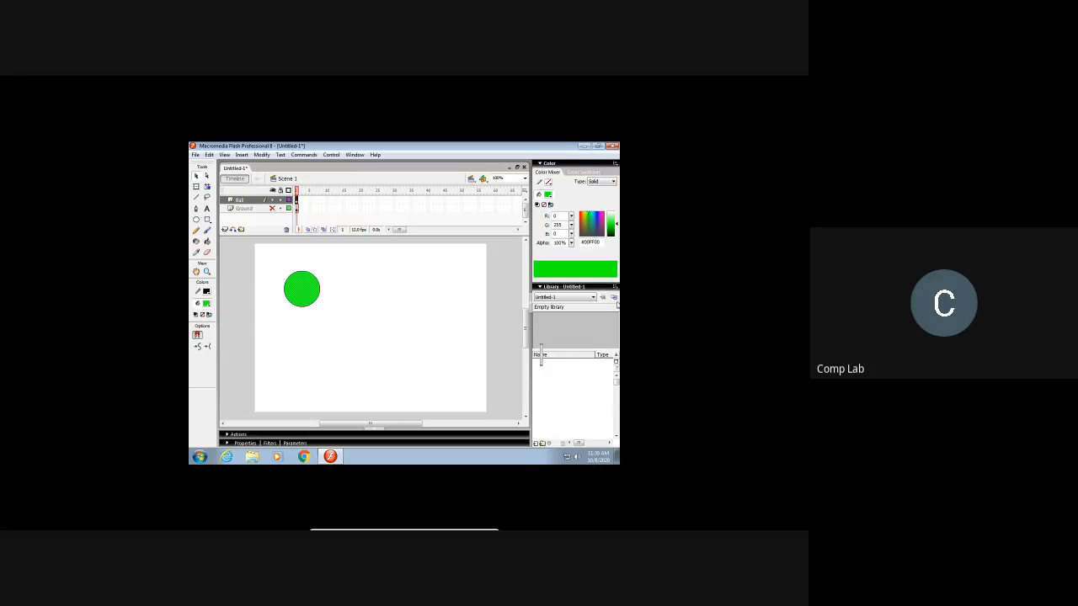
{"action": "scroll", "coordinate": [347, 284], "scroll_direction": "up", "scroll_amount": 1}
{"action": "scroll", "coordinate": [346, 289], "scroll_direction": "down", "scroll_amount": 1}
{"action": "left_click_drag", "start_coordinate": [308, 293], "coordinate": [356, 284]}
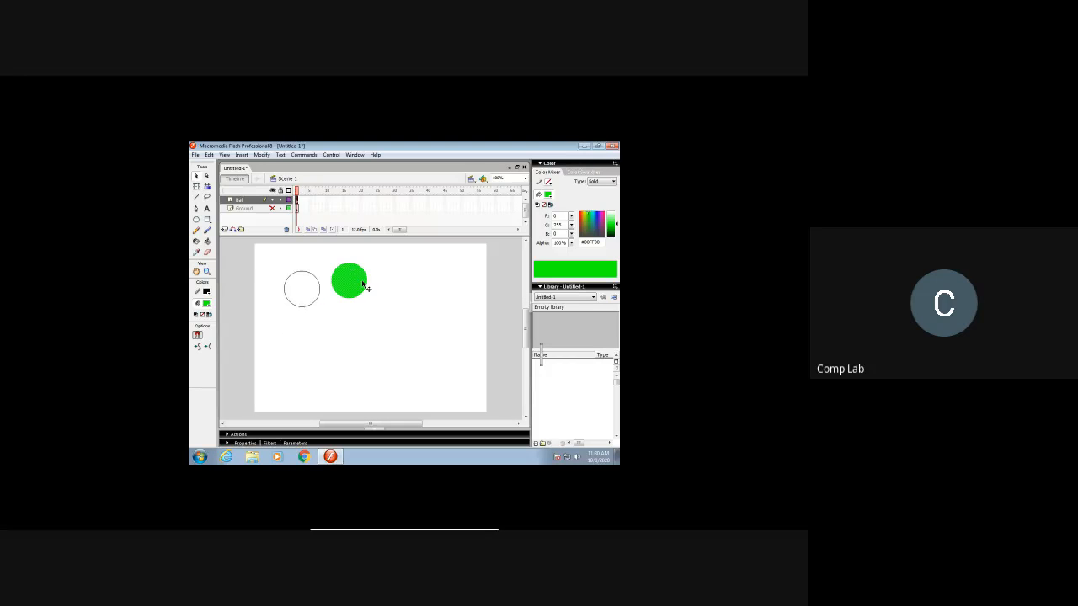
{"action": "key", "text": "ctrl+z"}
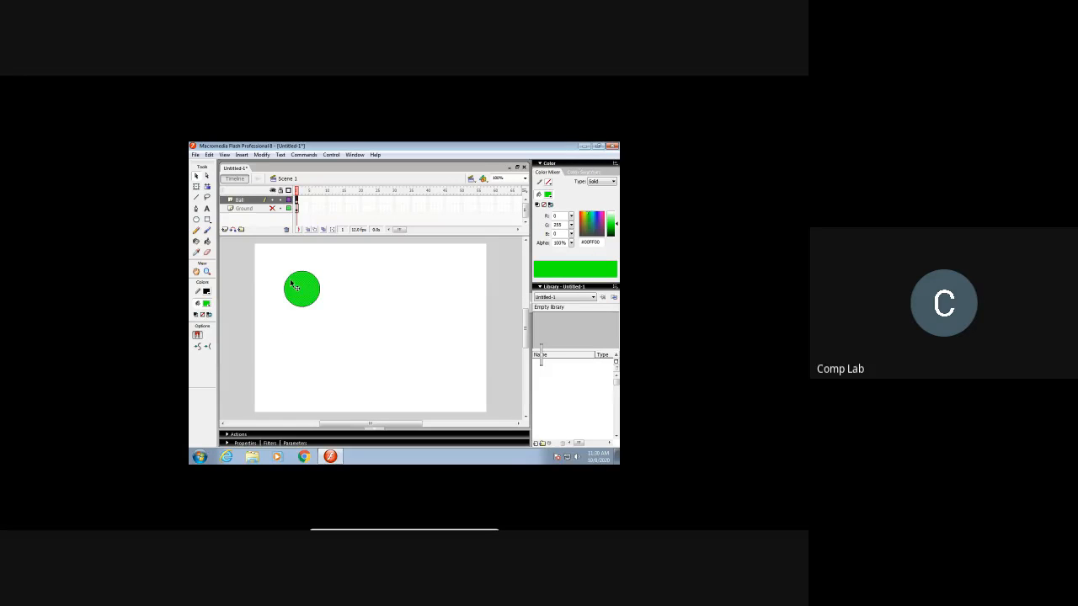
Step: Select the whole circle with its outline and convert it to a Graphic symbol named ball
{"action": "left_click_drag", "start_coordinate": [270, 260], "coordinate": [338, 318]}
{"action": "left_click_drag", "start_coordinate": [338, 316], "coordinate": [338, 317]}
{"action": "left_click", "coordinate": [262, 155]}
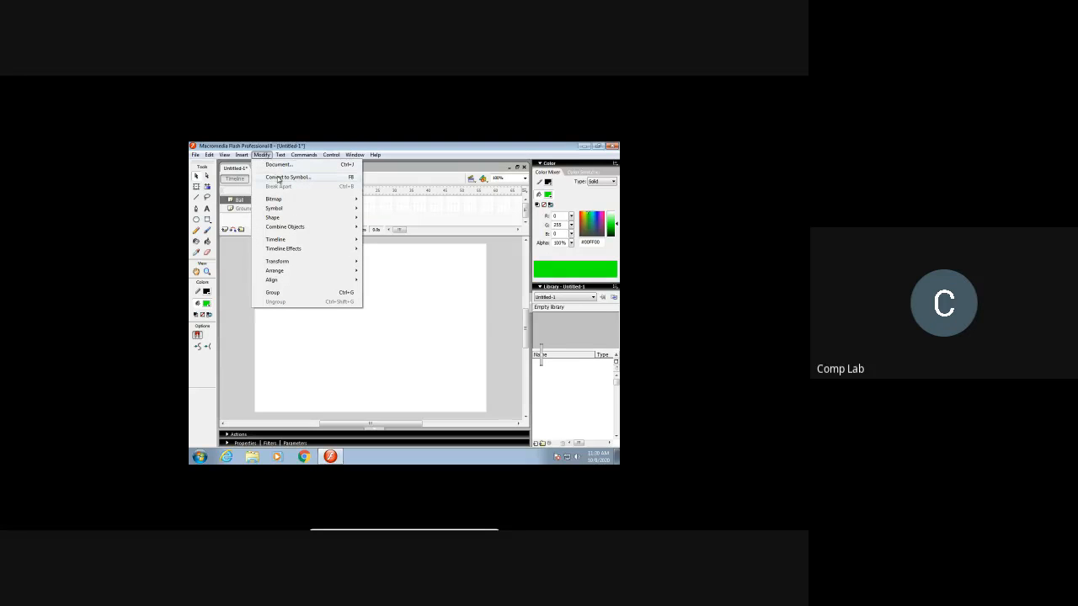
{"action": "left_click", "coordinate": [279, 178]}
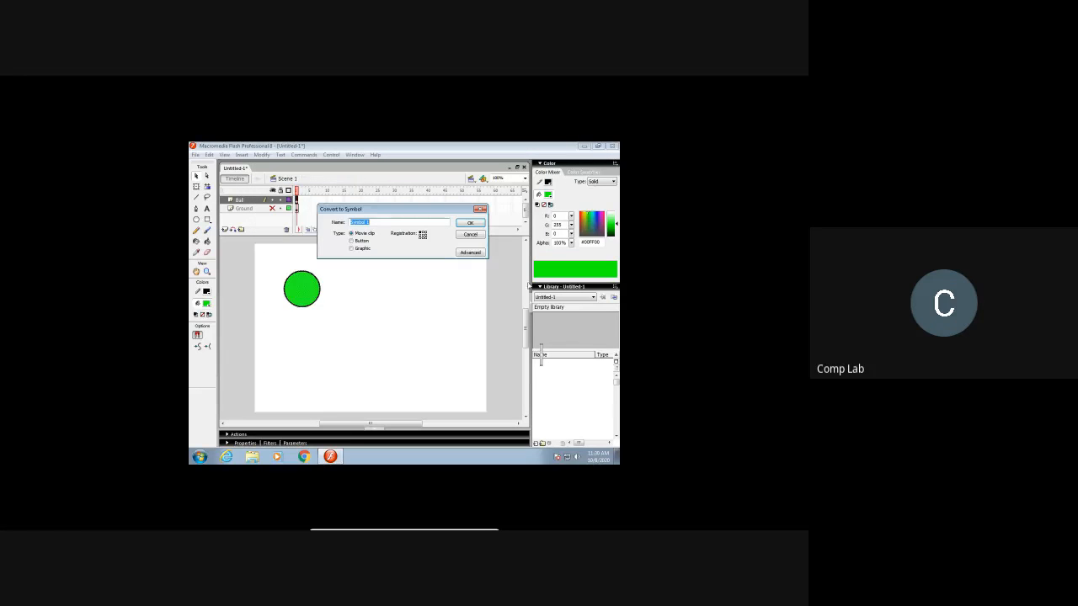
{"action": "type", "text": "ball"}
{"action": "left_click", "coordinate": [352, 249]}
{"action": "left_click", "coordinate": [469, 224]}
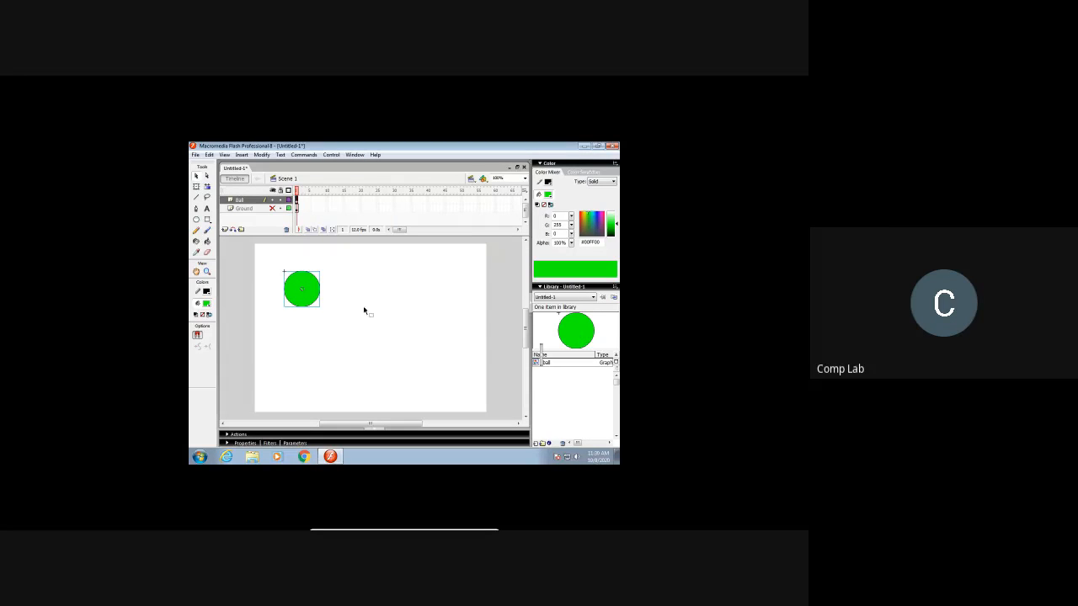
Step: Show the Ground layer again and convert its whole red rectangle with the outline to a Graphic symbol named ground
{"action": "left_click", "coordinate": [272, 208]}
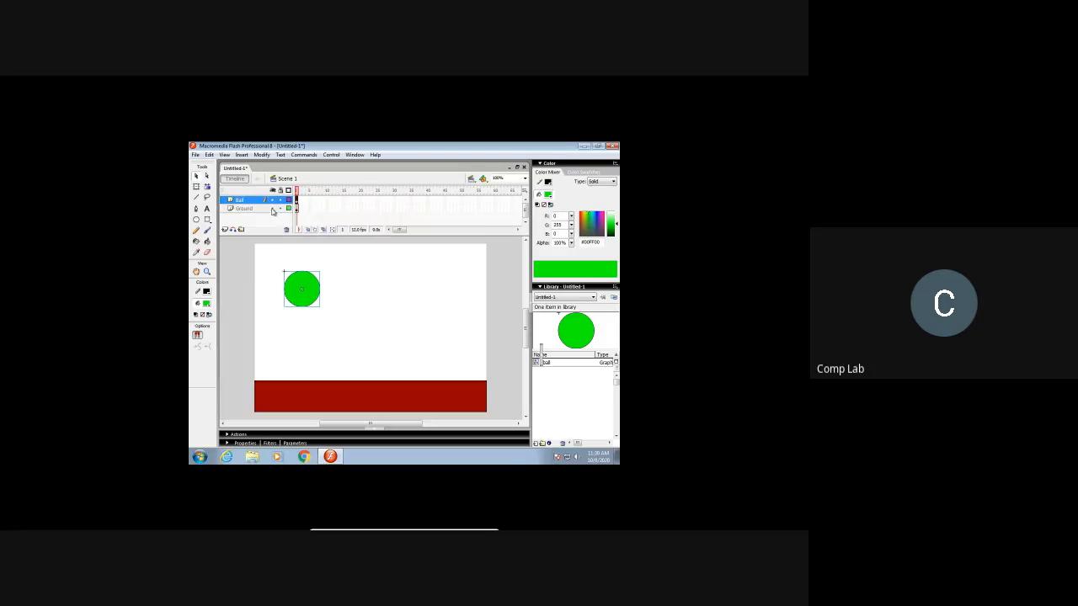
{"action": "left_click", "coordinate": [265, 210]}
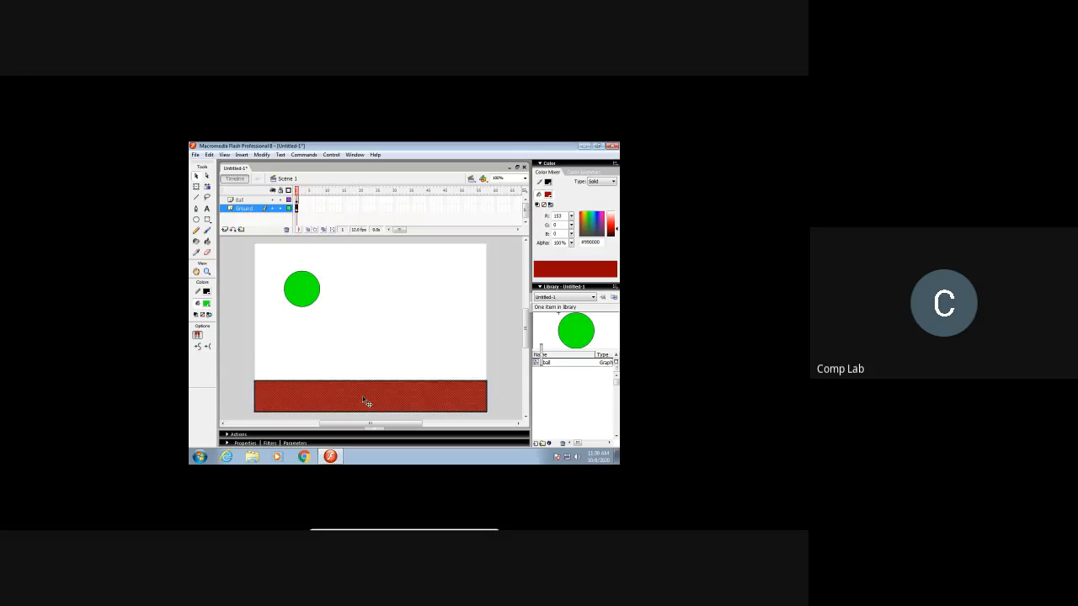
{"action": "left_click_drag", "start_coordinate": [362, 396], "coordinate": [368, 374]}
{"action": "key", "text": "ctrl+z"}
{"action": "mouse_move", "coordinate": [237, 364]}
{"action": "left_mouse_down"}
{"action": "mouse_move", "coordinate": [320, 404]}
{"action": "mouse_move", "coordinate": [507, 424]}
{"action": "mouse_move", "coordinate": [499, 420]}
{"action": "left_mouse_up"}
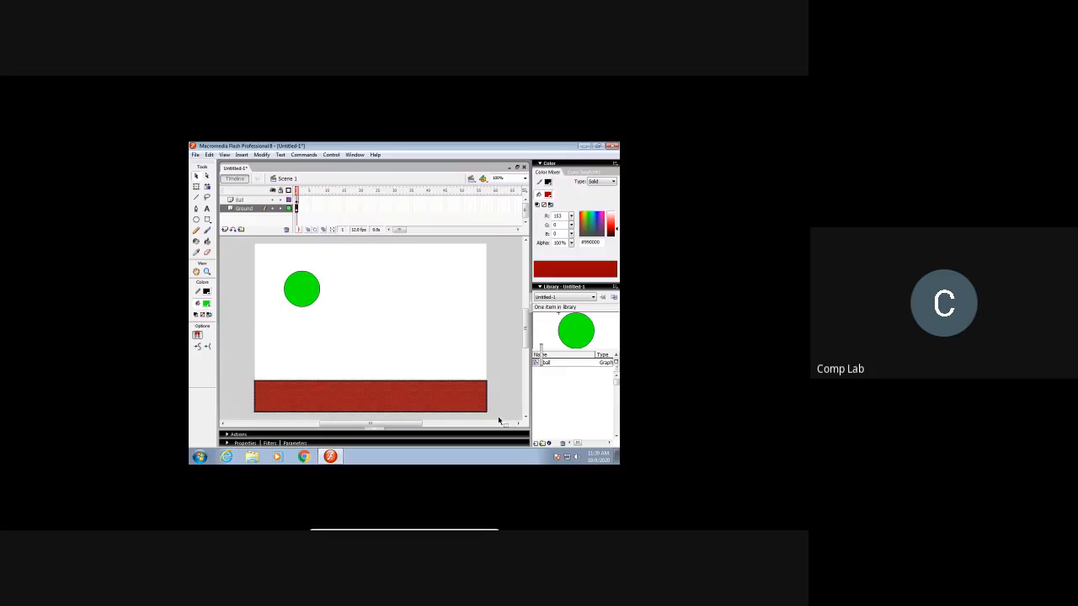
{"action": "left_click", "coordinate": [261, 155]}
{"action": "left_click", "coordinate": [271, 177]}
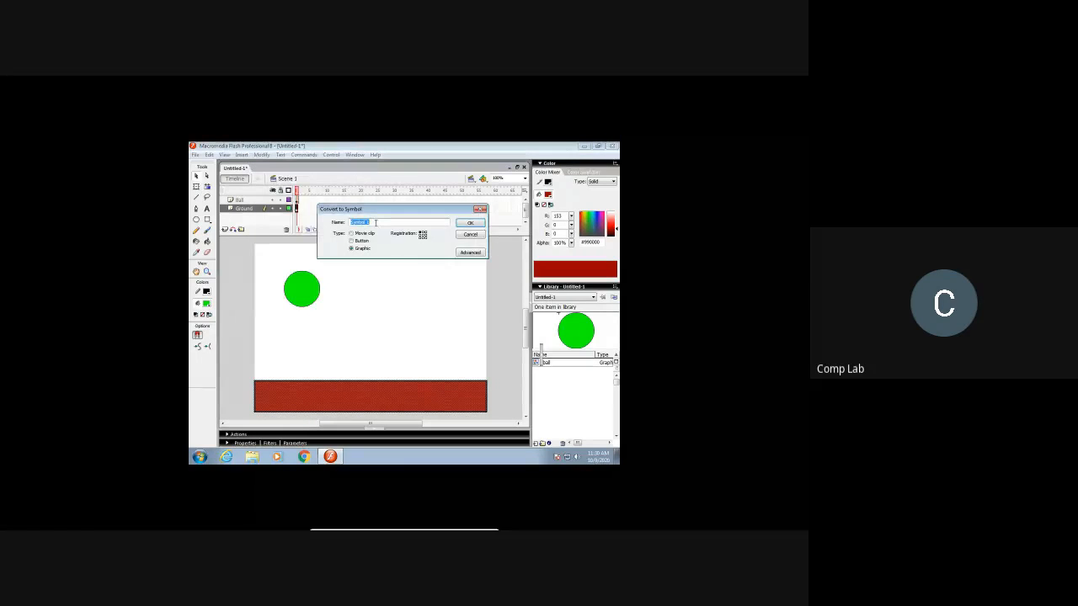
{"action": "type", "text": "ground"}
{"action": "left_click", "coordinate": [469, 223]}
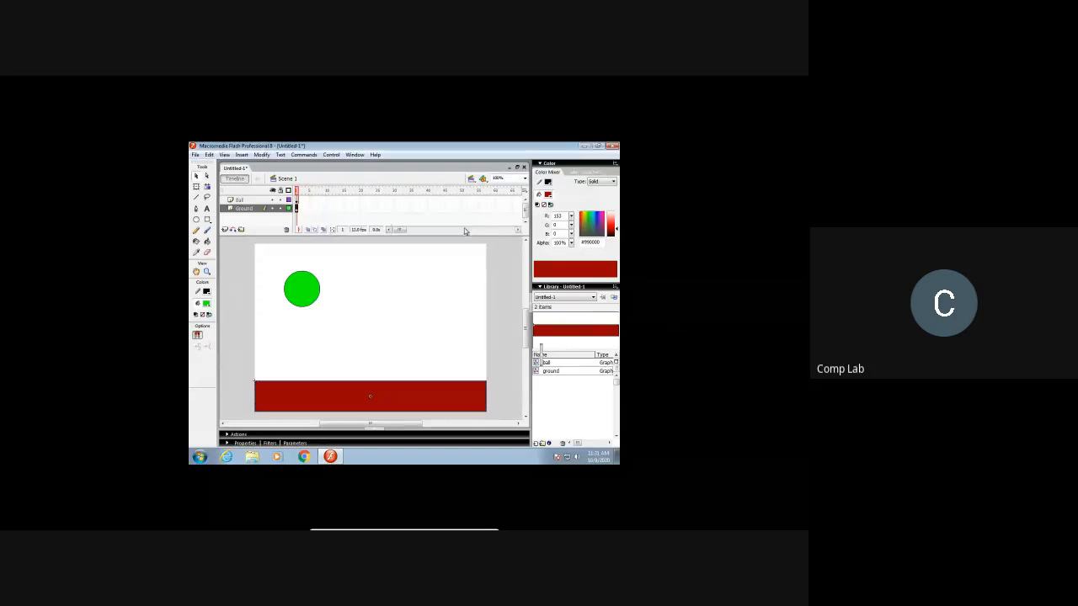
Step: Insert keyframes at frames 4 and 7 on the Ball layer
{"action": "left_click", "coordinate": [244, 202]}
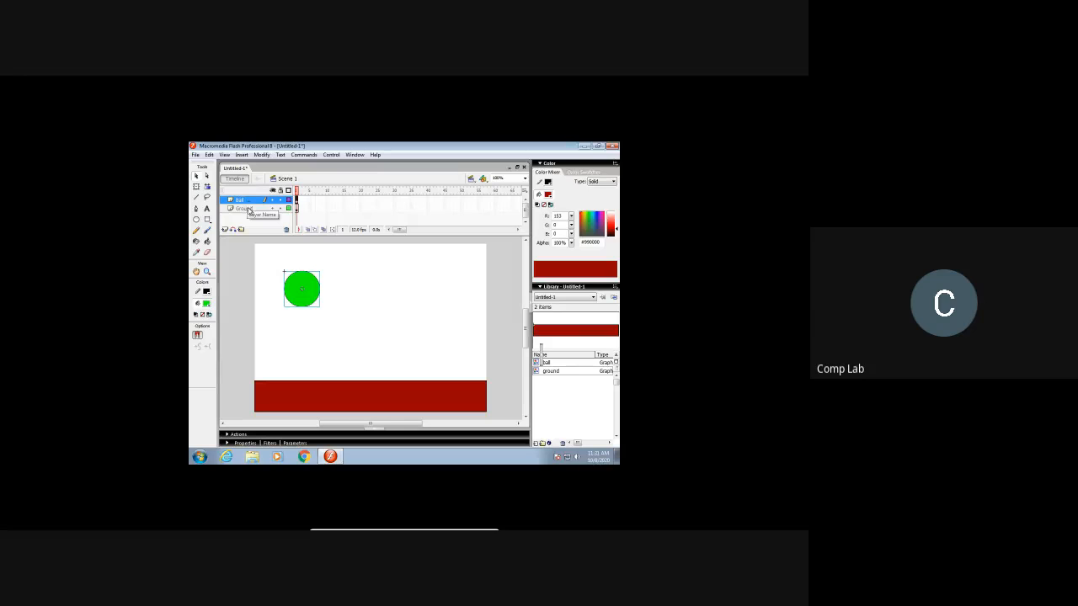
{"action": "left_click", "coordinate": [249, 209]}
{"action": "left_click", "coordinate": [247, 201]}
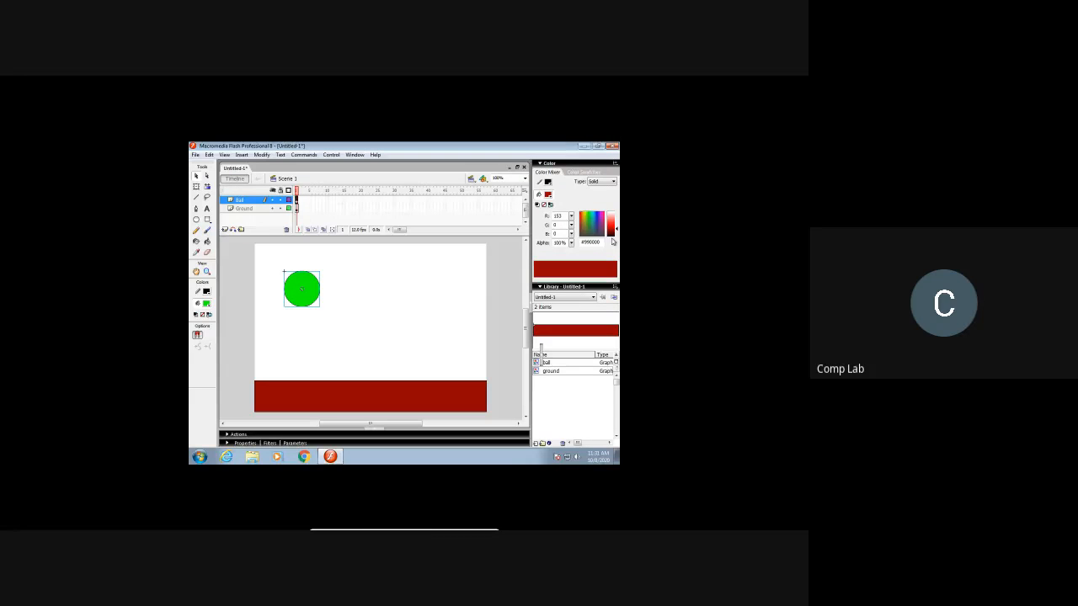
{"action": "left_click", "coordinate": [306, 201]}
{"action": "right_click", "coordinate": [306, 204]}
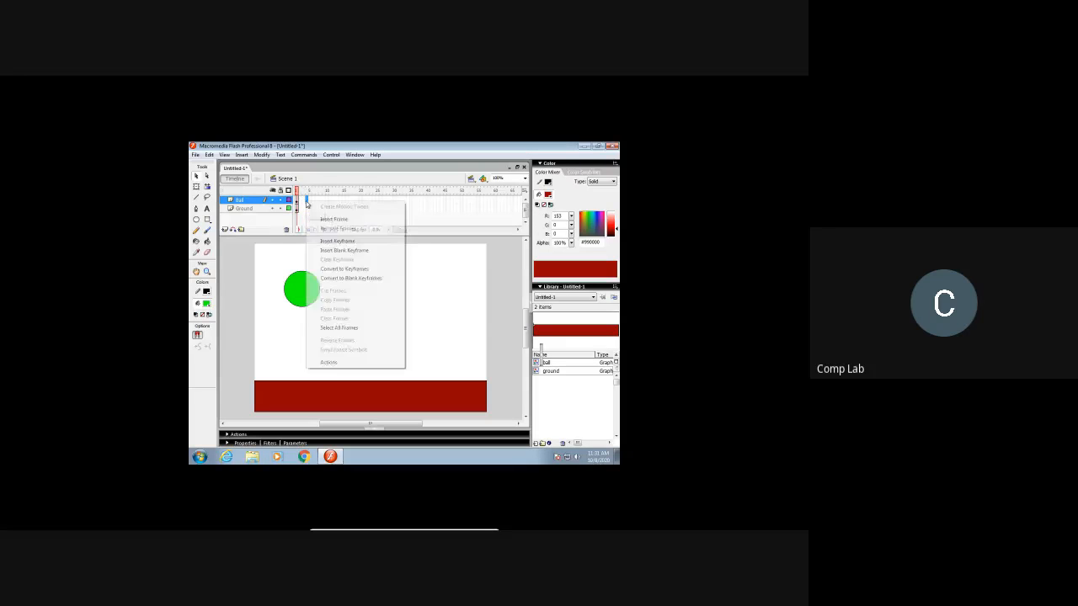
{"action": "left_click", "coordinate": [328, 243]}
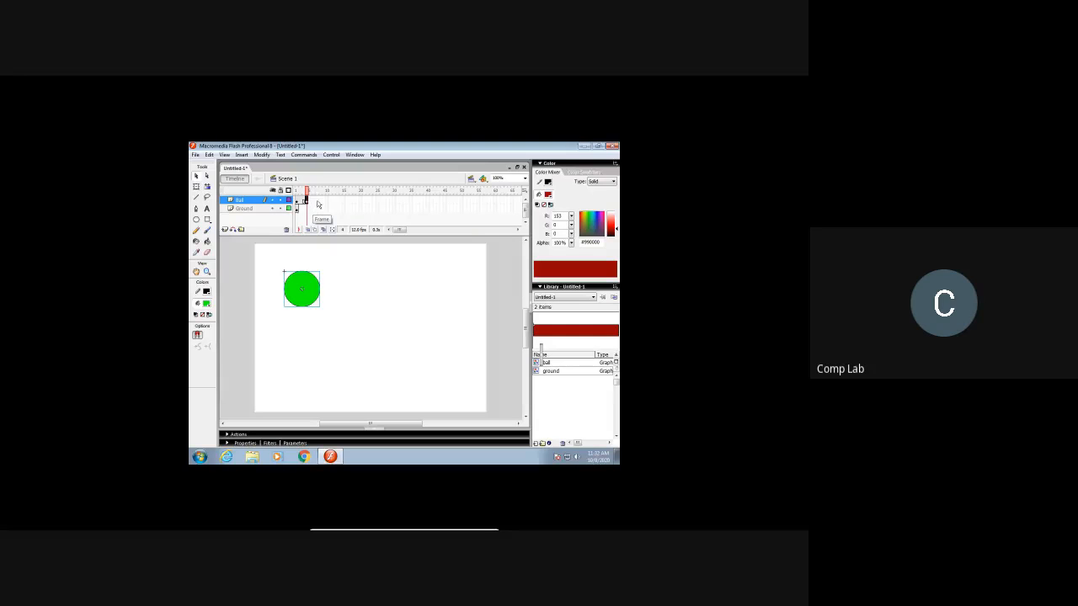
{"action": "left_click", "coordinate": [317, 203]}
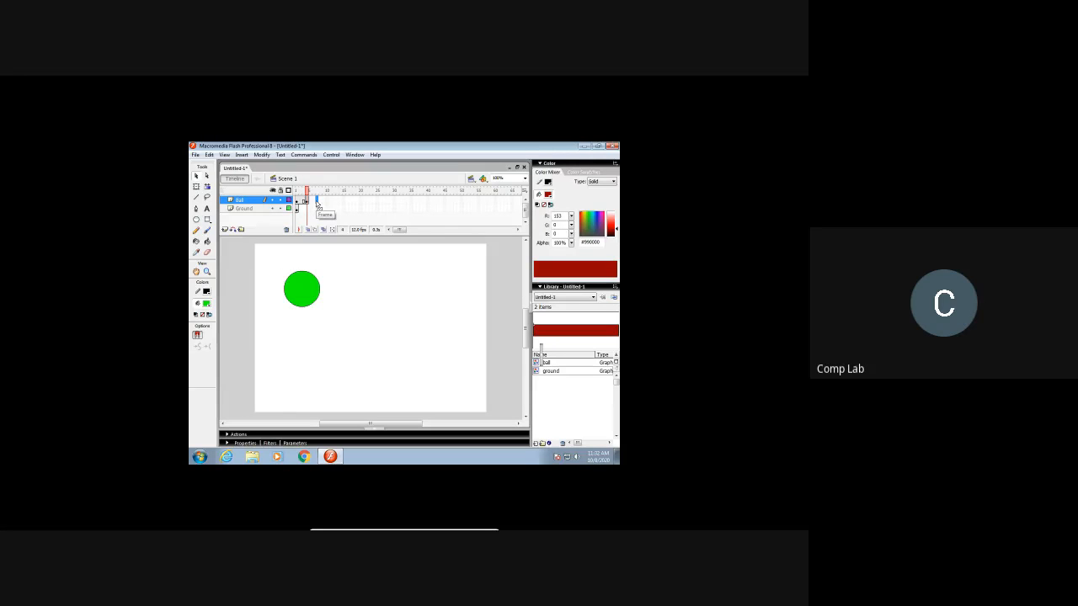
{"action": "right_click", "coordinate": [318, 204]}
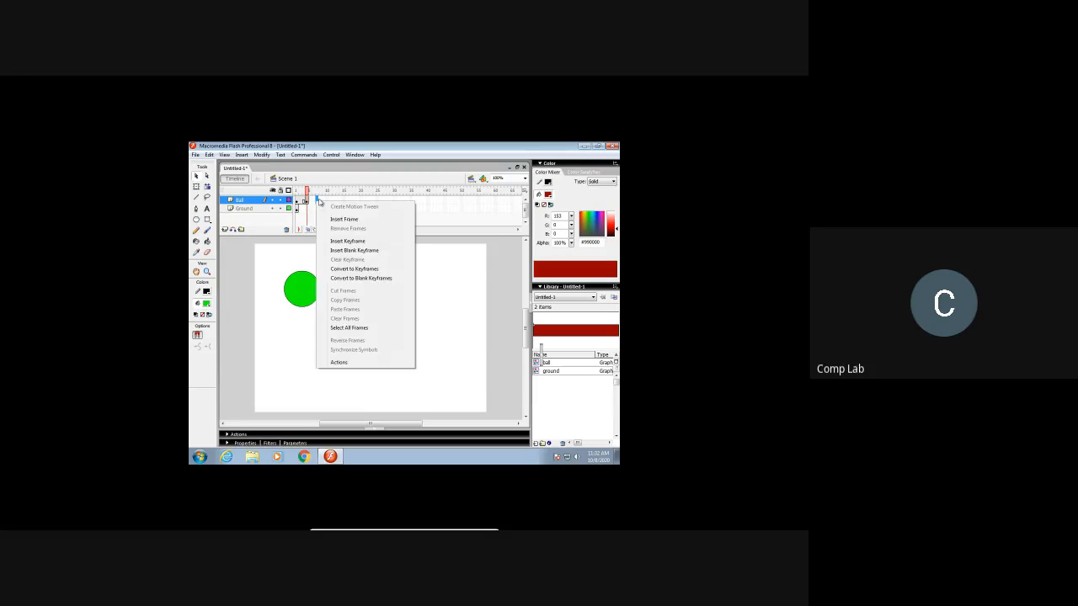
{"action": "left_click", "coordinate": [348, 242]}
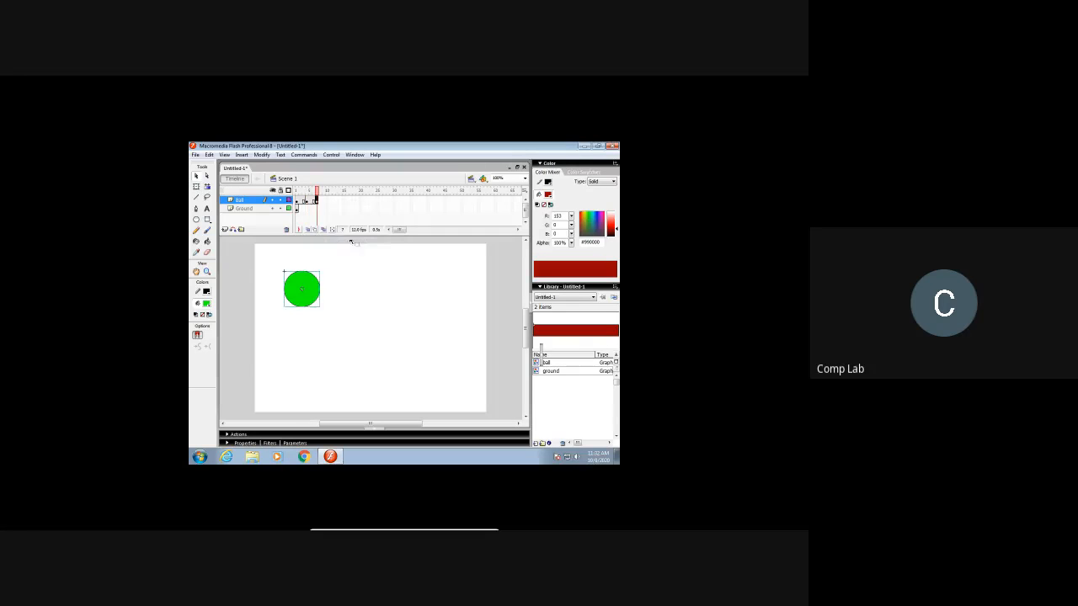
Step: Insert further keyframes at frames 10, 13 and 16 on the Ball layer
{"action": "left_click", "coordinate": [328, 203]}
{"action": "right_click", "coordinate": [327, 203]}
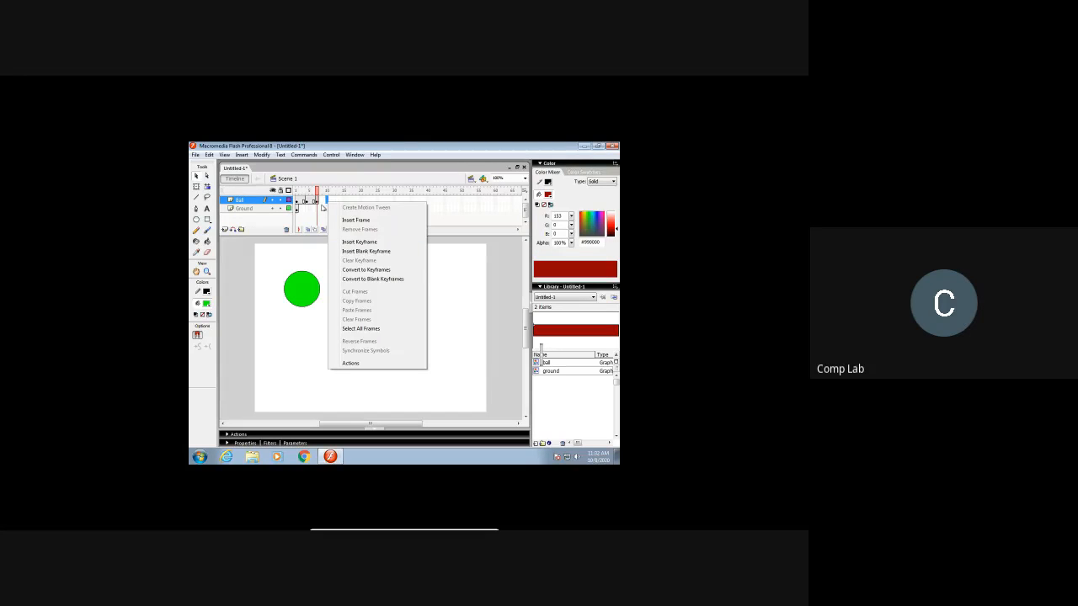
{"action": "left_click", "coordinate": [354, 241]}
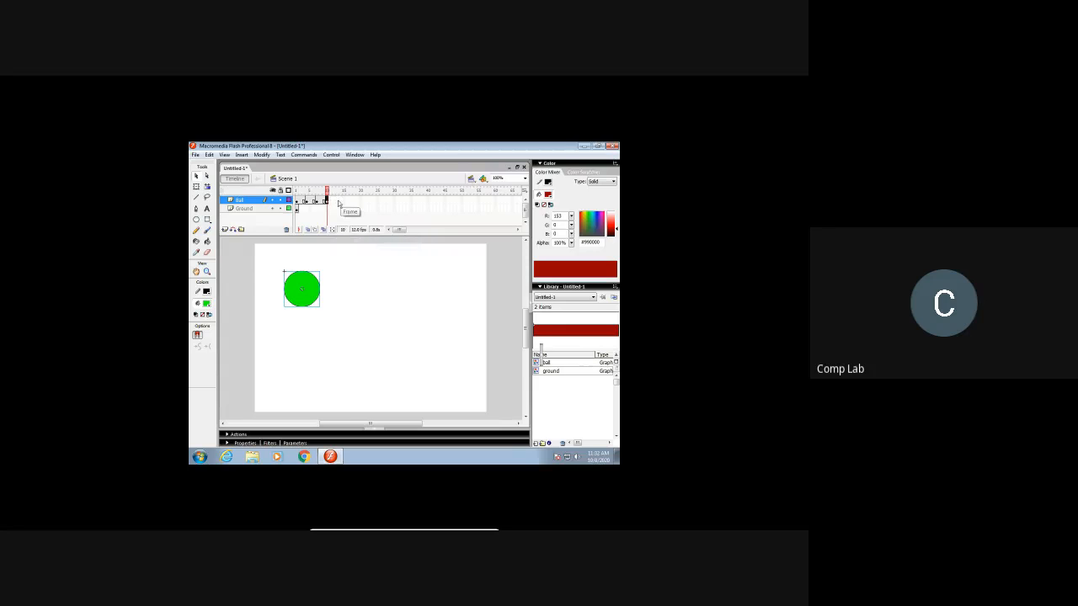
{"action": "right_click", "coordinate": [337, 201]}
{"action": "left_click", "coordinate": [363, 239]}
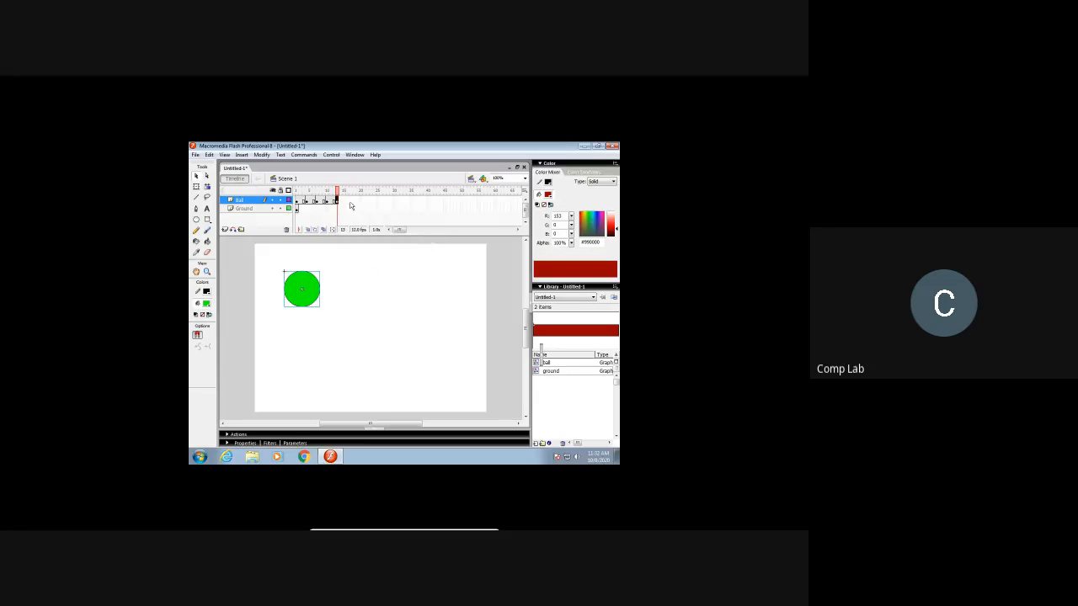
{"action": "left_click", "coordinate": [345, 202]}
{"action": "right_click", "coordinate": [349, 203]}
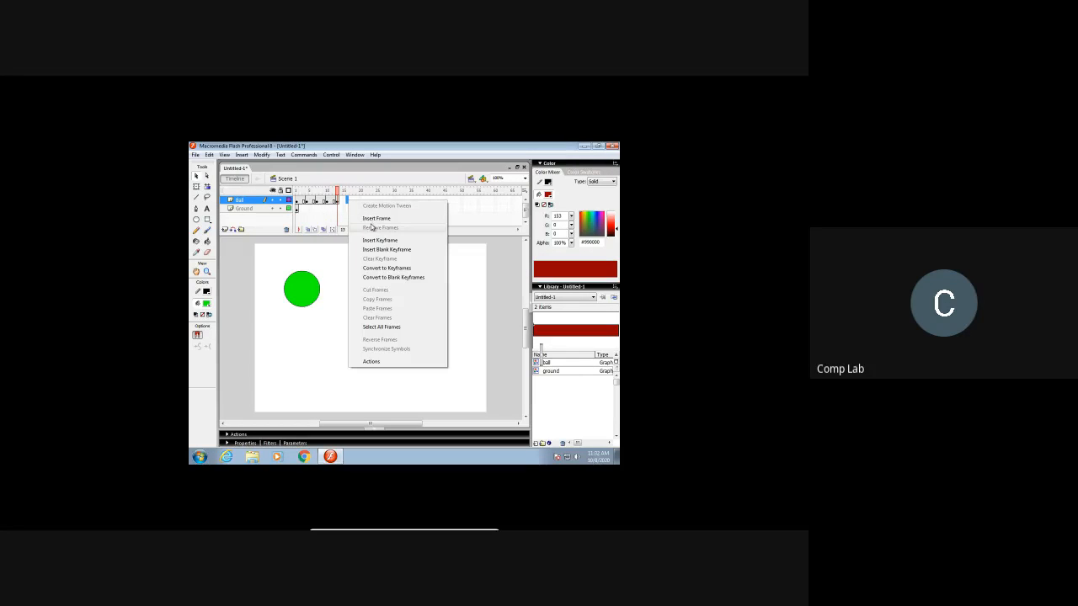
{"action": "left_click", "coordinate": [378, 241]}
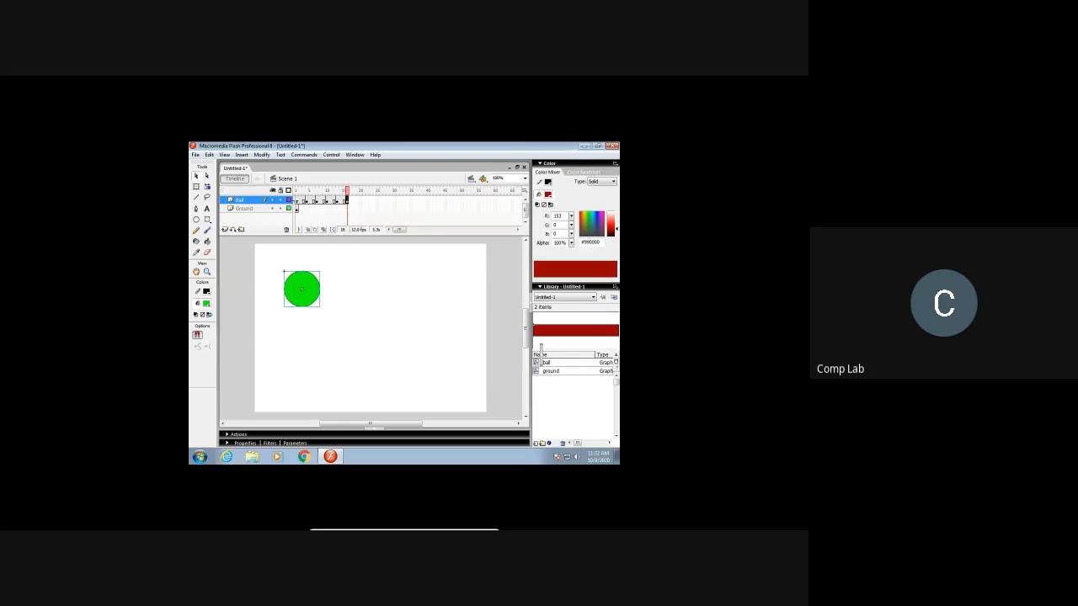
Step: Turn on Onion Skin and move the ball at frame 4 slightly down and right of its frame 1 position
{"action": "left_click", "coordinate": [296, 200]}
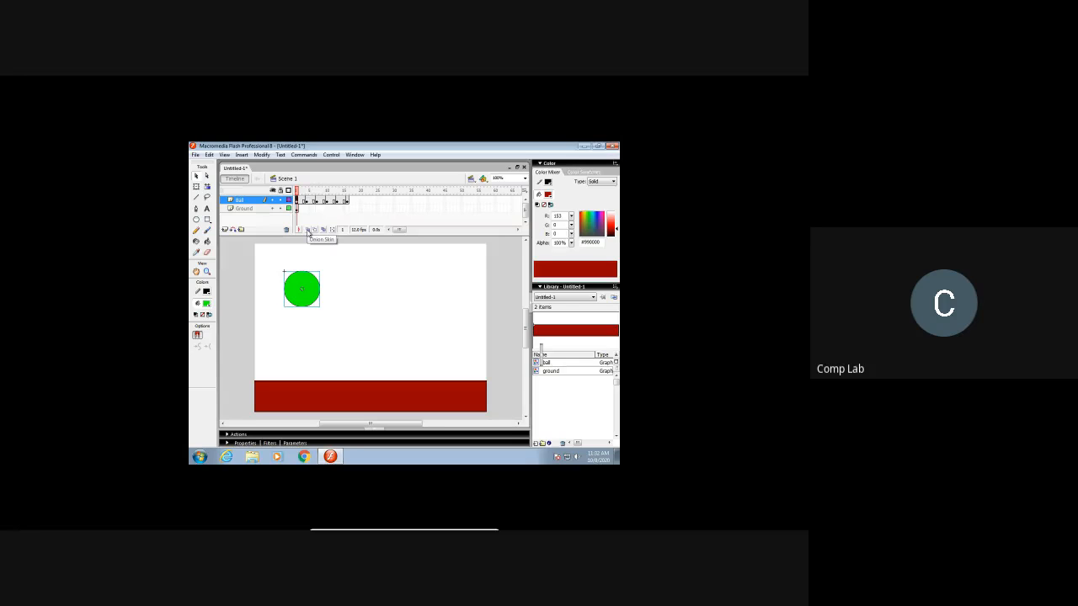
{"action": "left_click", "coordinate": [307, 230]}
{"action": "left_click", "coordinate": [308, 206]}
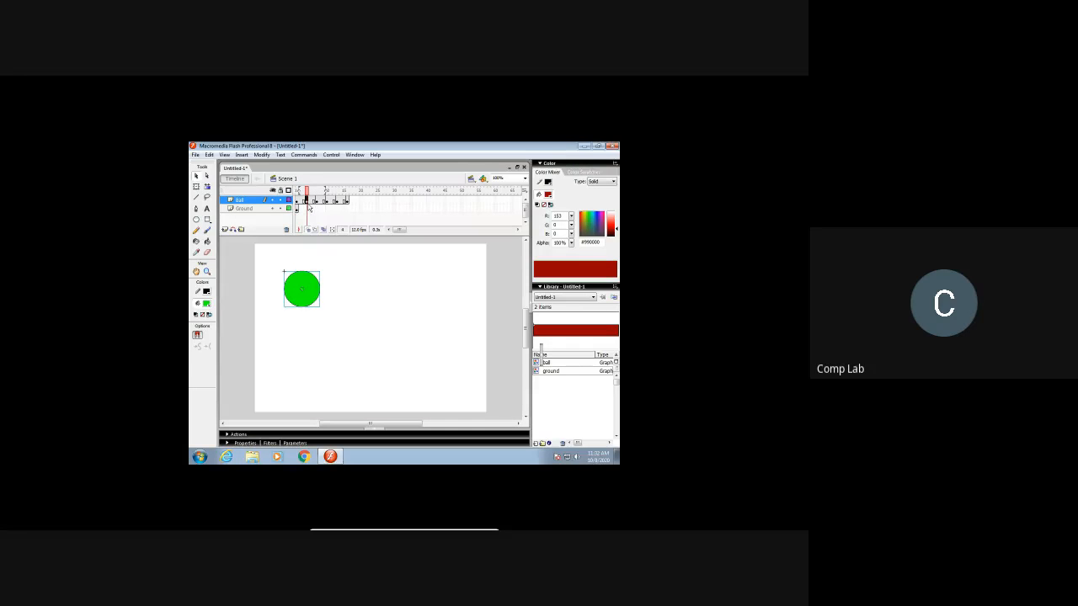
{"action": "left_click_drag", "start_coordinate": [305, 304], "coordinate": [313, 315]}
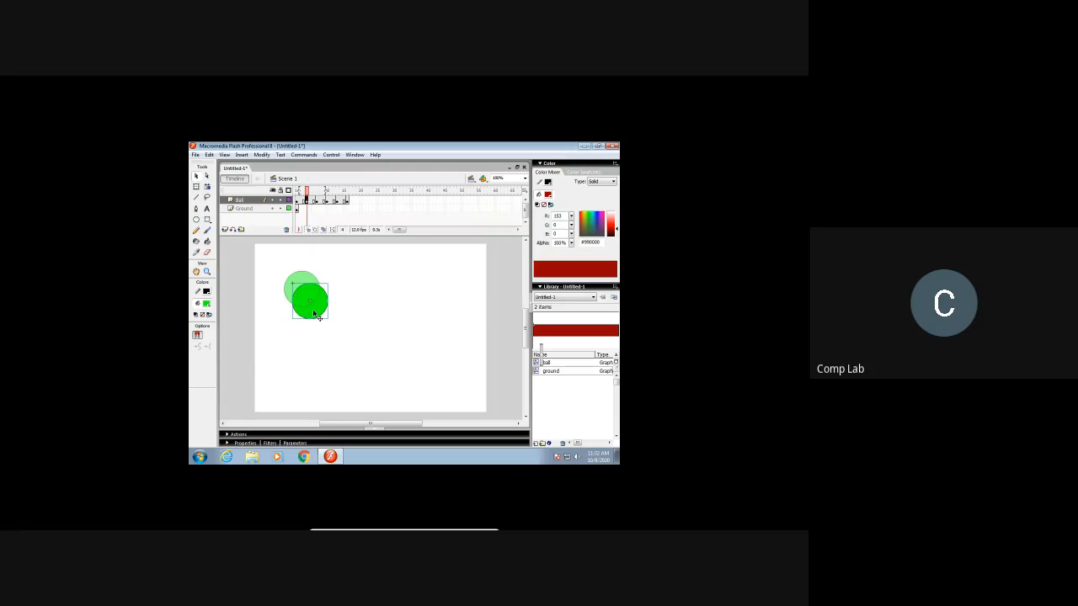
{"action": "left_click", "coordinate": [300, 202]}
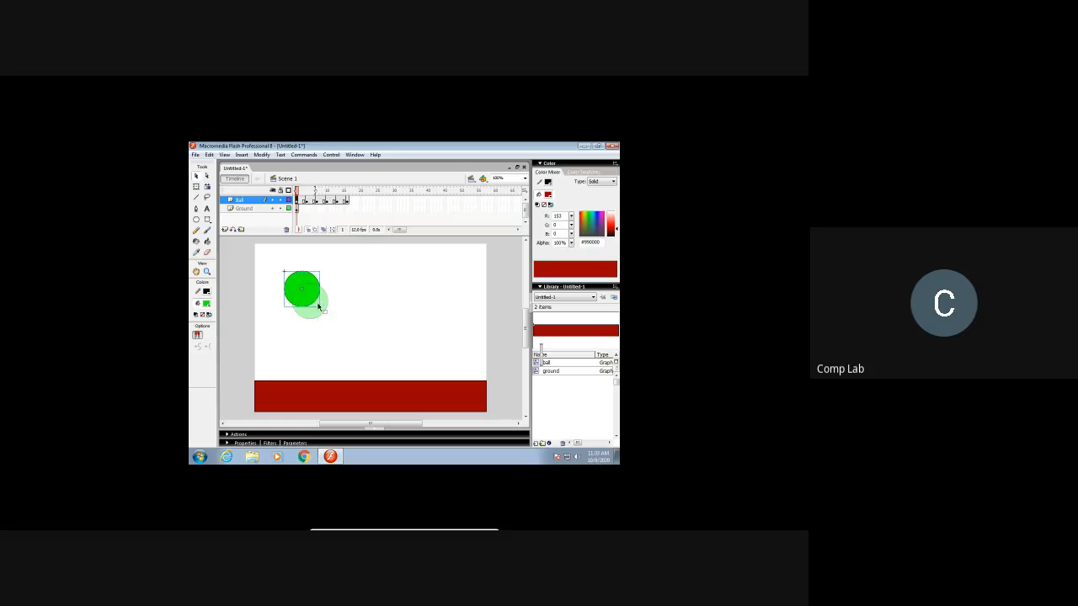
{"action": "left_click", "coordinate": [310, 209]}
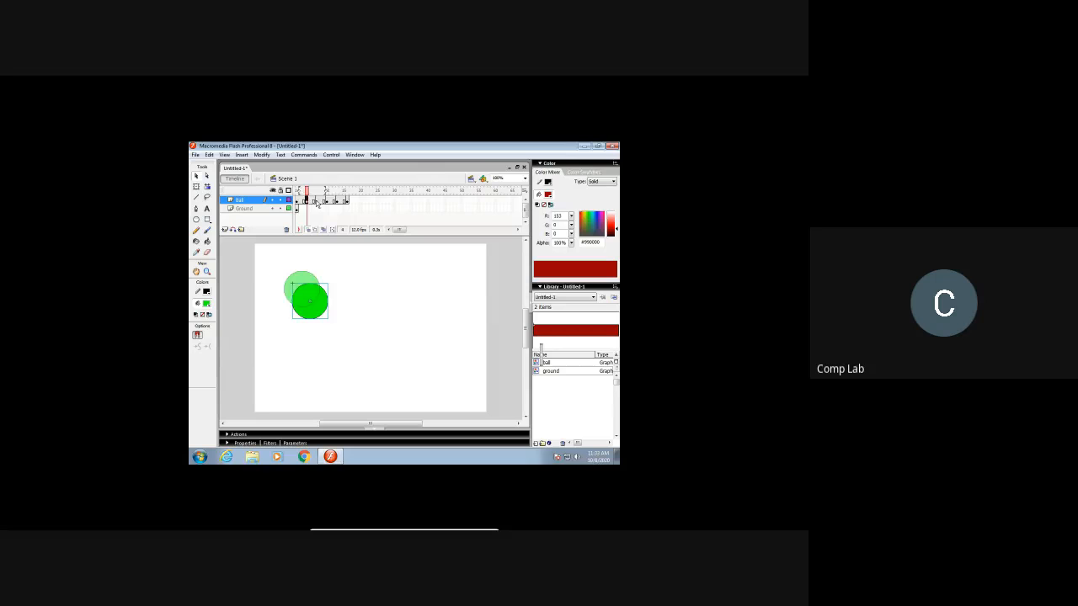
Step: Move the ball progressively farther down and right at frames 7, 10 and 13, and place it just right of that at frame 16
{"action": "left_click", "coordinate": [317, 203]}
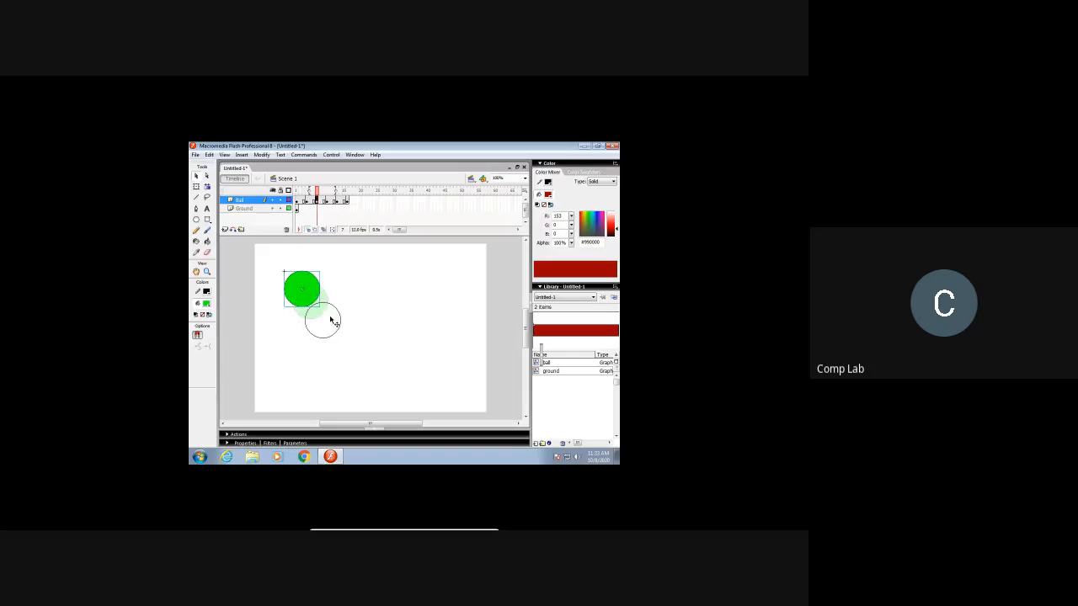
{"action": "left_click_drag", "start_coordinate": [313, 292], "coordinate": [335, 324]}
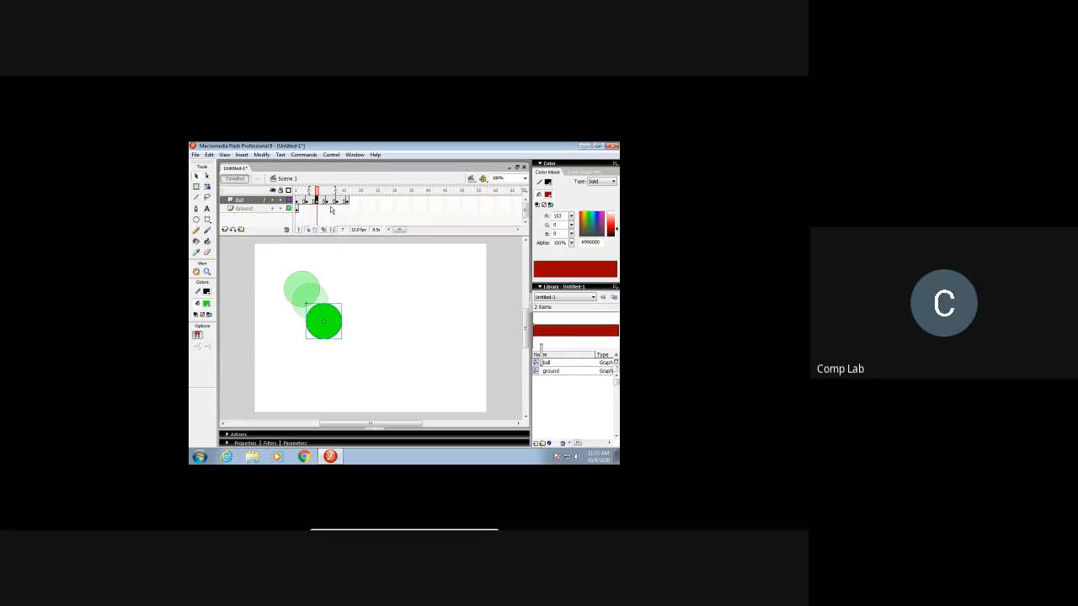
{"action": "left_click", "coordinate": [327, 203]}
{"action": "left_click_drag", "start_coordinate": [312, 292], "coordinate": [351, 346]}
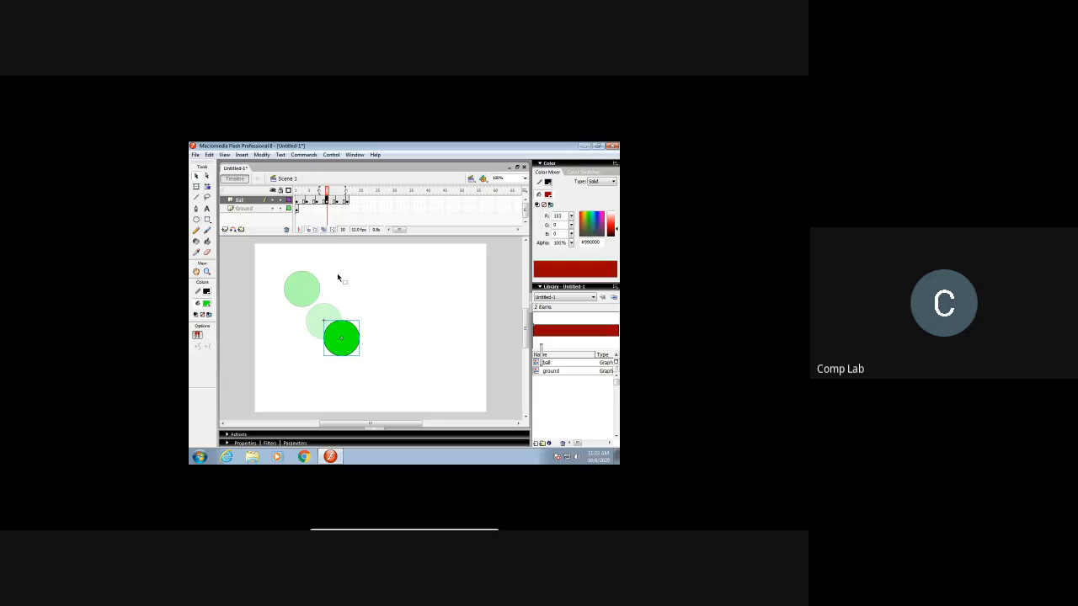
{"action": "left_click", "coordinate": [339, 201]}
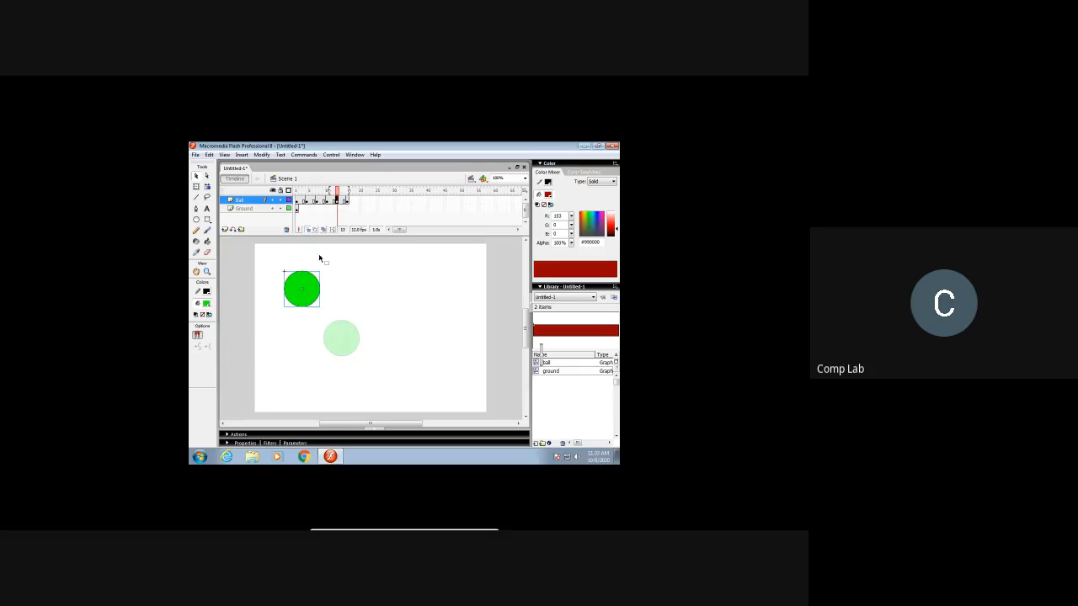
{"action": "left_click_drag", "start_coordinate": [364, 360], "coordinate": [364, 360]}
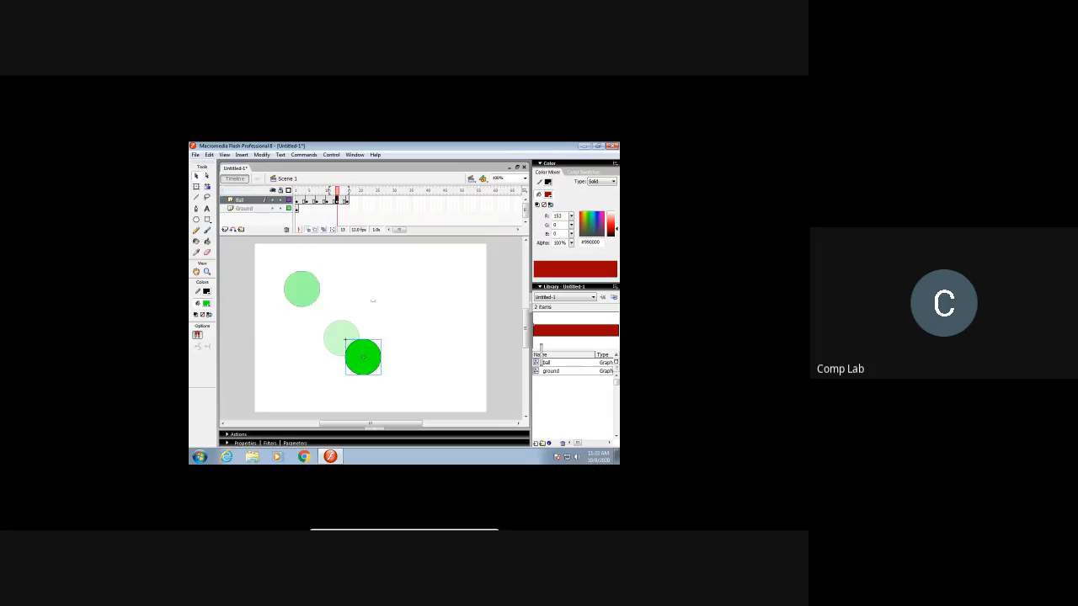
{"action": "left_click", "coordinate": [347, 202]}
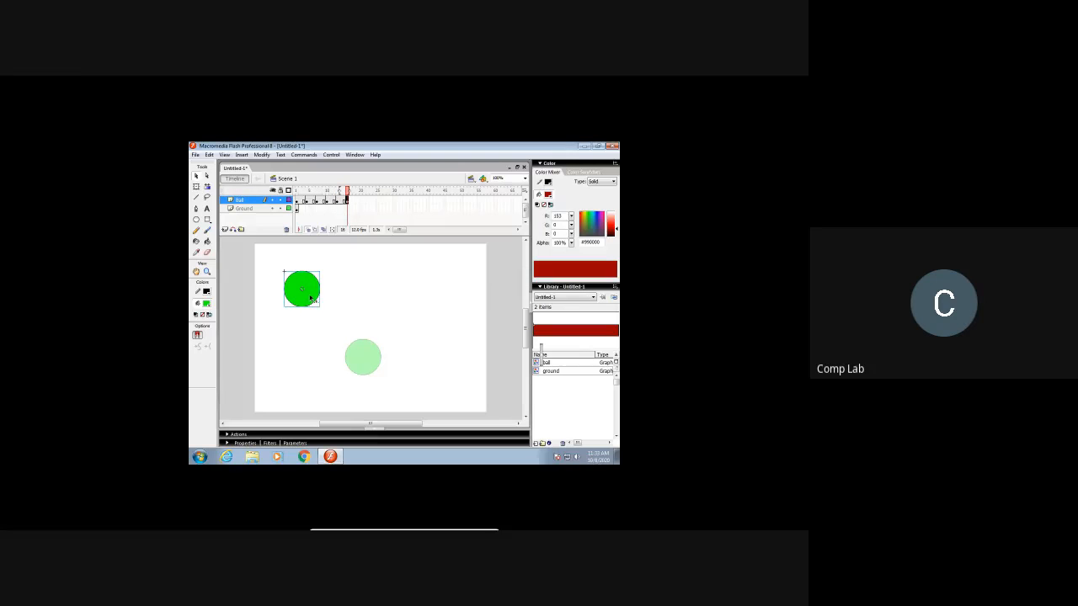
{"action": "left_click_drag", "start_coordinate": [313, 303], "coordinate": [406, 368]}
{"action": "left_click", "coordinate": [417, 291]}
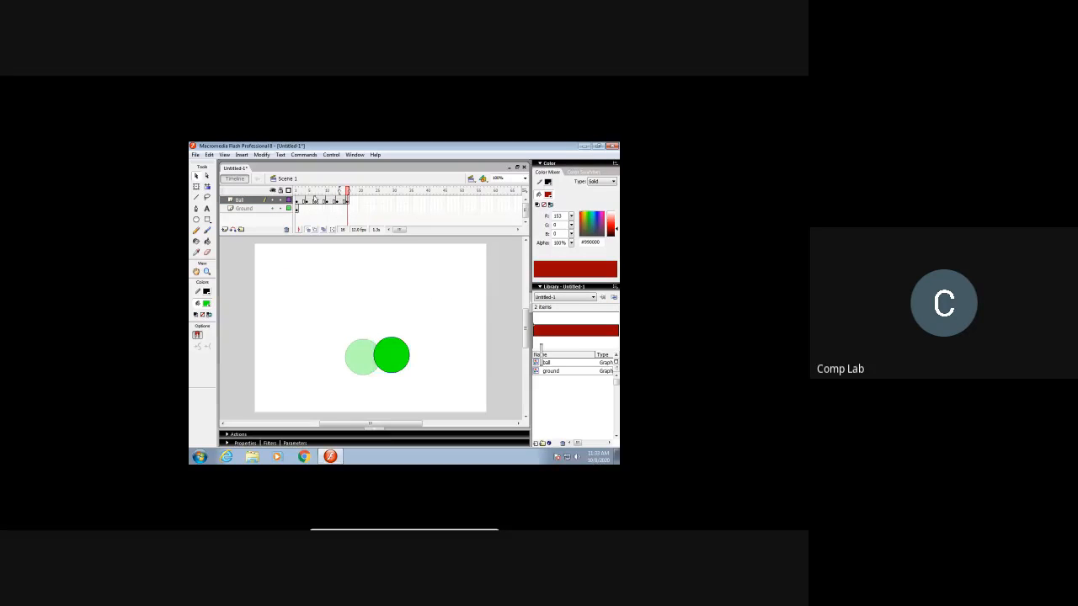
Step: Review the ball's motion by stepping through the Ball layer keyframes from frame 1 to 16
{"action": "left_click", "coordinate": [298, 202]}
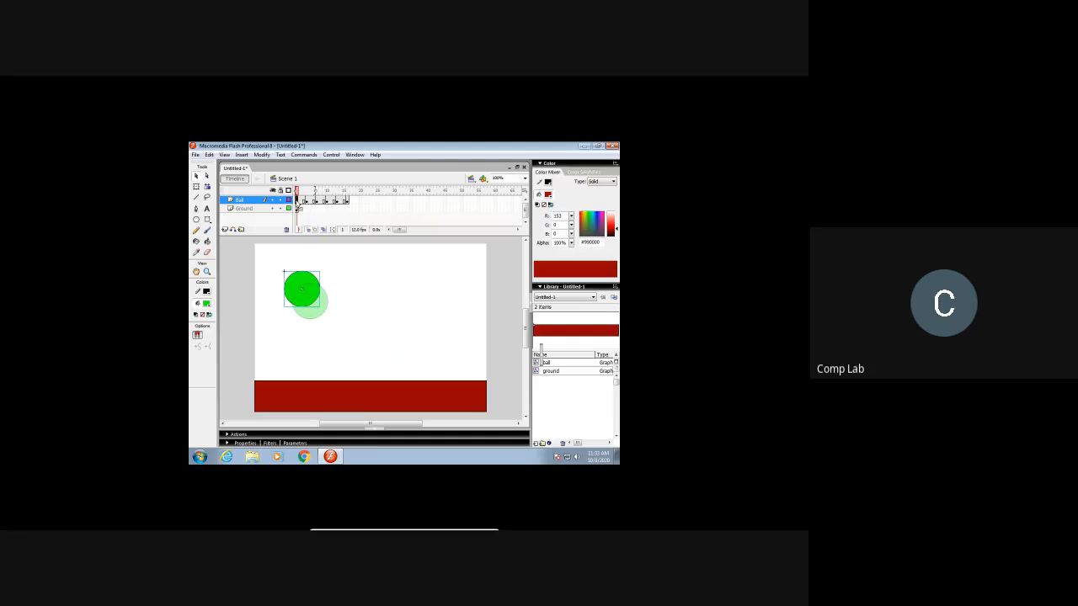
{"action": "left_click_drag", "start_coordinate": [307, 205], "coordinate": [347, 207]}
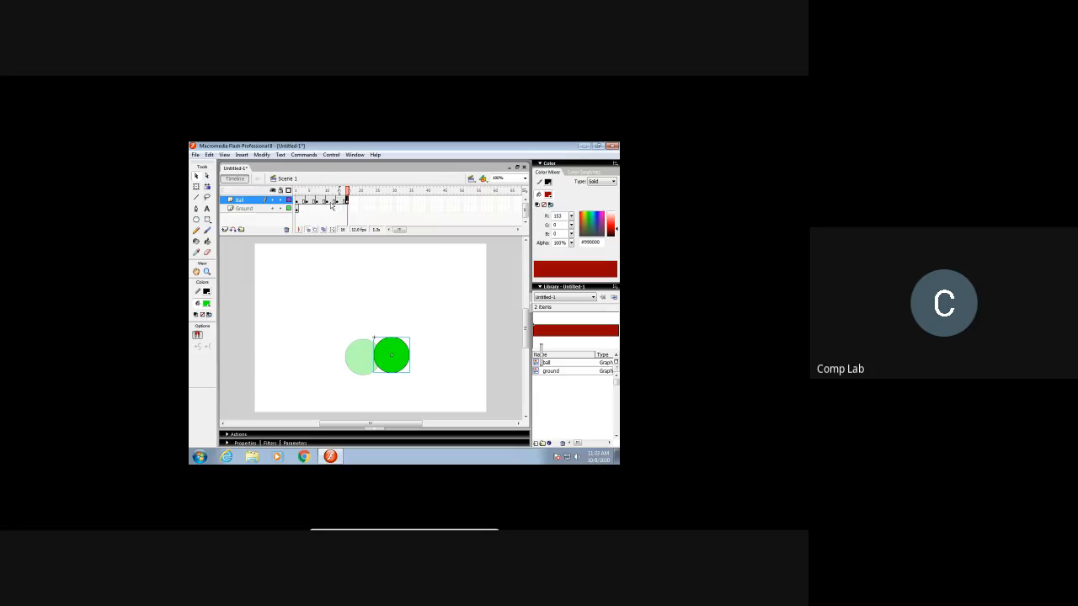
{"action": "left_click", "coordinate": [298, 203]}
{"action": "left_click_drag", "start_coordinate": [307, 204], "coordinate": [351, 207]}
{"action": "left_click", "coordinate": [297, 202]}
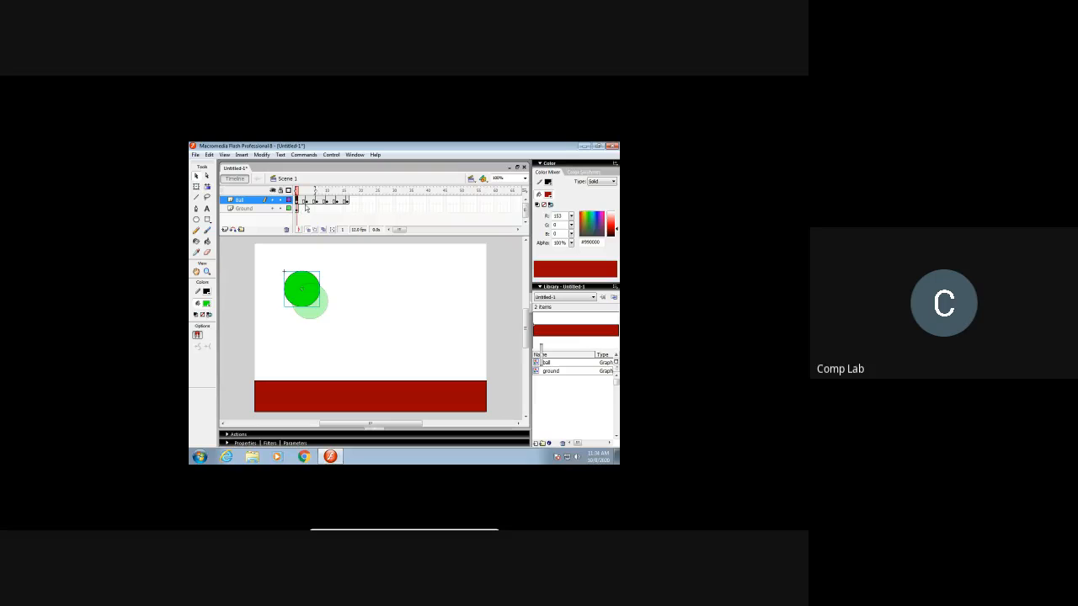
{"action": "left_click_drag", "start_coordinate": [307, 204], "coordinate": [348, 204]}
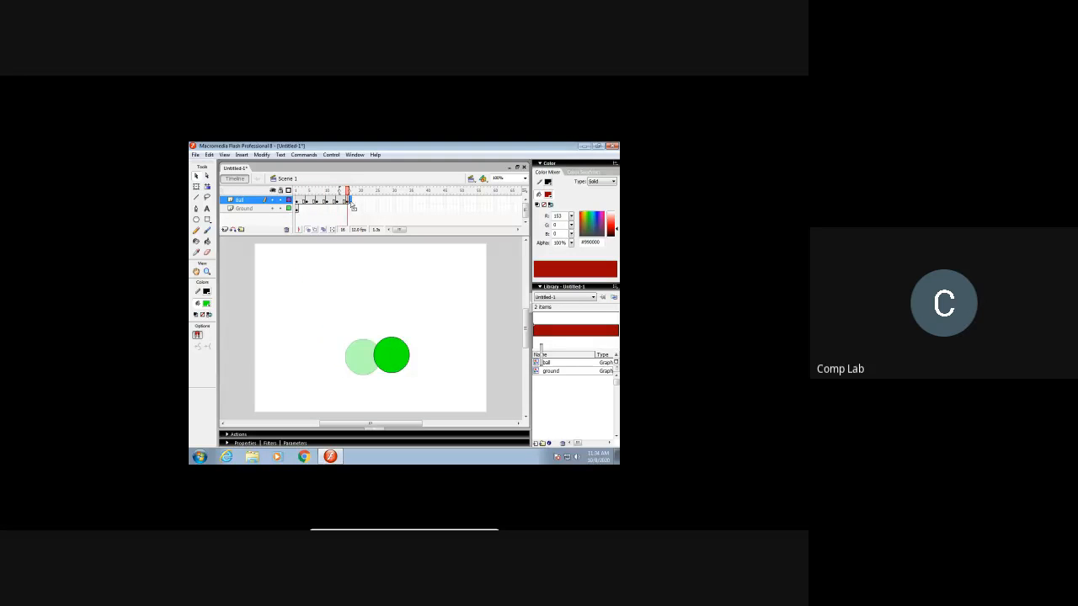
Step: Insert a keyframe at frame 16 on the Ground layer
{"action": "left_click", "coordinate": [348, 208]}
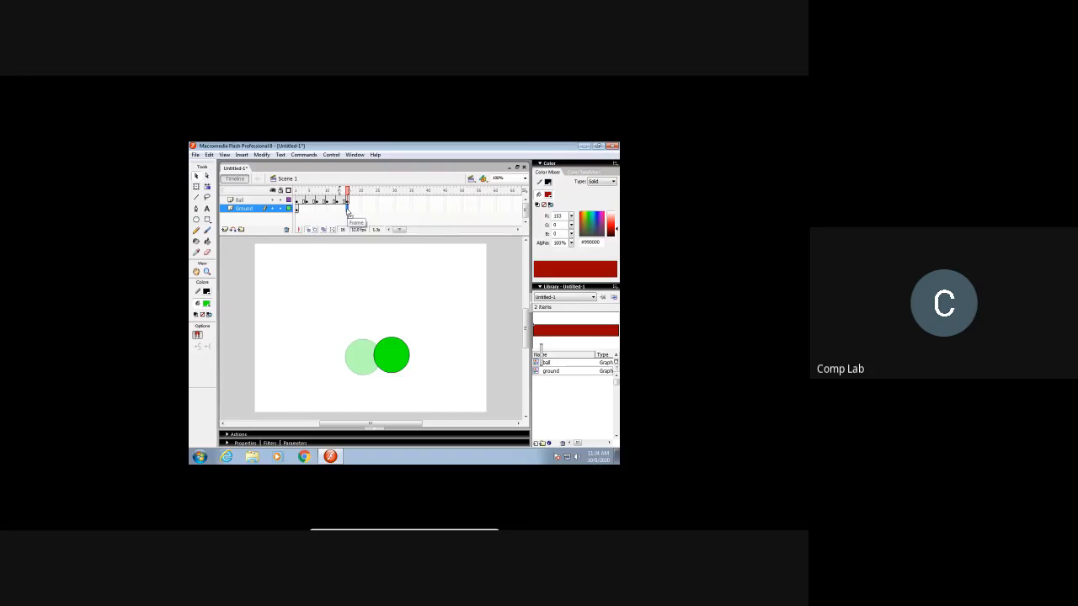
{"action": "right_click", "coordinate": [348, 209]}
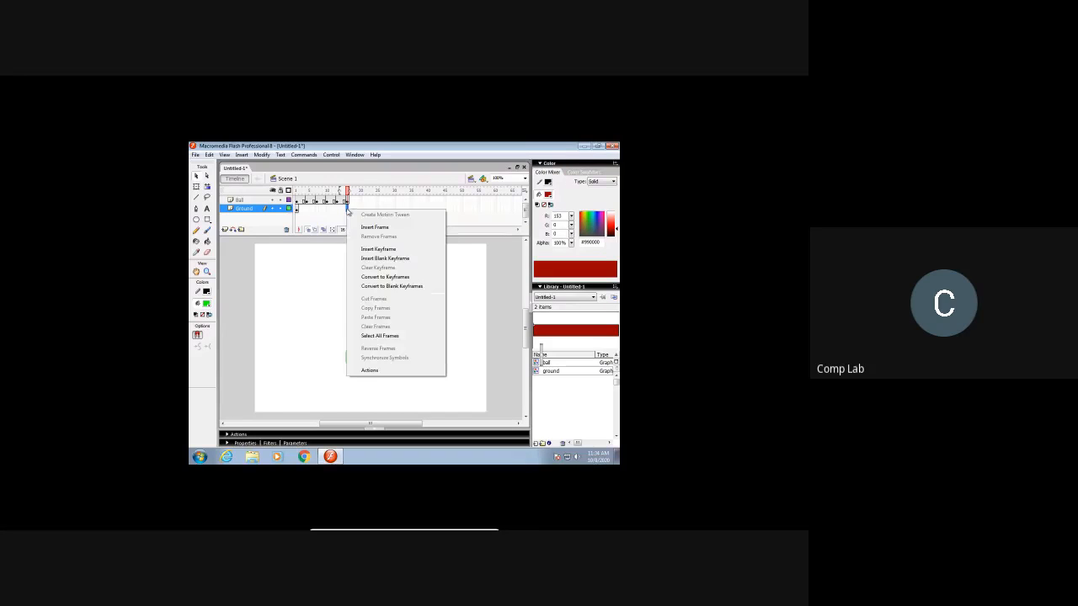
{"action": "left_click", "coordinate": [380, 249]}
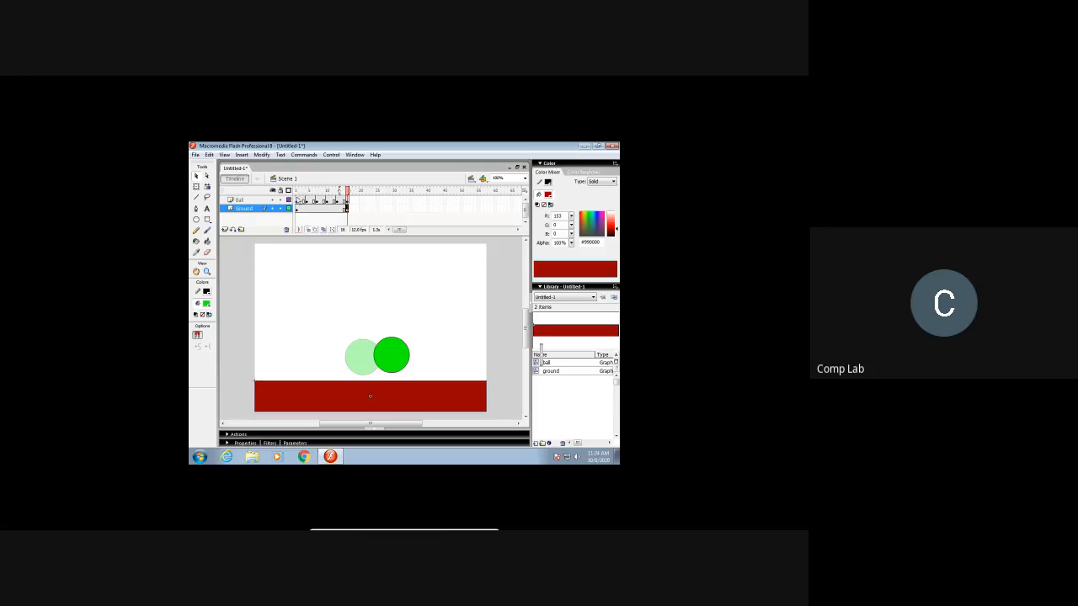
Step: Play the ball animation from frame 1 several times to check its motion up to frame 16
{"action": "left_click", "coordinate": [296, 200]}
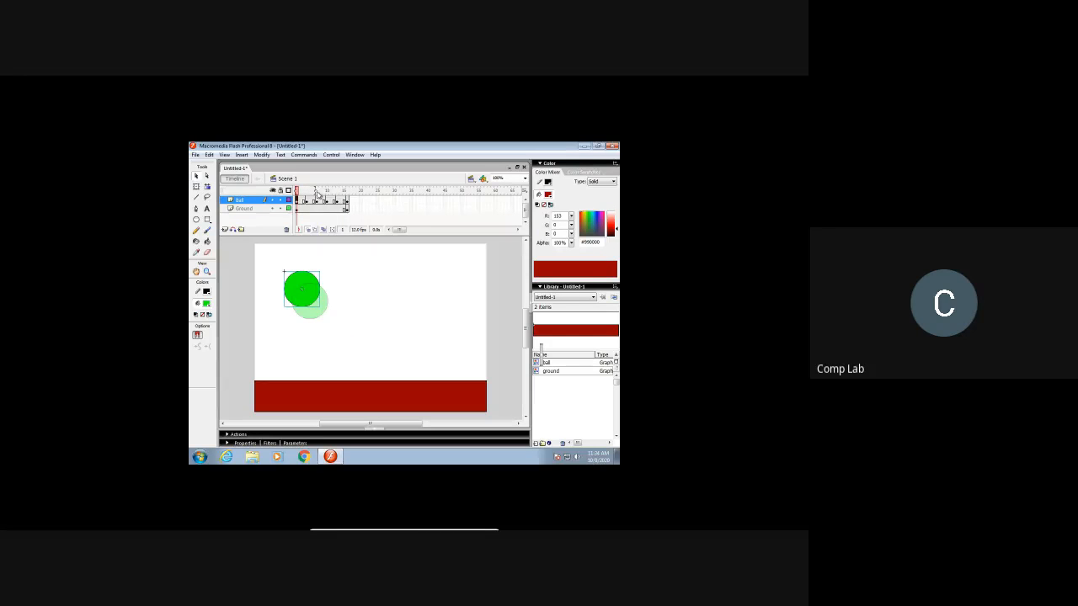
{"action": "key", "text": "Return"}
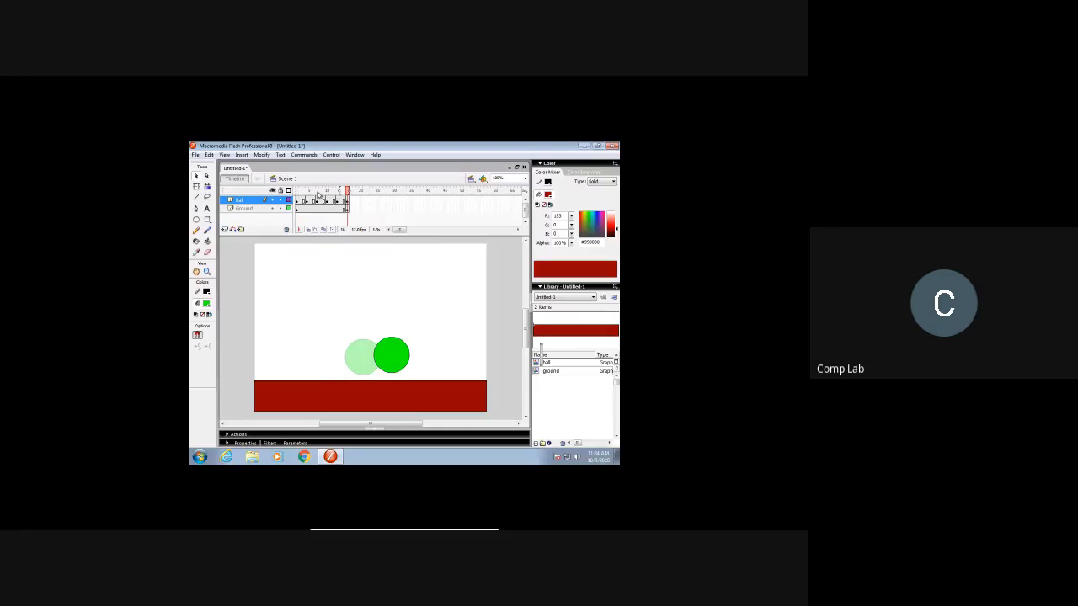
{"action": "key", "text": "Return"}
{"action": "key", "text": "Return"}
{"action": "key", "text": "Return"}
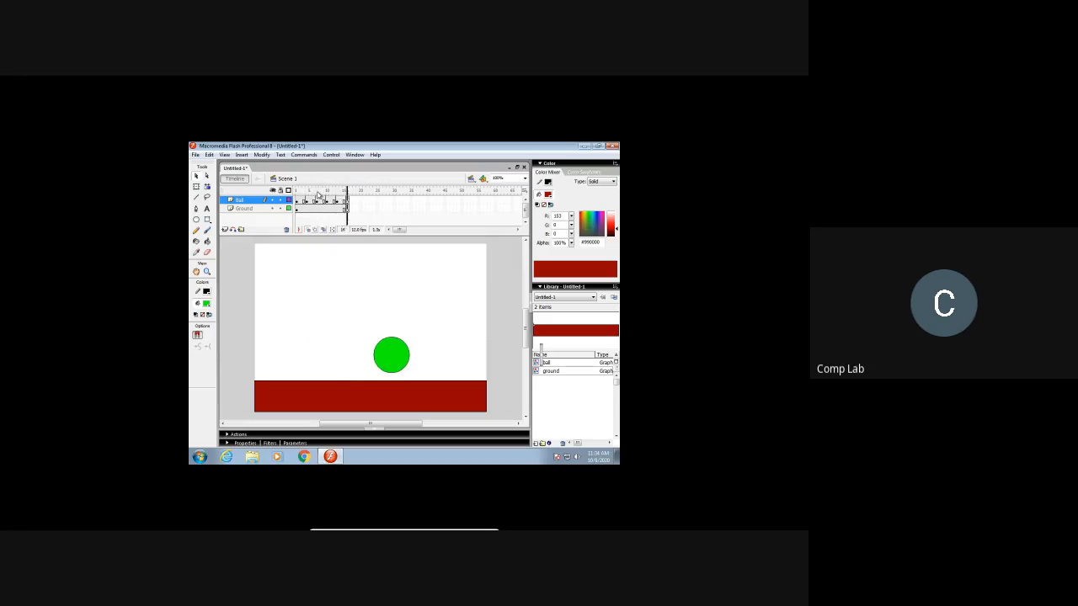
{"action": "key", "text": "Return"}
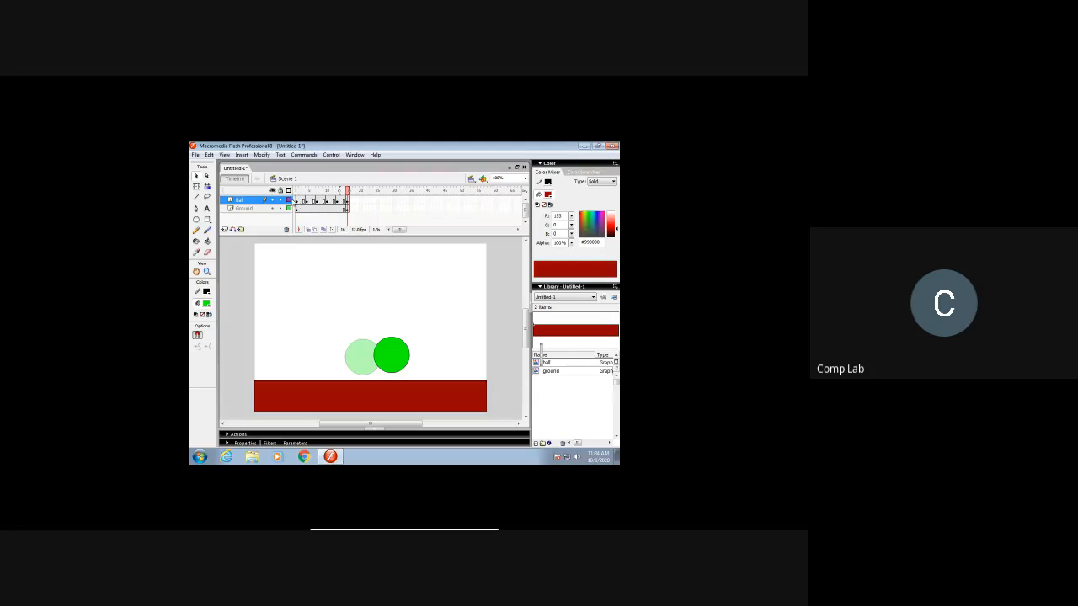
{"action": "left_click", "coordinate": [296, 202]}
{"action": "key", "text": "Return"}
Step: Lower the ball at frame 13 until it touches the ground, and move it slightly up and left at frame 16
{"action": "left_click", "coordinate": [316, 202]}
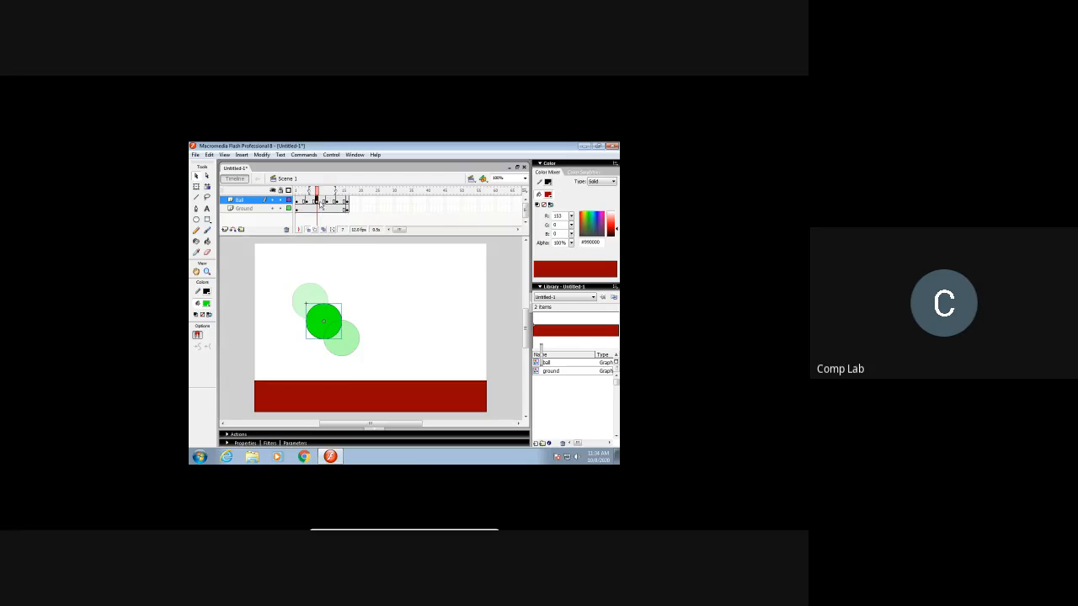
{"action": "left_click", "coordinate": [327, 201]}
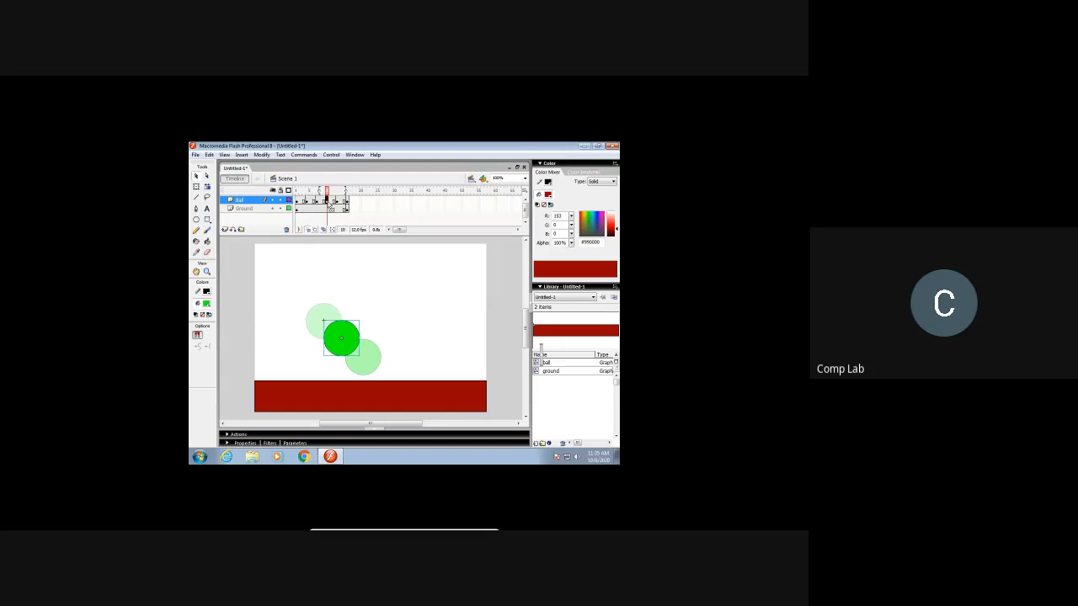
{"action": "left_click", "coordinate": [338, 201]}
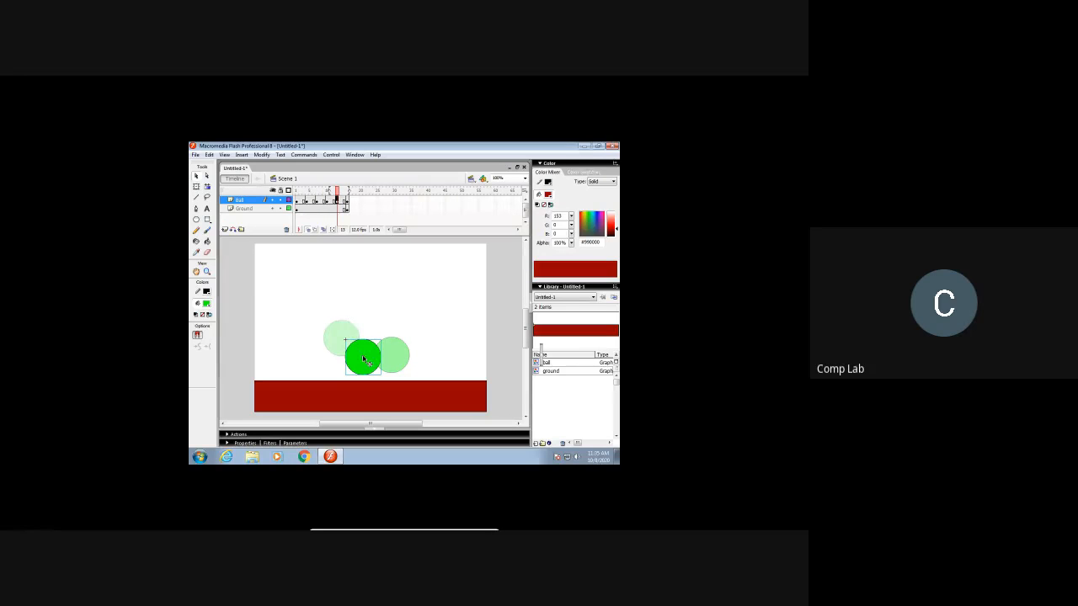
{"action": "left_click_drag", "start_coordinate": [371, 369], "coordinate": [373, 374]}
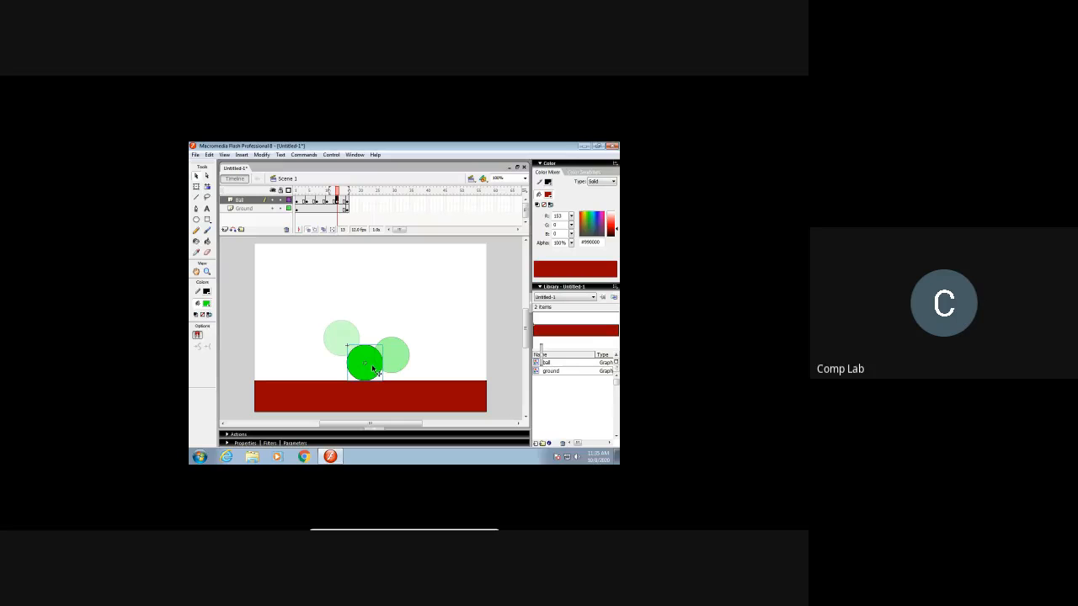
{"action": "left_click", "coordinate": [346, 201]}
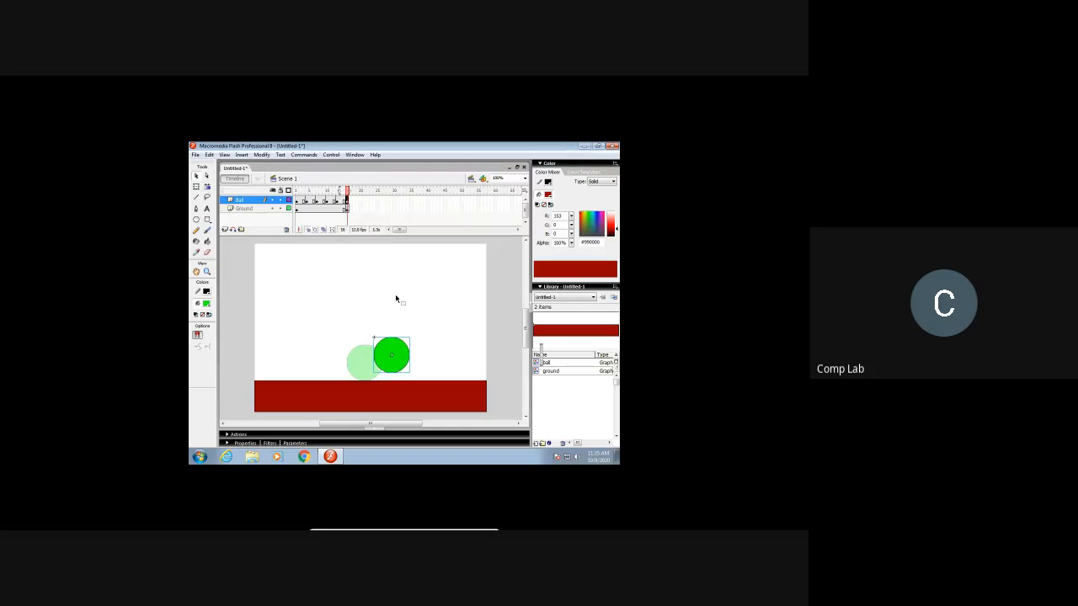
{"action": "left_click_drag", "start_coordinate": [402, 365], "coordinate": [391, 359]}
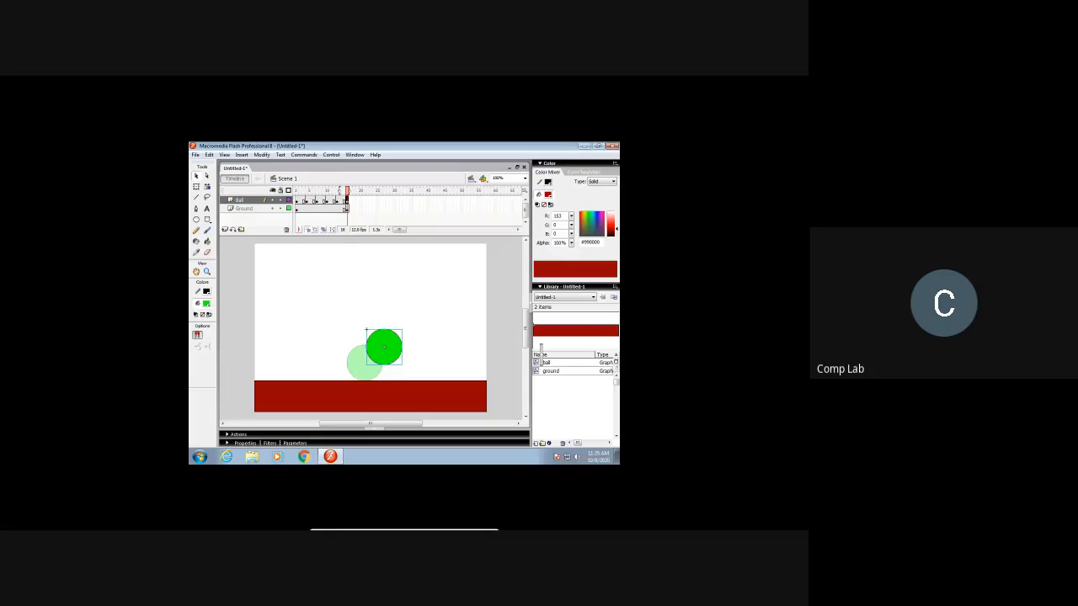
Step: Insert a keyframe at frame 18 on the Ball layer and one at frame 40 on the Ground layer
{"action": "left_click", "coordinate": [354, 202]}
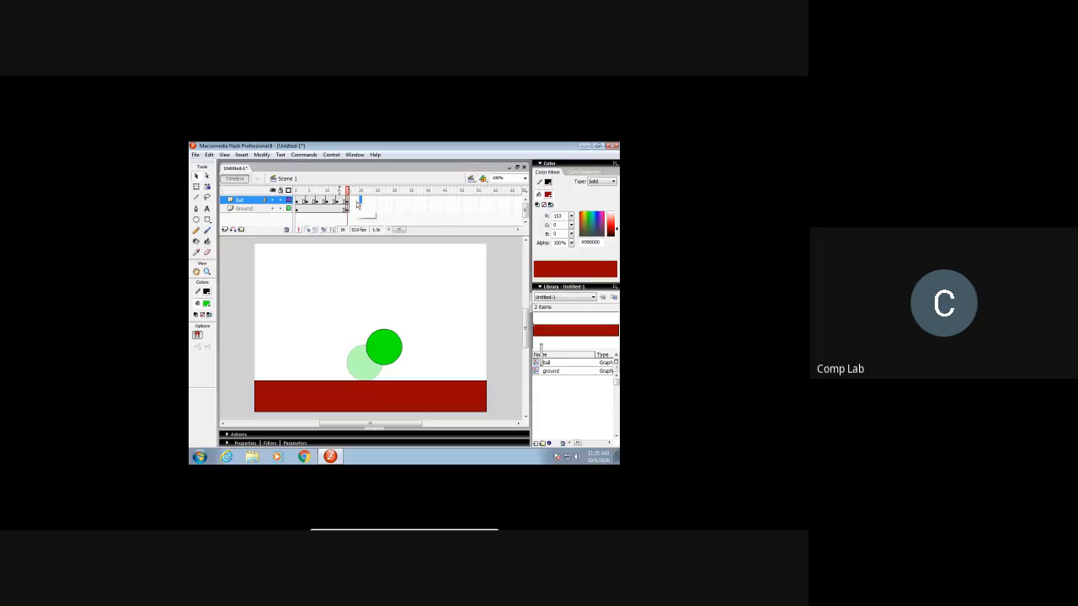
{"action": "right_click", "coordinate": [355, 204]}
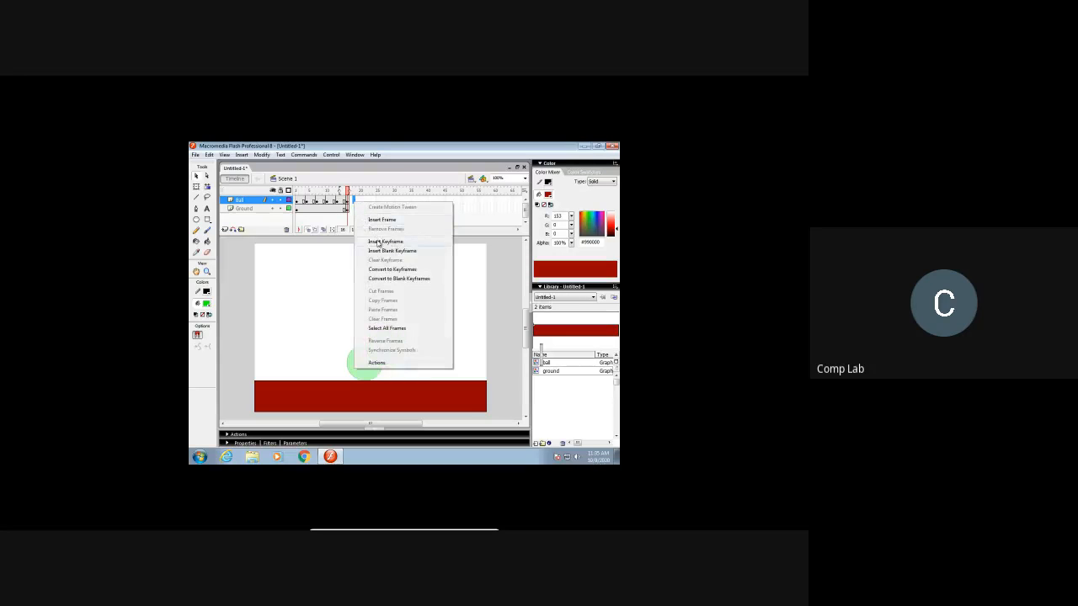
{"action": "left_click", "coordinate": [383, 242]}
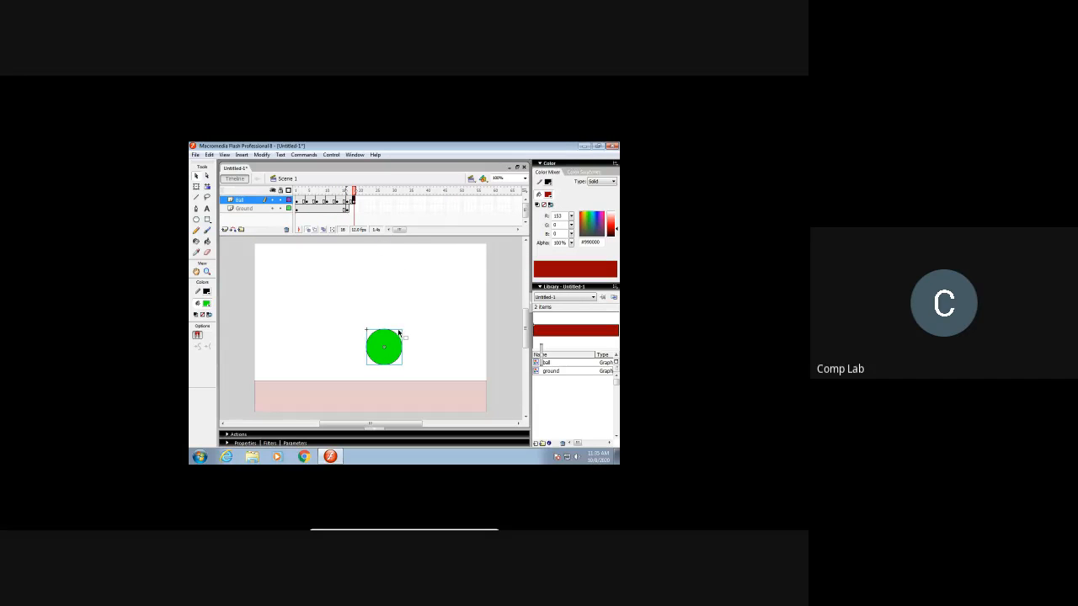
{"action": "right_click", "coordinate": [428, 209]}
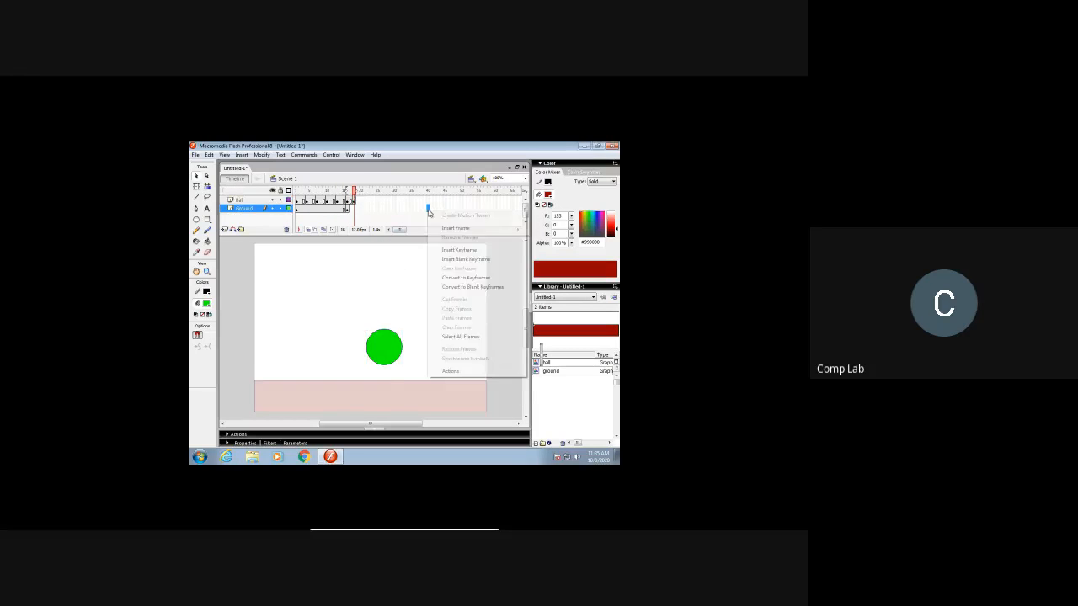
{"action": "left_click", "coordinate": [446, 250]}
Step: Move the ball up and right at frame 18, and add a frame 21 keyframe with the ball farther up and right
{"action": "left_click", "coordinate": [354, 201]}
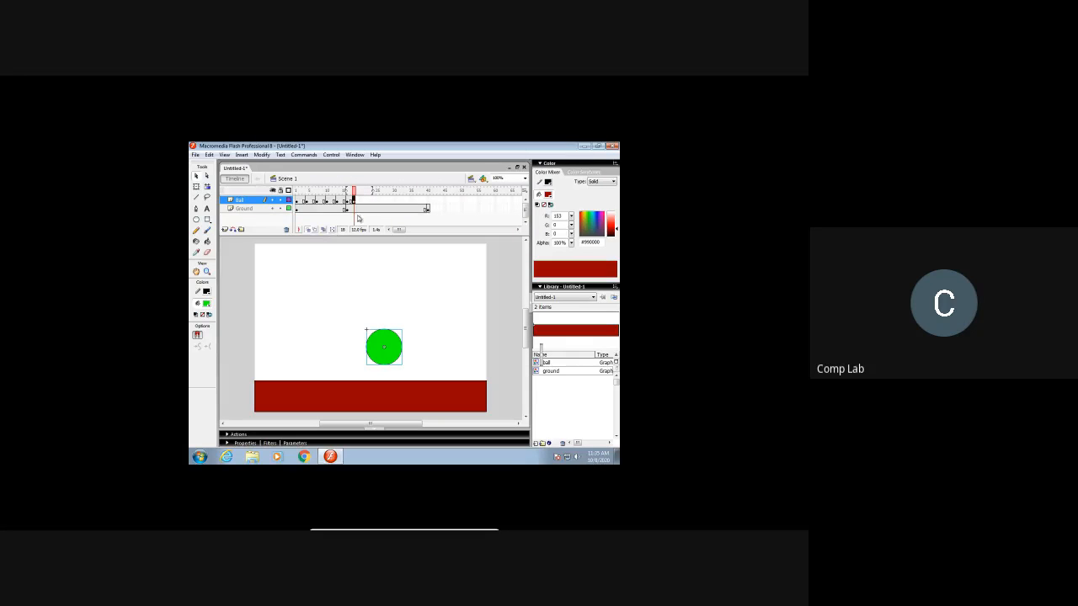
{"action": "left_click_drag", "start_coordinate": [399, 360], "coordinate": [410, 347]}
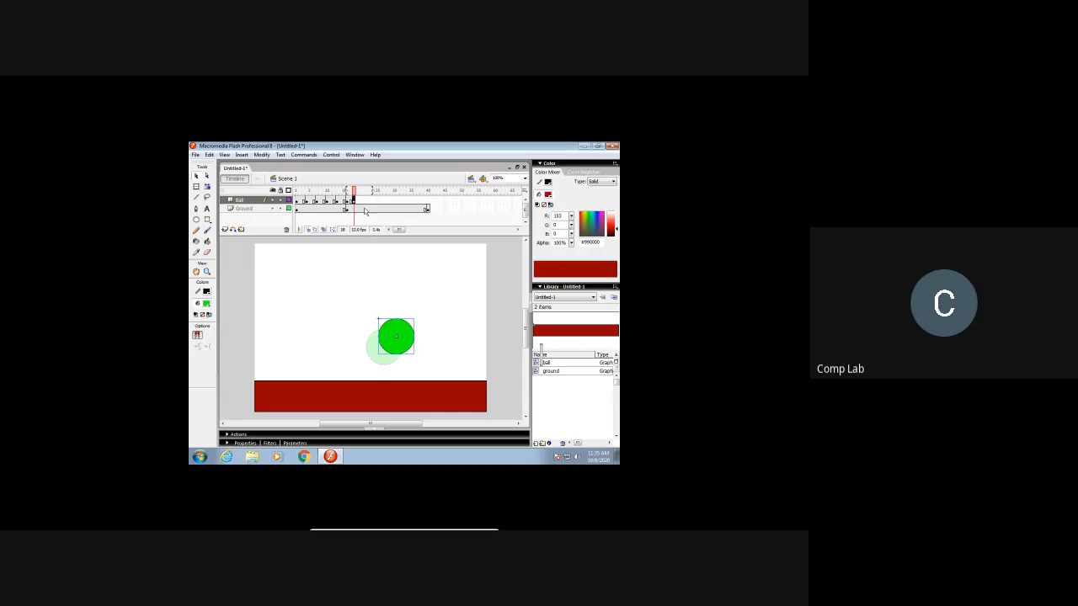
{"action": "left_click", "coordinate": [364, 206]}
{"action": "right_click", "coordinate": [364, 201]}
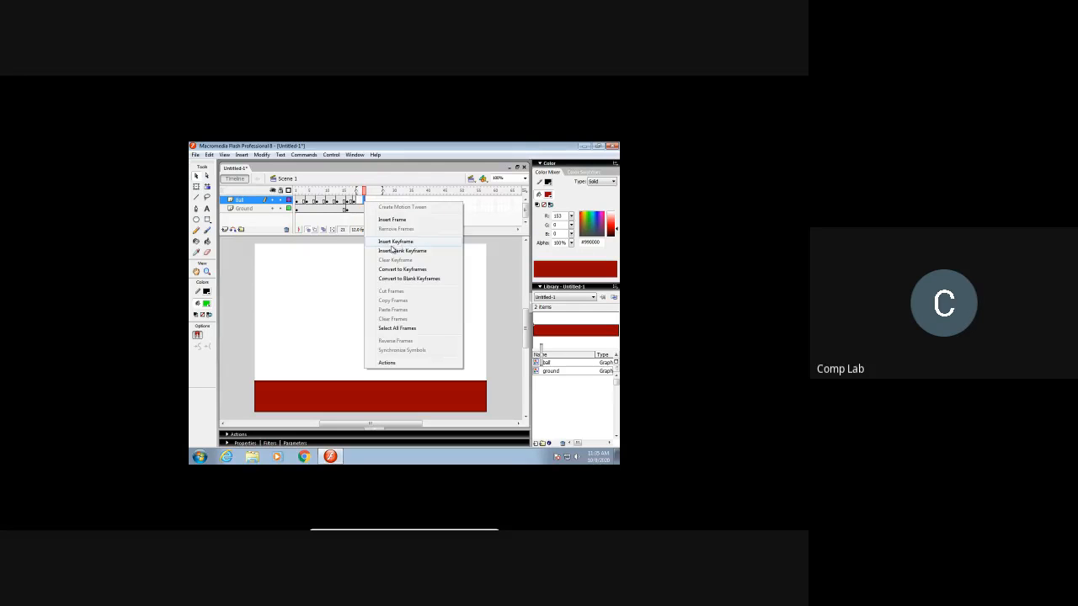
{"action": "left_click", "coordinate": [392, 243]}
{"action": "left_click_drag", "start_coordinate": [402, 332], "coordinate": [418, 321]}
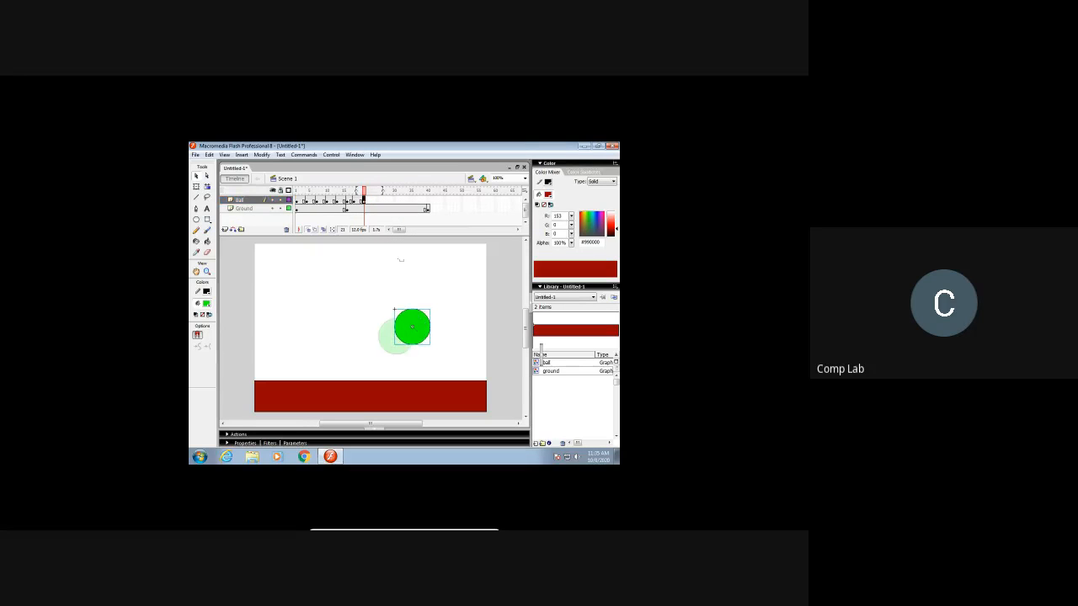
Step: Add Ball layer keyframes at frames 24 and 27, moving the ball progressively farther up and right in each
{"action": "left_click", "coordinate": [374, 200]}
{"action": "right_click", "coordinate": [374, 201]}
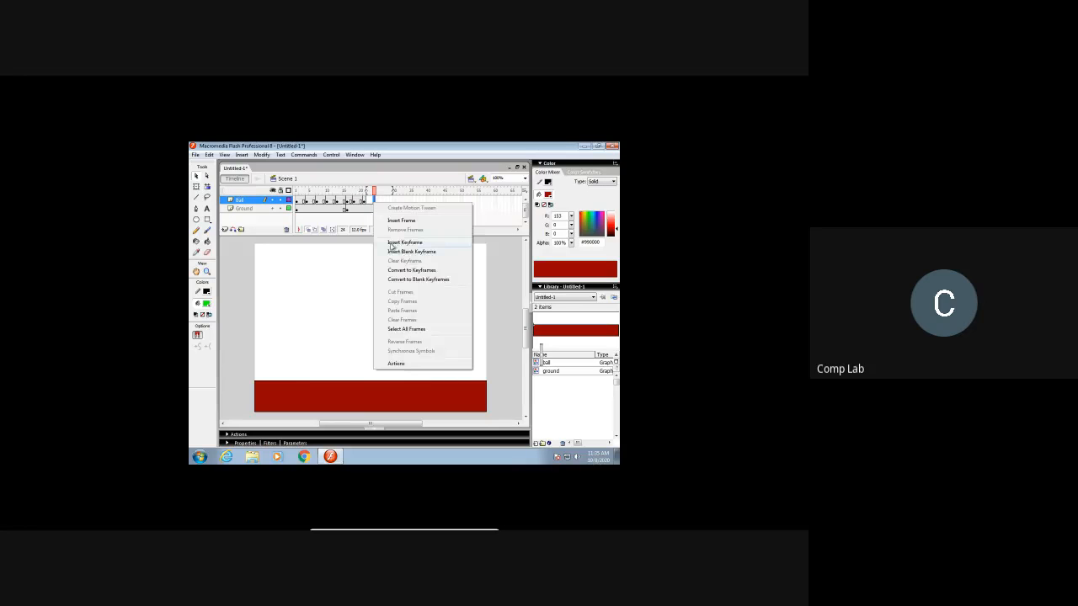
{"action": "left_click", "coordinate": [392, 244]}
{"action": "left_click_drag", "start_coordinate": [427, 344], "coordinate": [443, 326]}
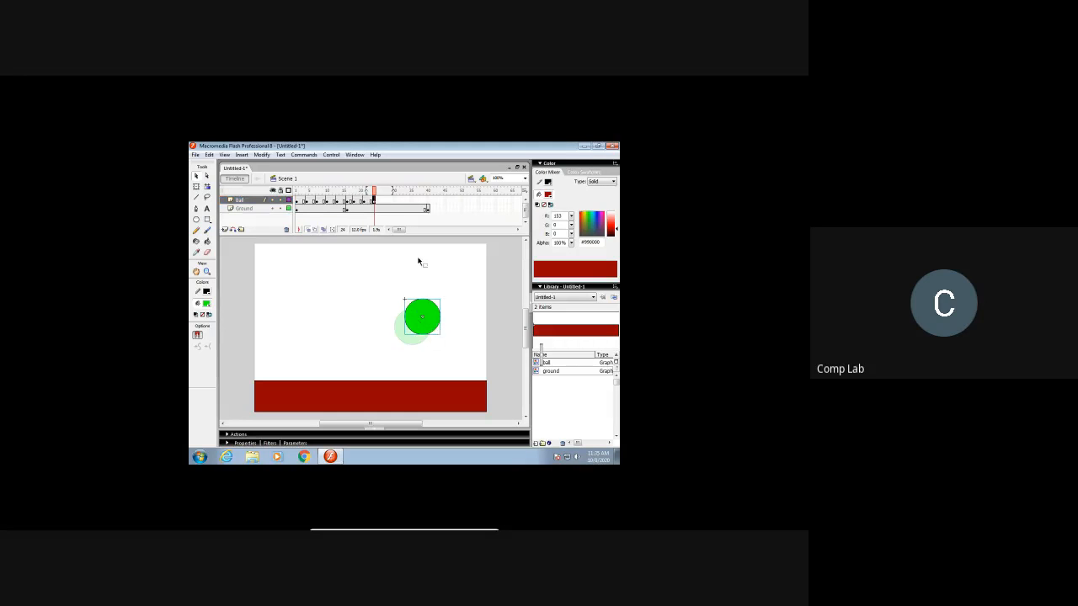
{"action": "left_click", "coordinate": [384, 201]}
{"action": "right_click", "coordinate": [384, 201]}
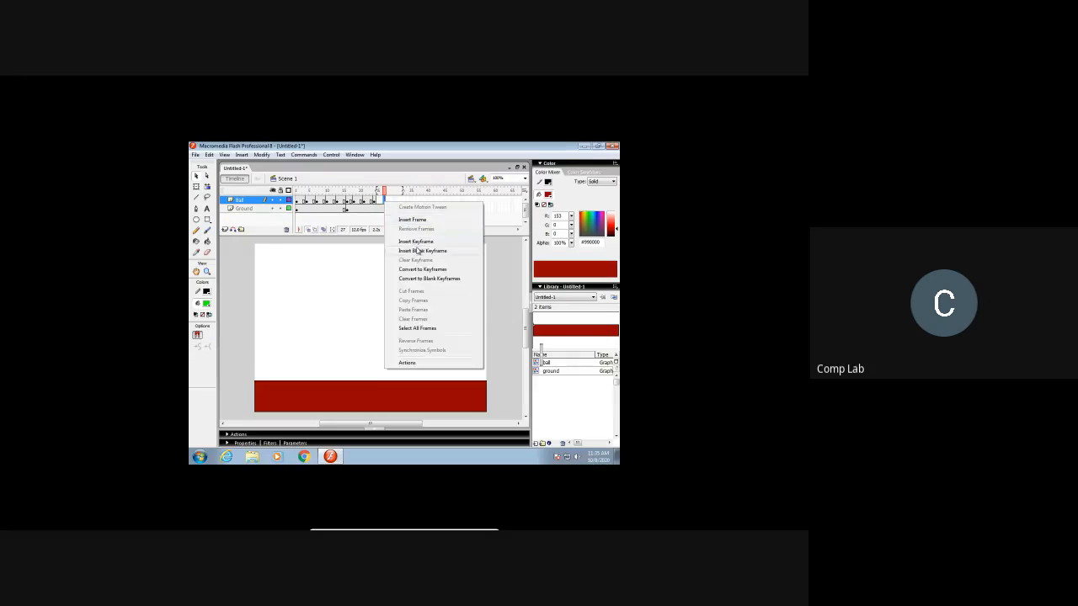
{"action": "left_click", "coordinate": [416, 242]}
{"action": "left_click_drag", "start_coordinate": [446, 324], "coordinate": [447, 323]}
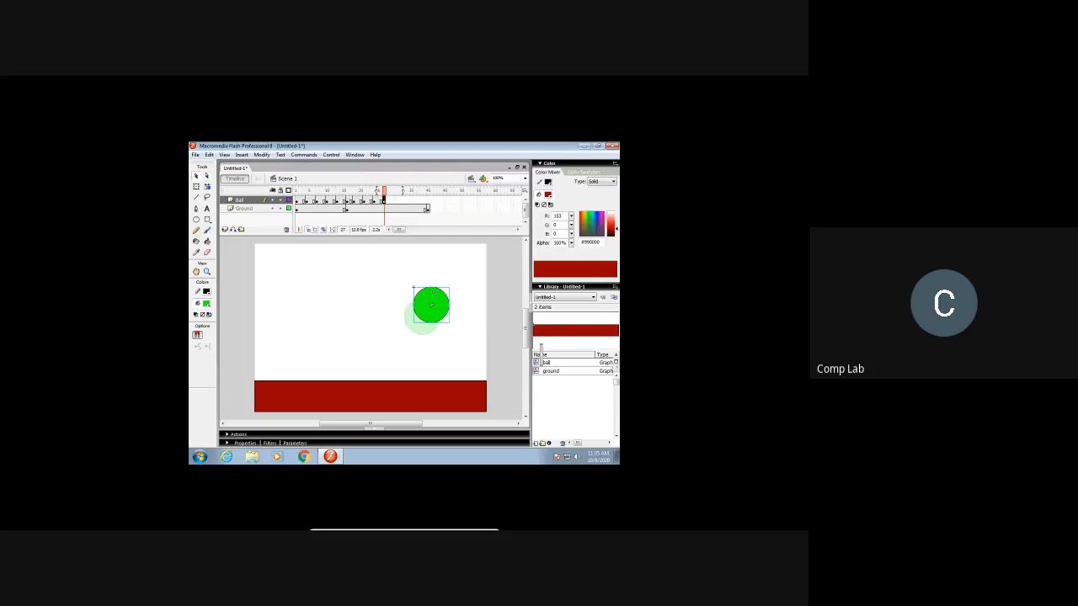
Step: Add Ball layer keyframes at frames 30 and 33, raising the ball slightly up and right, then almost straight up near the stage top
{"action": "left_click", "coordinate": [393, 200]}
{"action": "right_click", "coordinate": [394, 200]}
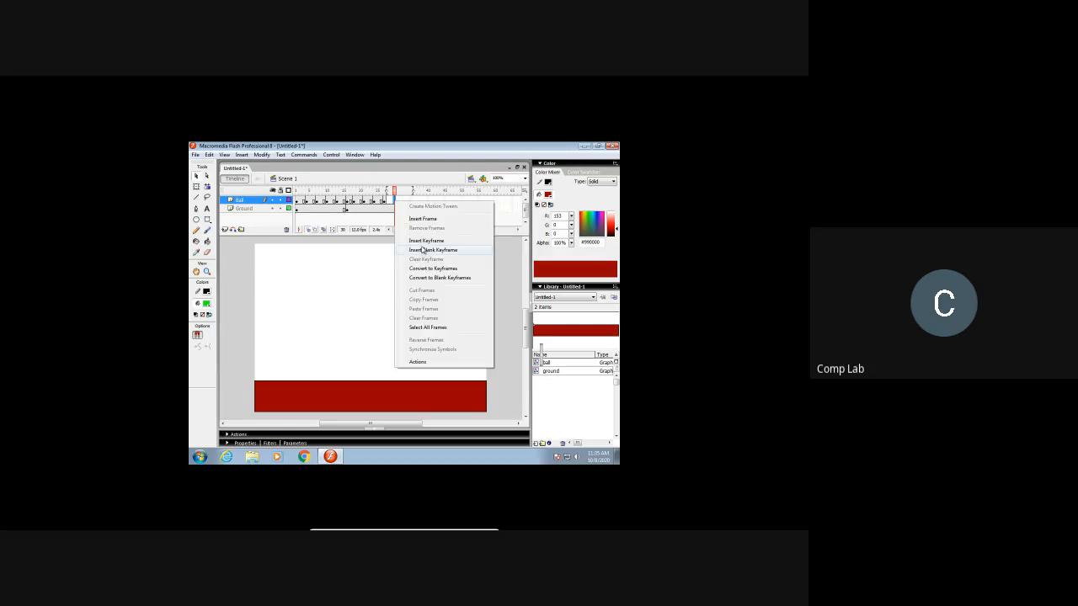
{"action": "left_click", "coordinate": [425, 241]}
{"action": "left_click_drag", "start_coordinate": [444, 318], "coordinate": [452, 310]}
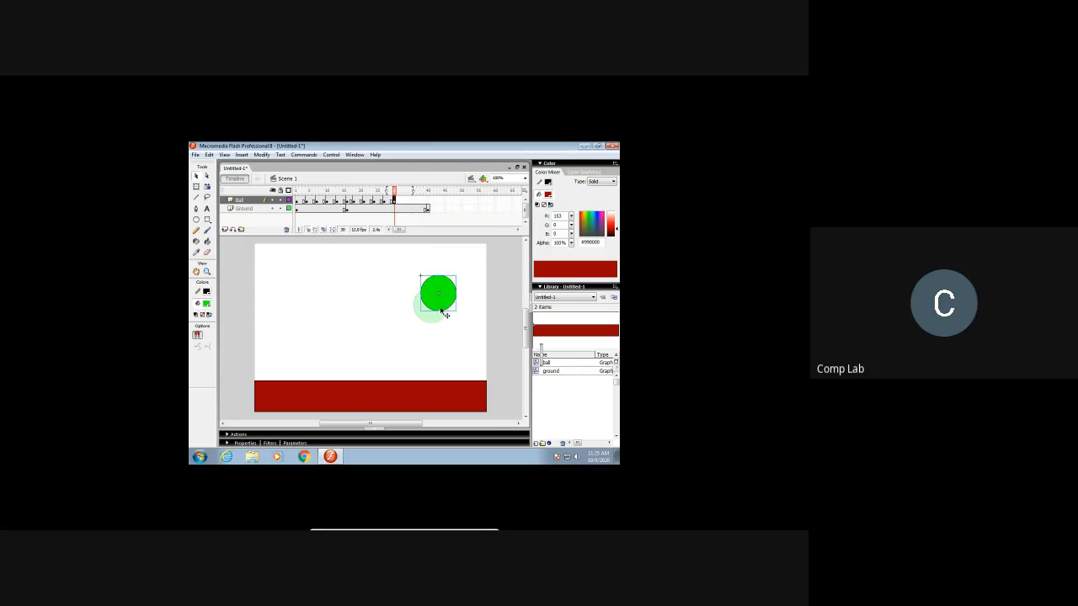
{"action": "left_click", "coordinate": [404, 201]}
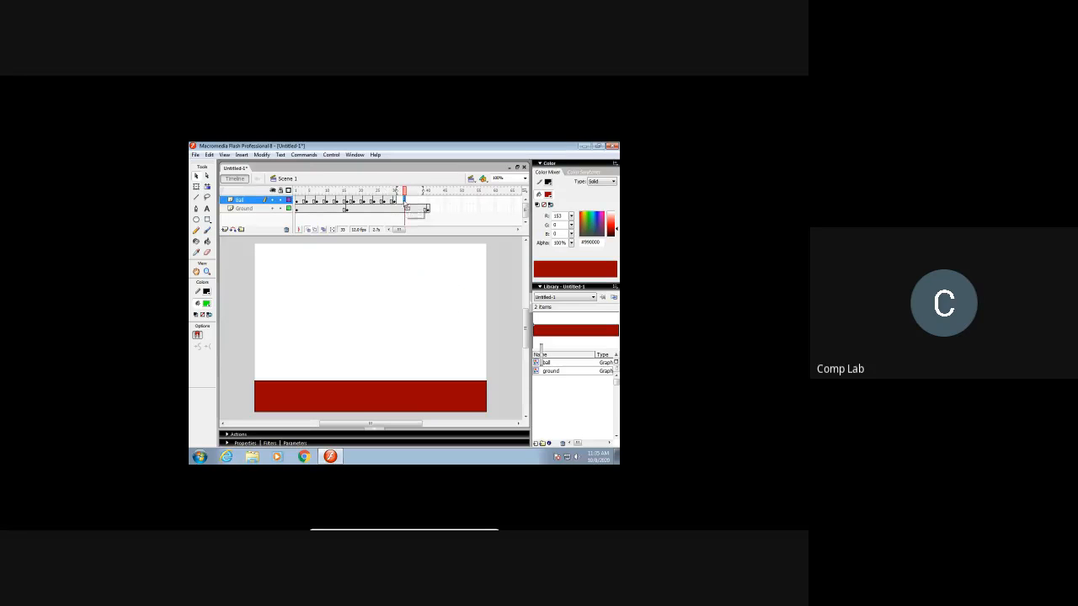
{"action": "right_click", "coordinate": [405, 201]}
{"action": "left_click", "coordinate": [427, 241]}
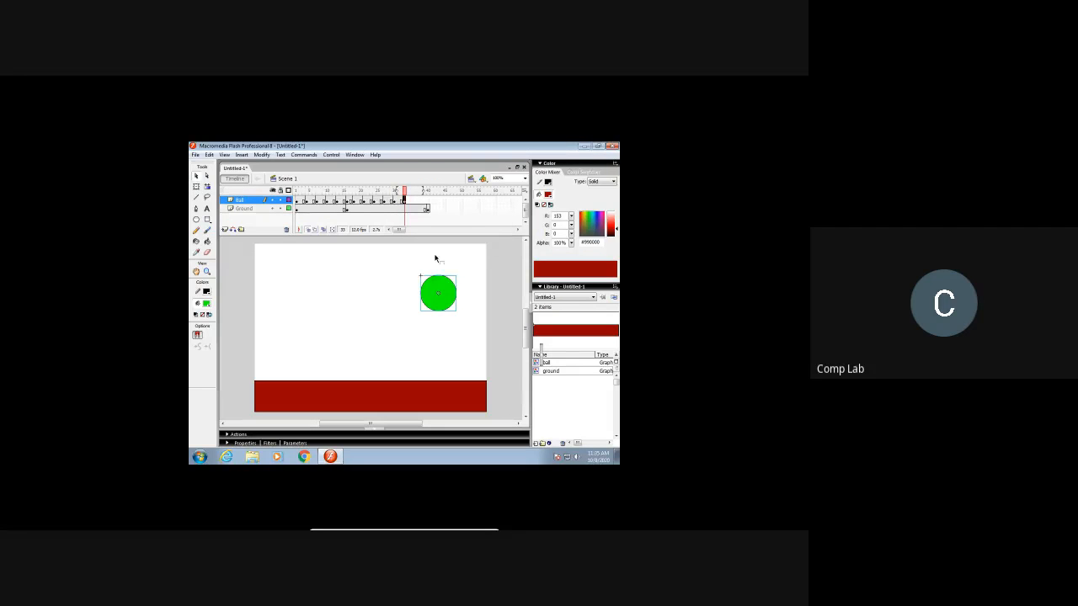
{"action": "left_click_drag", "start_coordinate": [447, 286], "coordinate": [448, 263]}
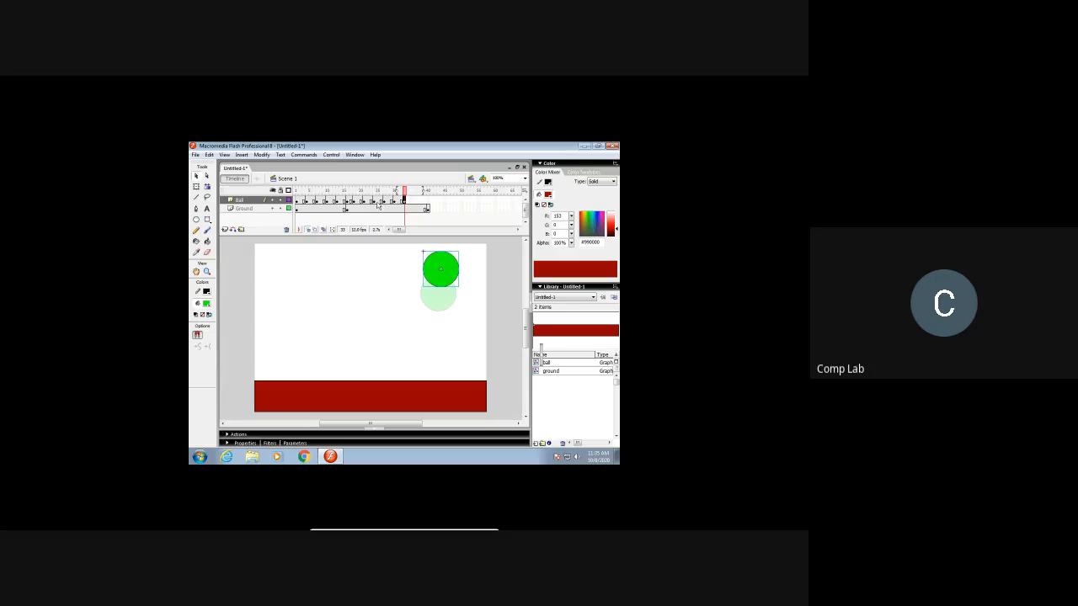
Step: Add Ball layer keyframes with the ball at the stage's top edge at frame 36 and slightly down and right at frame 39
{"action": "left_click", "coordinate": [414, 201]}
{"action": "right_click", "coordinate": [416, 202]}
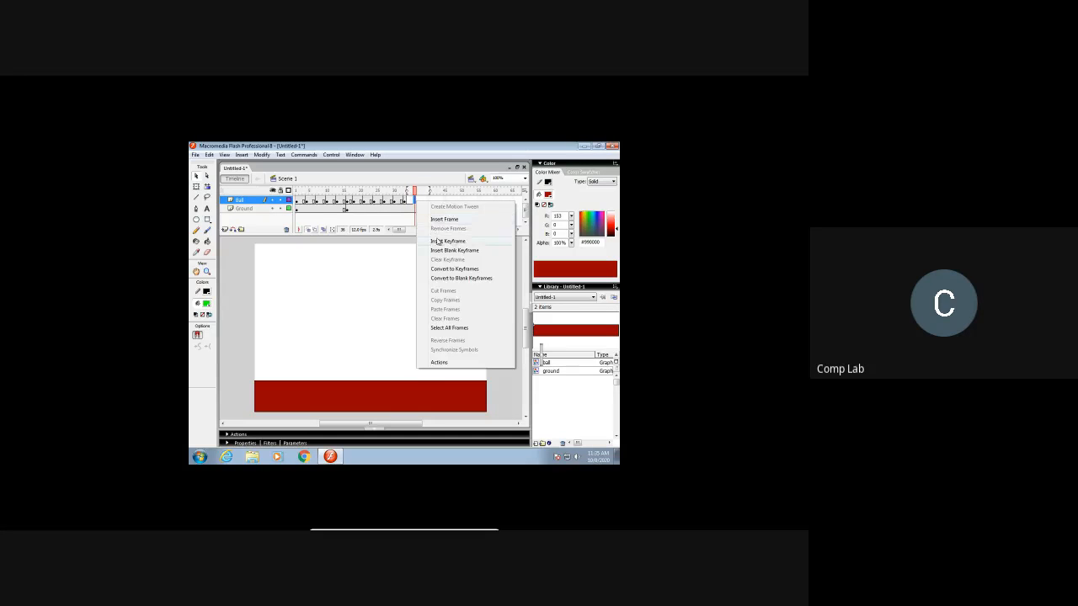
{"action": "left_click", "coordinate": [427, 241]}
{"action": "left_click_drag", "start_coordinate": [461, 275], "coordinate": [466, 268]}
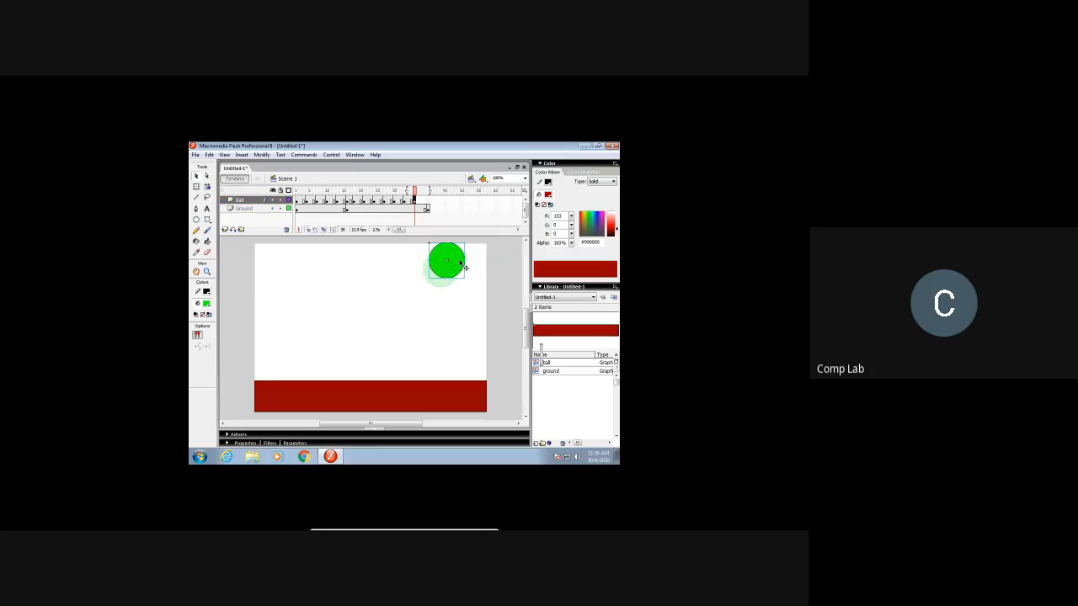
{"action": "right_click", "coordinate": [423, 202]}
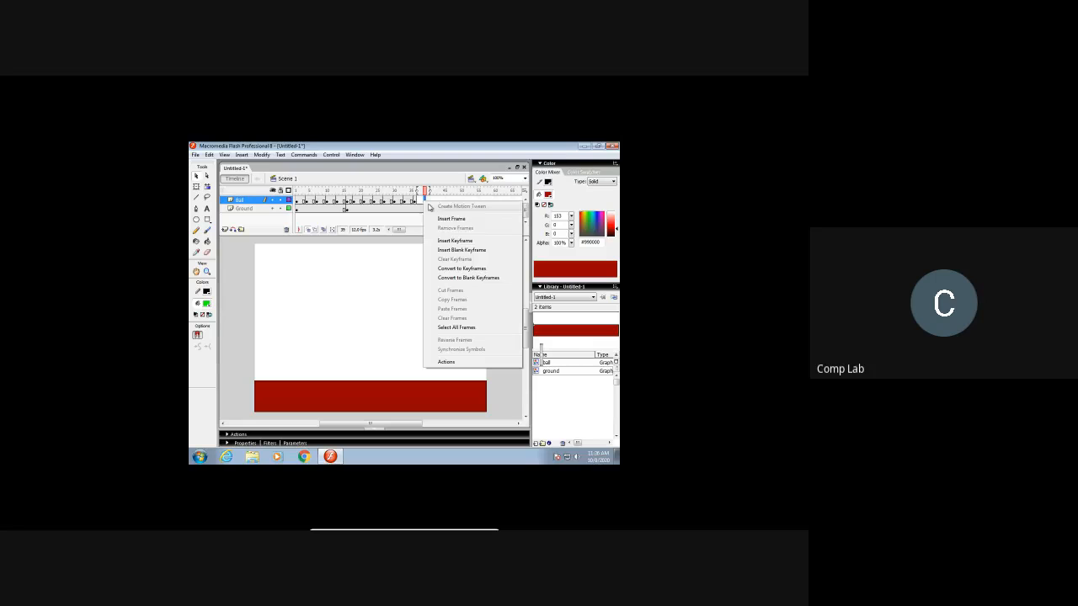
{"action": "left_click", "coordinate": [443, 241]}
{"action": "left_click_drag", "start_coordinate": [459, 262], "coordinate": [469, 271]}
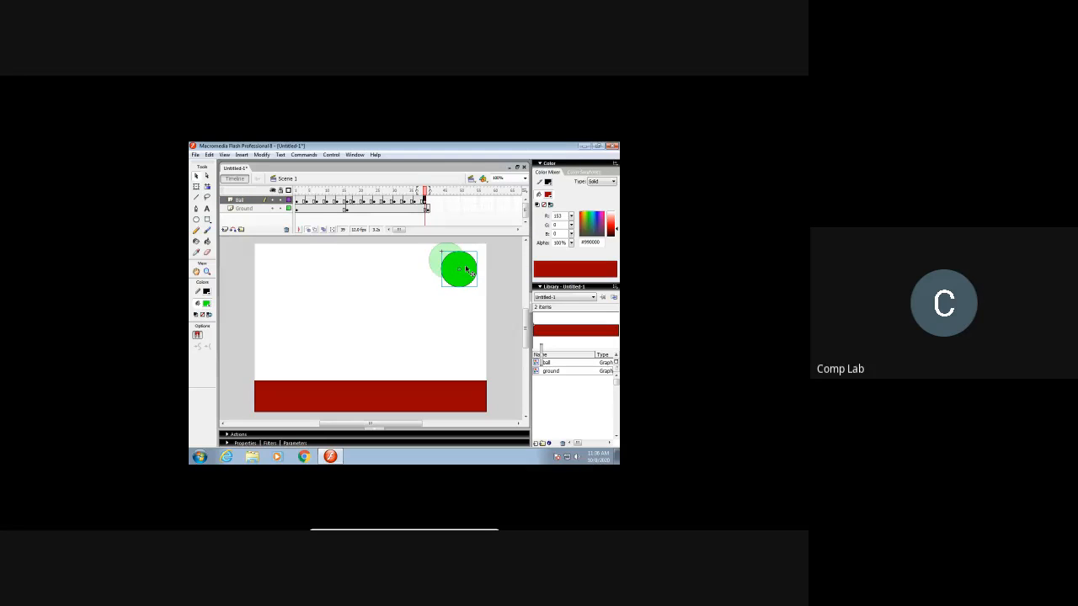
Step: Add a Ball layer keyframe at frame 40 with the ball at the stage's right edge, and play the animation from frame 1
{"action": "right_click", "coordinate": [427, 200]}
{"action": "left_click", "coordinate": [457, 242]}
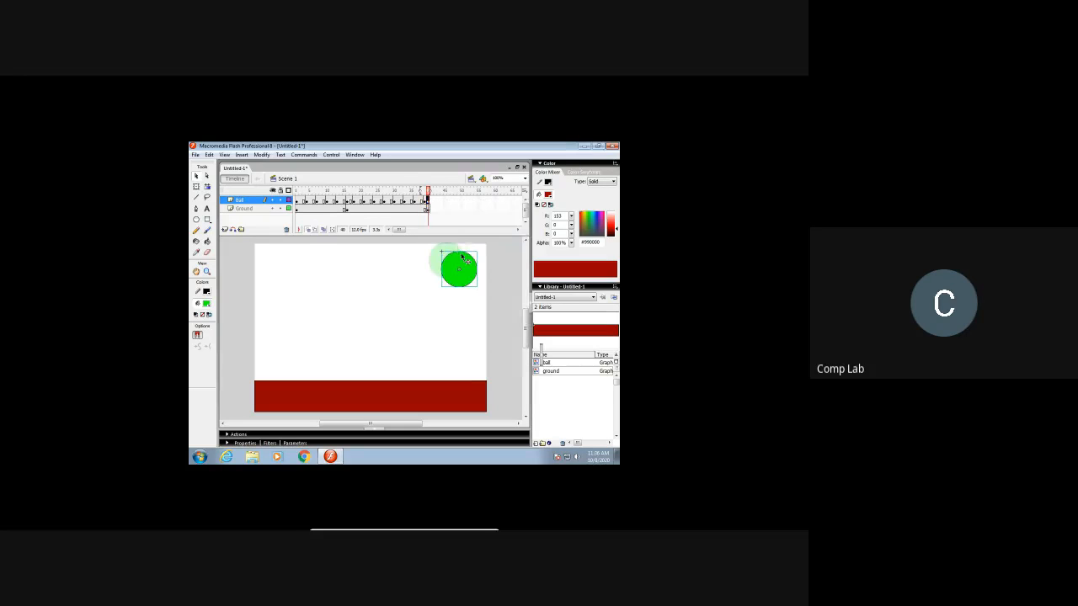
{"action": "left_click_drag", "start_coordinate": [463, 271], "coordinate": [473, 273]}
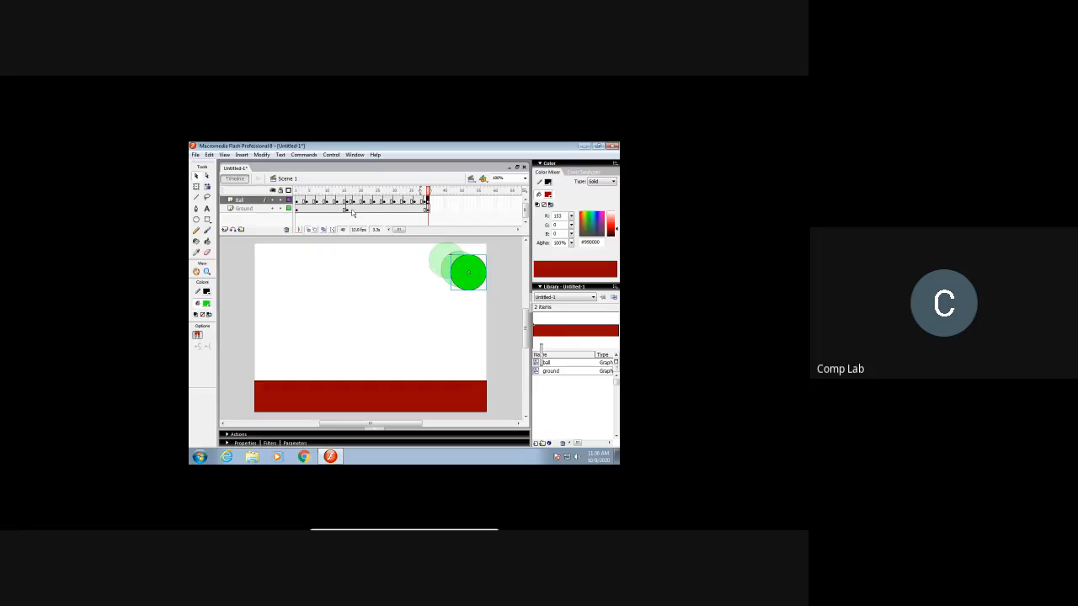
{"action": "left_click", "coordinate": [298, 202]}
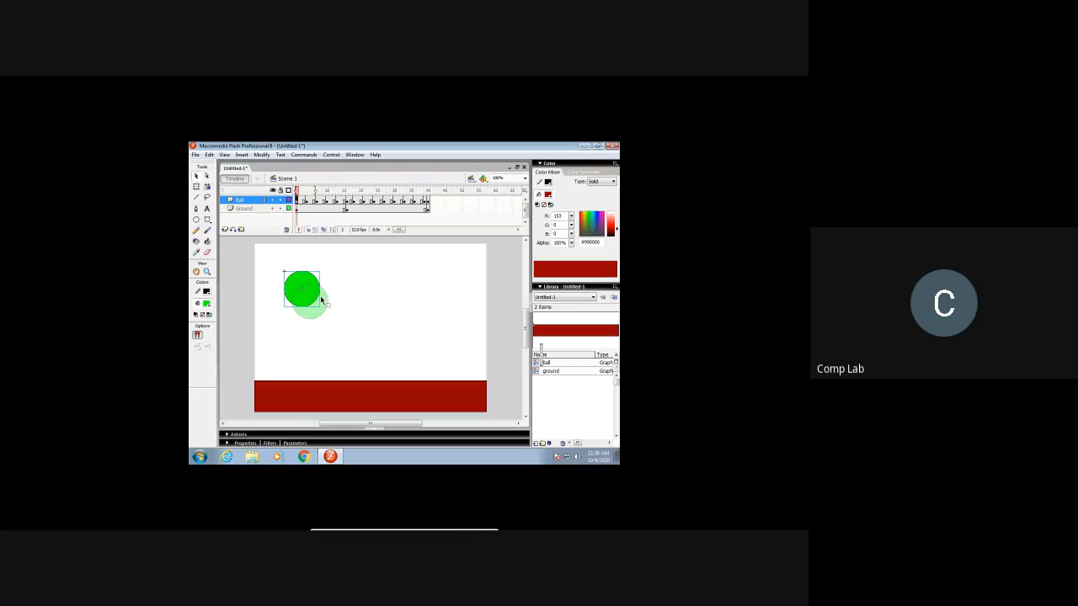
{"action": "key", "text": "Return"}
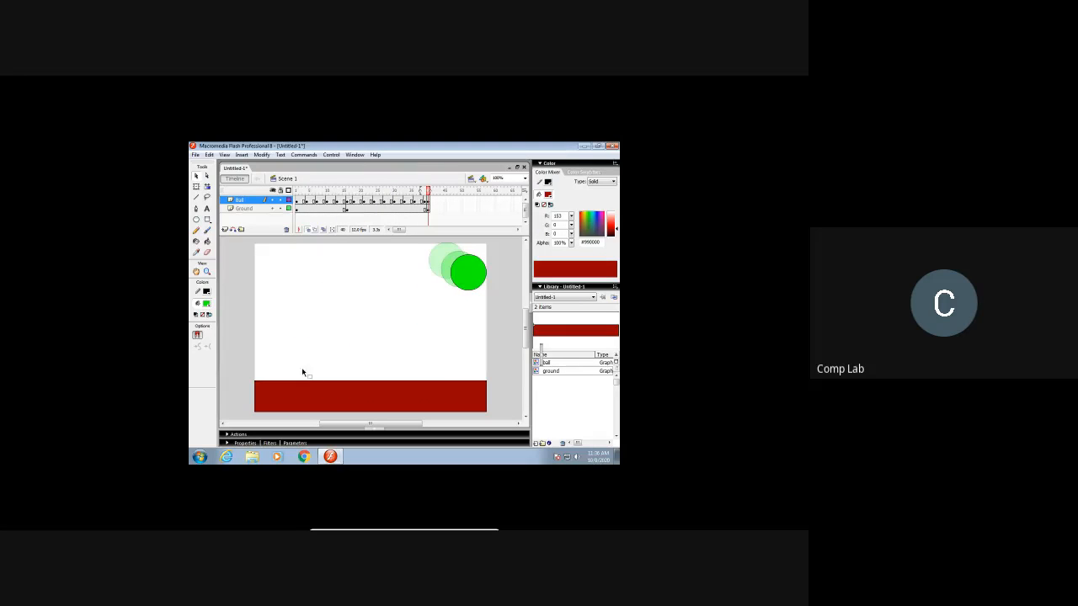
Step: Play the bouncing ball animation and return to the Ball layer keyframe at frame 4
{"action": "key", "text": "Return"}
{"action": "left_click", "coordinate": [307, 201]}
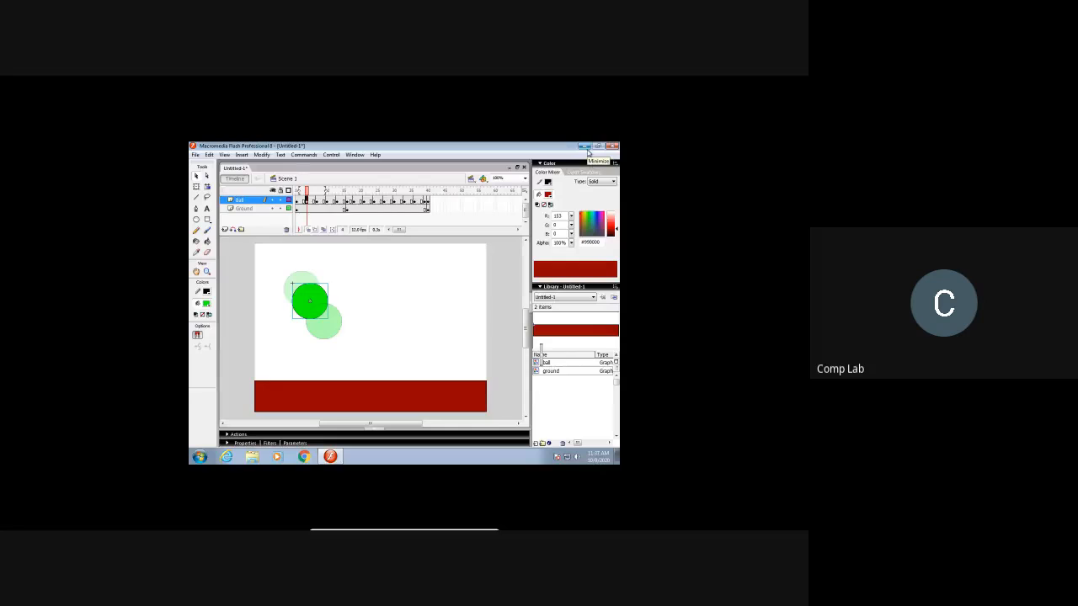
Step: Switch to BlueStacks, open the Google Play Store, and move its window aside to uncover the Flash window
{"action": "key", "text": "ctrl+f"}
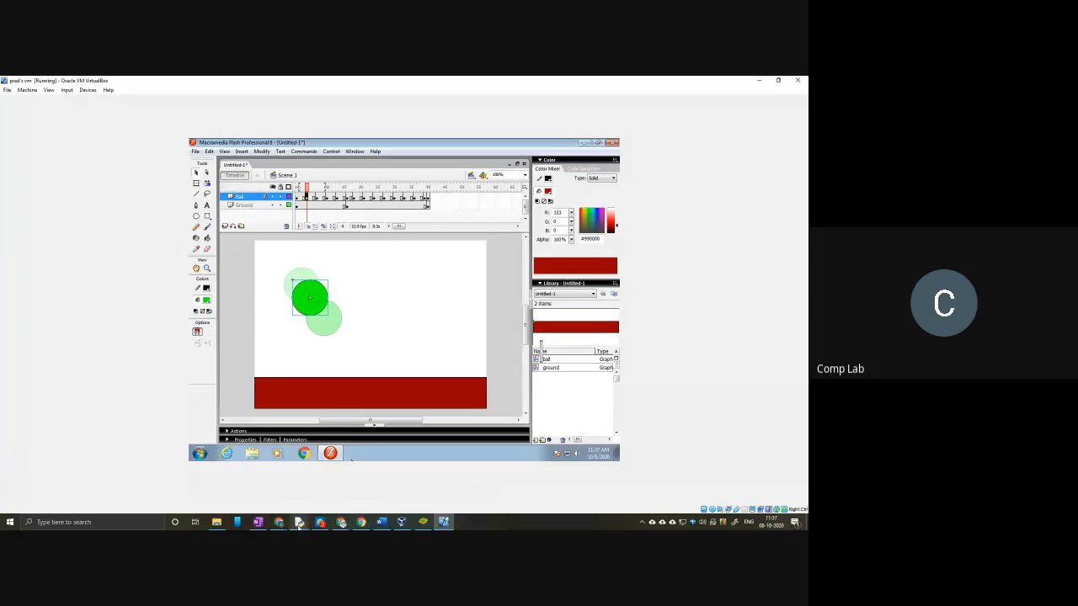
{"action": "left_click", "coordinate": [423, 522]}
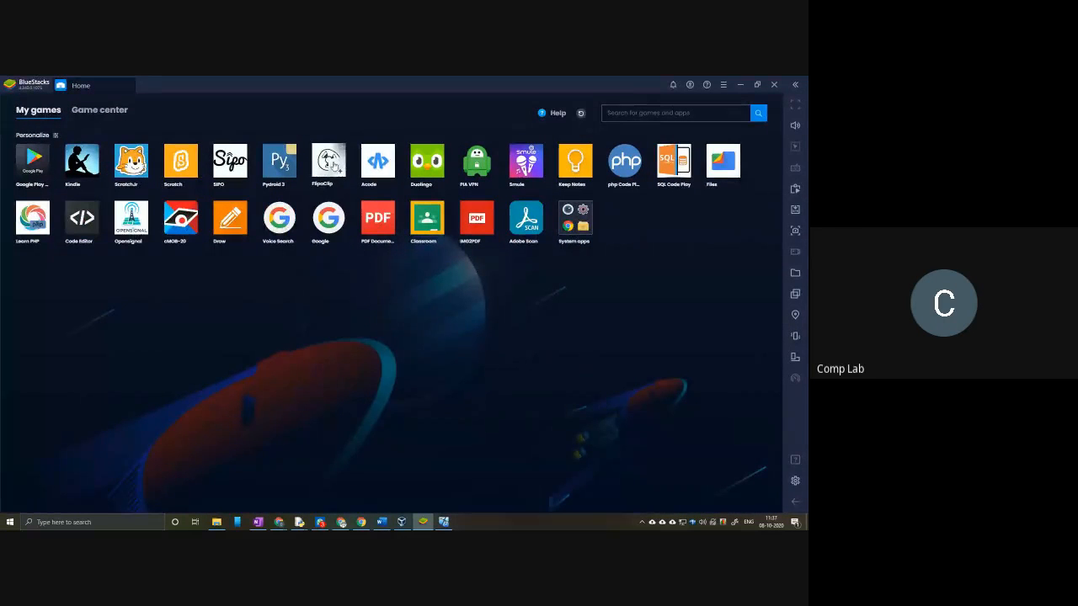
{"action": "left_click", "coordinate": [33, 168]}
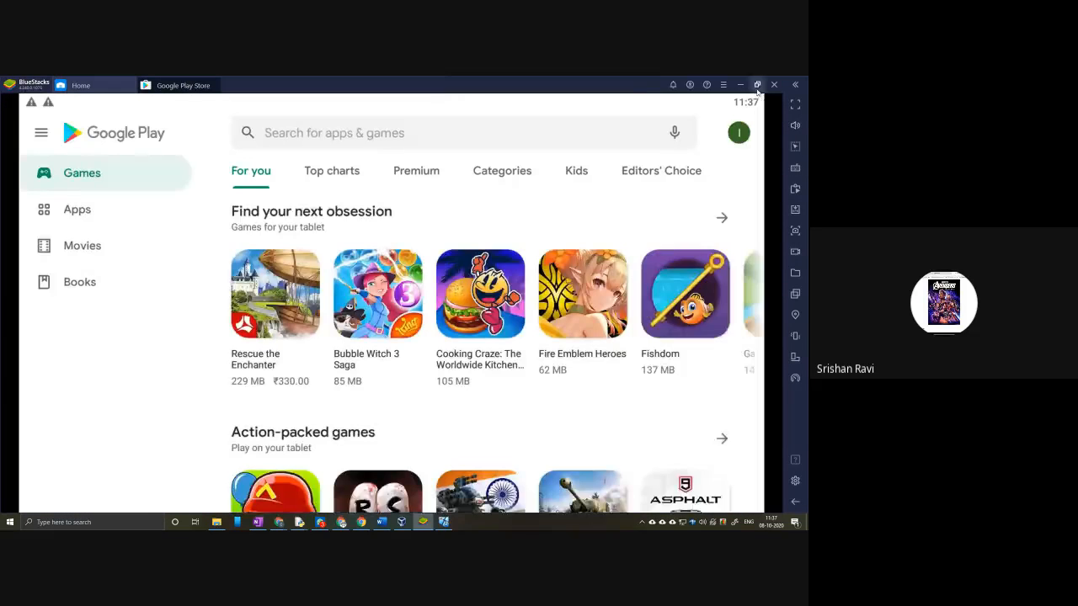
{"action": "left_click", "coordinate": [757, 85]}
{"action": "left_click_drag", "start_coordinate": [478, 91], "coordinate": [806, 98]}
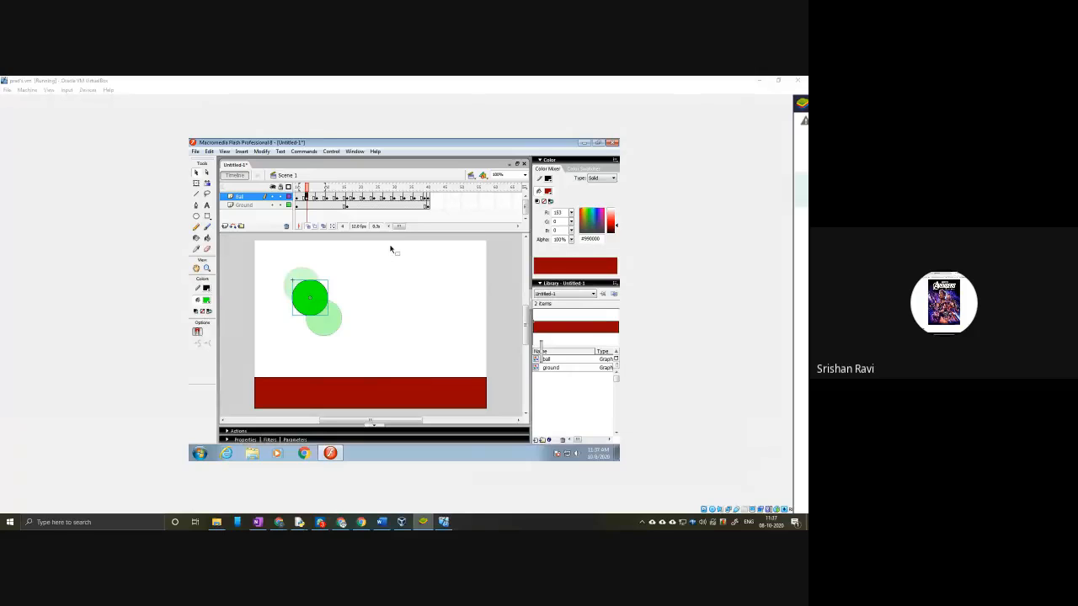
Step: Squash the ball vertically against the ground at Ball layer frame 13 using Free Transform
{"action": "left_click", "coordinate": [337, 196]}
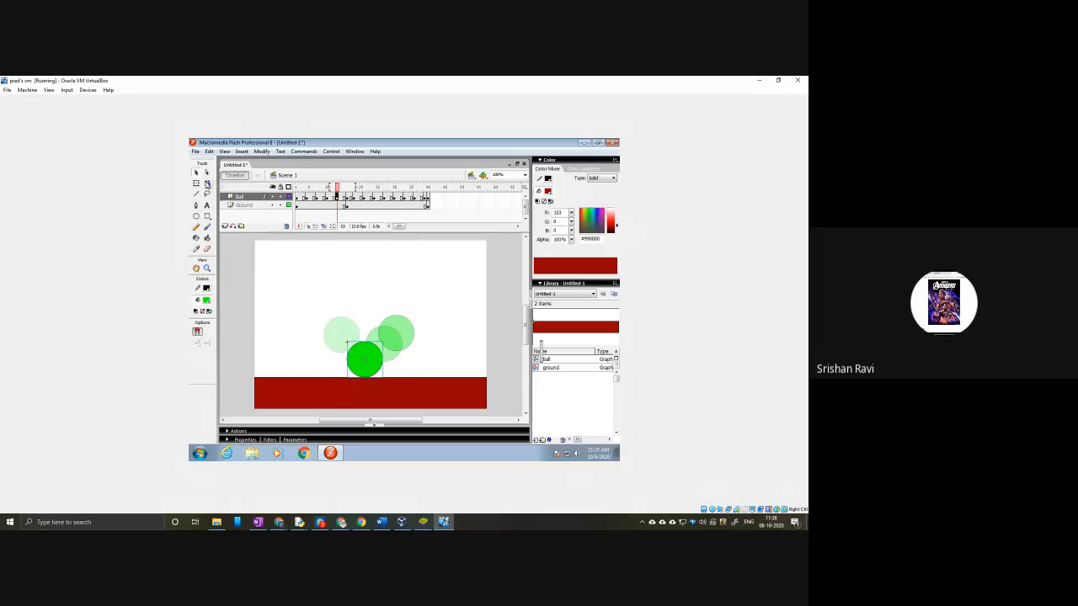
{"action": "left_click", "coordinate": [196, 183]}
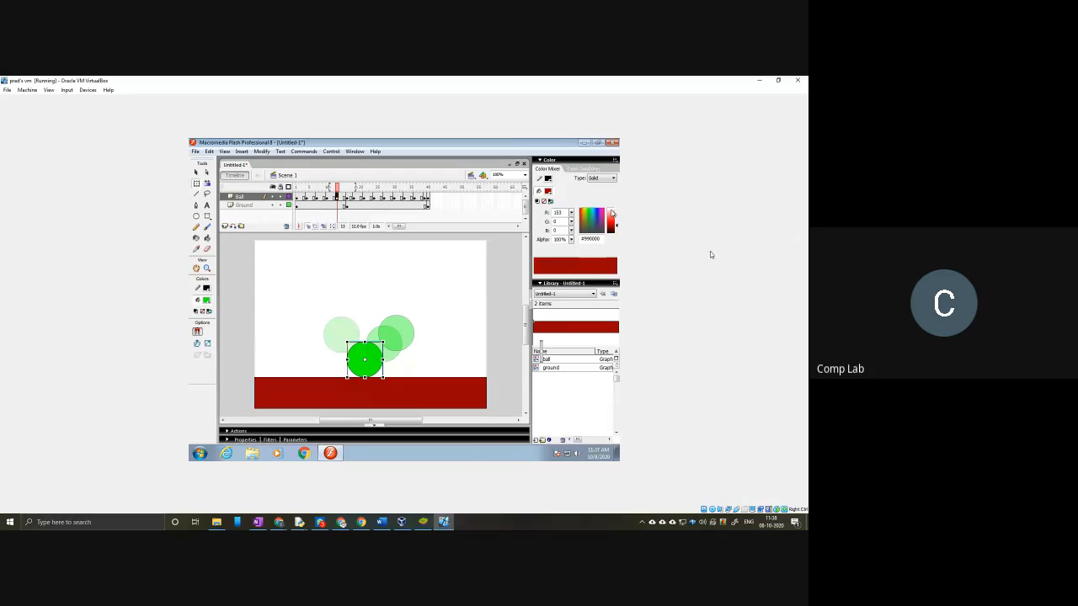
{"action": "left_click", "coordinate": [329, 197]}
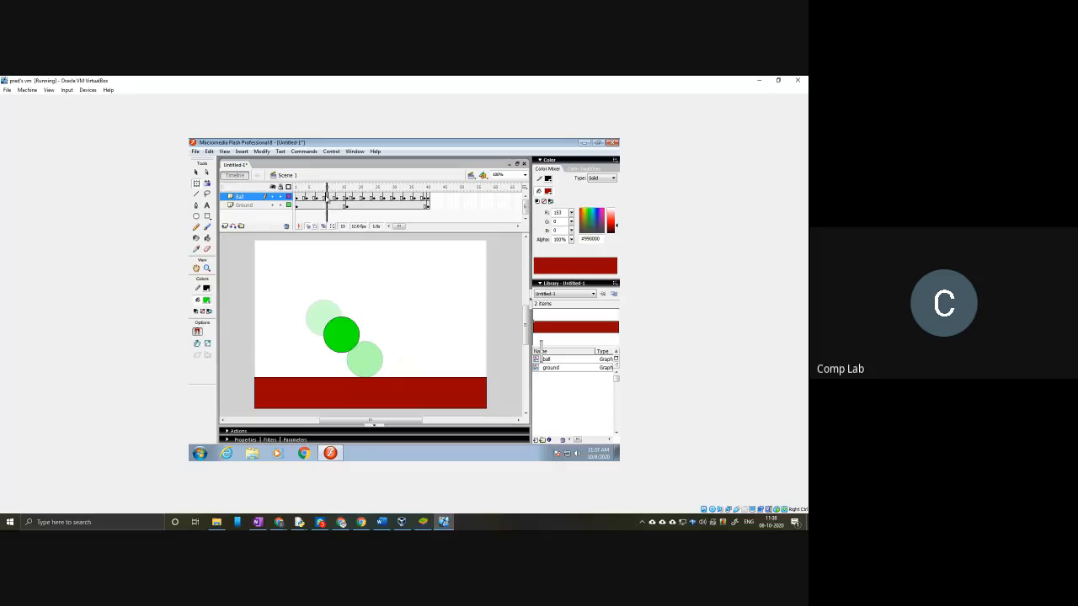
{"action": "left_click", "coordinate": [339, 200]}
{"action": "left_click", "coordinate": [339, 199]}
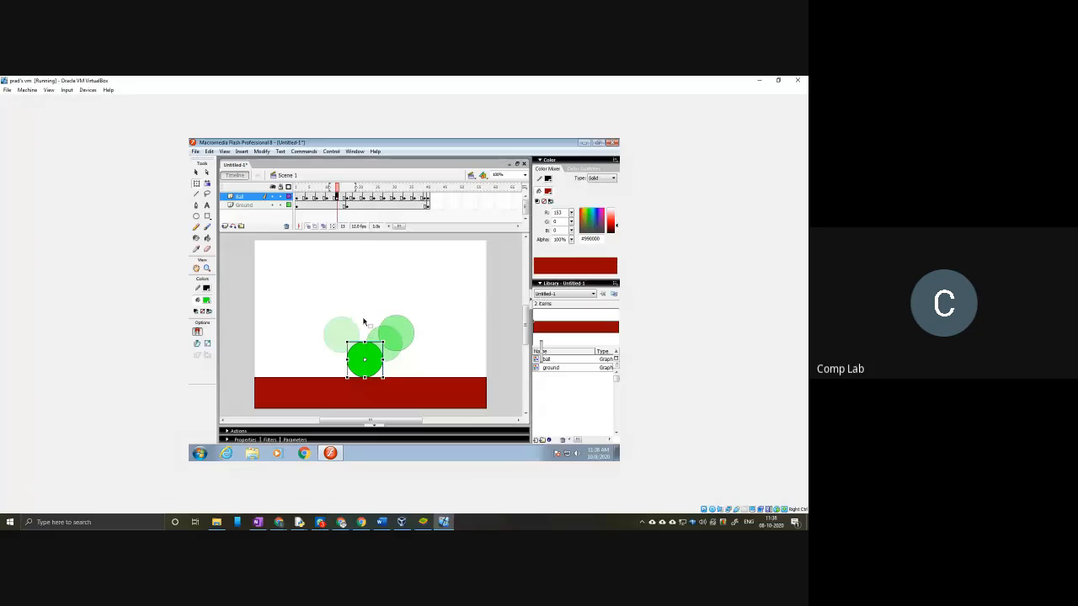
{"action": "left_click", "coordinate": [197, 183]}
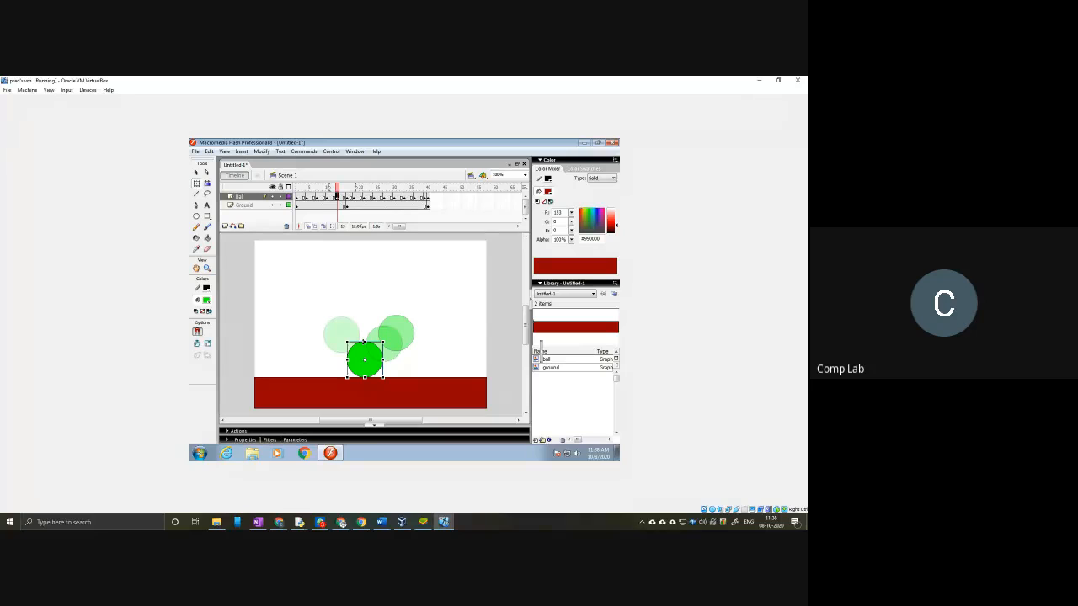
{"action": "left_click_drag", "start_coordinate": [364, 342], "coordinate": [364, 365]}
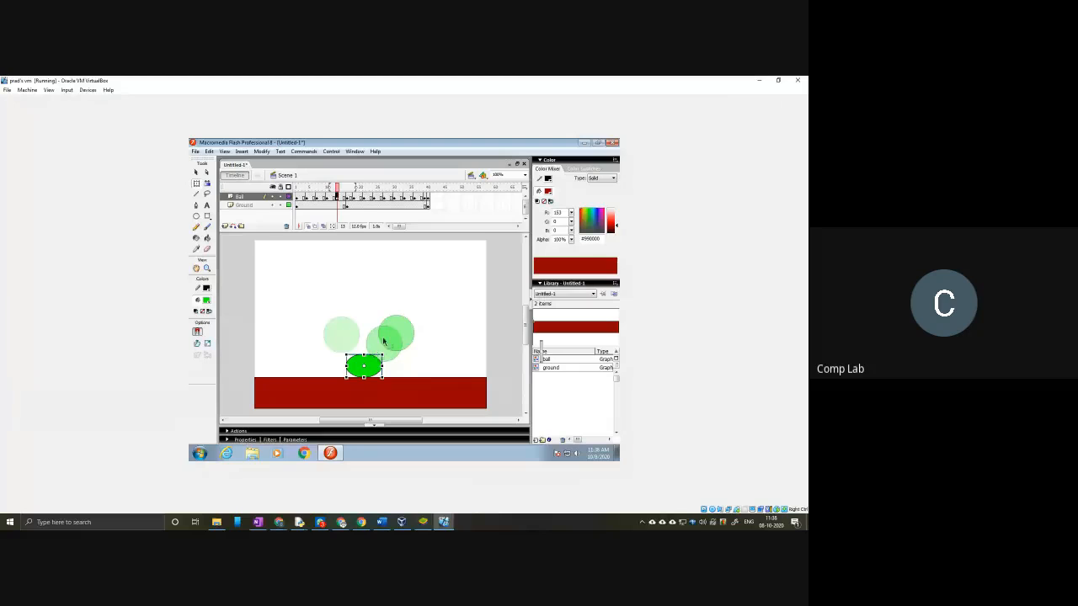
Step: Flatten the ball at Ball layer frame 16 and rotate it so its long axis points up and right
{"action": "left_click", "coordinate": [346, 199]}
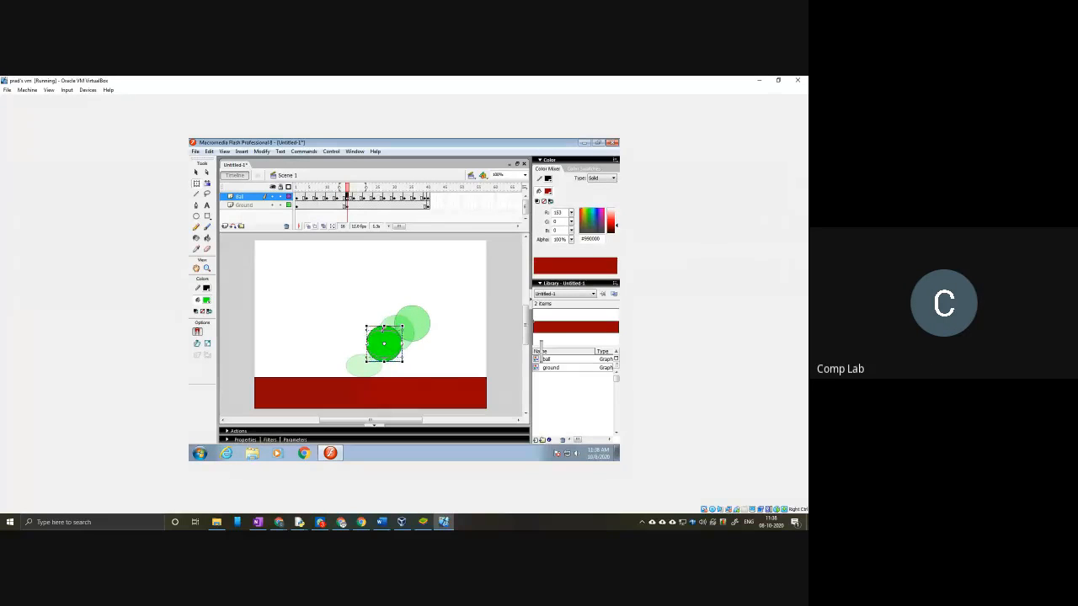
{"action": "left_click_drag", "start_coordinate": [402, 361], "coordinate": [404, 356]}
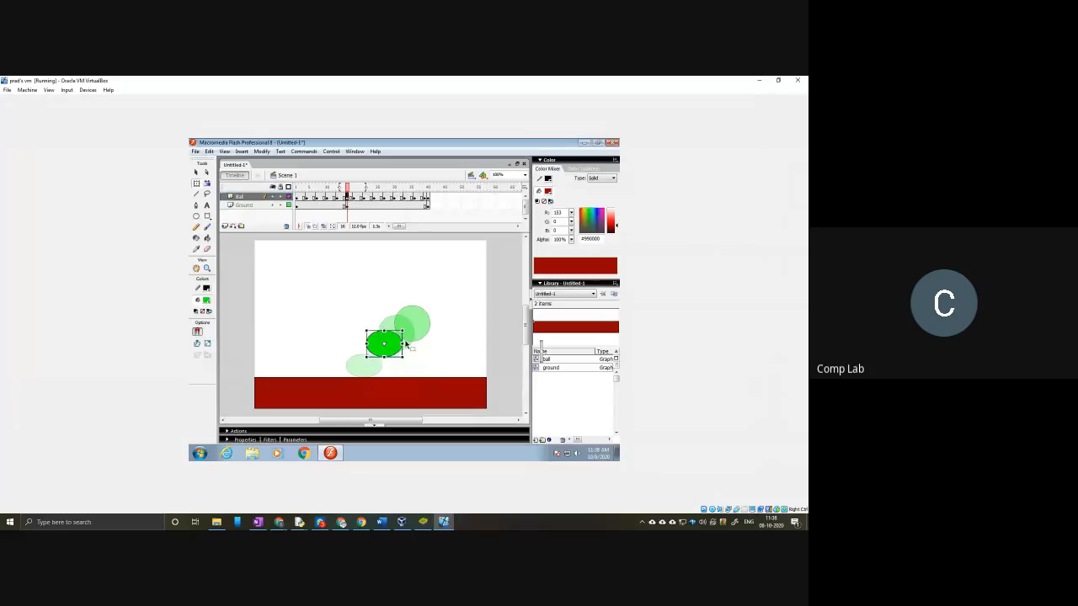
{"action": "left_click_drag", "start_coordinate": [406, 357], "coordinate": [413, 343]}
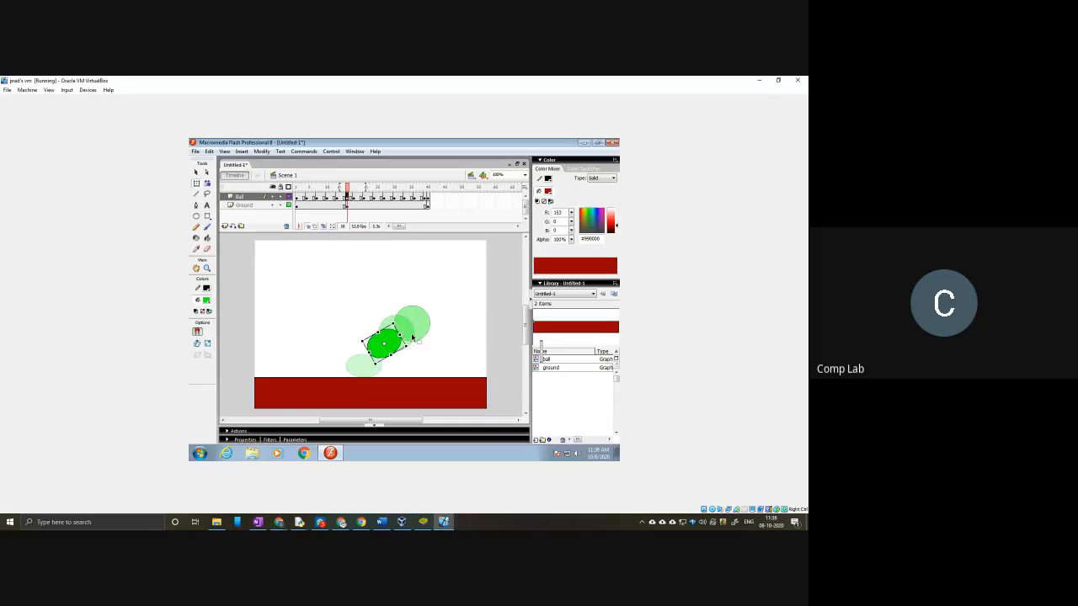
Step: Shrink the ball into a slight oval at Ball layer frame 18 and tilt it up and right, then deselect it
{"action": "left_click", "coordinate": [355, 197]}
{"action": "left_click_drag", "start_coordinate": [415, 314], "coordinate": [412, 325]}
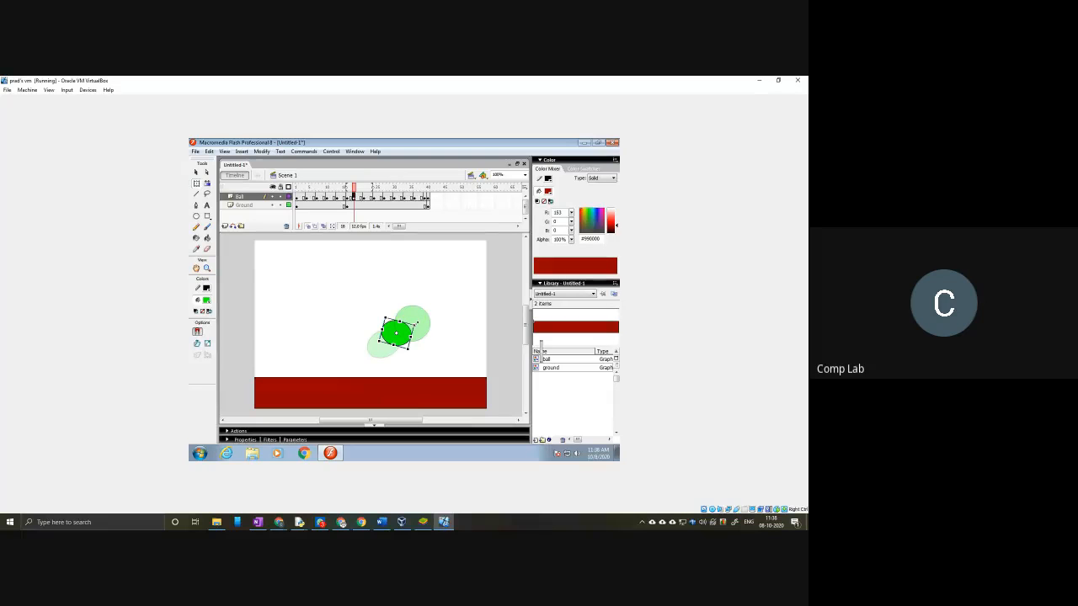
{"action": "left_click_drag", "start_coordinate": [419, 322], "coordinate": [420, 319]}
{"action": "left_click", "coordinate": [460, 329]}
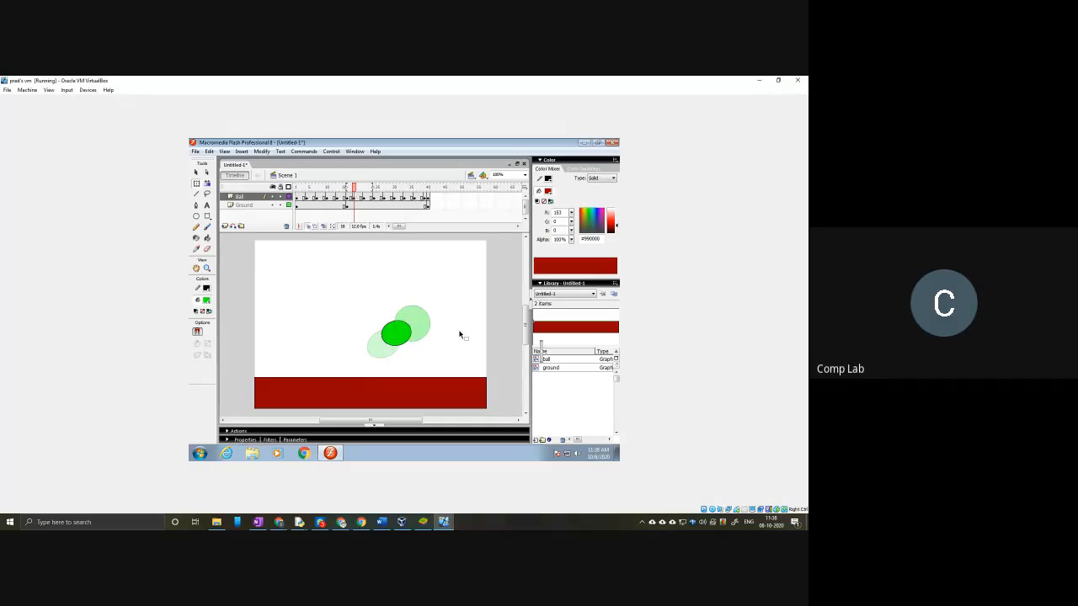
Step: Play the animation from frame 1 to check the squashed bounce
{"action": "left_click", "coordinate": [299, 197]}
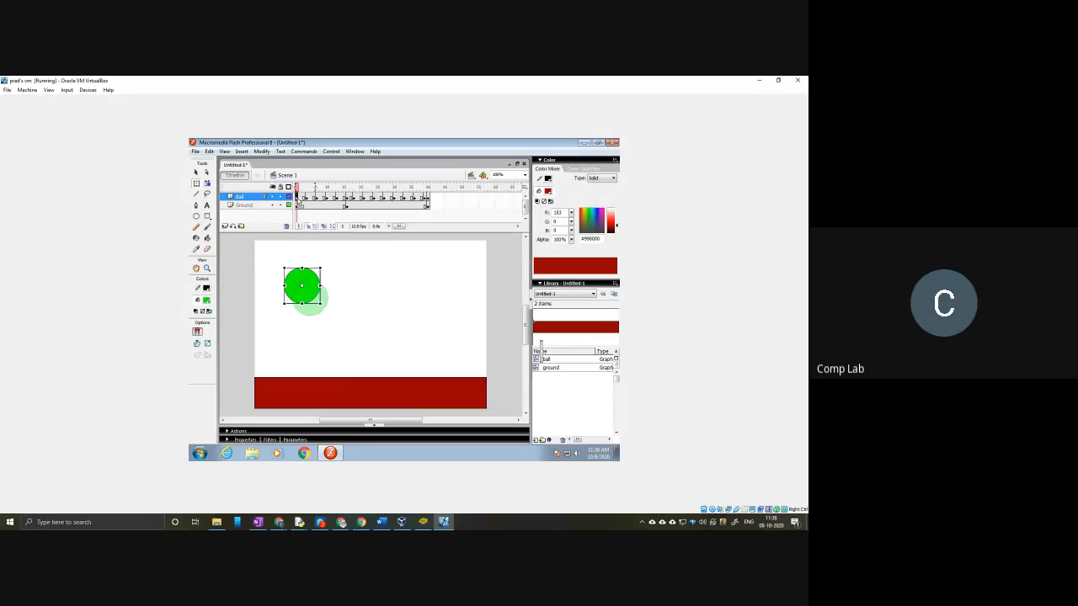
{"action": "key", "text": "Return"}
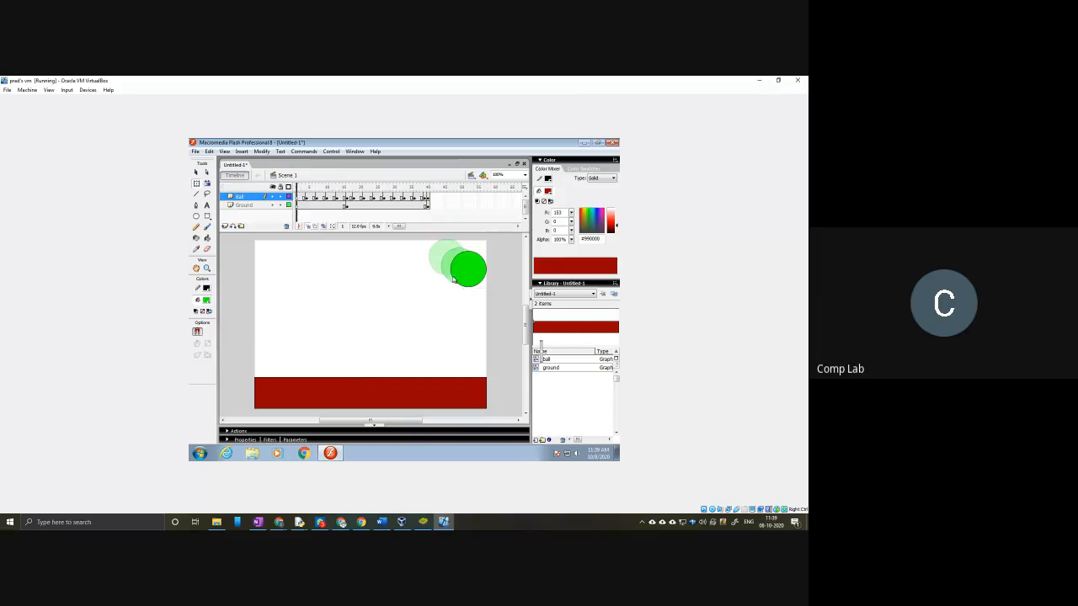
{"action": "key", "text": "Return"}
Step: Bring back the BlueStacks window, open the Google Play app search, and move the window aside again
{"action": "left_click_drag", "start_coordinate": [807, 116], "coordinate": [379, 90]}
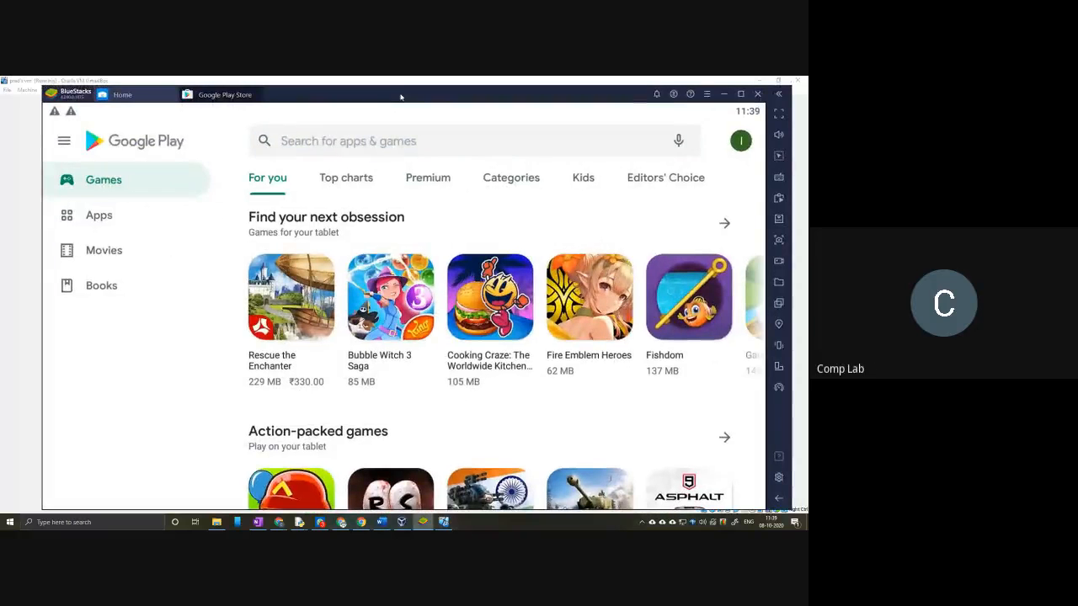
{"action": "left_click", "coordinate": [328, 140]}
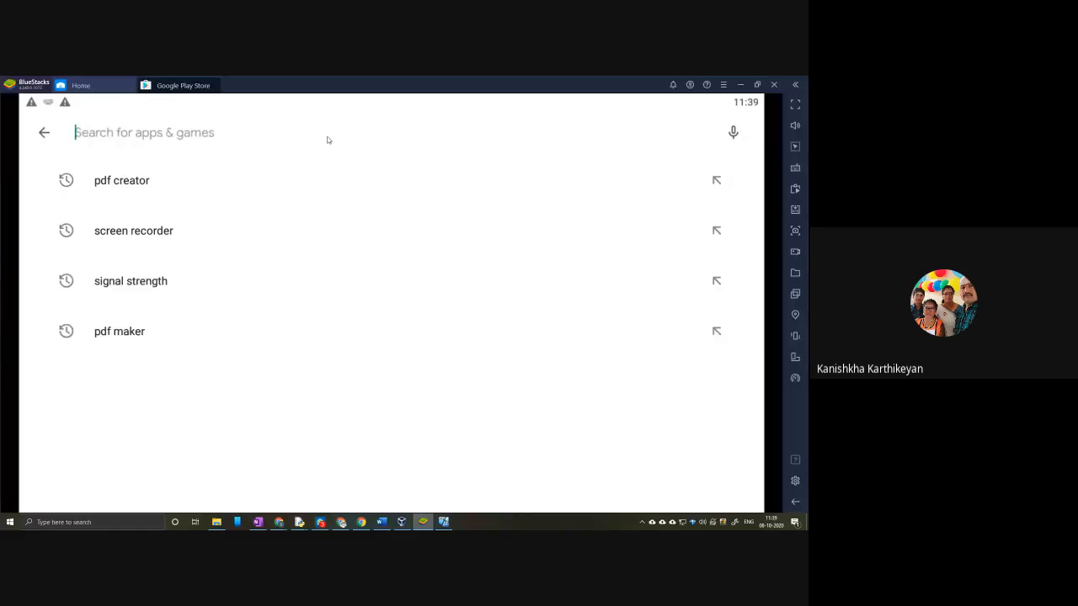
{"action": "left_click", "coordinate": [755, 84]}
{"action": "left_click_drag", "start_coordinate": [534, 101], "coordinate": [808, 113]}
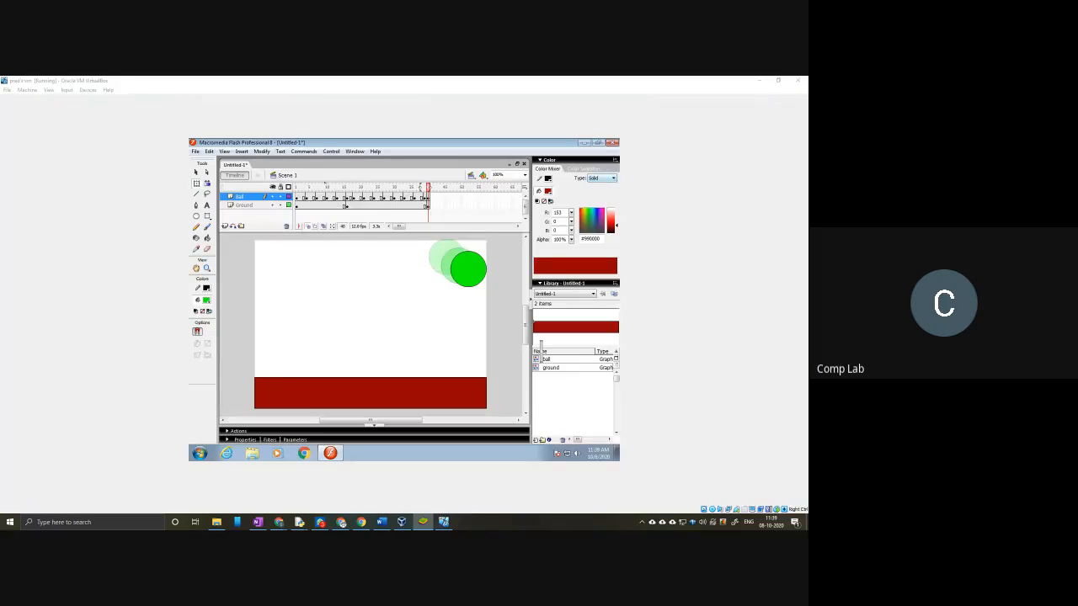
Step: Replay the bouncing ball animation from the first frame of the Ball layer
{"action": "left_click", "coordinate": [296, 196]}
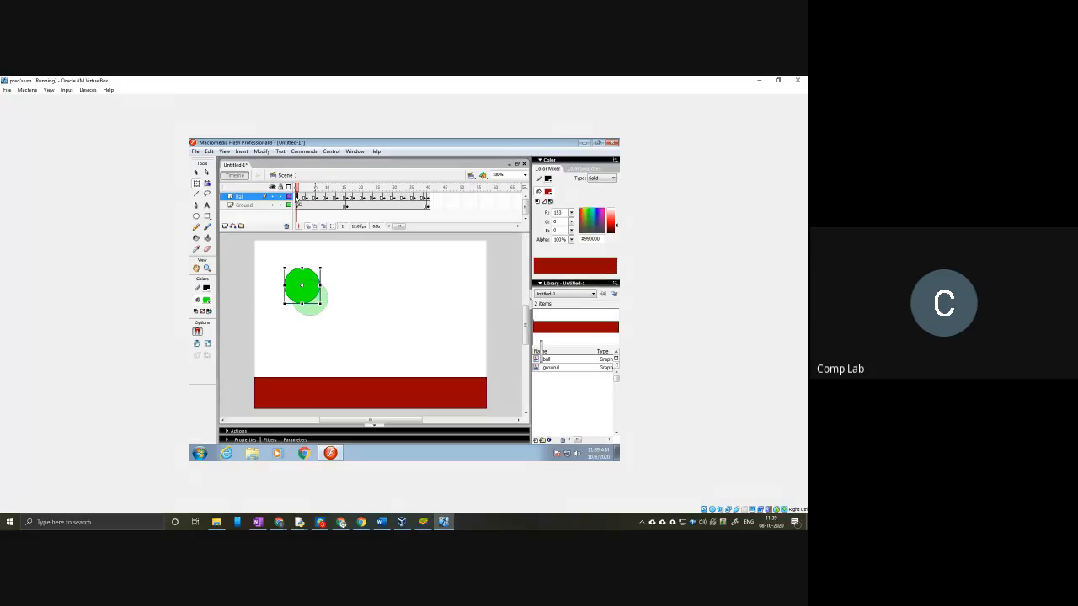
{"action": "key", "text": "Return"}
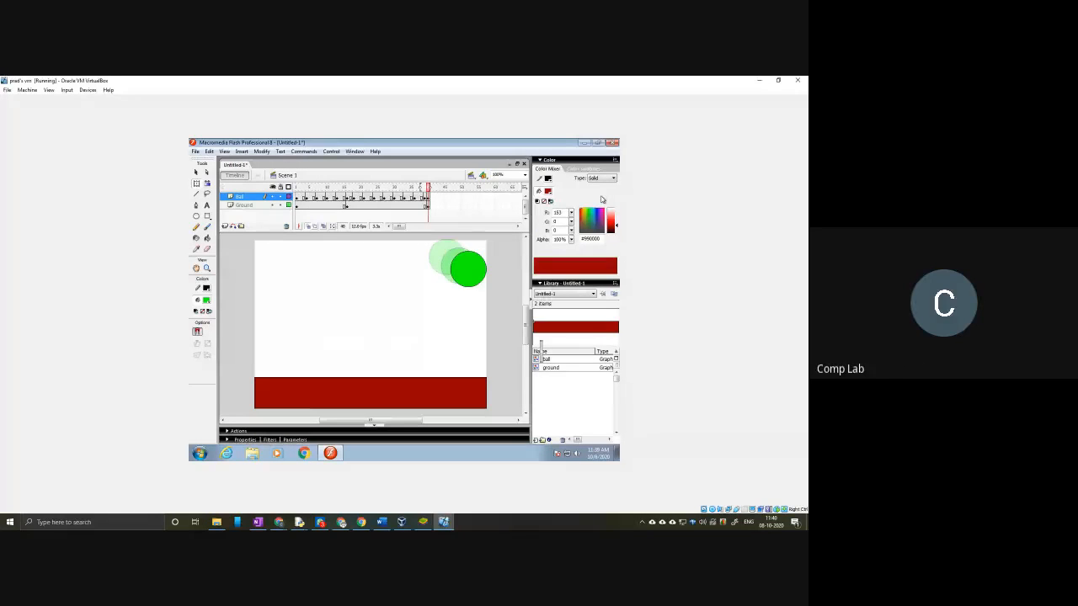
Step: Switch to BlueStacks, search Google Play for "flipaclip", and open the Flipaclip: Cartoon Animation Creator & Art Studio page
{"action": "left_click", "coordinate": [423, 522]}
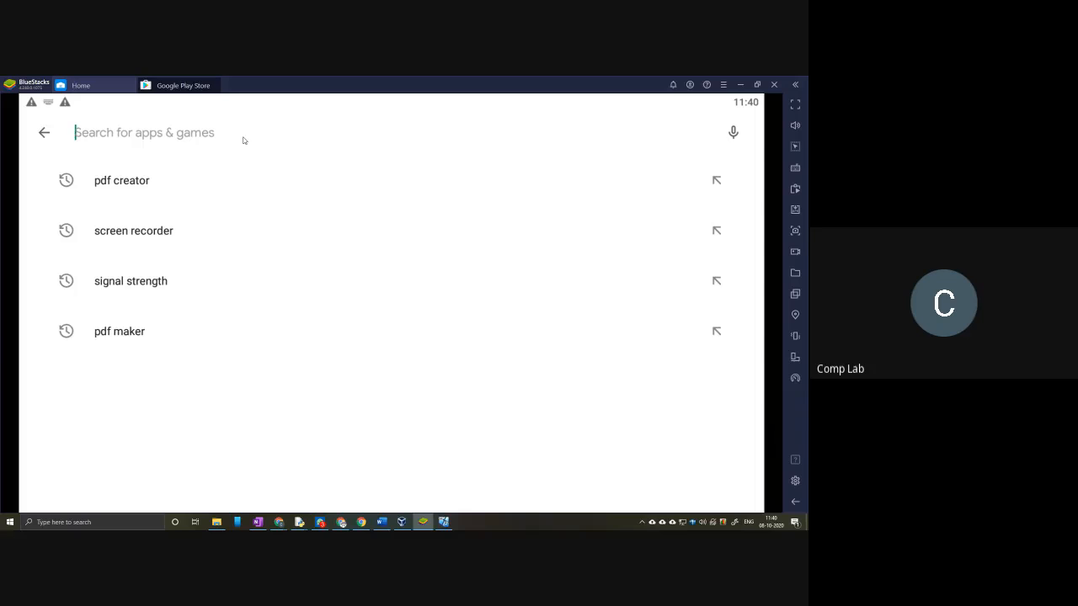
{"action": "type", "text": "flipaclip"}
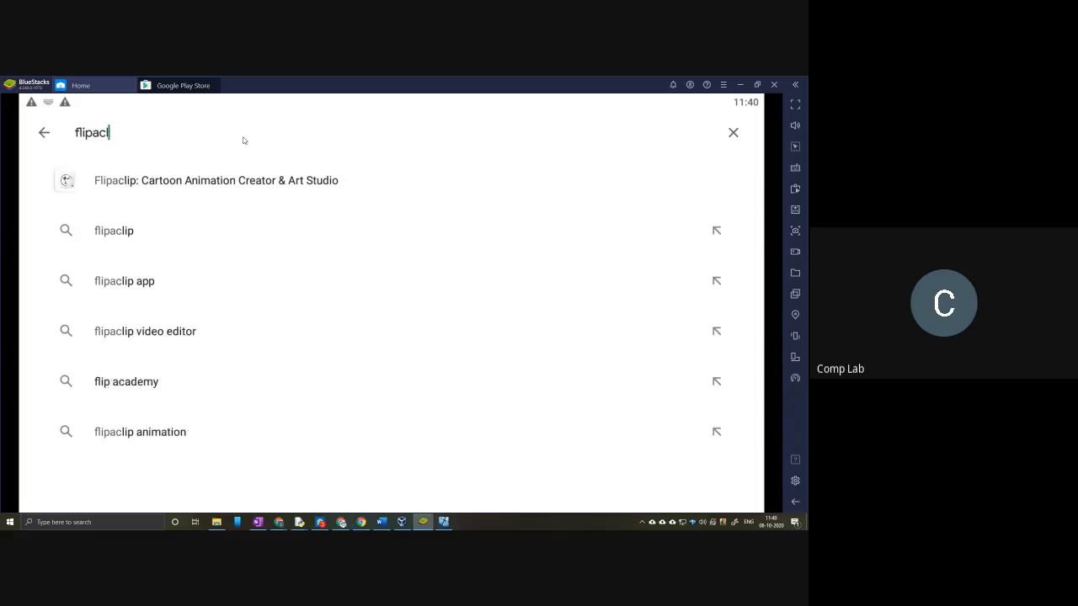
{"action": "key", "text": "BackSpace"}
{"action": "type", "text": "p"}
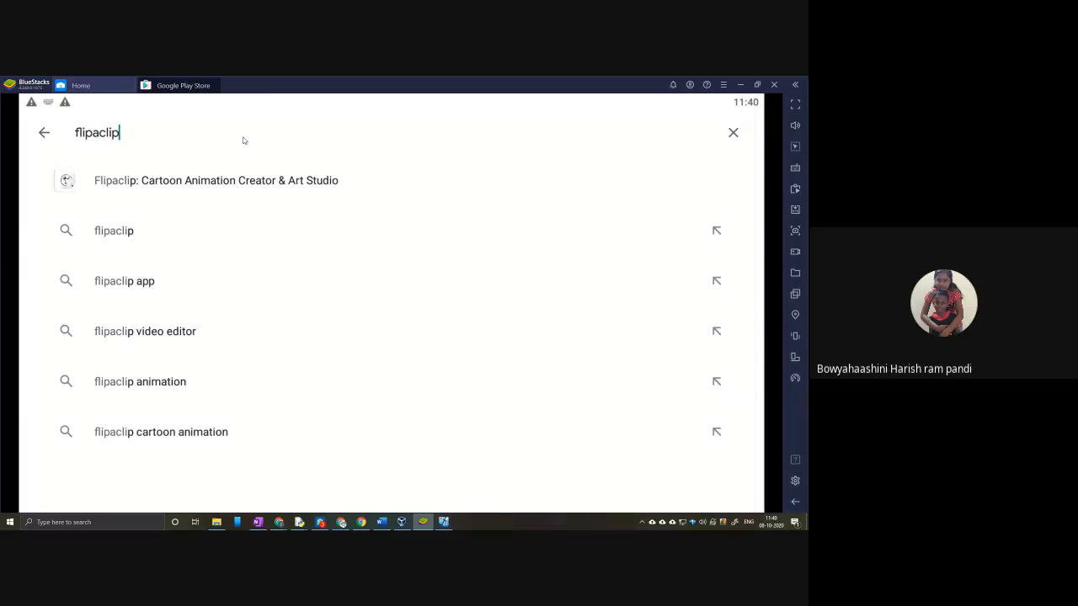
{"action": "key", "text": "Return"}
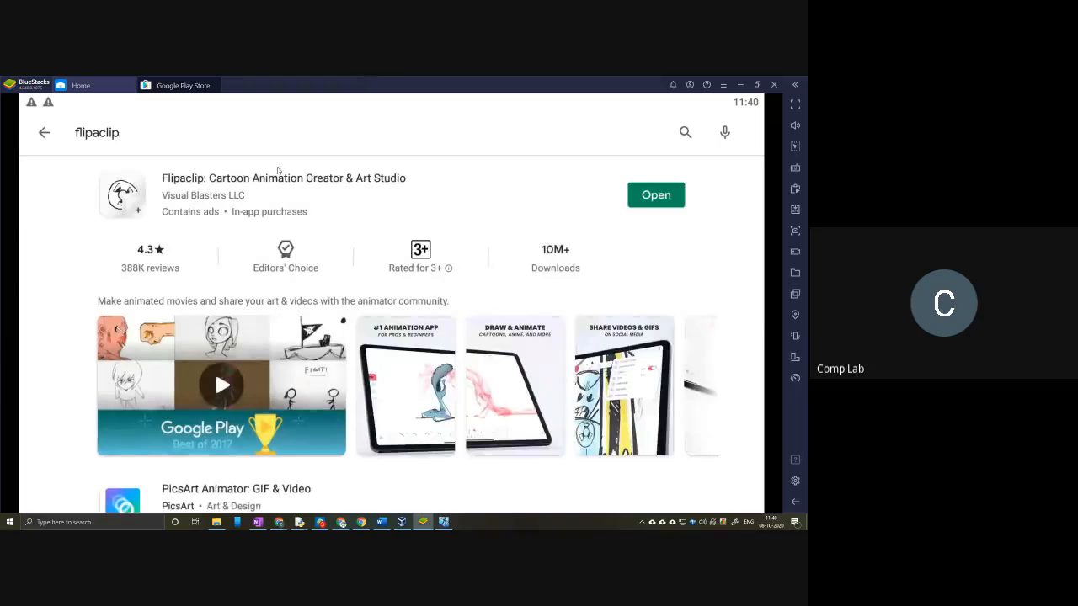
{"action": "left_click", "coordinate": [301, 181]}
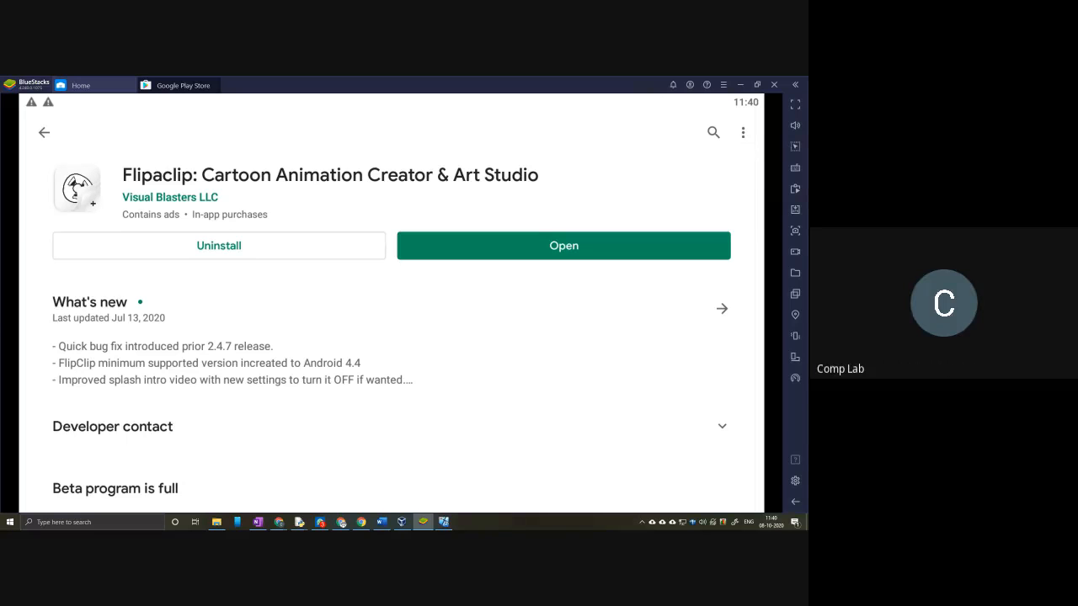
{"action": "left_click", "coordinate": [757, 85]}
{"action": "left_click_drag", "start_coordinate": [501, 95], "coordinate": [807, 112]}
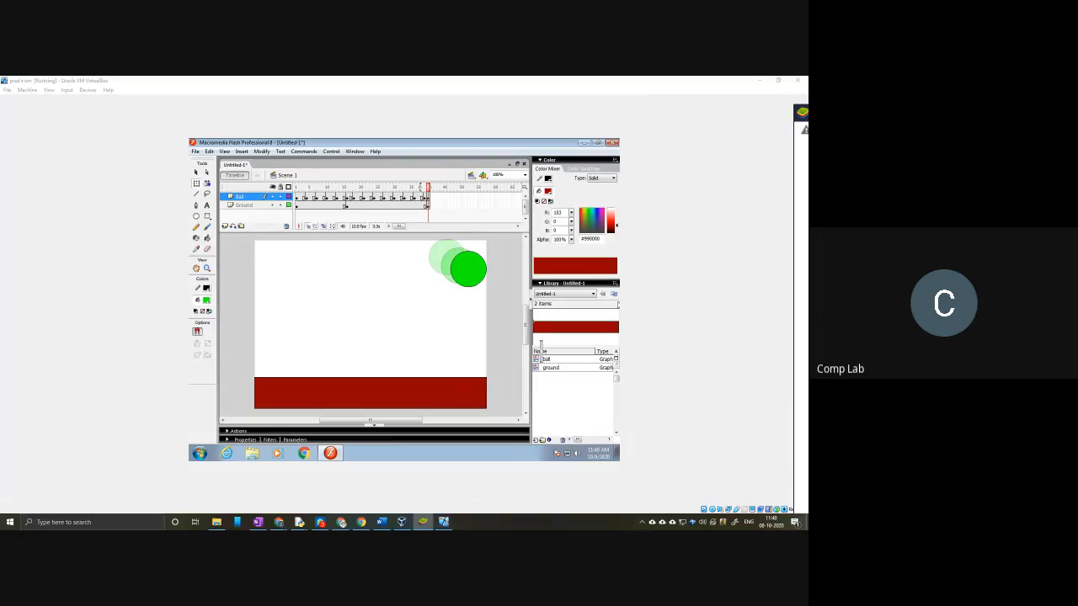
{"action": "left_click_drag", "start_coordinate": [808, 114], "coordinate": [368, 108]}
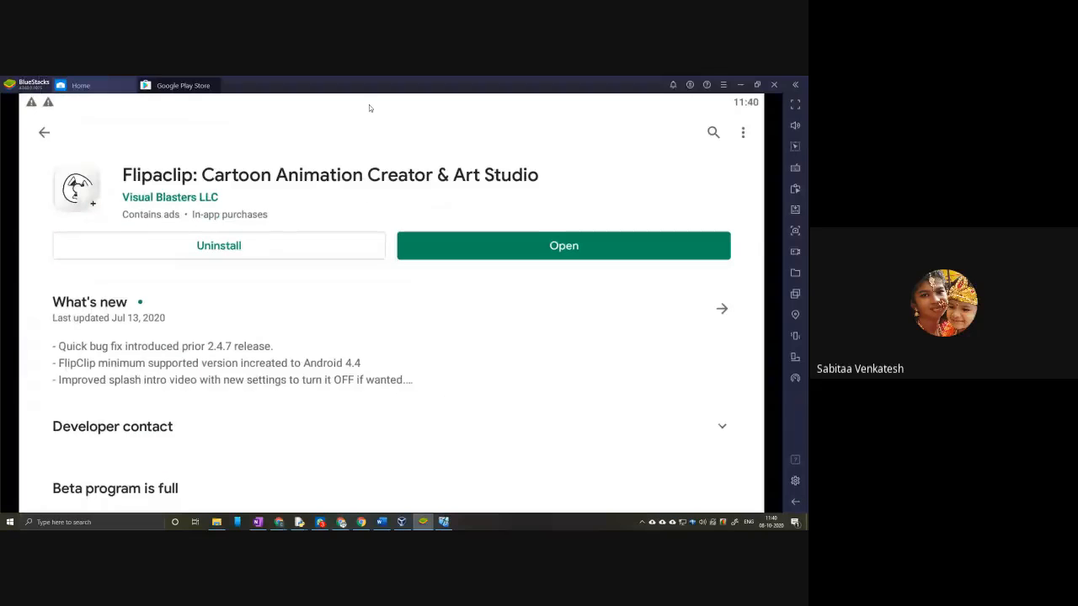
{"action": "double_click", "coordinate": [369, 107]}
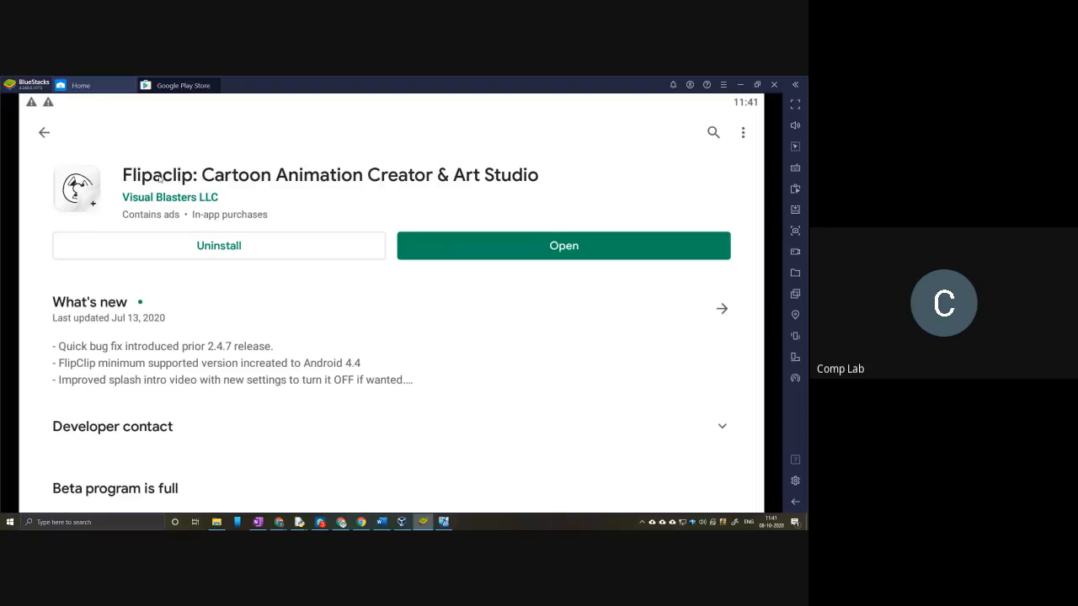
Step: Open the installed FlipaClip app from its store page
{"action": "left_click", "coordinate": [613, 248]}
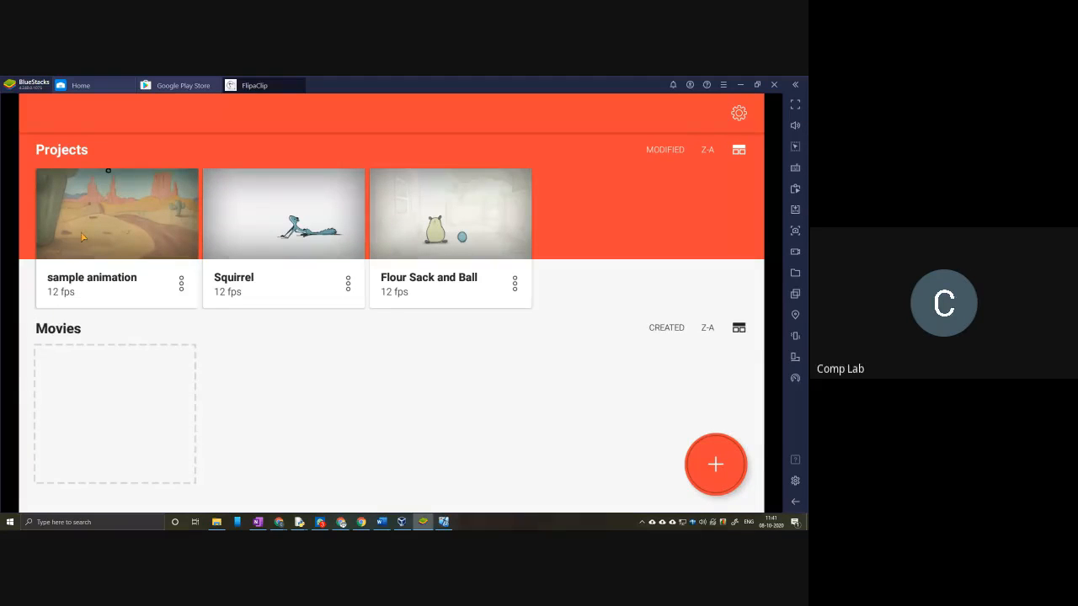
{"action": "left_click", "coordinate": [715, 464]}
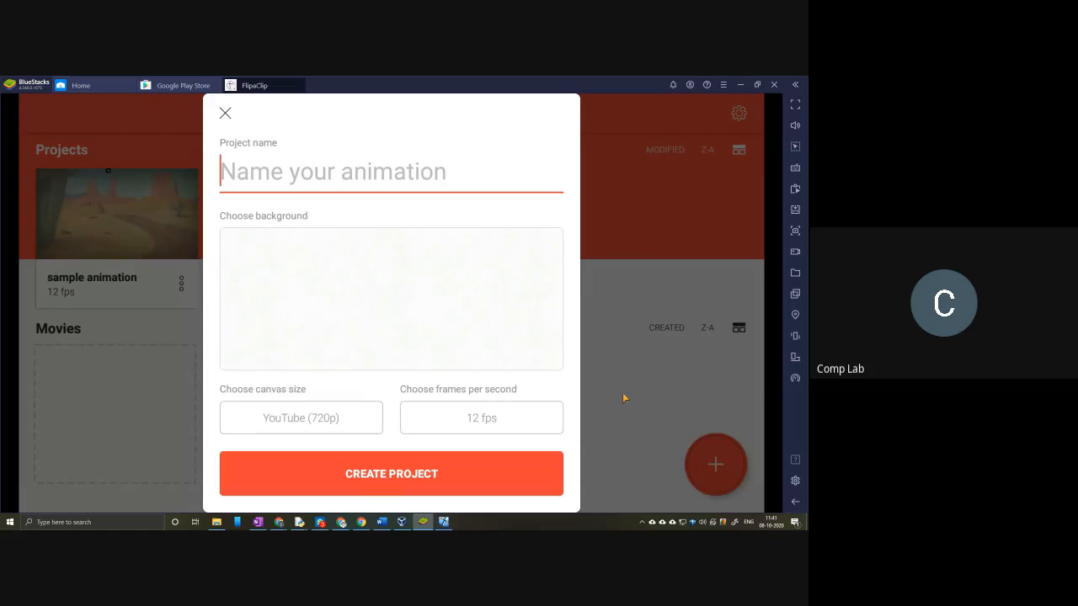
{"action": "left_click", "coordinate": [225, 113]}
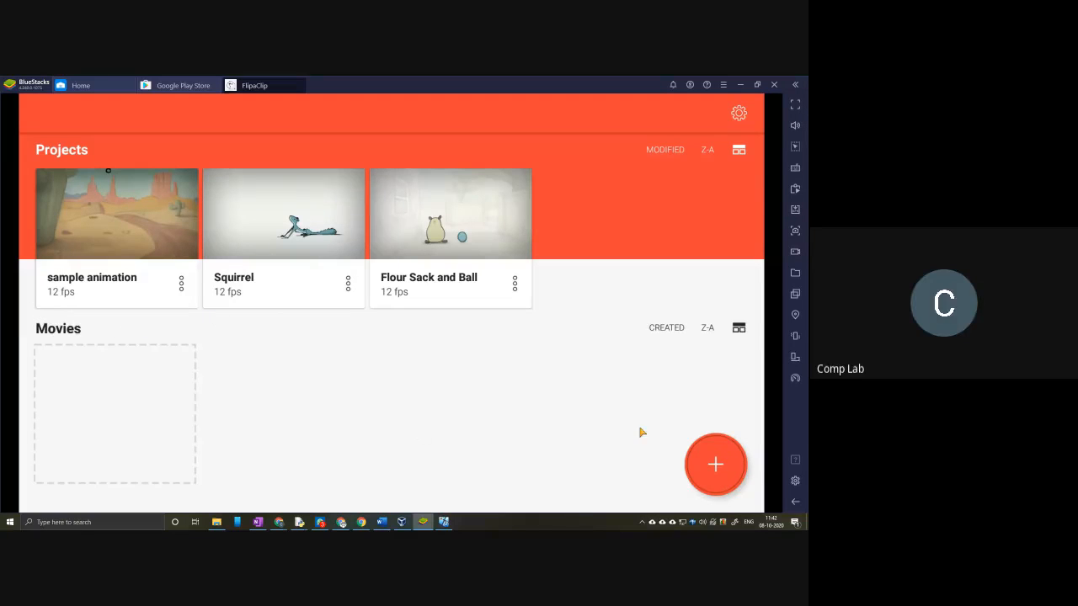
{"action": "left_click", "coordinate": [715, 464]}
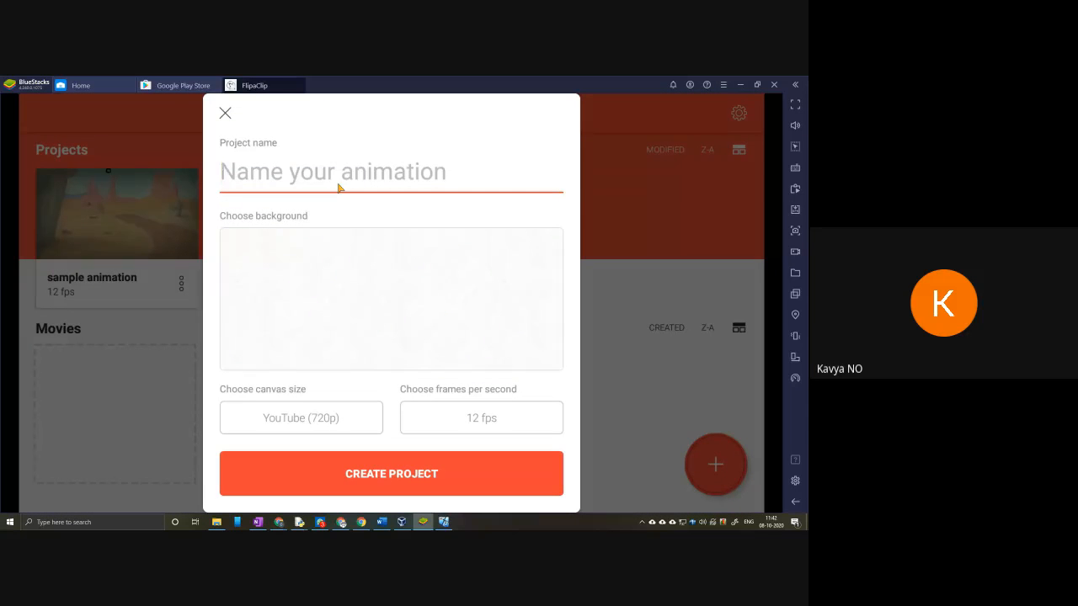
{"action": "type", "text": "my fisr"}
{"action": "key", "text": "BackSpace"}
{"action": "key", "text": "BackSpace"}
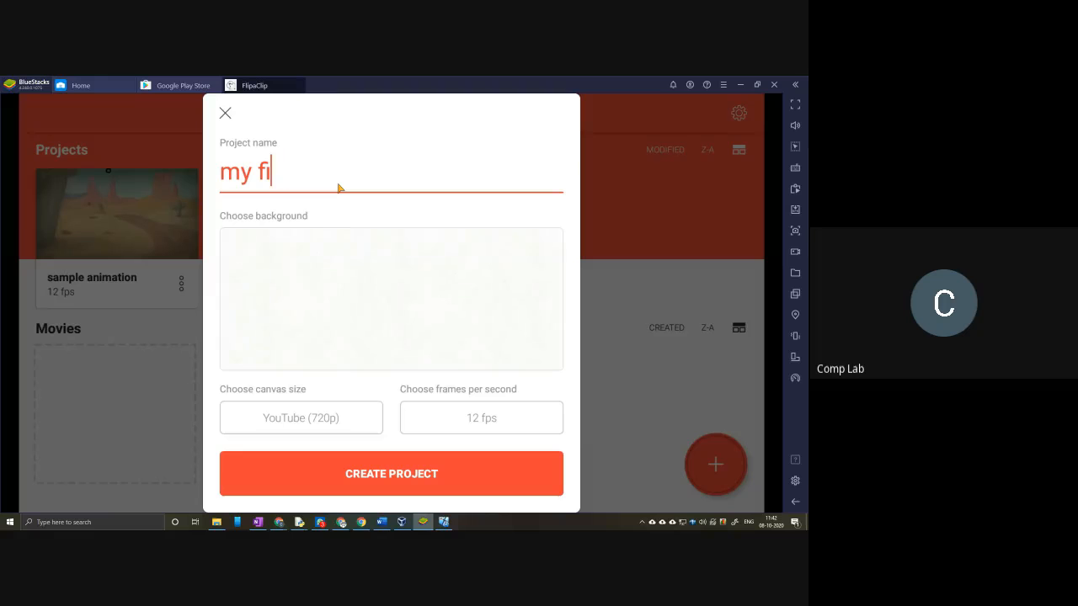
{"action": "type", "text": "rsa"}
{"action": "key", "text": "BackSpace"}
{"action": "type", "text": "t"}
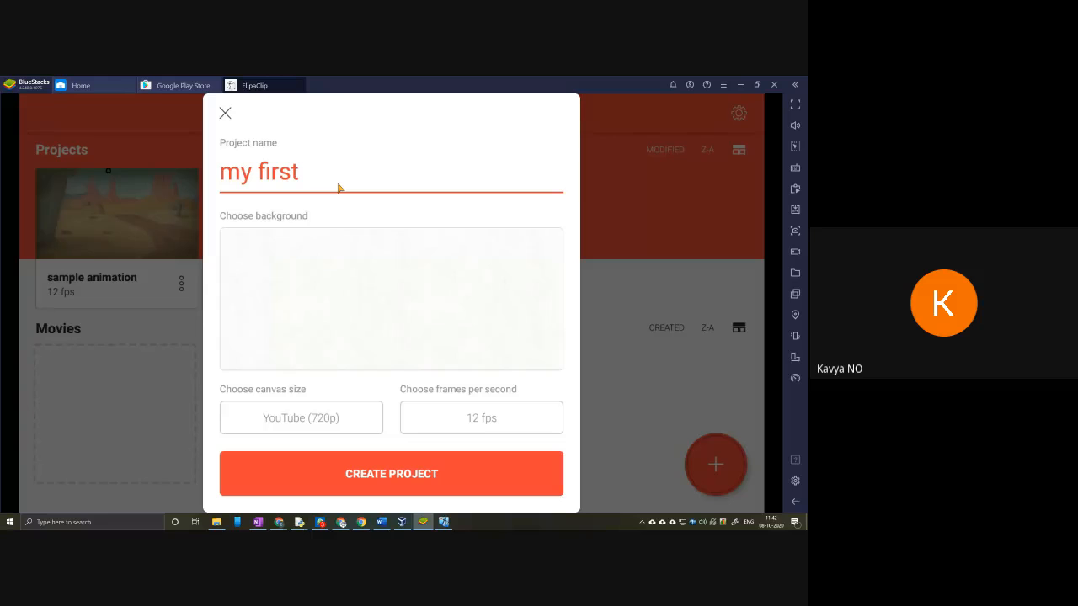
{"action": "type", "text": " animation"}
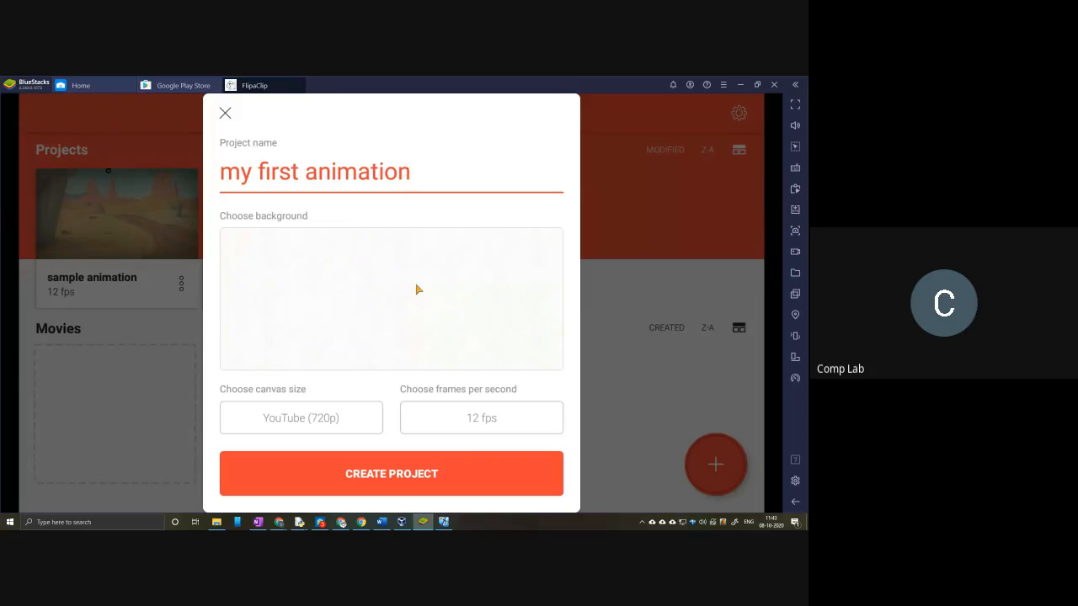
{"action": "left_click", "coordinate": [225, 112]}
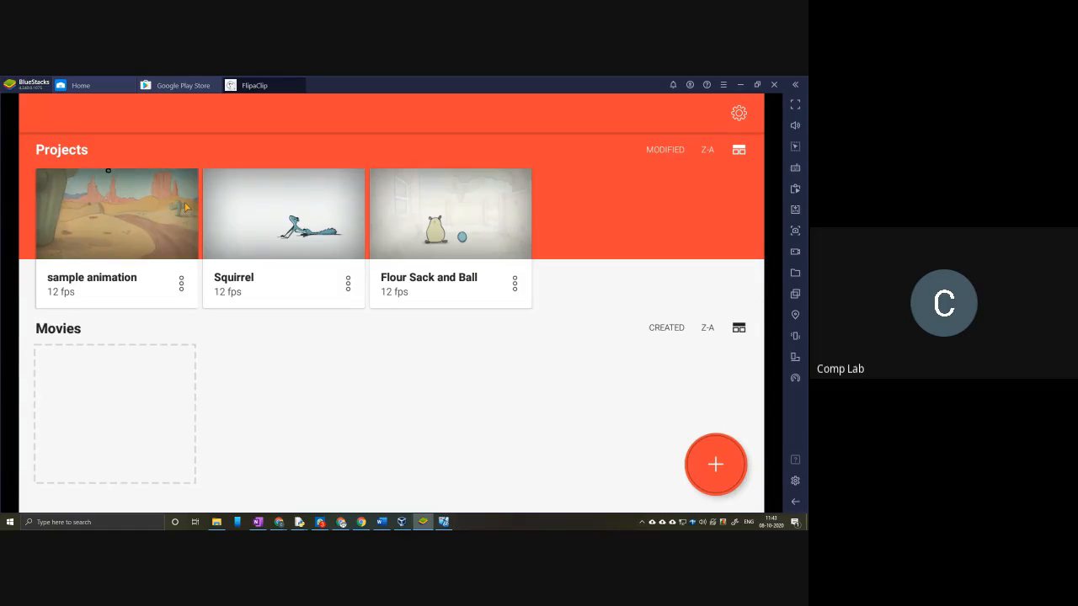
Step: Start a new project named "first animation" and give it the crumpled white paper background
{"action": "left_click", "coordinate": [716, 465]}
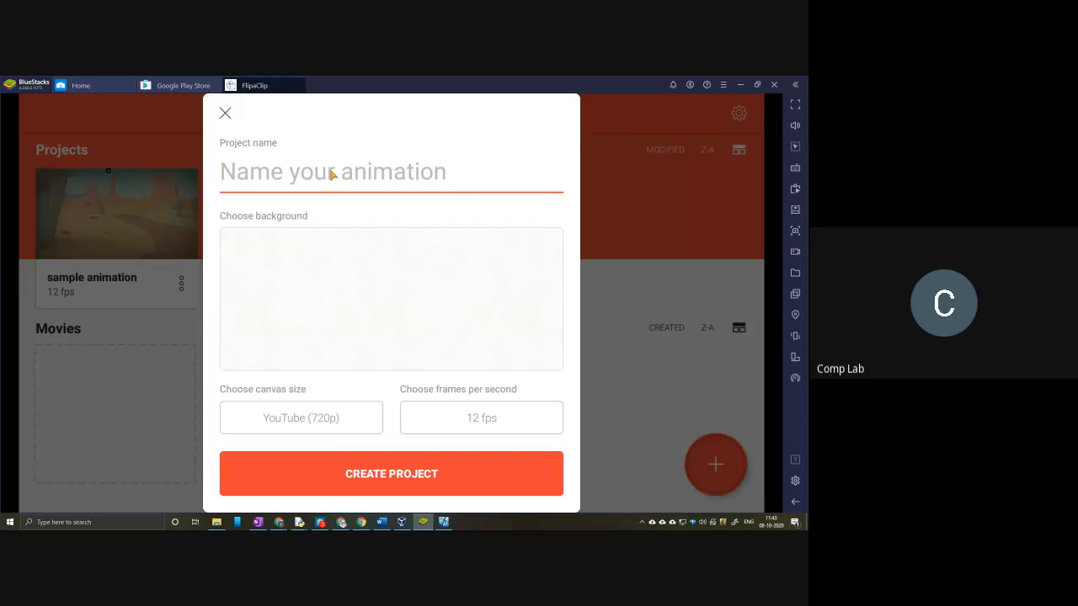
{"action": "type", "text": "fi"}
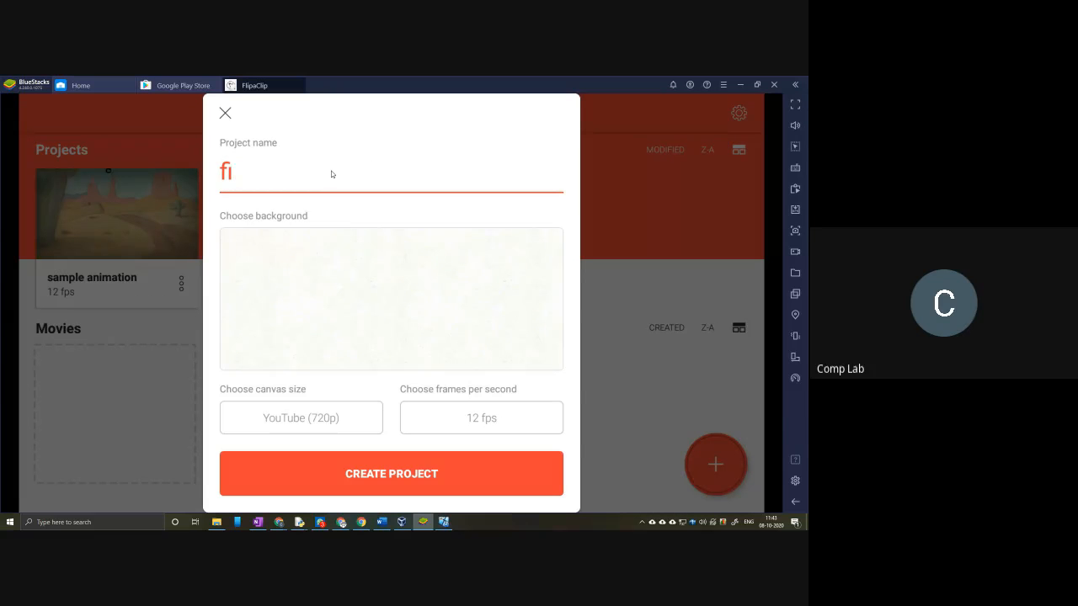
{"action": "type", "text": "rst animation"}
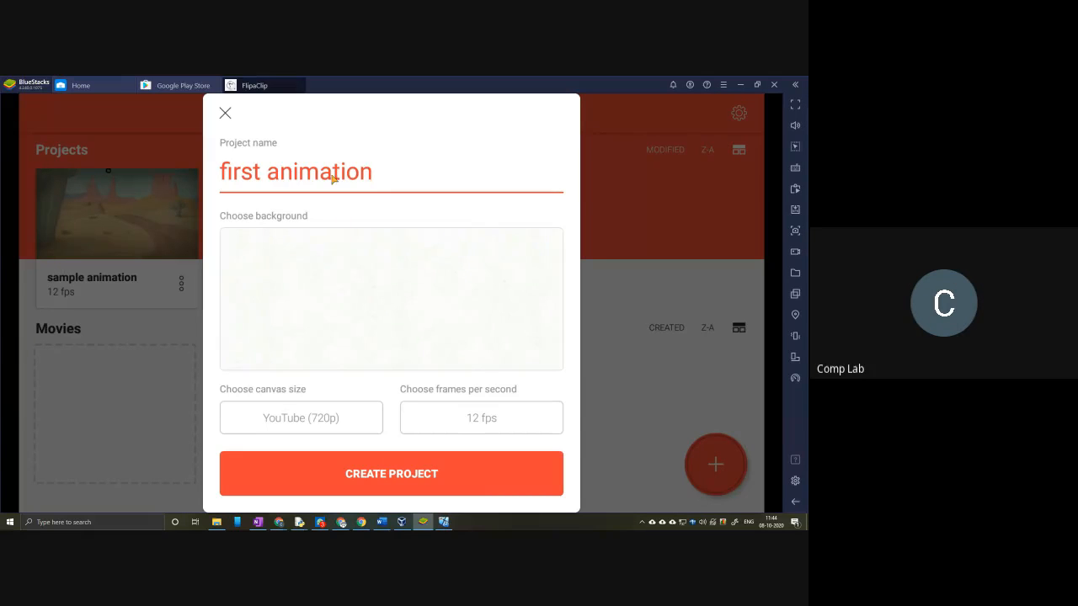
{"action": "left_click", "coordinate": [327, 287]}
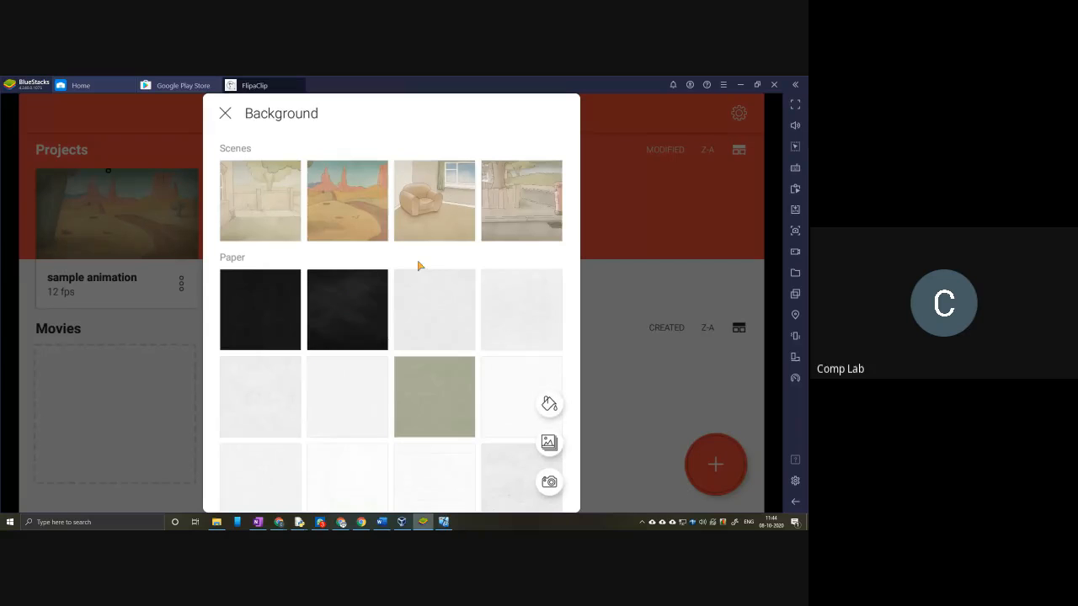
{"action": "scroll", "coordinate": [387, 294], "scroll_direction": "down", "scroll_amount": 5}
{"action": "left_click", "coordinate": [287, 274]}
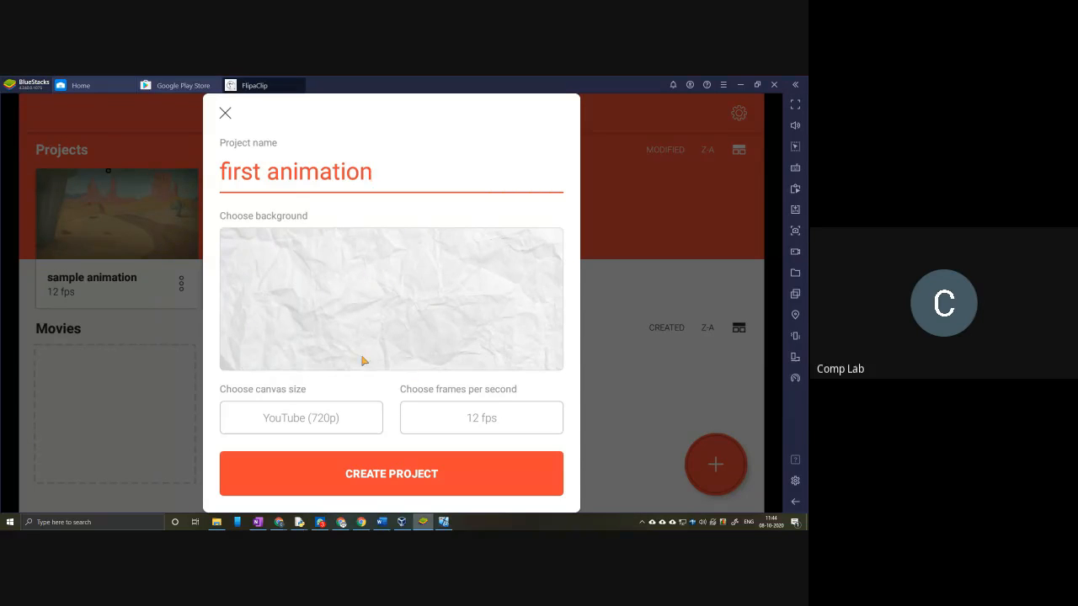
Step: Set the canvas size to YouTube (1080p) and create the project
{"action": "left_click", "coordinate": [314, 421]}
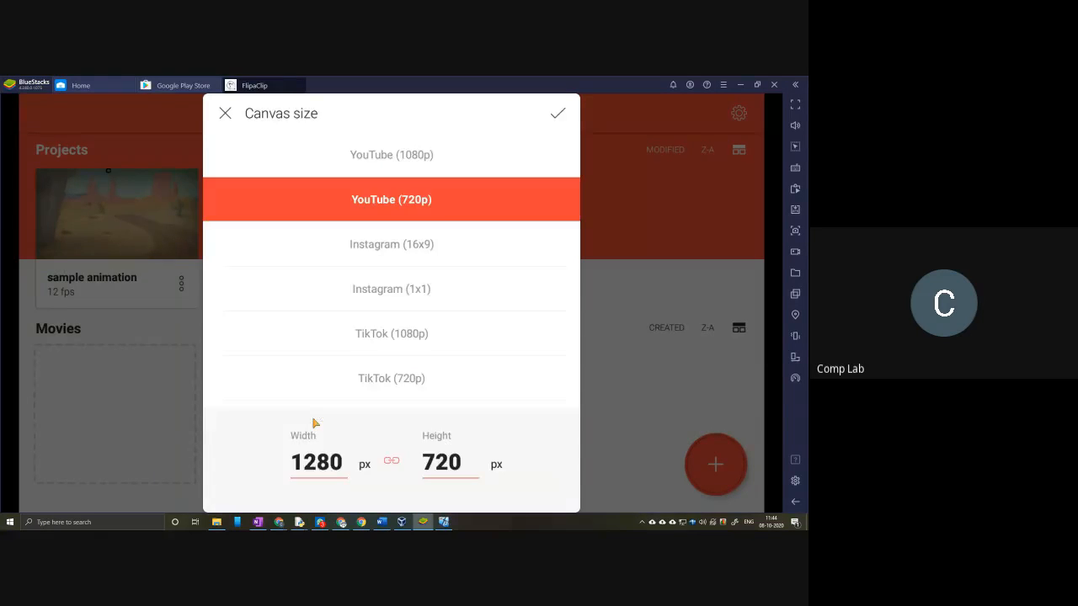
{"action": "left_click", "coordinate": [396, 162]}
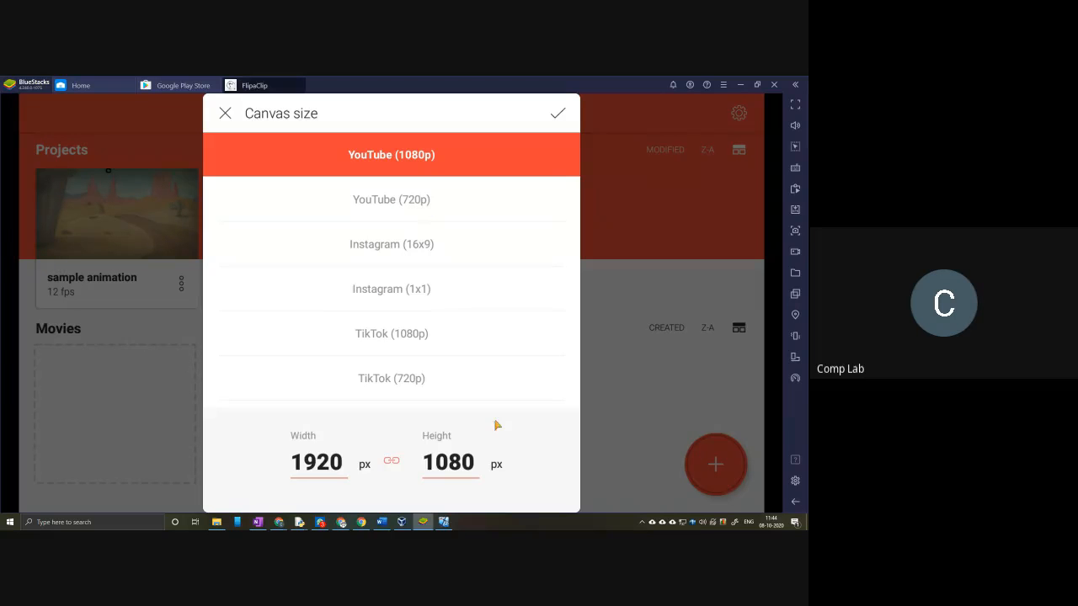
{"action": "left_click", "coordinate": [559, 112]}
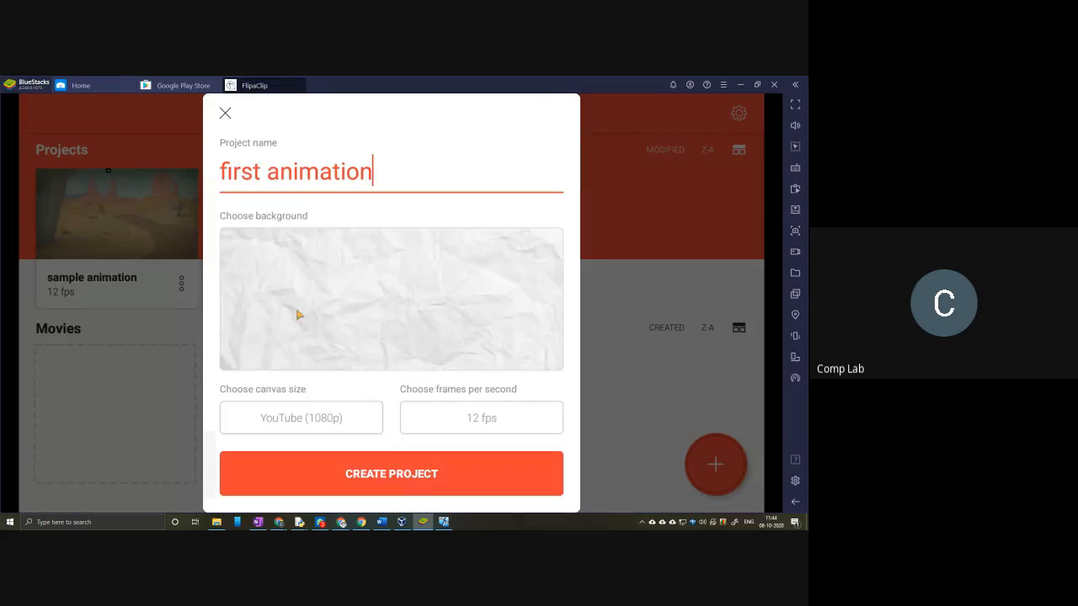
{"action": "left_click", "coordinate": [418, 480]}
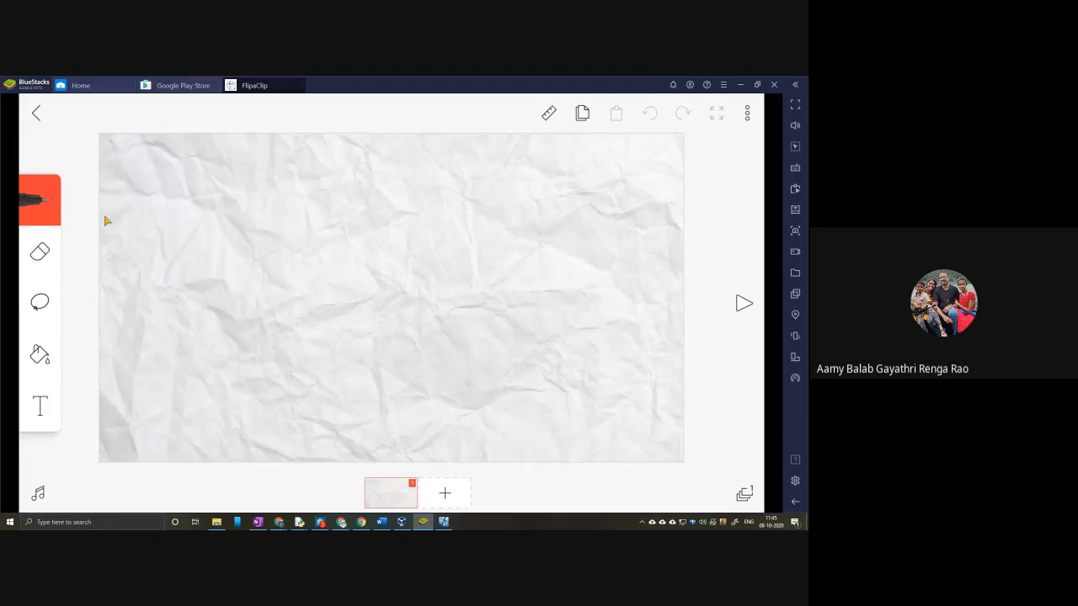
{"action": "left_click", "coordinate": [47, 204]}
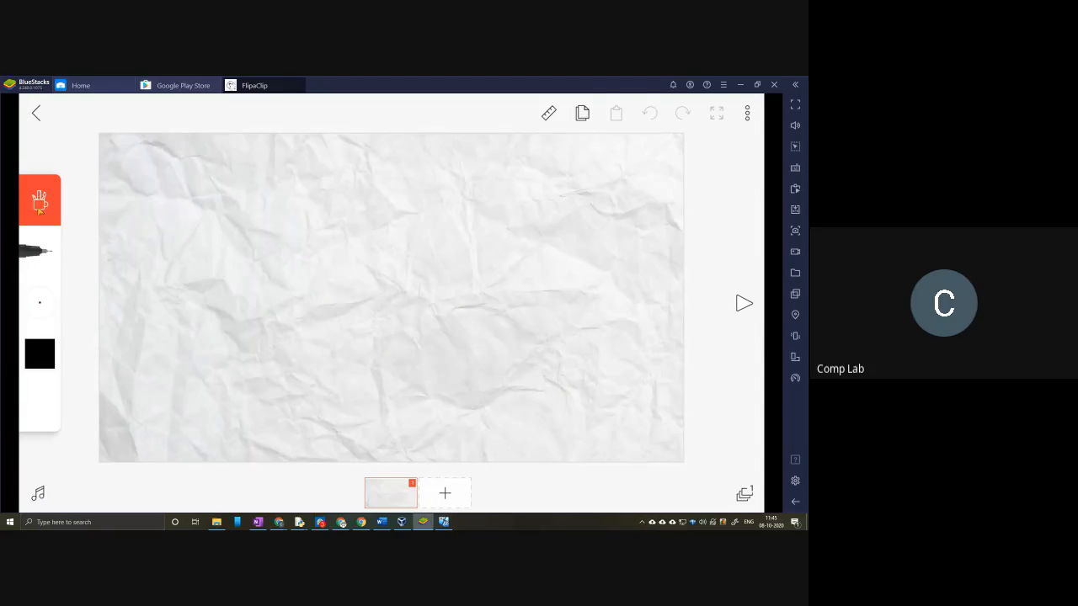
{"action": "left_click", "coordinate": [55, 310]}
{"action": "mouse_move", "coordinate": [51, 308]}
{"action": "left_mouse_down"}
{"action": "mouse_move", "coordinate": [116, 326]}
{"action": "mouse_move", "coordinate": [38, 305]}
{"action": "left_mouse_up"}
{"action": "left_click", "coordinate": [47, 214]}
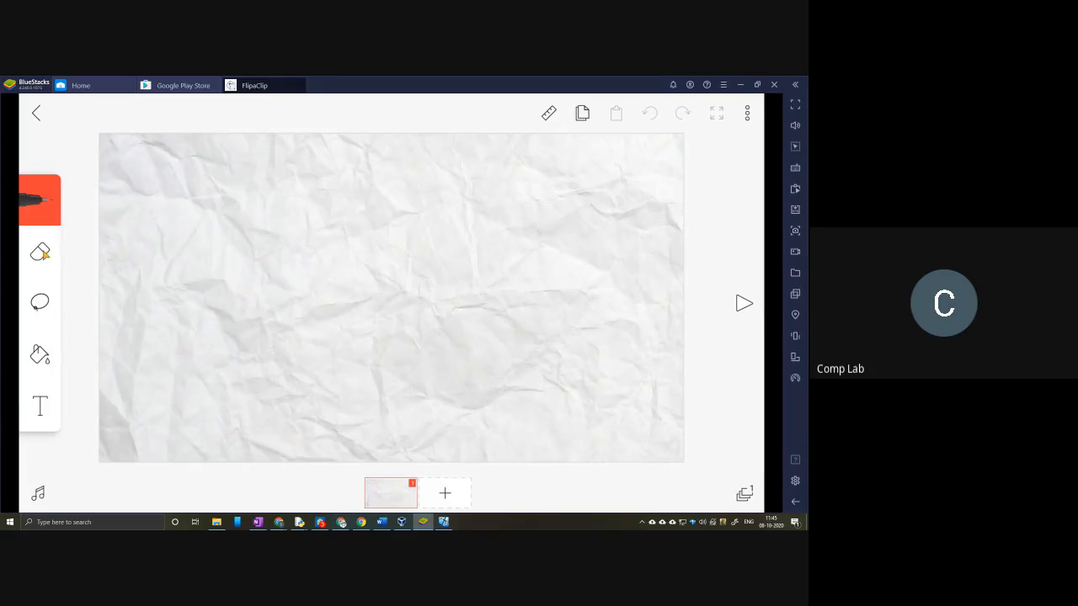
Step: Switch the drawing tool from the pen to the paintbrush, with a brush size of 4.40 mm
{"action": "left_click", "coordinate": [47, 205]}
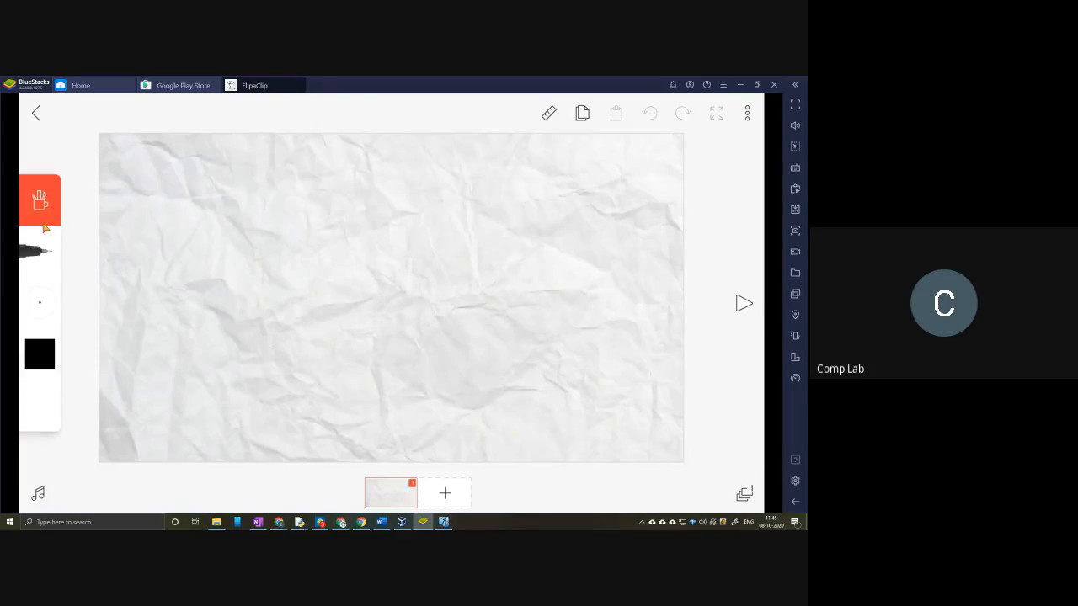
{"action": "left_click", "coordinate": [45, 354]}
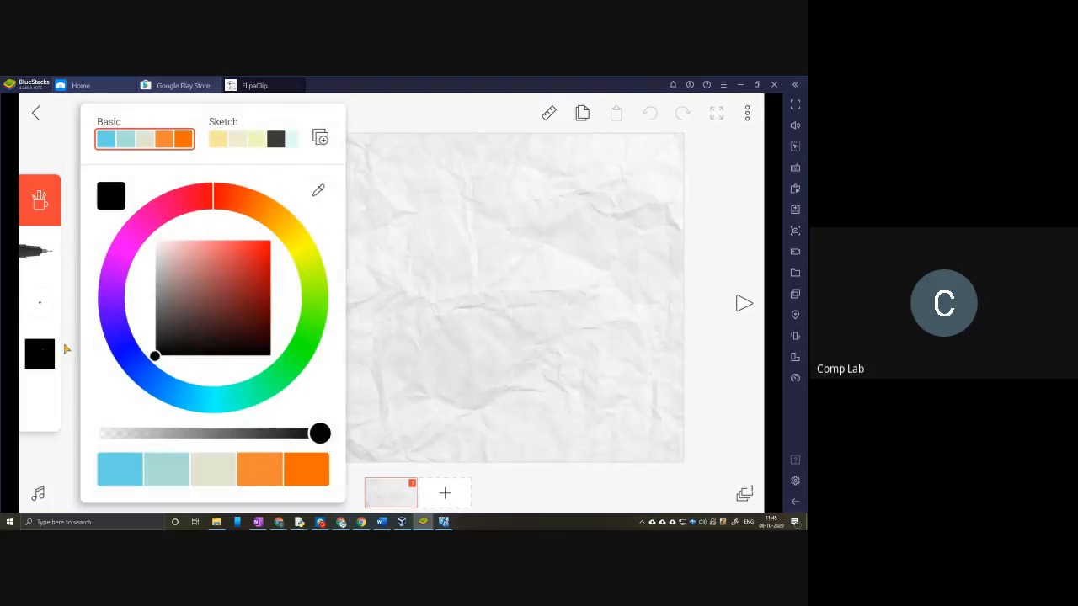
{"action": "left_click", "coordinate": [206, 196]}
{"action": "left_click", "coordinate": [59, 254]}
{"action": "left_click", "coordinate": [55, 259]}
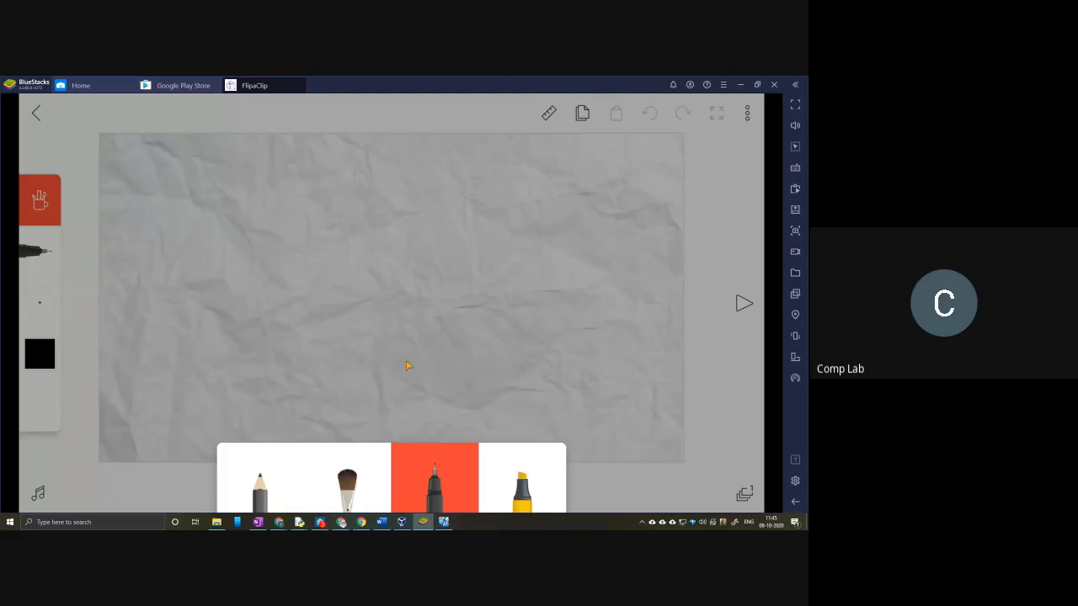
{"action": "left_click", "coordinate": [352, 486]}
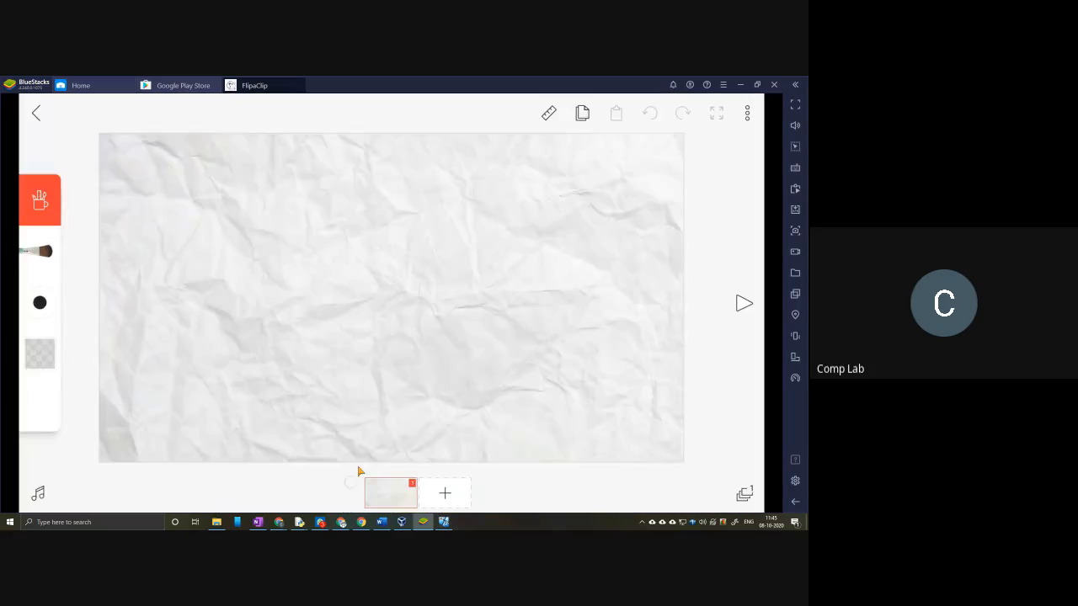
{"action": "mouse_move", "coordinate": [48, 302]}
{"action": "left_mouse_down"}
{"action": "mouse_move", "coordinate": [87, 312]}
{"action": "mouse_move", "coordinate": [41, 310]}
{"action": "left_mouse_up"}
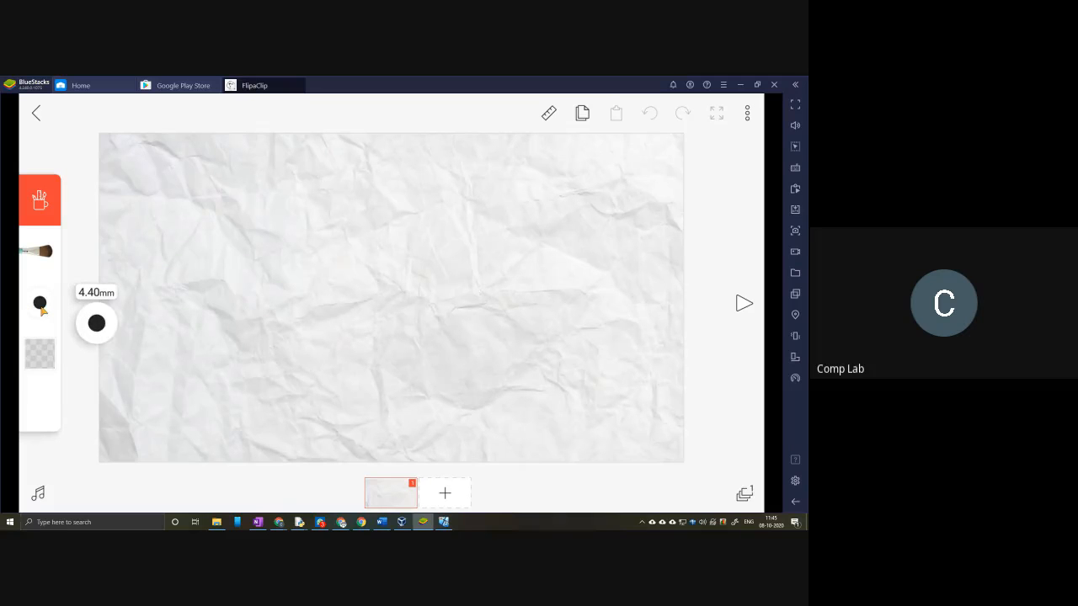
Step: Set the paintbrush colour to a bright red using the colour wheel and shade square
{"action": "left_click", "coordinate": [45, 362]}
{"action": "left_click", "coordinate": [186, 198]}
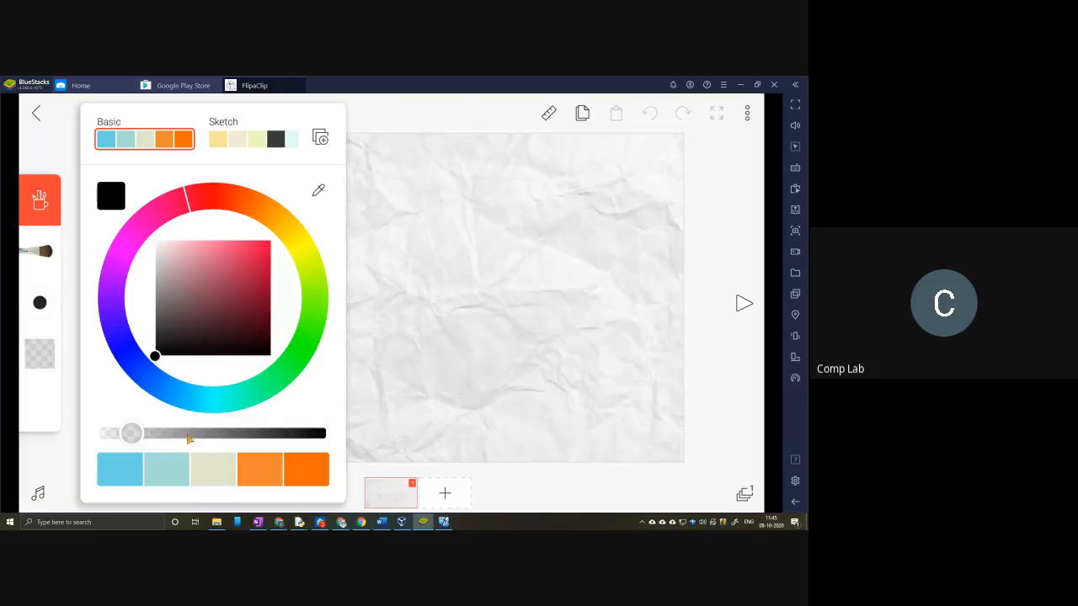
{"action": "left_click_drag", "start_coordinate": [200, 199], "coordinate": [217, 199]}
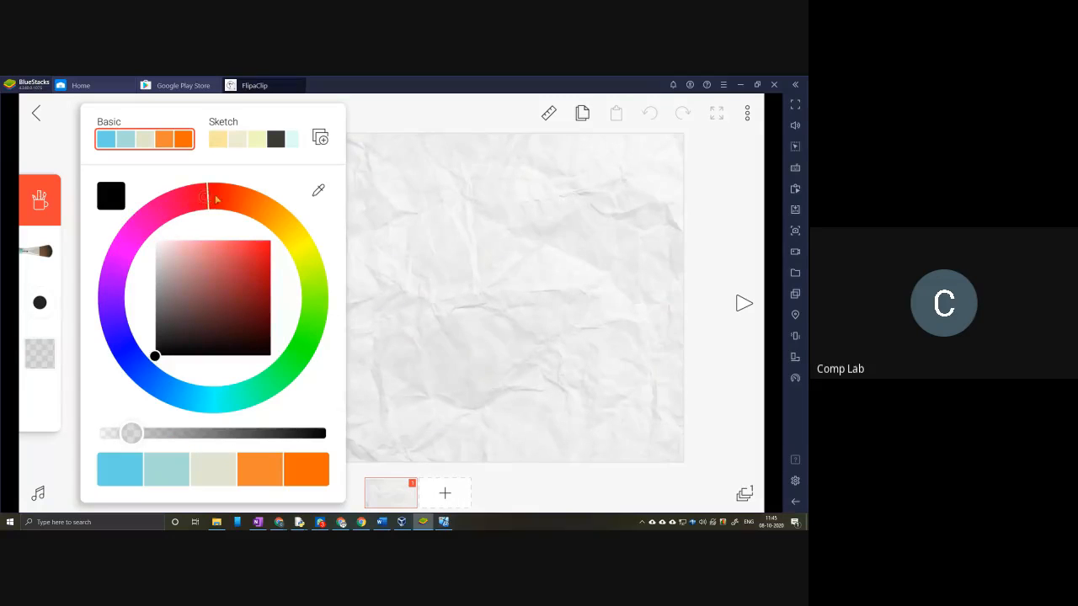
{"action": "left_click_drag", "start_coordinate": [155, 356], "coordinate": [253, 251]}
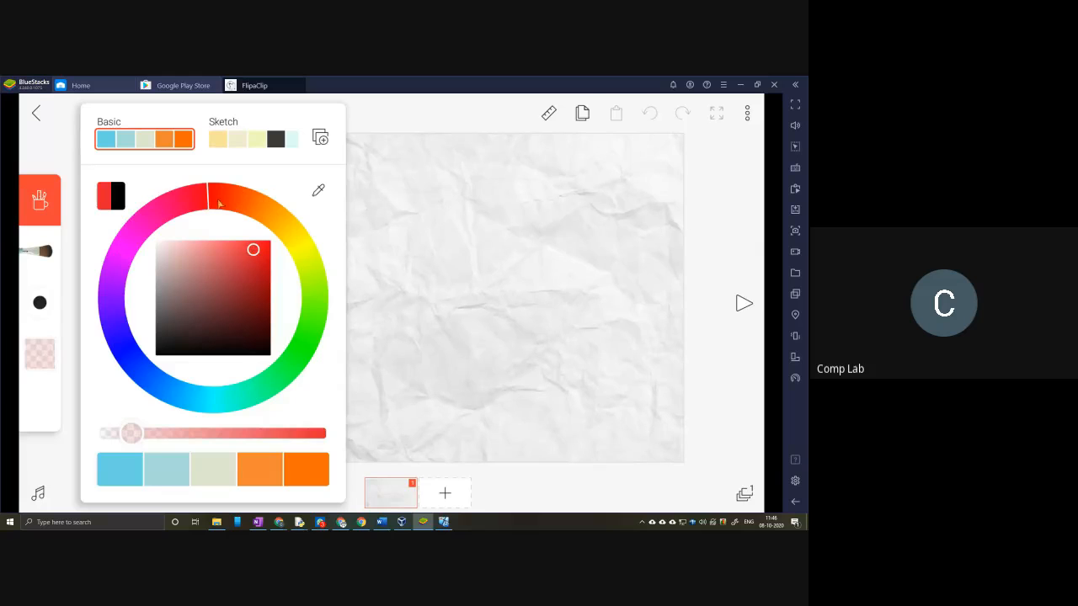
{"action": "left_click", "coordinate": [368, 237]}
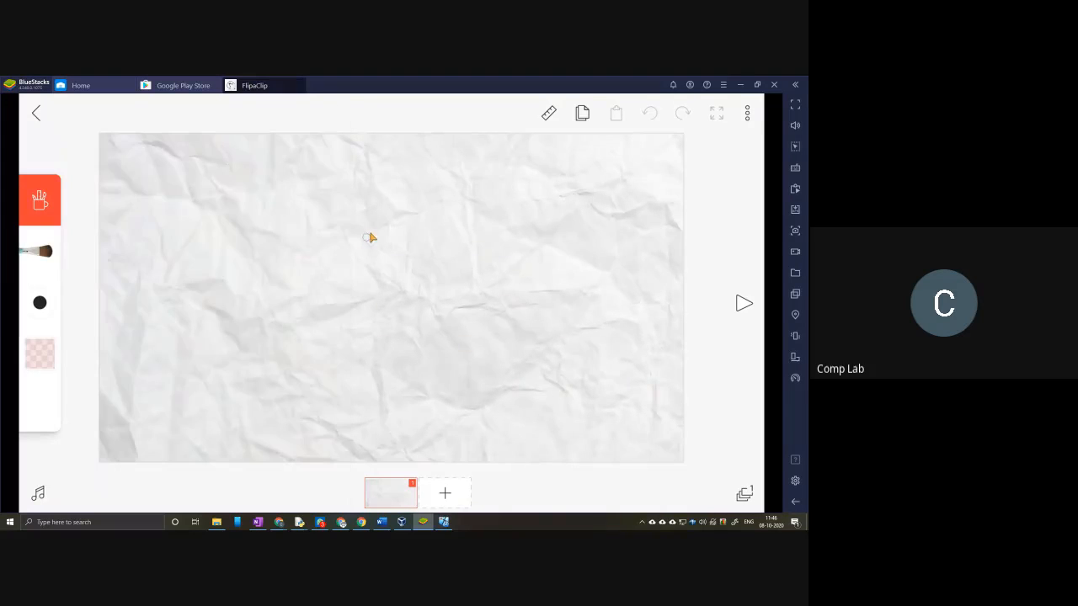
Step: Paint a circle in the upper left of frame 1, add a second frame, and paint a slightly smaller circle lower and further right
{"action": "mouse_move", "coordinate": [193, 185]}
{"action": "left_mouse_down"}
{"action": "mouse_move", "coordinate": [175, 217]}
{"action": "mouse_move", "coordinate": [192, 270]}
{"action": "mouse_move", "coordinate": [246, 287]}
{"action": "mouse_move", "coordinate": [296, 260]}
{"action": "mouse_move", "coordinate": [293, 186]}
{"action": "mouse_move", "coordinate": [264, 165]}
{"action": "mouse_move", "coordinate": [230, 166]}
{"action": "mouse_move", "coordinate": [189, 216]}
{"action": "left_mouse_up"}
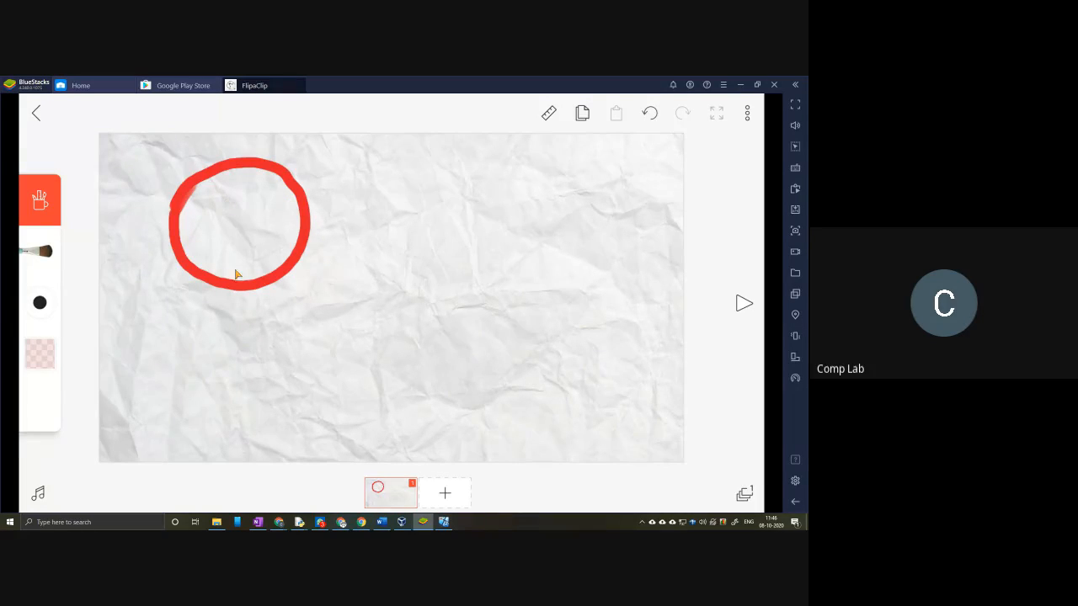
{"action": "left_click", "coordinate": [445, 496]}
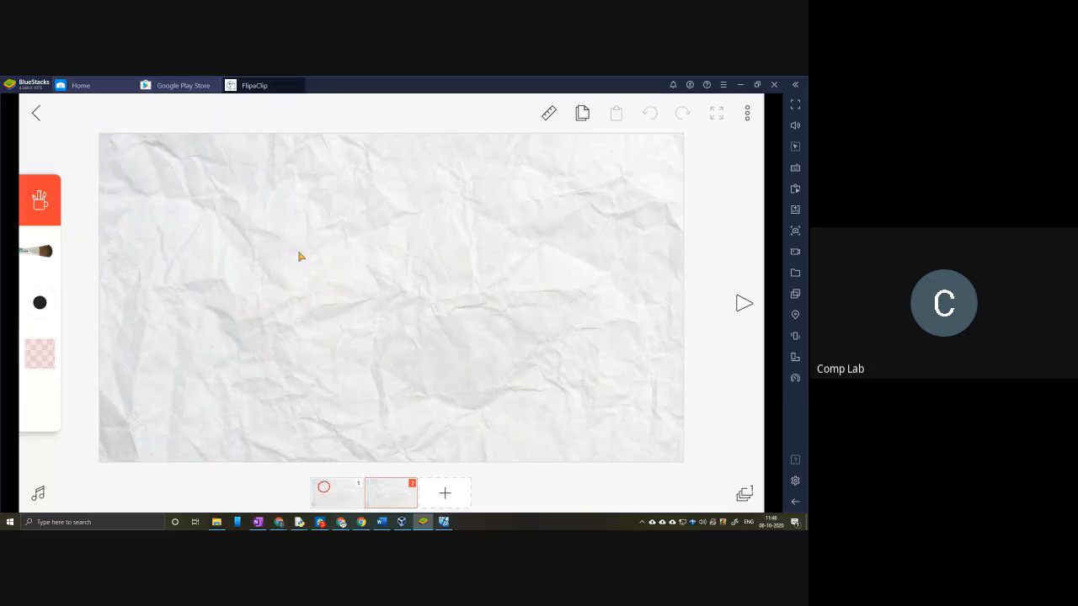
{"action": "mouse_move", "coordinate": [306, 246]}
{"action": "left_mouse_down"}
{"action": "mouse_move", "coordinate": [239, 287]}
{"action": "mouse_move", "coordinate": [277, 355]}
{"action": "mouse_move", "coordinate": [319, 344]}
{"action": "mouse_move", "coordinate": [339, 297]}
{"action": "mouse_move", "coordinate": [327, 262]}
{"action": "mouse_move", "coordinate": [293, 256]}
{"action": "left_mouse_up"}
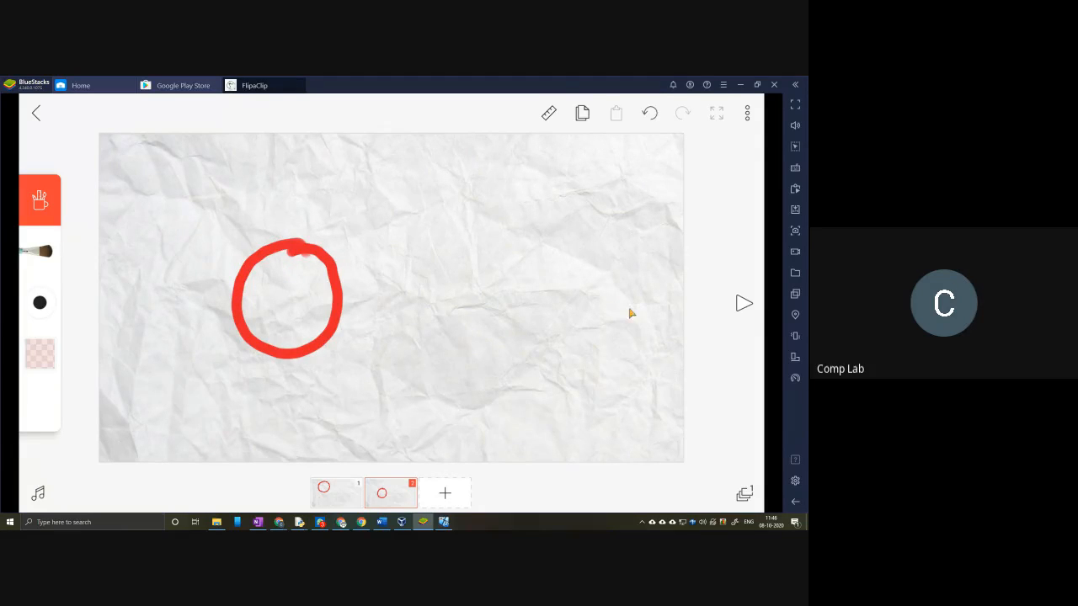
Step: Play the two-frame animation, then restore the BlueStacks window to a smaller size and move it aside
{"action": "left_click", "coordinate": [743, 303]}
{"action": "left_click", "coordinate": [745, 303]}
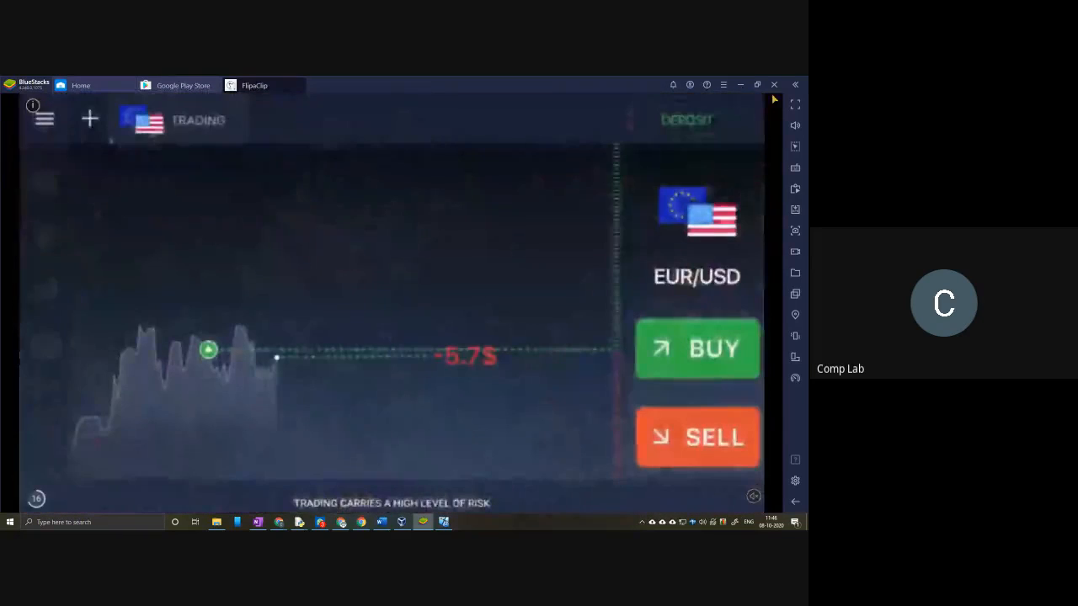
{"action": "left_click", "coordinate": [757, 85]}
{"action": "left_click_drag", "start_coordinate": [612, 101], "coordinate": [807, 114]}
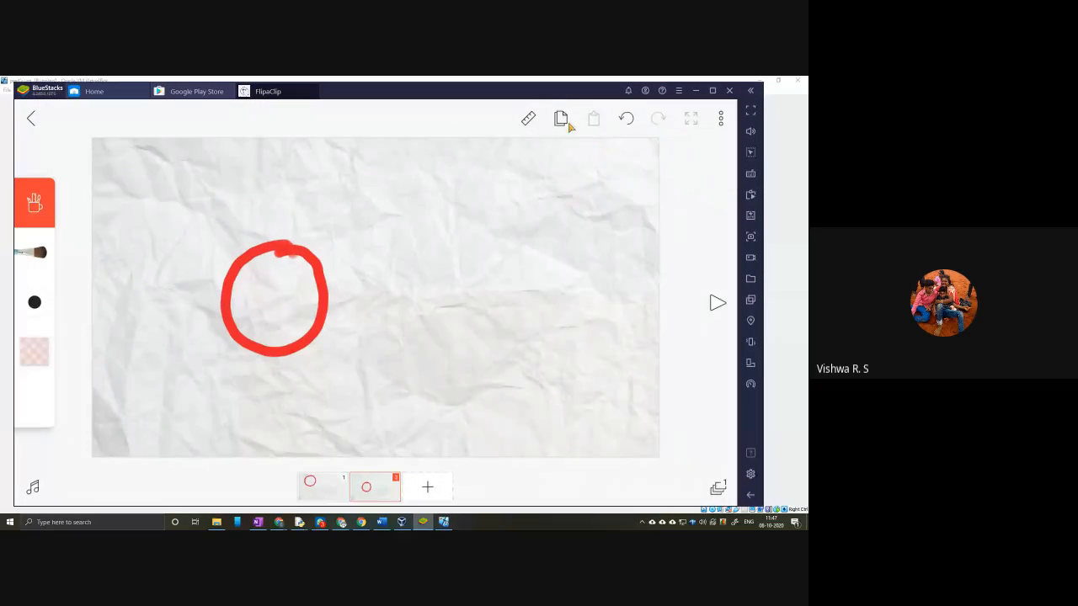
Step: Look through the project's extra options, such as onion and grid, and return to frame 1
{"action": "left_click", "coordinate": [721, 120]}
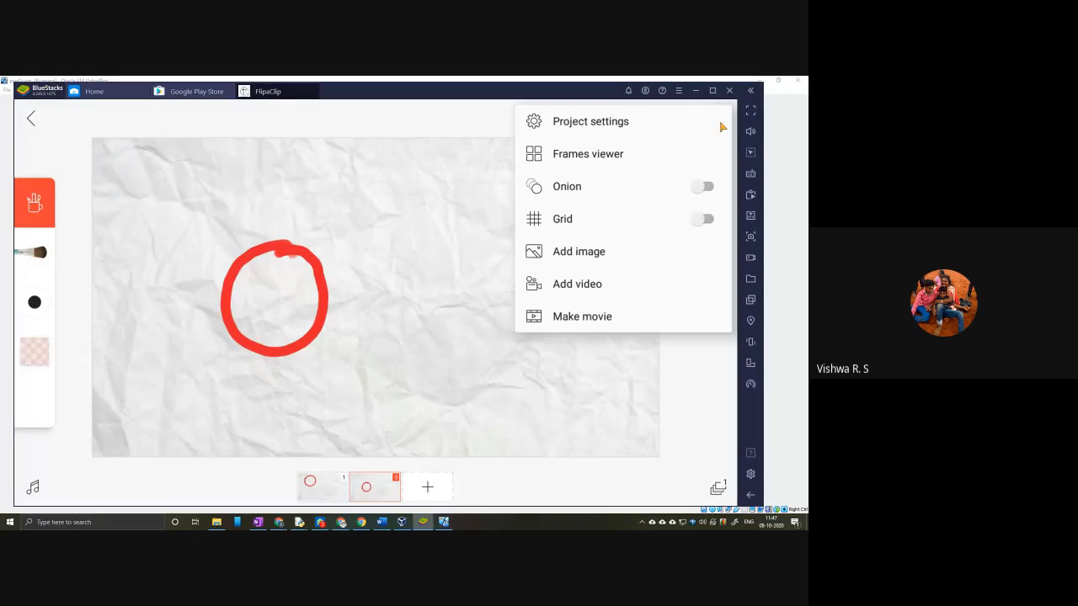
{"action": "left_click", "coordinate": [490, 123]}
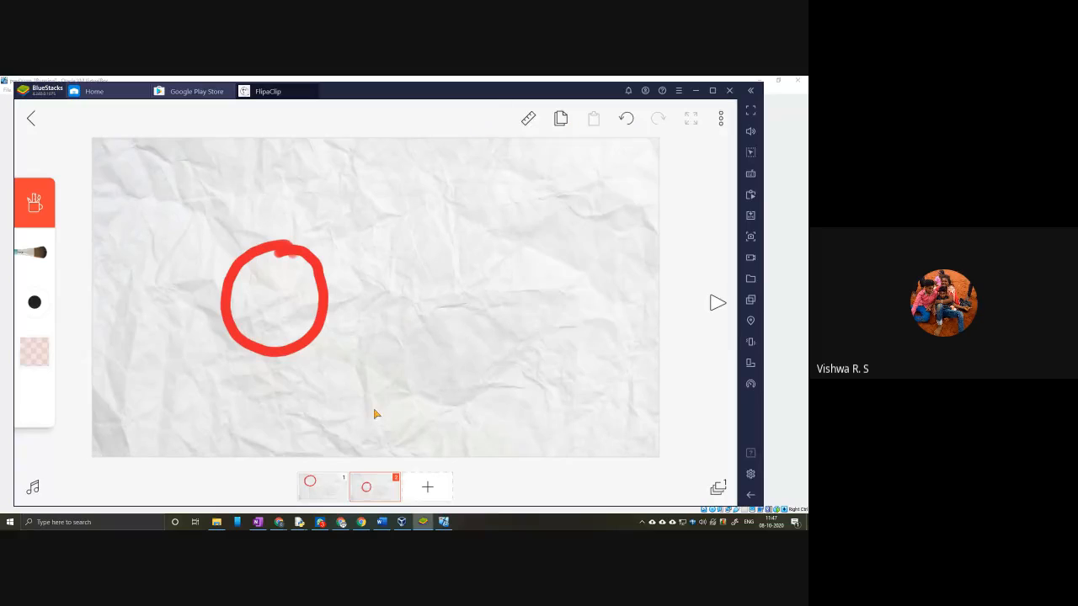
{"action": "left_click", "coordinate": [324, 485]}
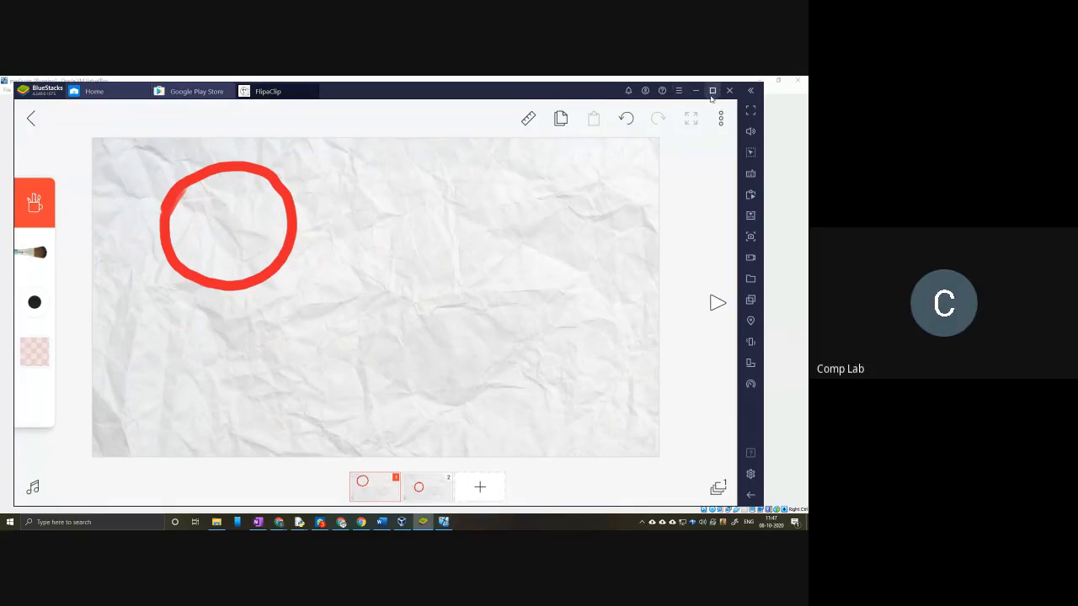
Step: Maximize the BlueStacks window and switch between frames 1 and 2 to compare the two circles
{"action": "left_click", "coordinate": [712, 91]}
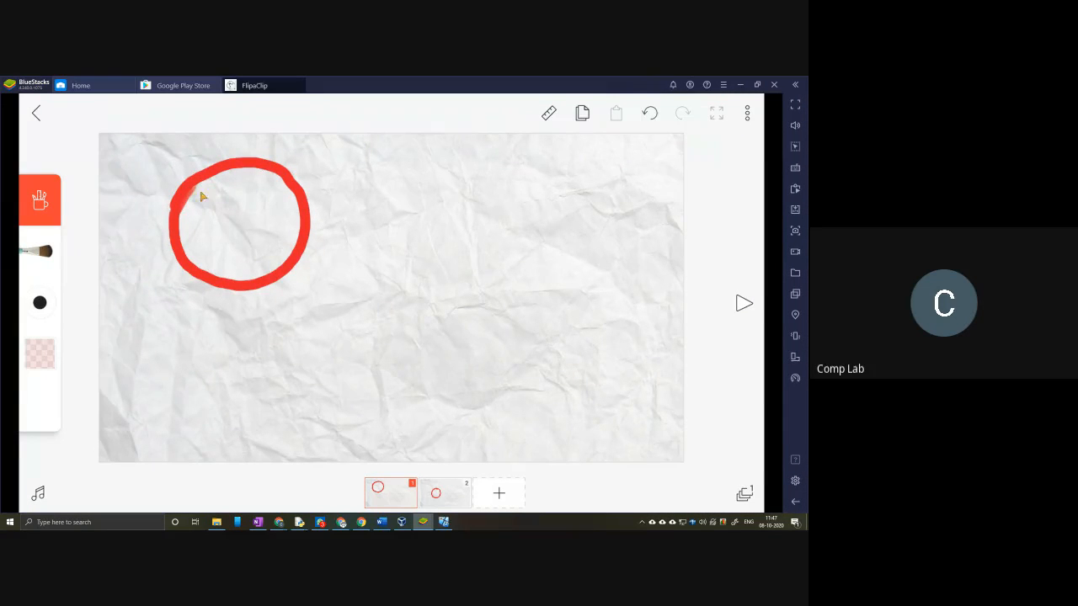
{"action": "left_click", "coordinate": [434, 492]}
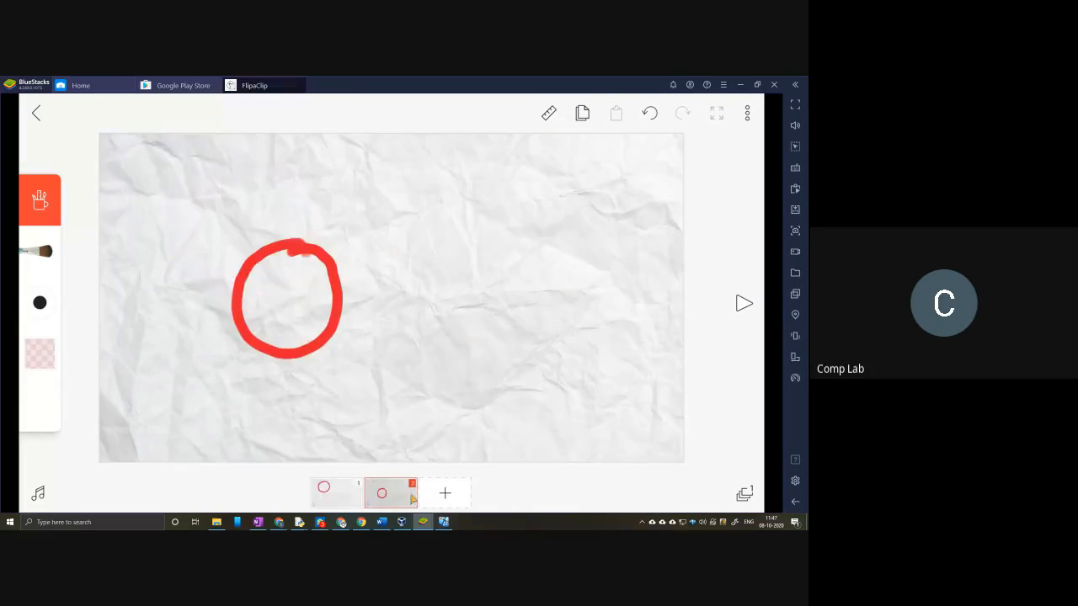
{"action": "left_click", "coordinate": [350, 497]}
{"action": "left_click", "coordinate": [434, 493]}
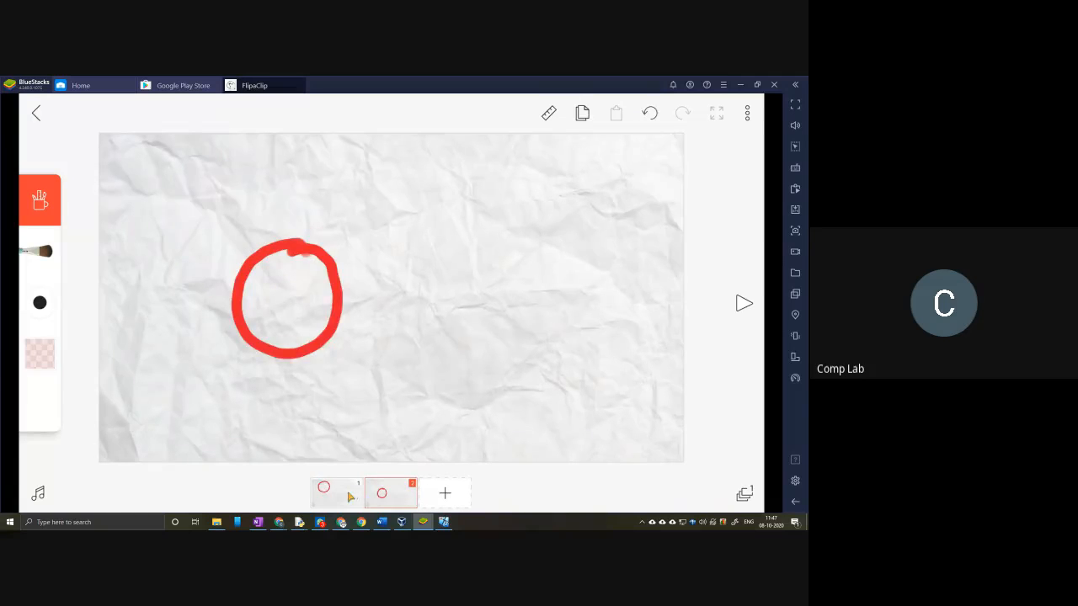
{"action": "left_click", "coordinate": [351, 498]}
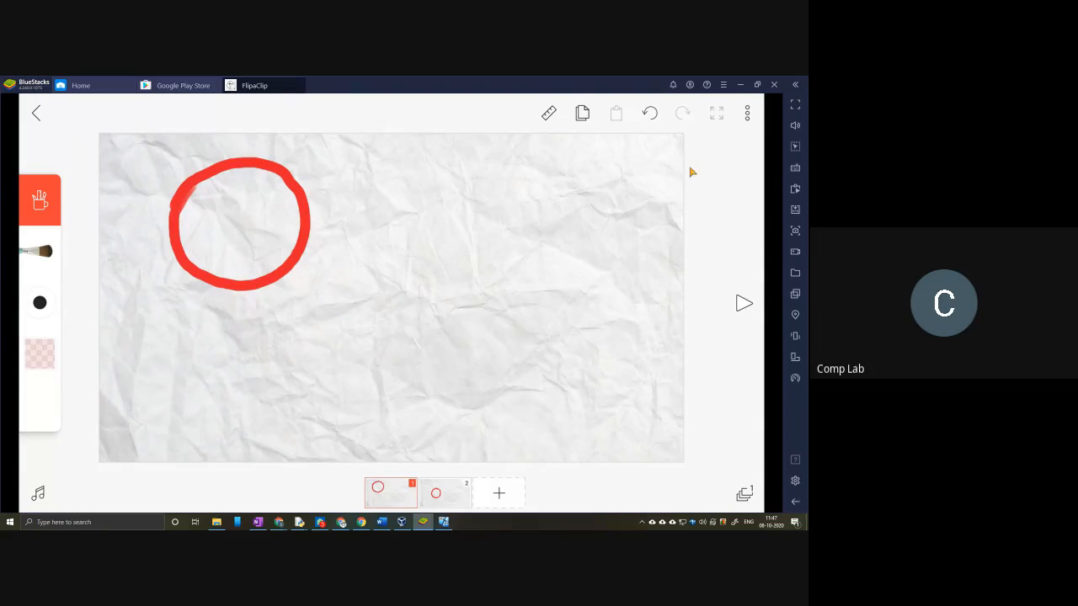
Step: Turn on the Onion option and switch between frames 1 and 2 to view the previous frame's faded outline
{"action": "left_click", "coordinate": [748, 116]}
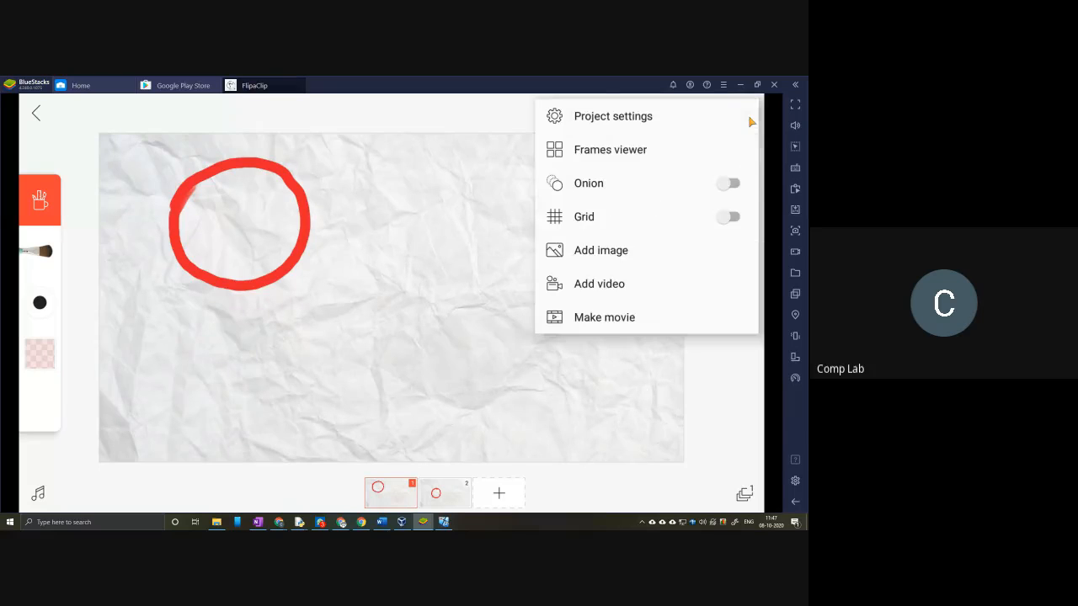
{"action": "left_click", "coordinate": [732, 184]}
{"action": "left_click", "coordinate": [432, 123]}
{"action": "left_click", "coordinate": [386, 497]}
{"action": "left_click", "coordinate": [437, 499]}
{"action": "left_click", "coordinate": [445, 500]}
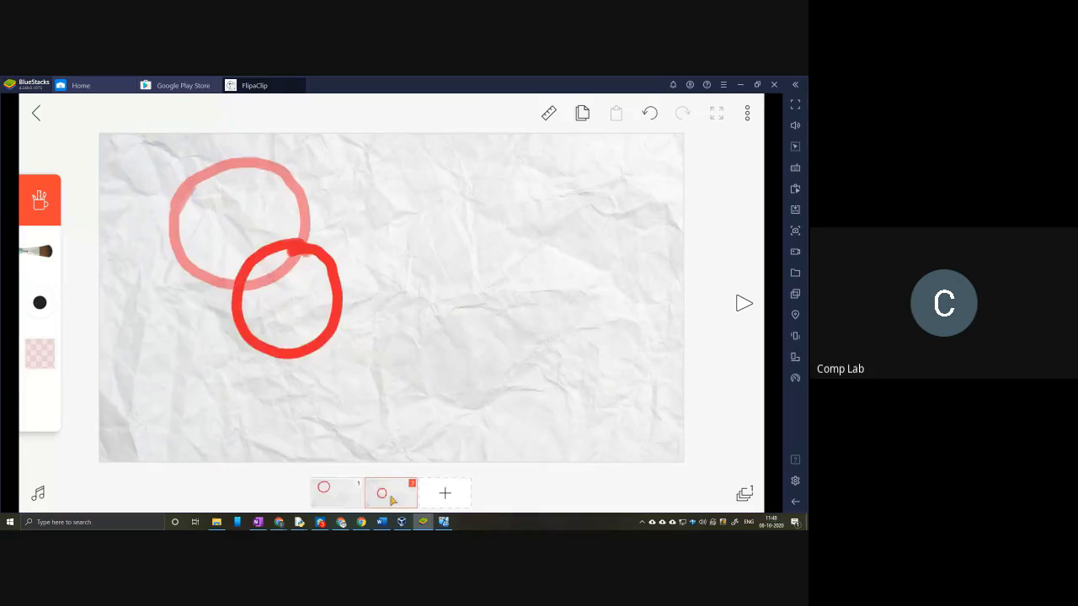
{"action": "left_click", "coordinate": [358, 501]}
{"action": "left_click", "coordinate": [431, 502]}
Step: Add frame 3 with a red circle lower and further right, and frame 4 with a narrower circle up and to the right
{"action": "left_click", "coordinate": [453, 500]}
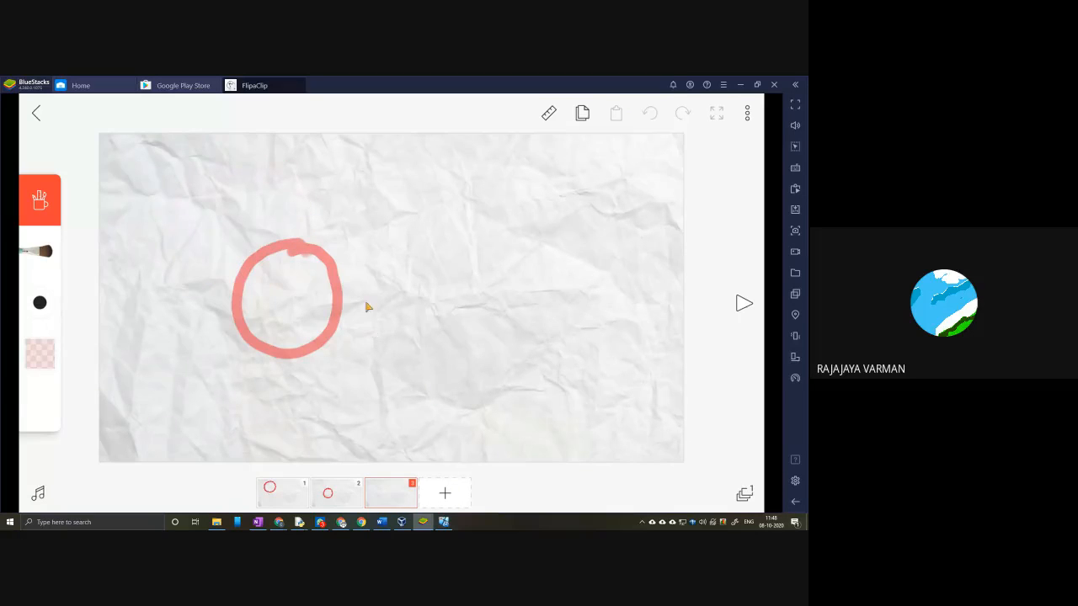
{"action": "mouse_move", "coordinate": [364, 273]}
{"action": "left_mouse_down"}
{"action": "mouse_move", "coordinate": [346, 412]}
{"action": "mouse_move", "coordinate": [426, 306]}
{"action": "mouse_move", "coordinate": [349, 271]}
{"action": "left_mouse_up"}
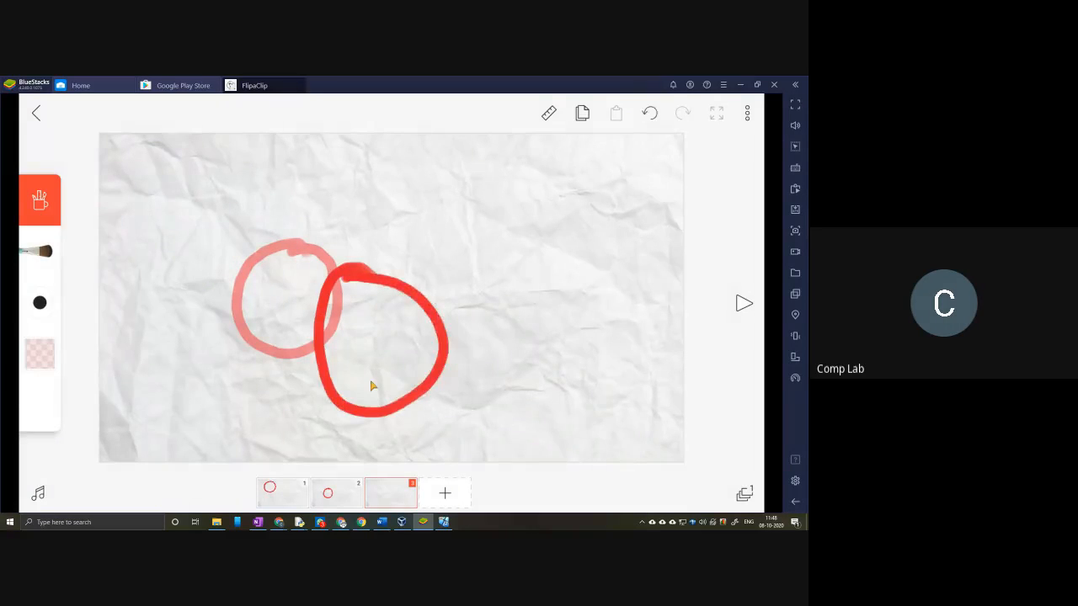
{"action": "left_click", "coordinate": [444, 495]}
{"action": "mouse_move", "coordinate": [456, 236]}
{"action": "left_mouse_down"}
{"action": "mouse_move", "coordinate": [504, 311]}
{"action": "mouse_move", "coordinate": [447, 234]}
{"action": "left_mouse_up"}
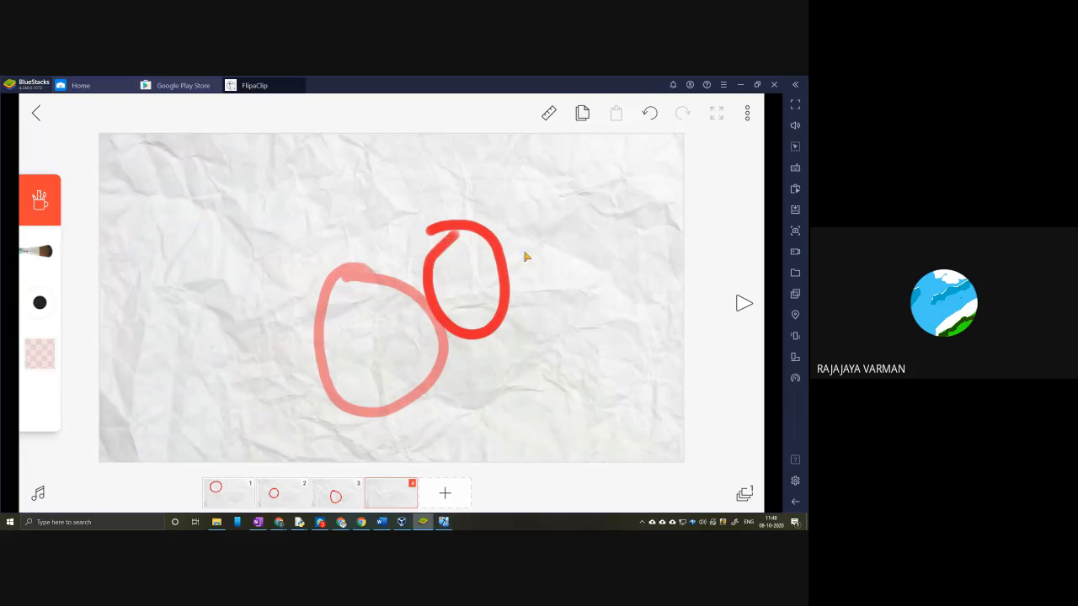
Step: Add frames 5 and 6, painting a red circle further up and right in each, the last one running off the canvas edge
{"action": "left_click", "coordinate": [445, 492]}
{"action": "mouse_move", "coordinate": [531, 192]}
{"action": "left_mouse_down"}
{"action": "mouse_move", "coordinate": [586, 281]}
{"action": "mouse_move", "coordinate": [559, 187]}
{"action": "mouse_move", "coordinate": [515, 189]}
{"action": "left_mouse_up"}
{"action": "left_click", "coordinate": [447, 497]}
{"action": "mouse_move", "coordinate": [608, 169]}
{"action": "left_mouse_down"}
{"action": "mouse_move", "coordinate": [699, 199]}
{"action": "mouse_move", "coordinate": [601, 165]}
{"action": "left_mouse_up"}
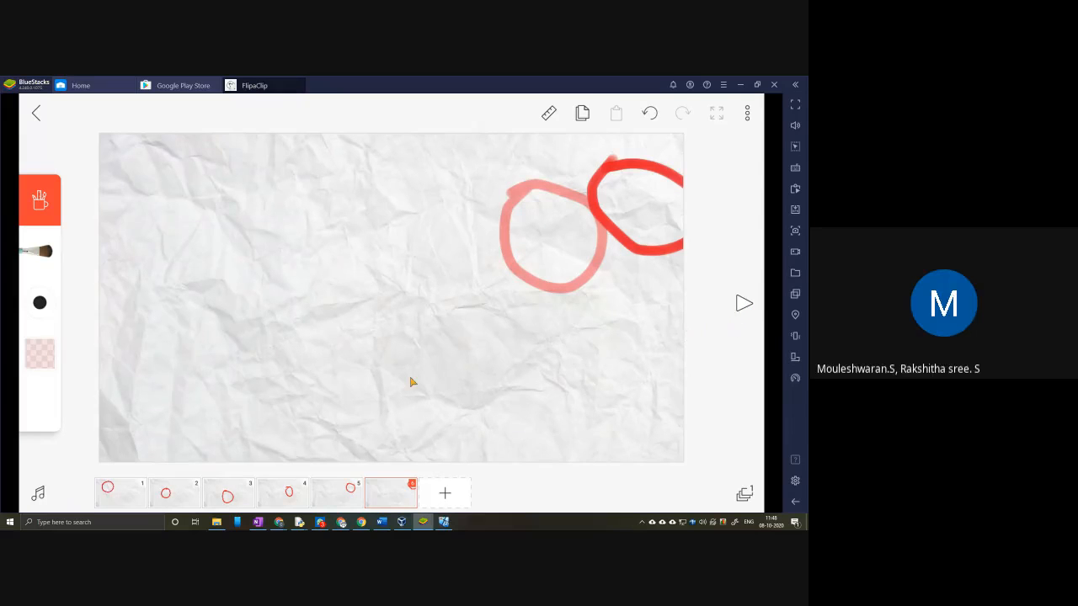
Step: Return to frame 1, review the first frames and project options, and play the six-frame animation before stopping it
{"action": "left_click", "coordinate": [129, 491]}
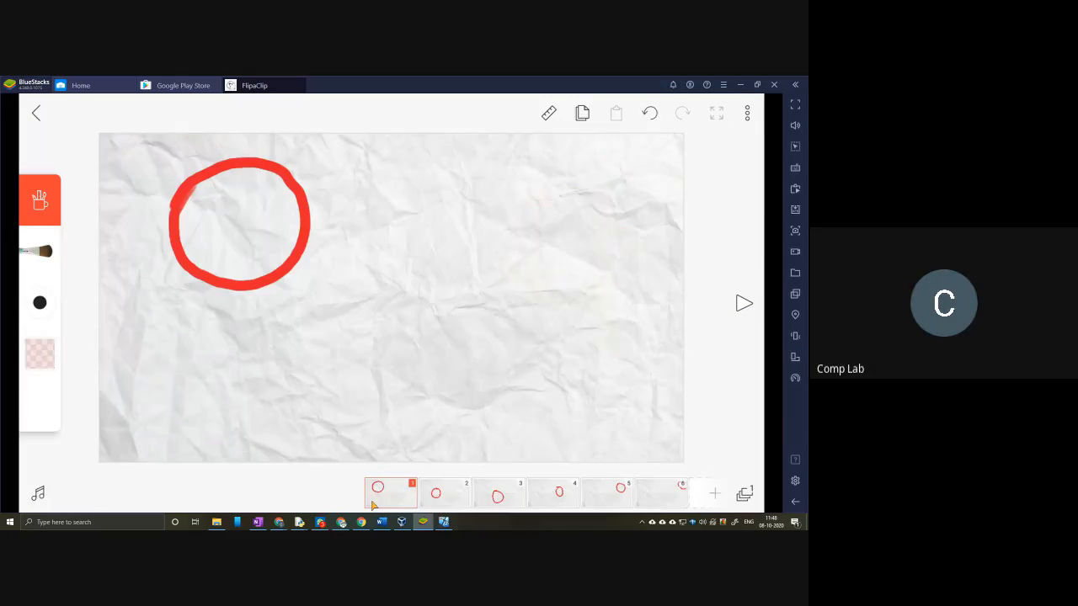
{"action": "left_click", "coordinate": [438, 500]}
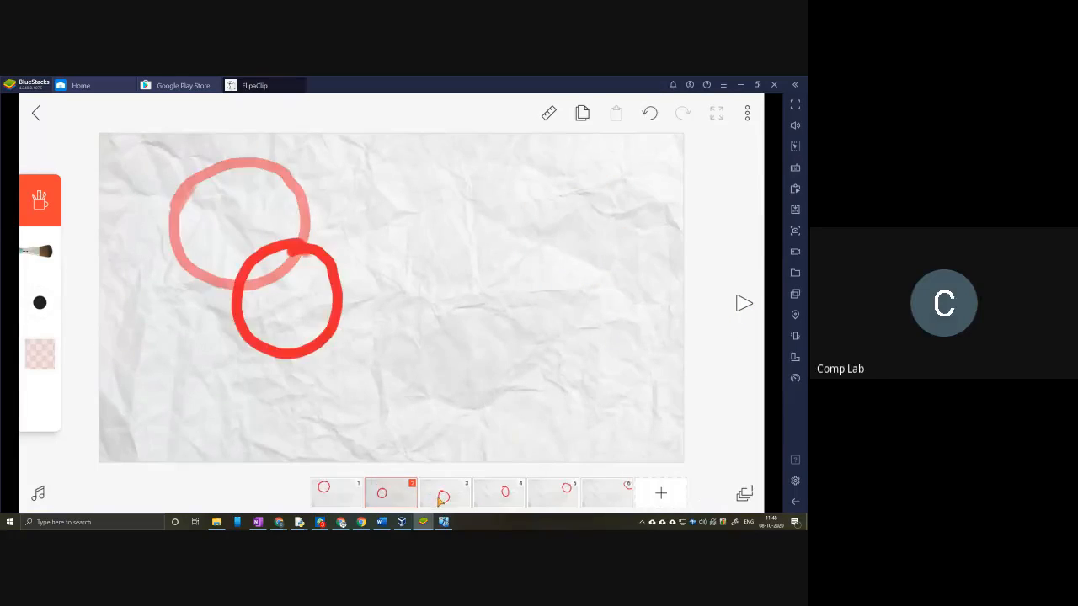
{"action": "left_click", "coordinate": [359, 497]}
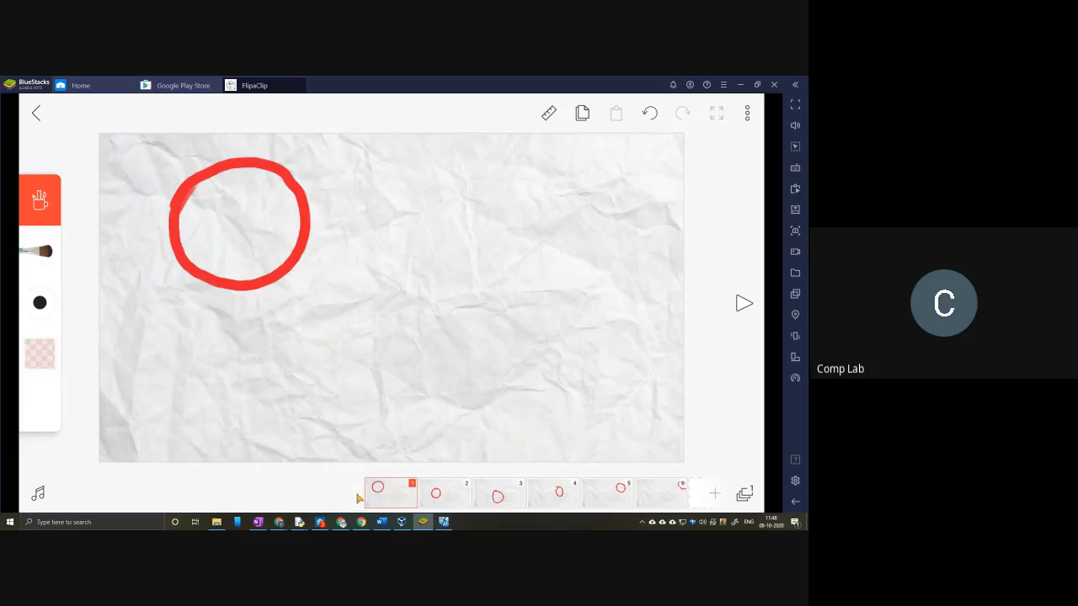
{"action": "left_click", "coordinate": [747, 113]}
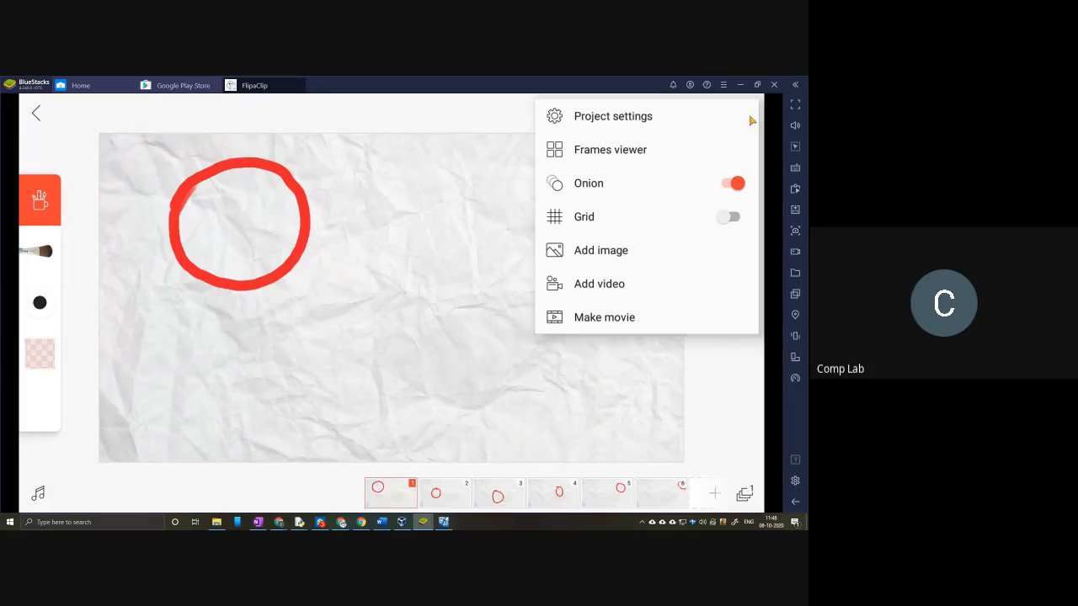
{"action": "left_click", "coordinate": [737, 360]}
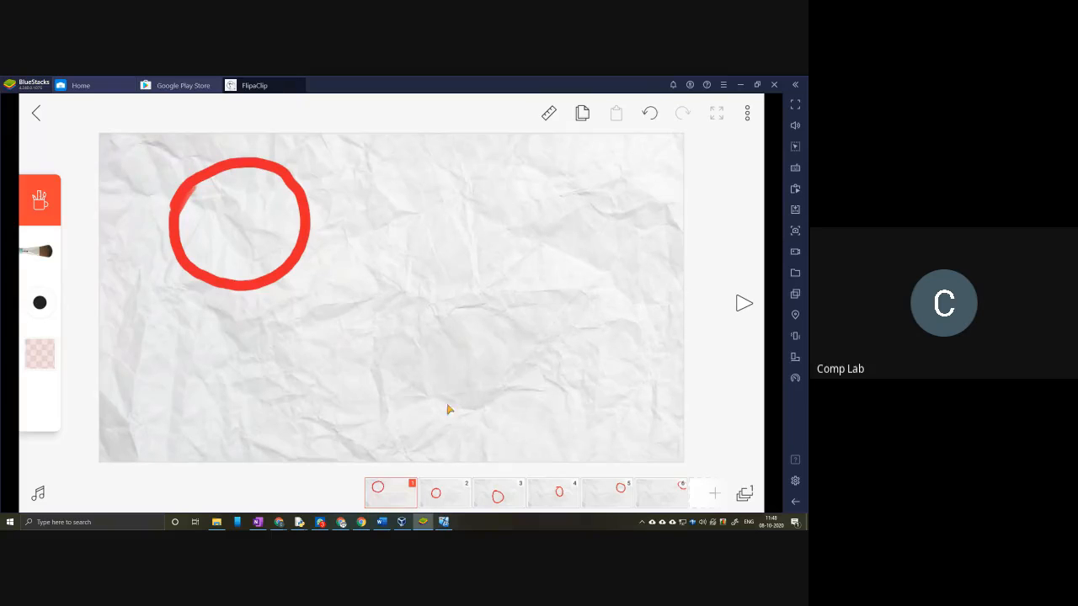
{"action": "left_click", "coordinate": [744, 304]}
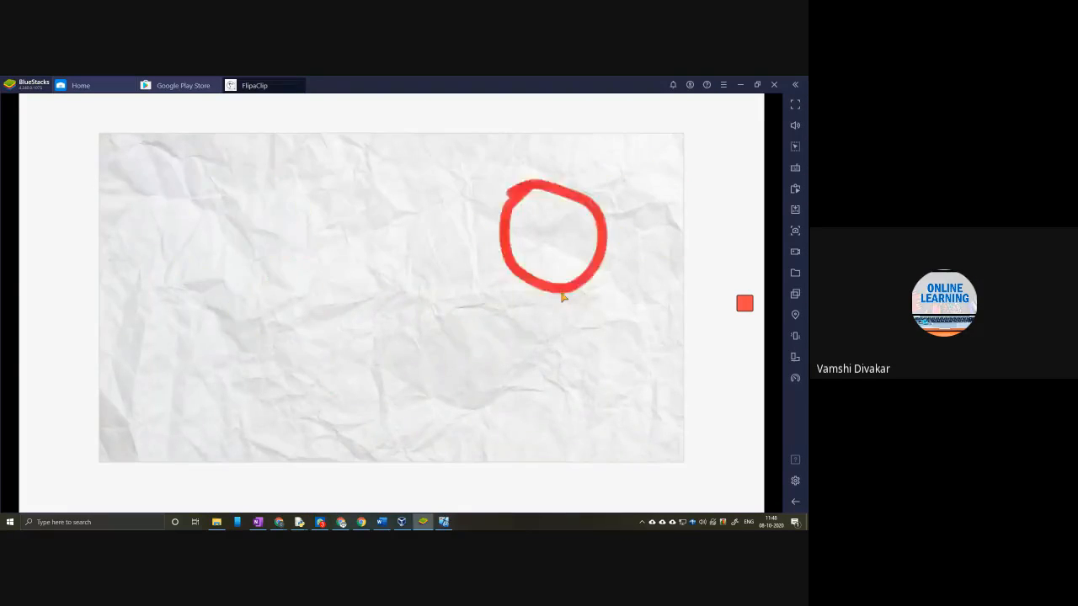
{"action": "left_click", "coordinate": [744, 305]}
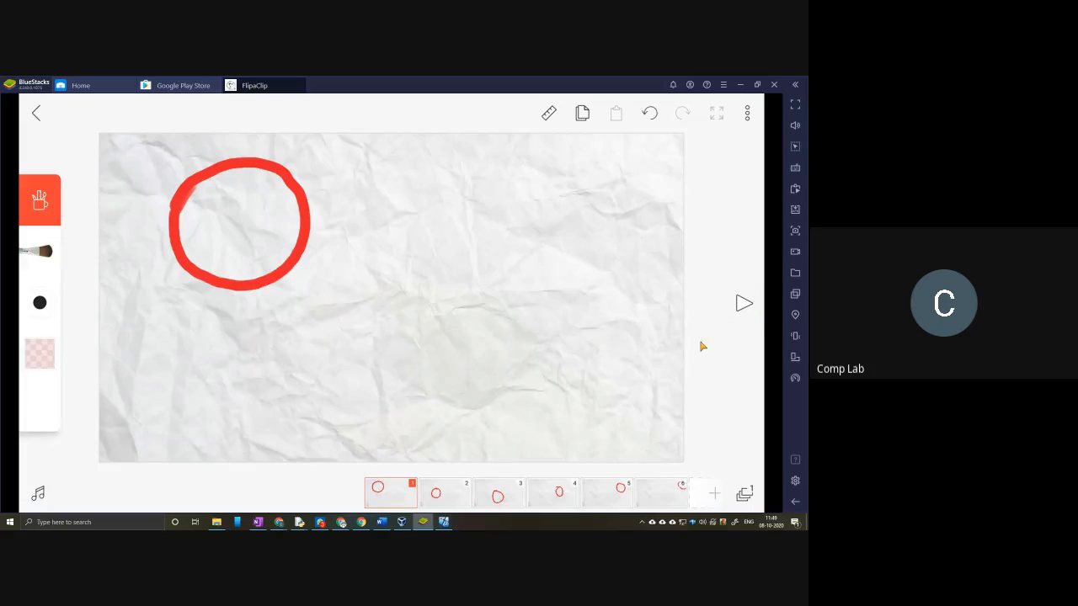
Step: Set the project's frame rate to 7 frames per second and save the project settings
{"action": "left_click", "coordinate": [746, 114]}
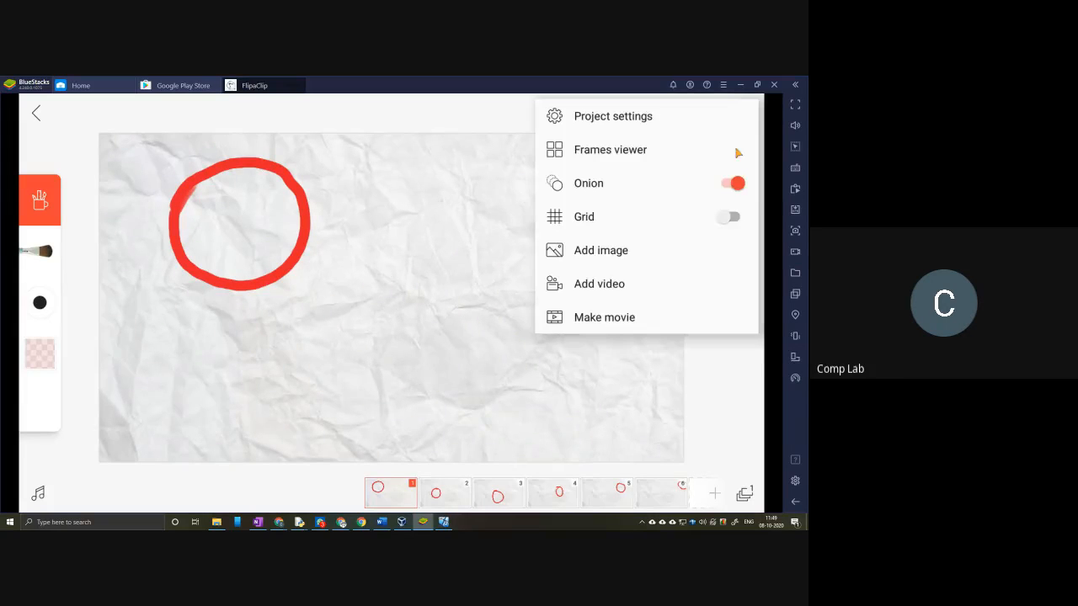
{"action": "left_click", "coordinate": [639, 131]}
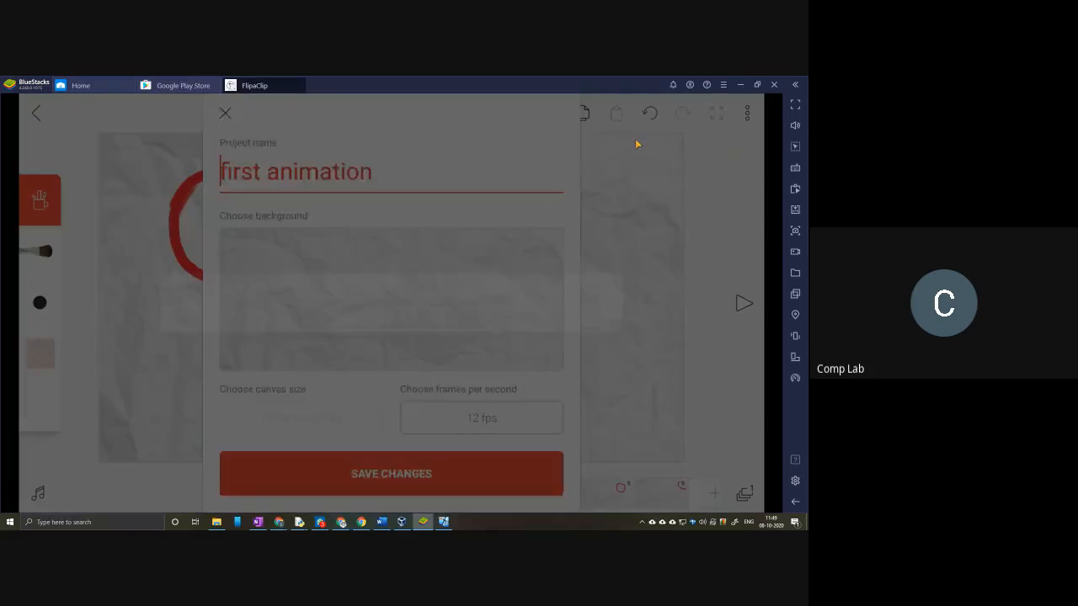
{"action": "left_click", "coordinate": [478, 423]}
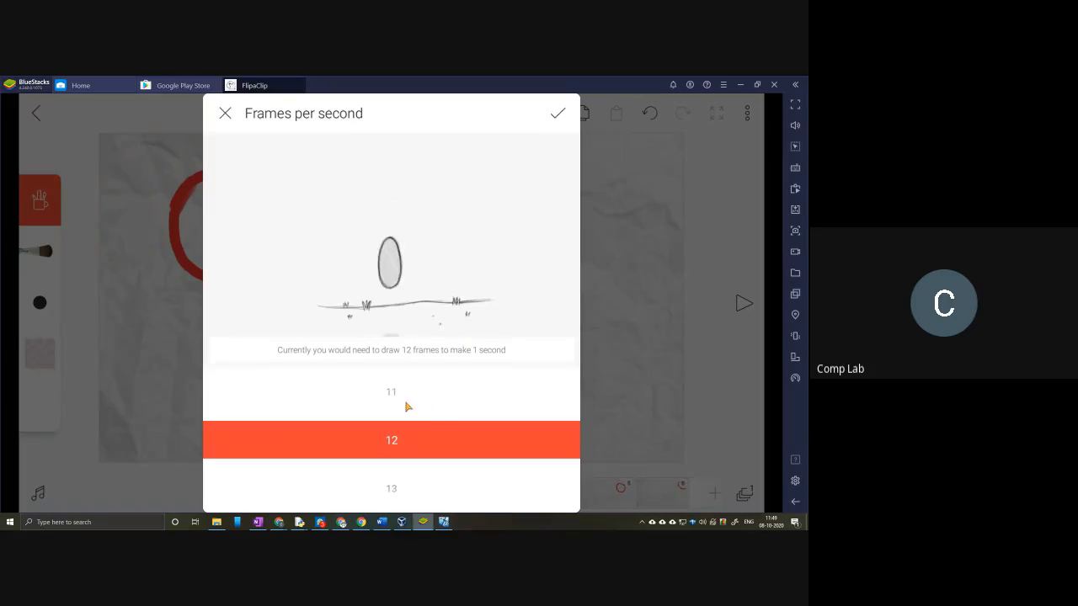
{"action": "left_click", "coordinate": [225, 112]}
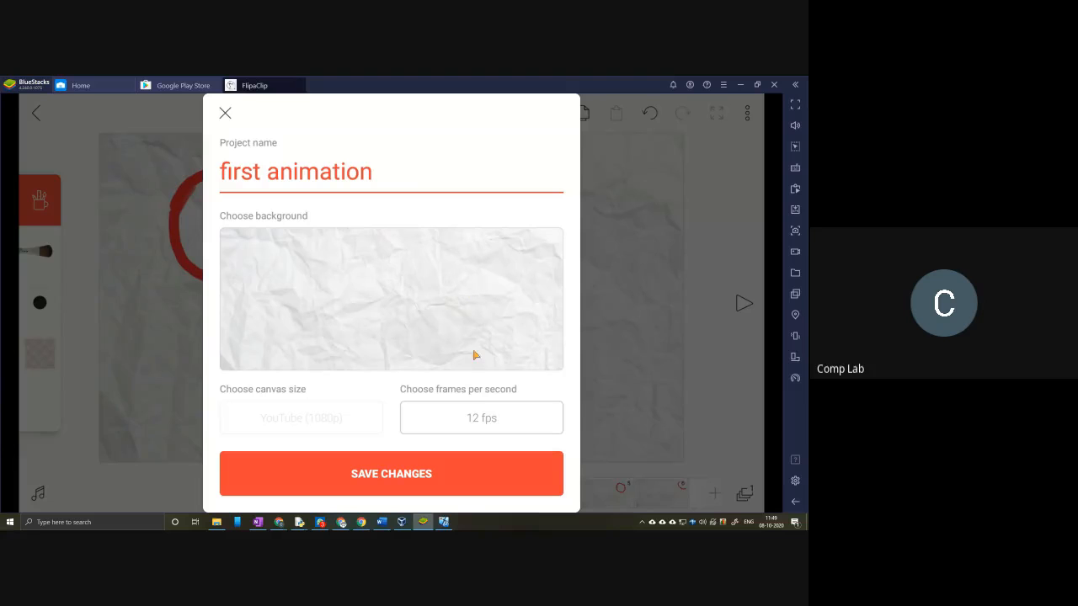
{"action": "left_click", "coordinate": [476, 427]}
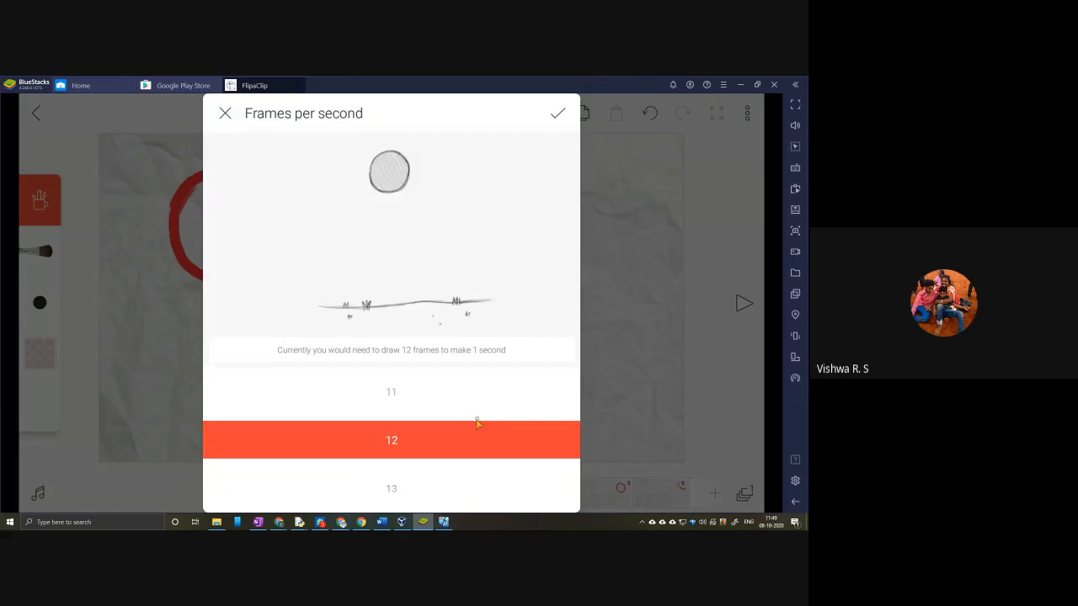
{"action": "left_click", "coordinate": [476, 397]}
{"action": "scroll", "coordinate": [477, 387], "scroll_direction": "down", "scroll_amount": 9}
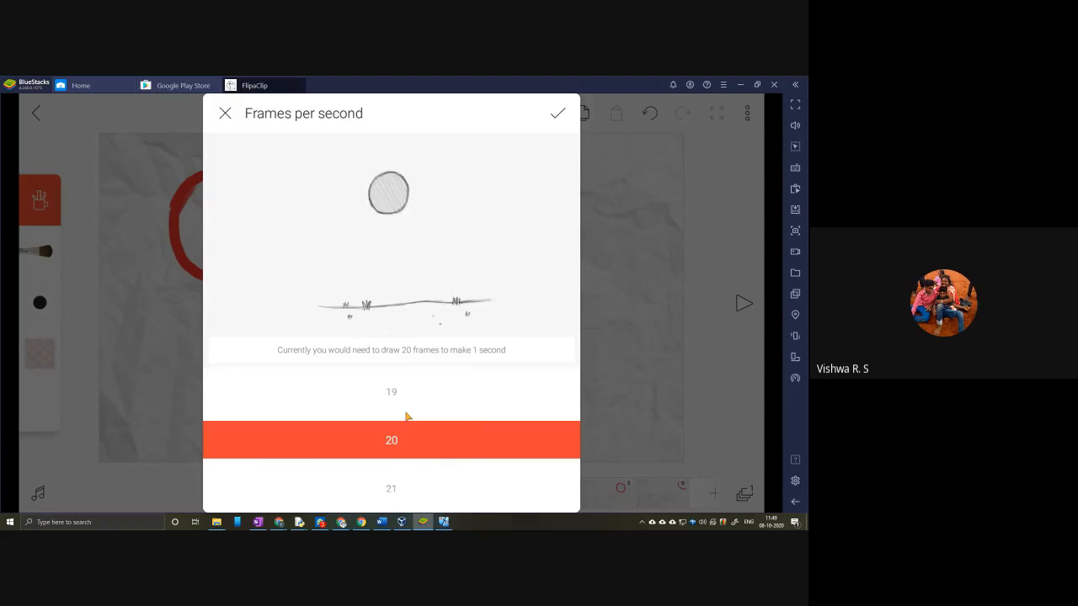
{"action": "scroll", "coordinate": [403, 403], "scroll_direction": "up", "scroll_amount": 2}
{"action": "scroll", "coordinate": [403, 404], "scroll_direction": "up", "scroll_amount": 7}
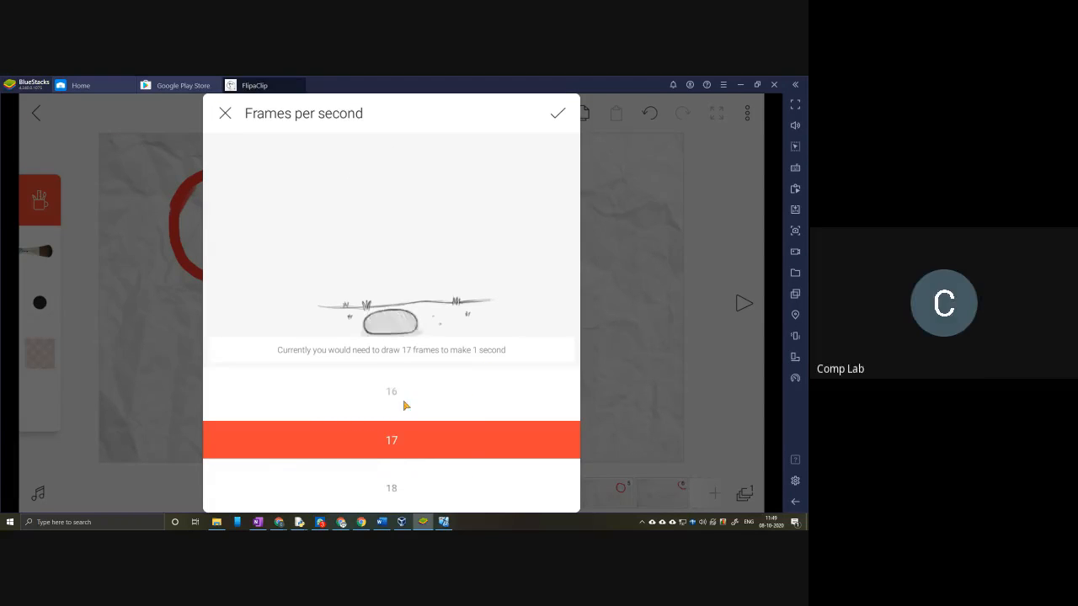
{"action": "scroll", "coordinate": [398, 459], "scroll_direction": "down", "scroll_amount": 2}
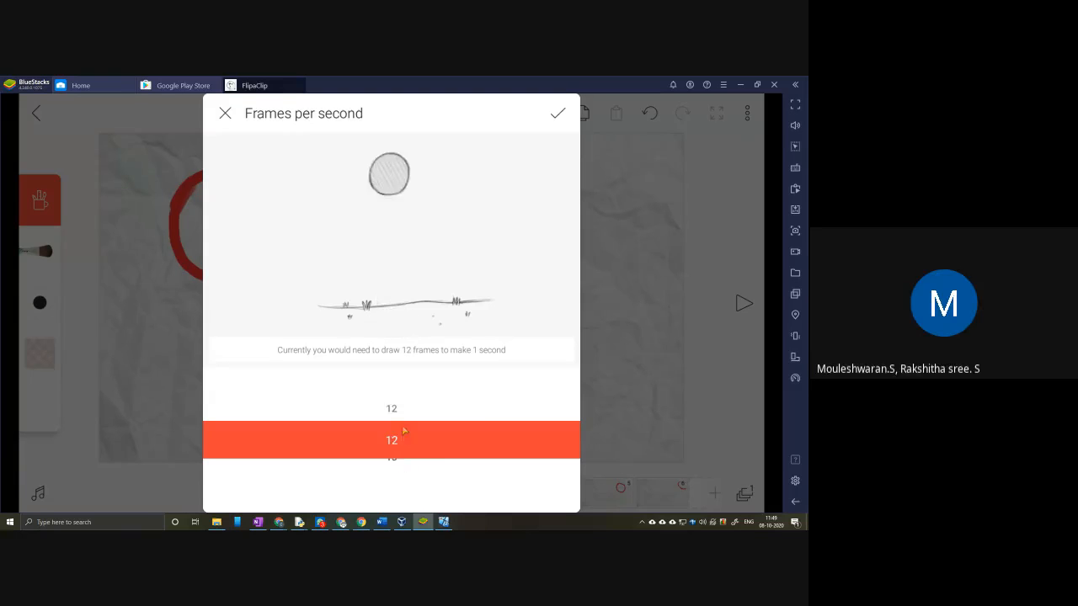
{"action": "scroll", "coordinate": [402, 416], "scroll_direction": "up", "scroll_amount": 2}
{"action": "scroll", "coordinate": [402, 416], "scroll_direction": "up", "scroll_amount": 1}
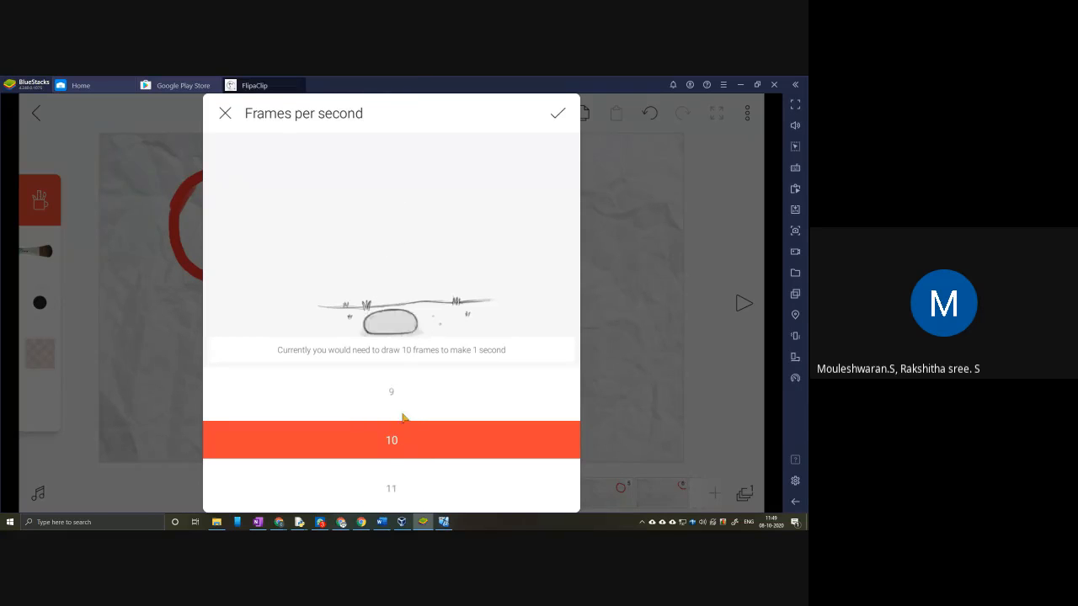
{"action": "scroll", "coordinate": [405, 412], "scroll_direction": "up", "scroll_amount": 1}
{"action": "scroll", "coordinate": [405, 412], "scroll_direction": "up", "scroll_amount": 2}
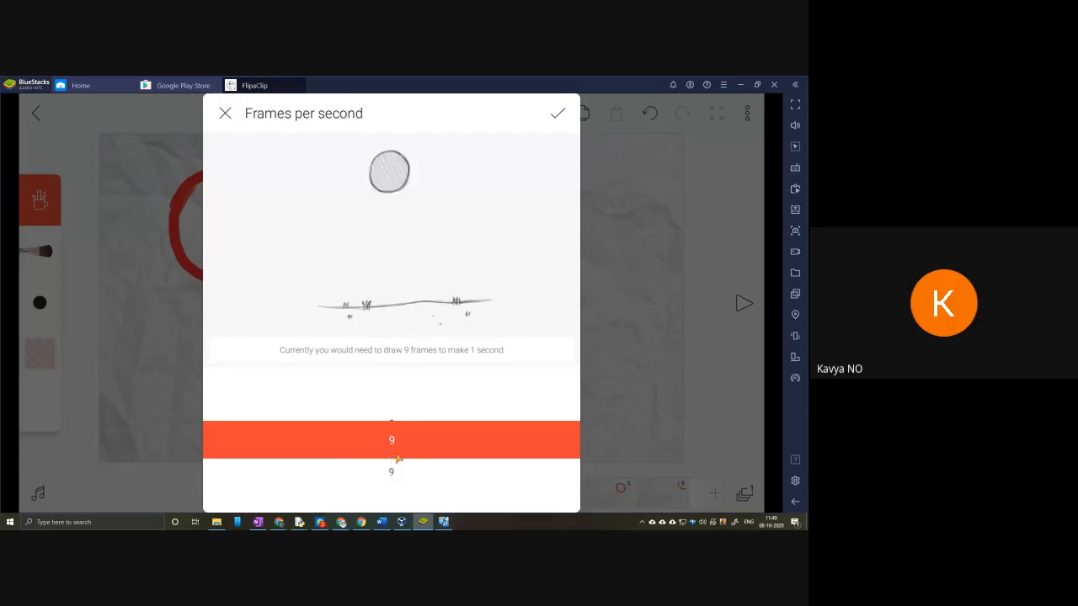
{"action": "left_click", "coordinate": [558, 113]}
{"action": "left_click", "coordinate": [494, 474]}
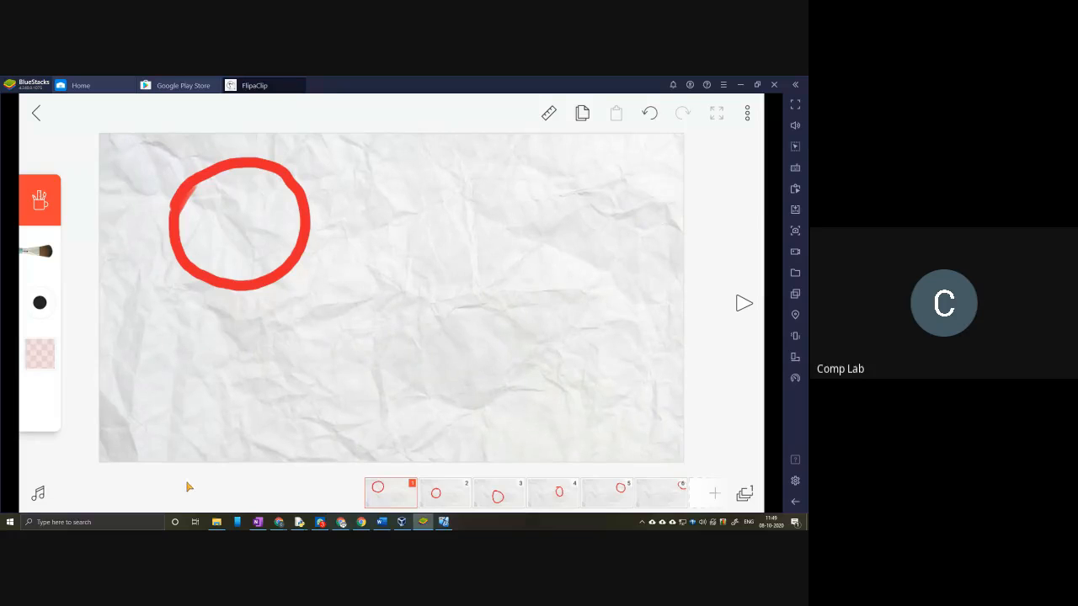
Step: Look at the audio timeline, return to the canvas, and play the animation at its new speed before stopping it
{"action": "left_click", "coordinate": [38, 496]}
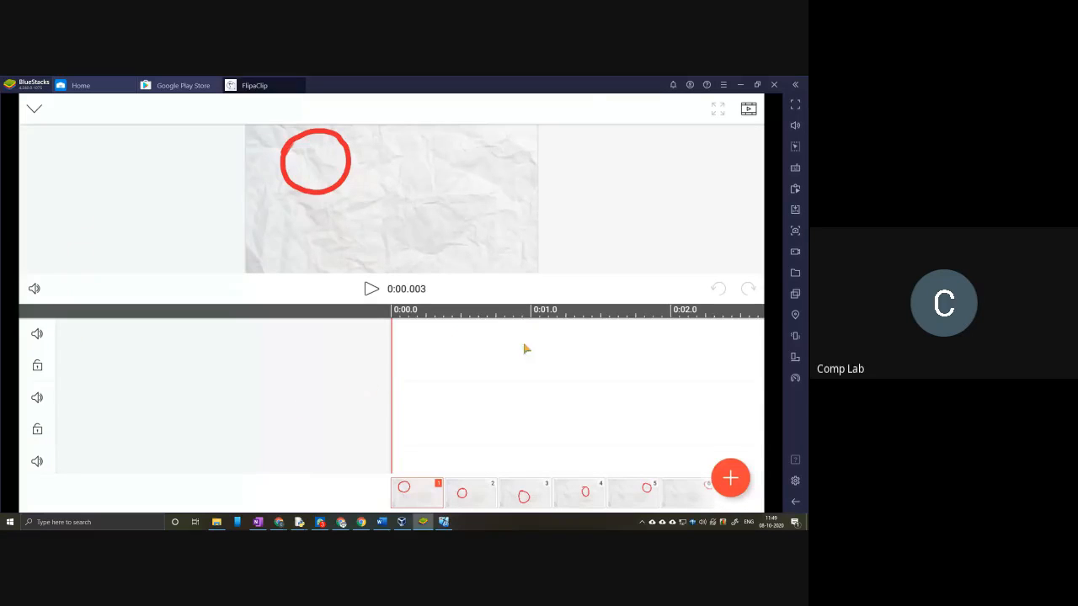
{"action": "left_click", "coordinate": [34, 112]}
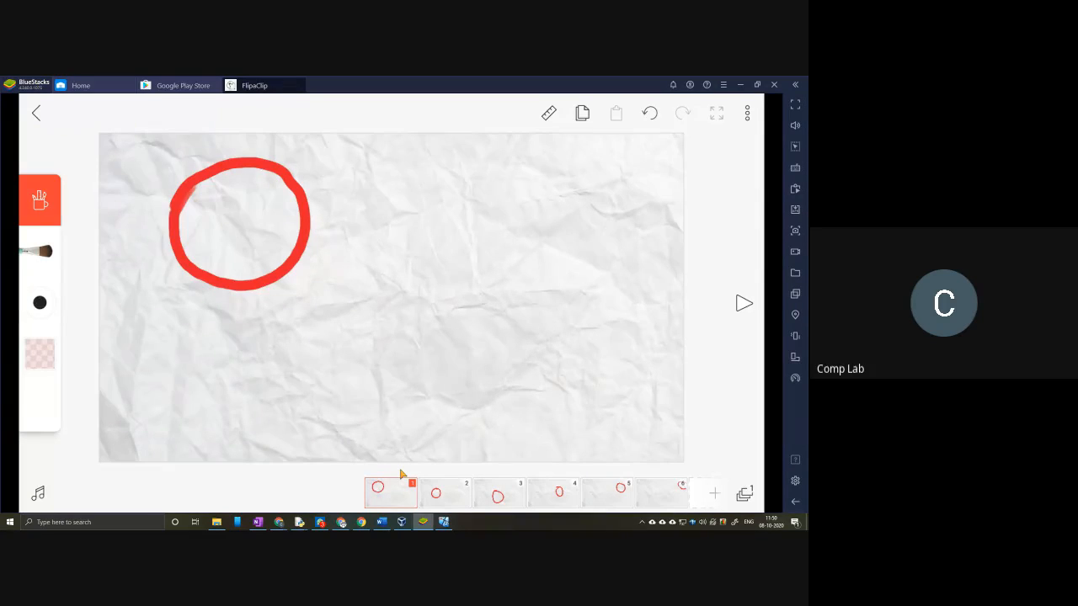
{"action": "left_click", "coordinate": [742, 304]}
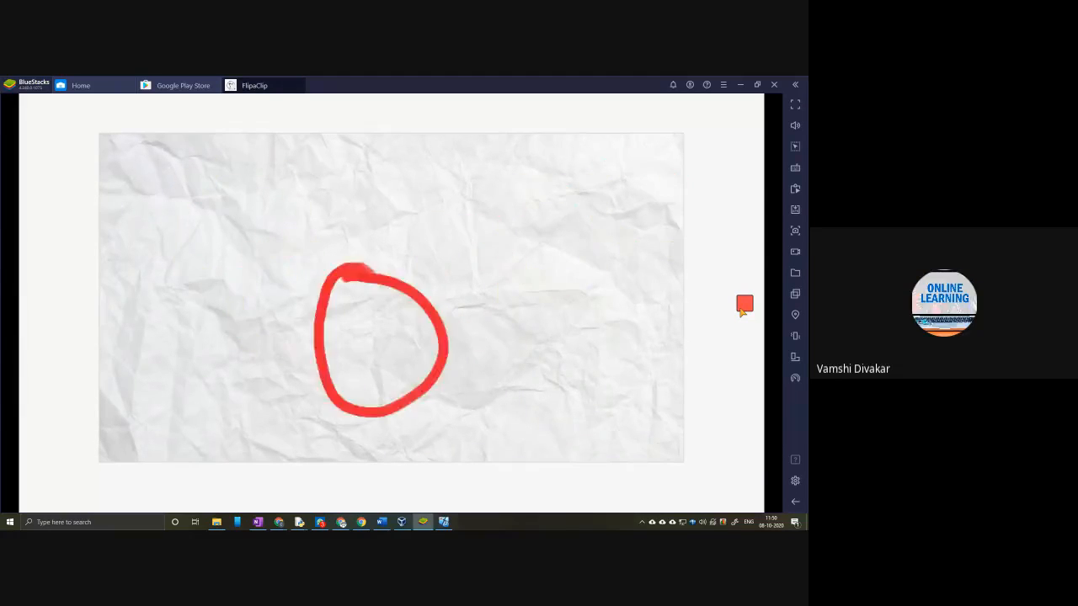
{"action": "left_click", "coordinate": [745, 305]}
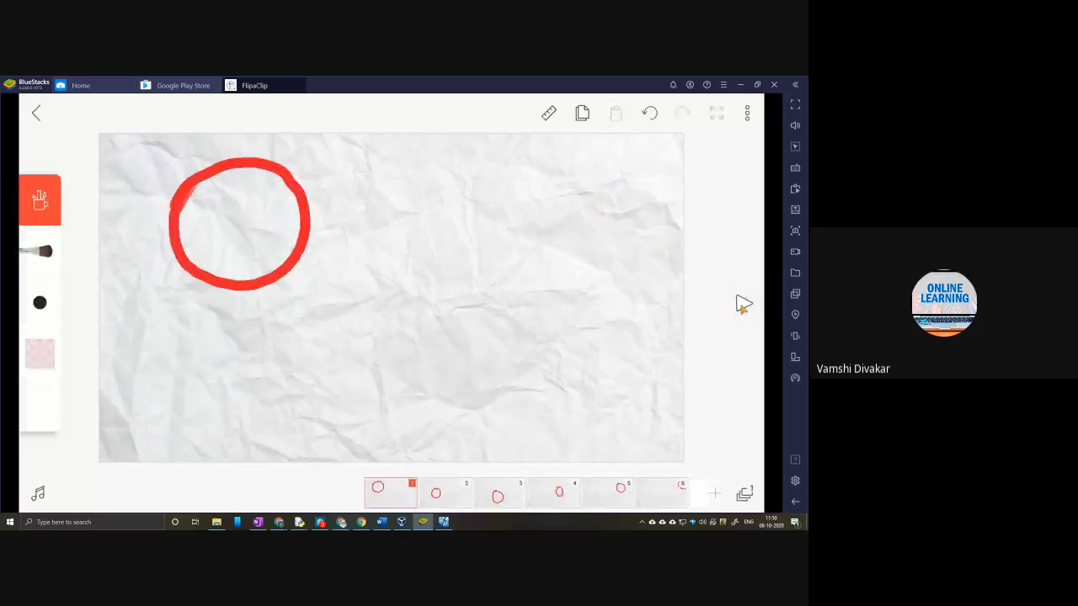
Step: Turn on the Grid option for the canvas and check the project's options again
{"action": "left_click", "coordinate": [747, 113]}
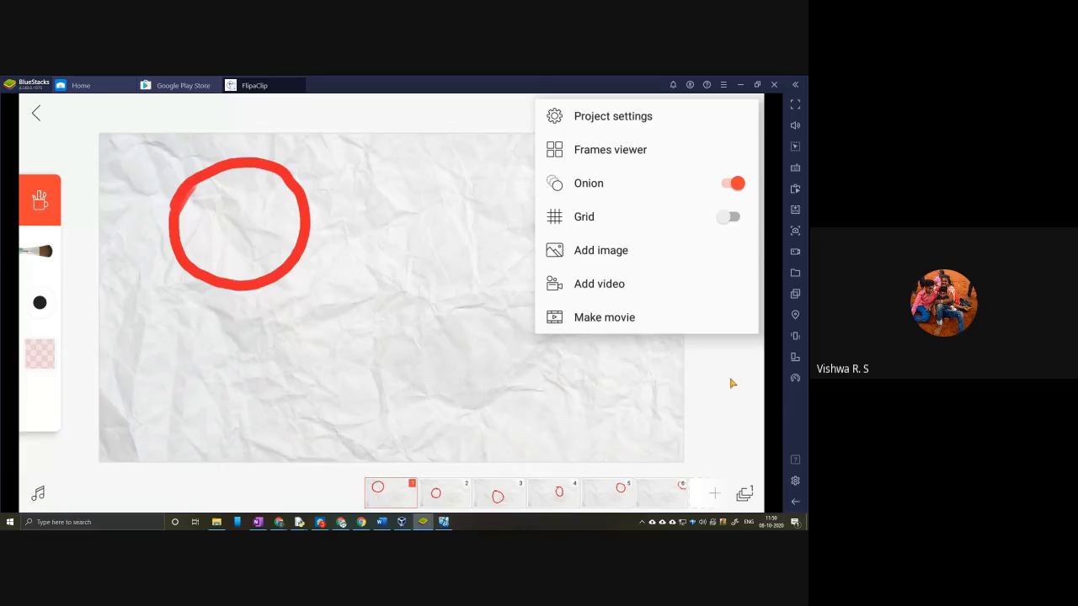
{"action": "left_click", "coordinate": [729, 216]}
{"action": "left_click", "coordinate": [707, 414]}
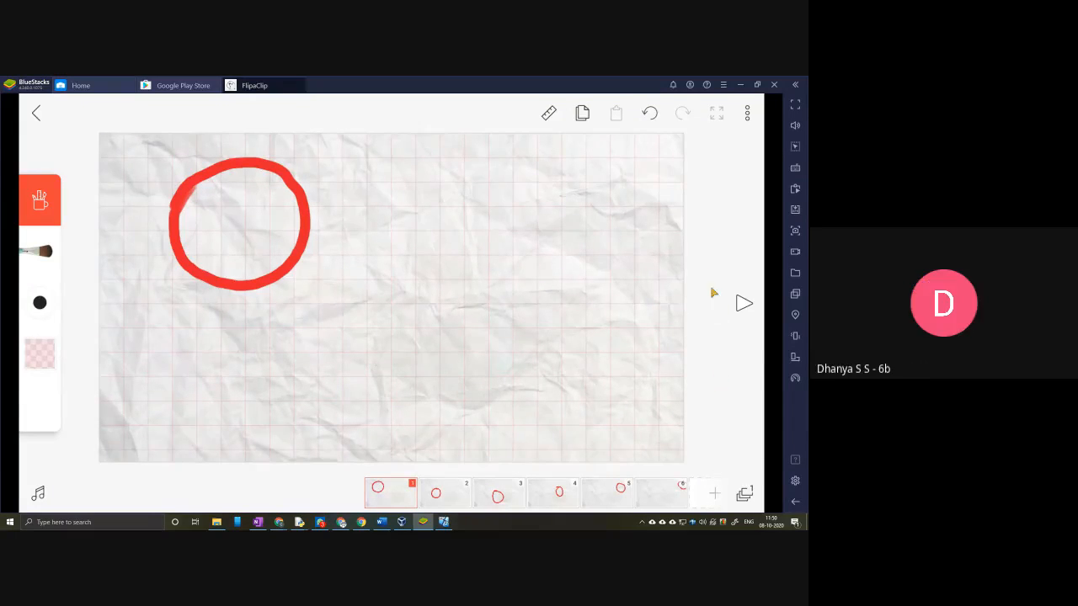
{"action": "left_click", "coordinate": [747, 116]}
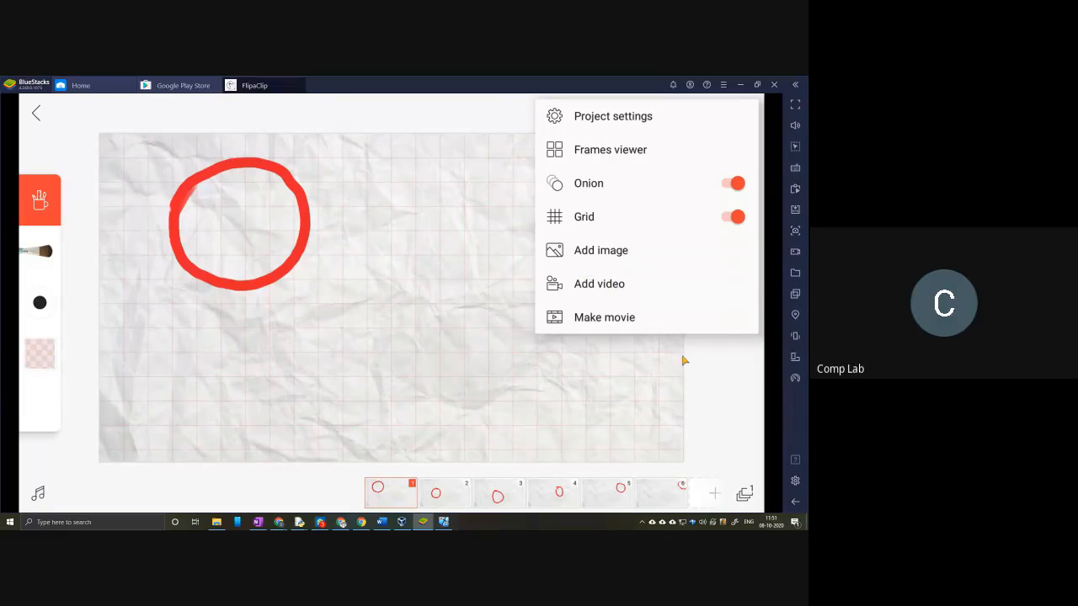
{"action": "left_click", "coordinate": [713, 379]}
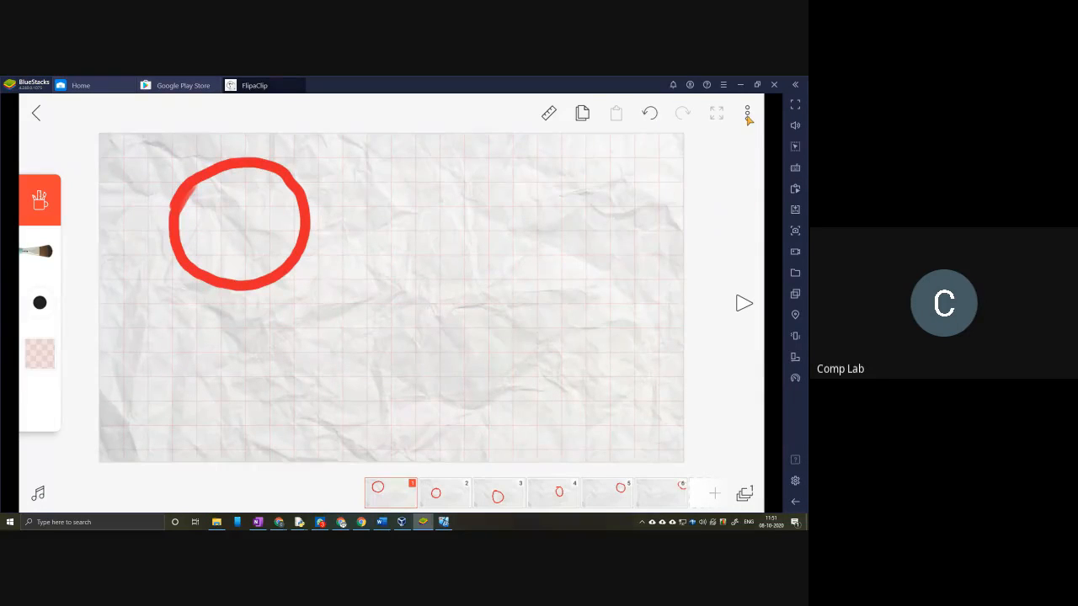
Step: Add the image hahah.JPG from the recent files to frame 1
{"action": "left_click", "coordinate": [748, 114]}
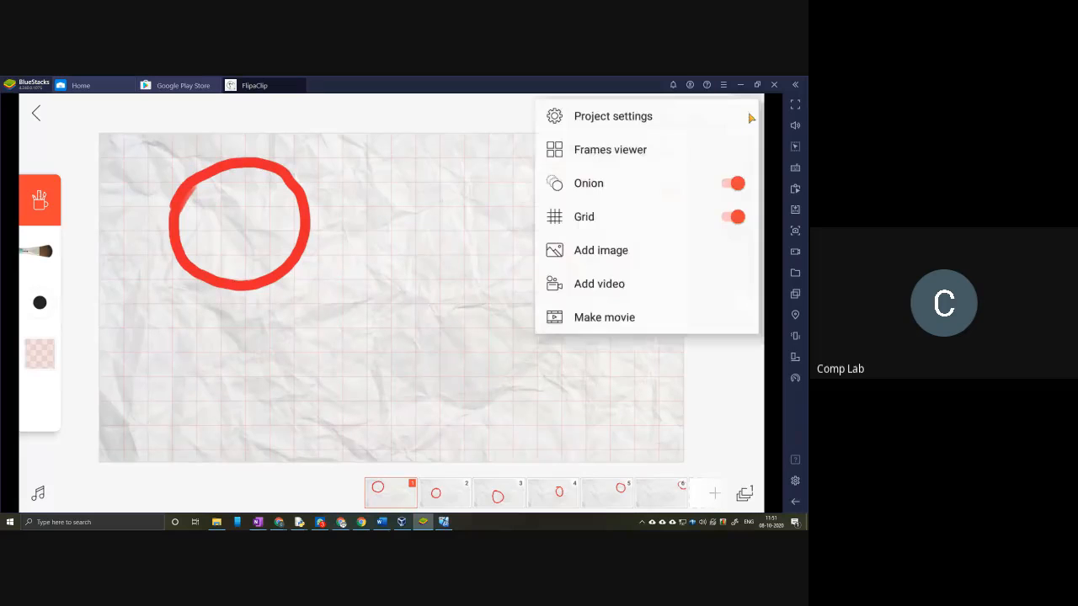
{"action": "left_click", "coordinate": [621, 257]}
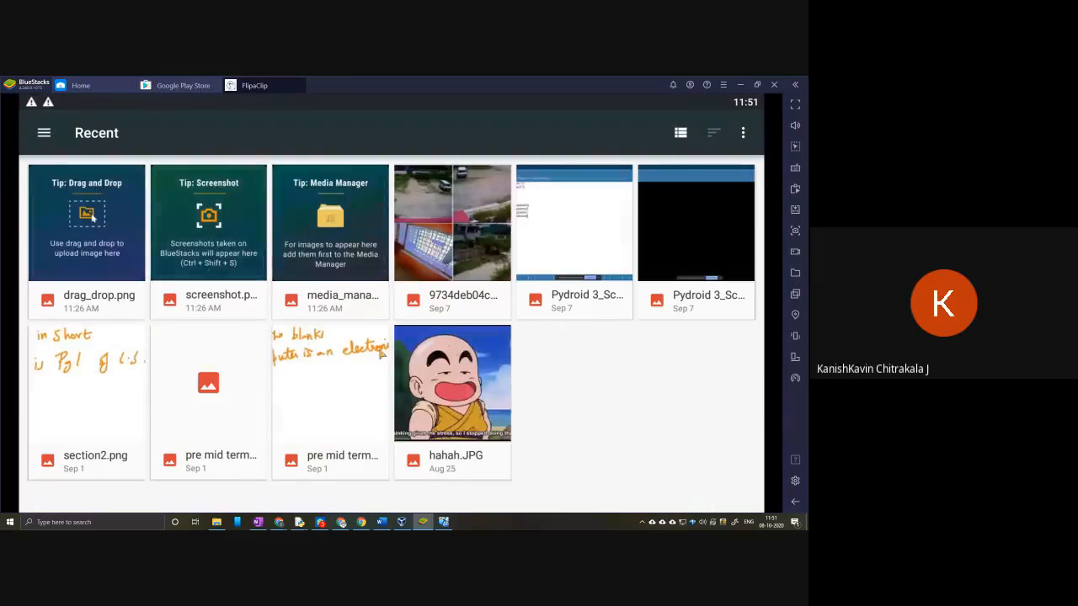
{"action": "left_click", "coordinate": [446, 396]}
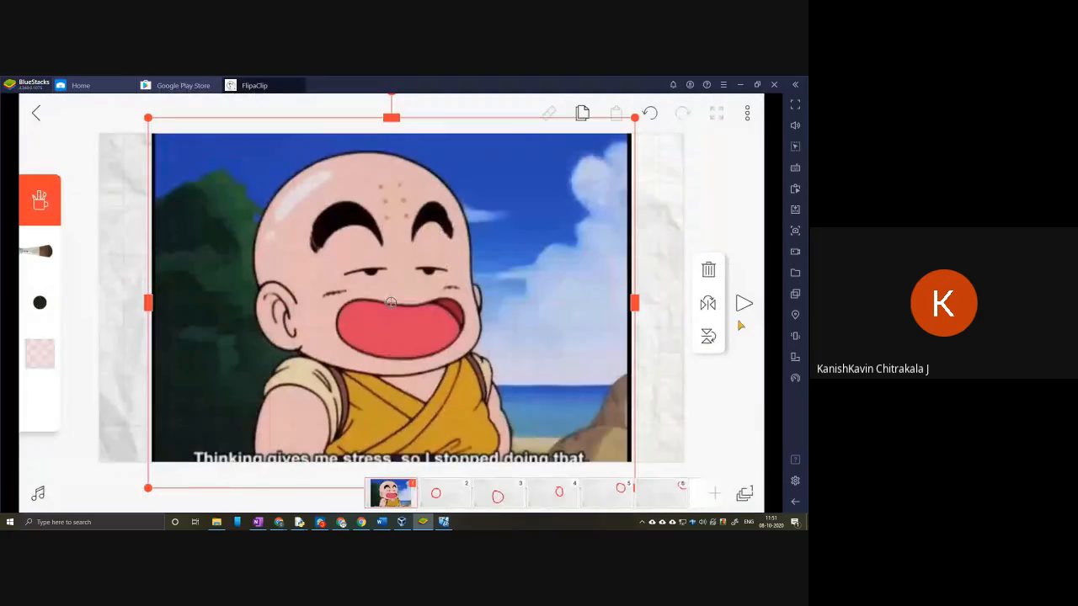
Step: Shrink the inserted picture to a small thumbnail and place it below the red ball at about x 307, y 764
{"action": "left_click_drag", "start_coordinate": [636, 122], "coordinate": [579, 175]}
{"action": "left_click_drag", "start_coordinate": [149, 119], "coordinate": [308, 296]}
{"action": "left_click_drag", "start_coordinate": [391, 304], "coordinate": [194, 411]}
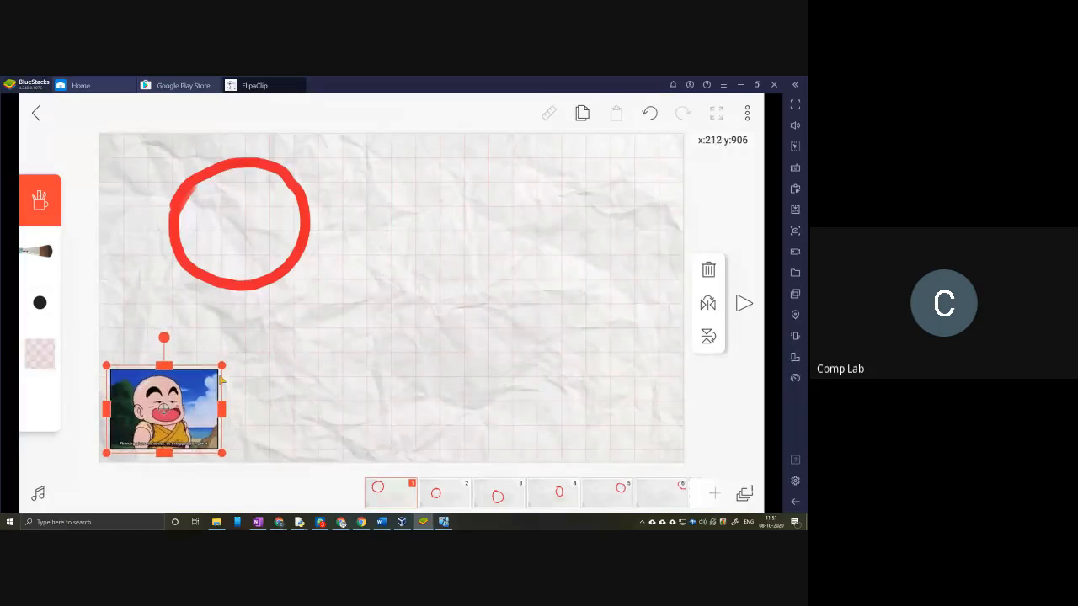
{"action": "left_click_drag", "start_coordinate": [209, 392], "coordinate": [237, 348]}
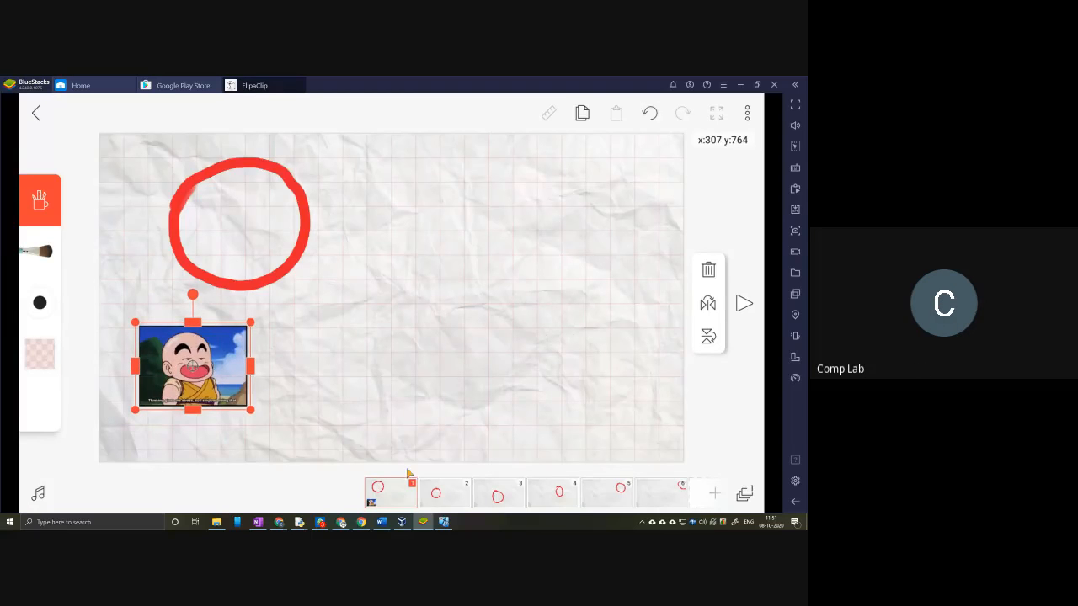
Step: Draw a short red brush stroke over the picture's onion-skin ghost on frame 2, and return to frame 1
{"action": "left_click", "coordinate": [435, 492]}
{"action": "left_click_drag", "start_coordinate": [200, 391], "coordinate": [261, 405]}
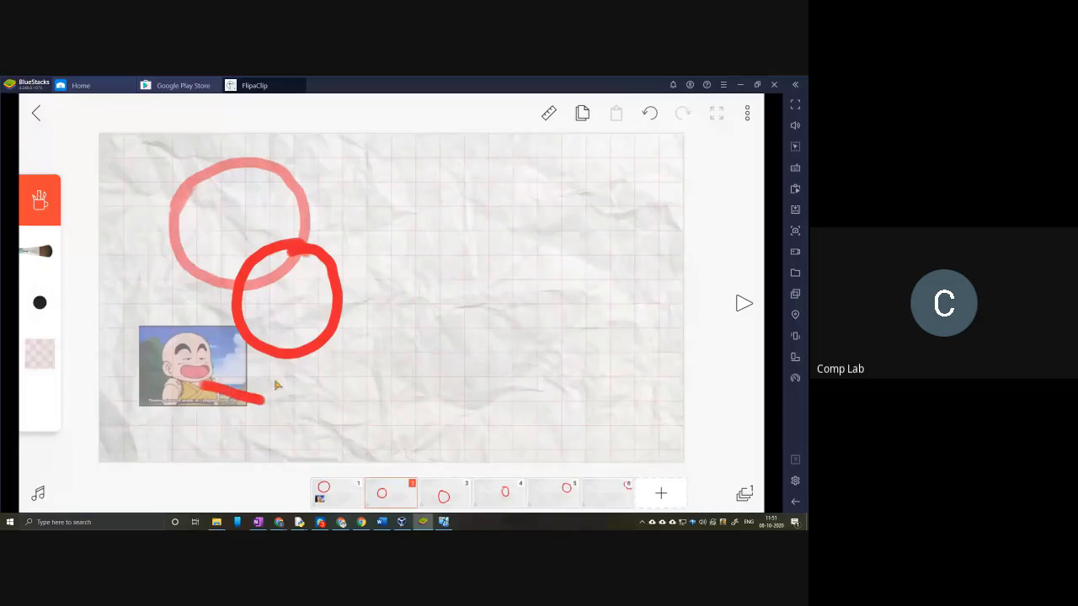
{"action": "left_click", "coordinate": [354, 492]}
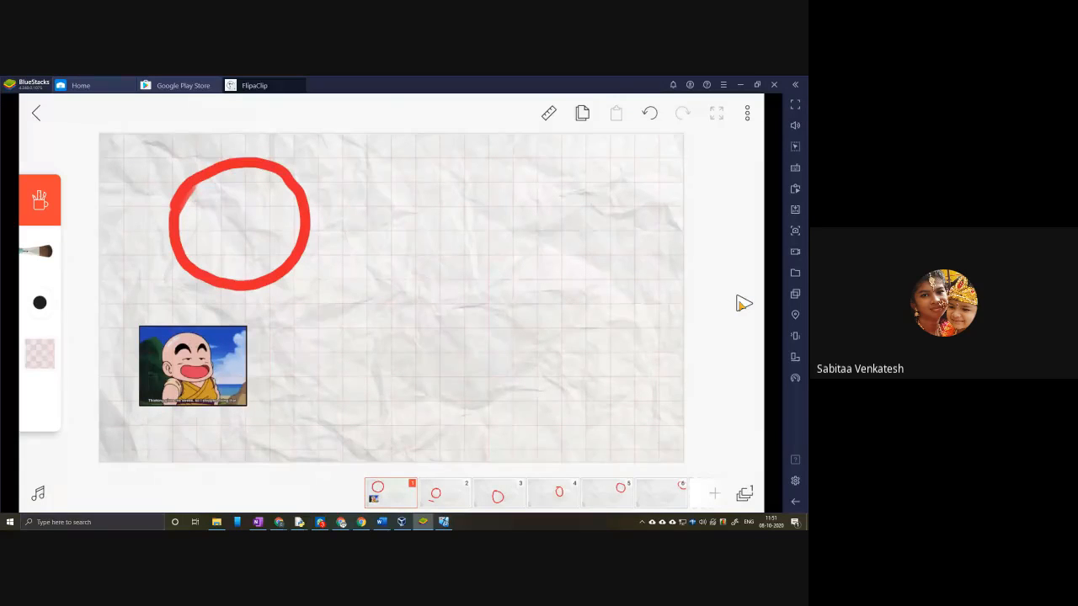
{"action": "left_click", "coordinate": [747, 112]}
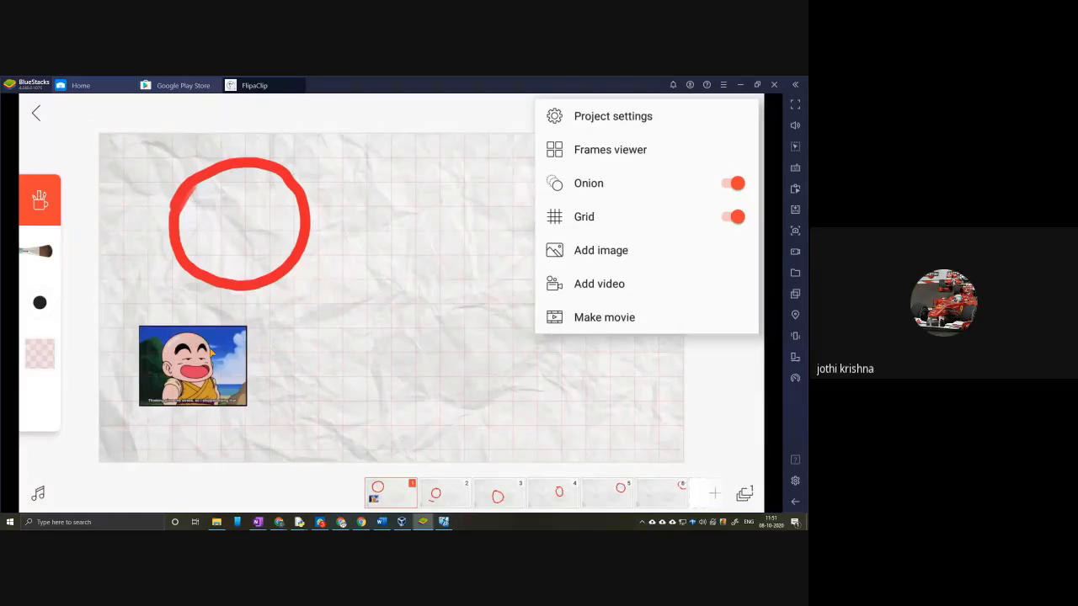
{"action": "left_click", "coordinate": [222, 371]}
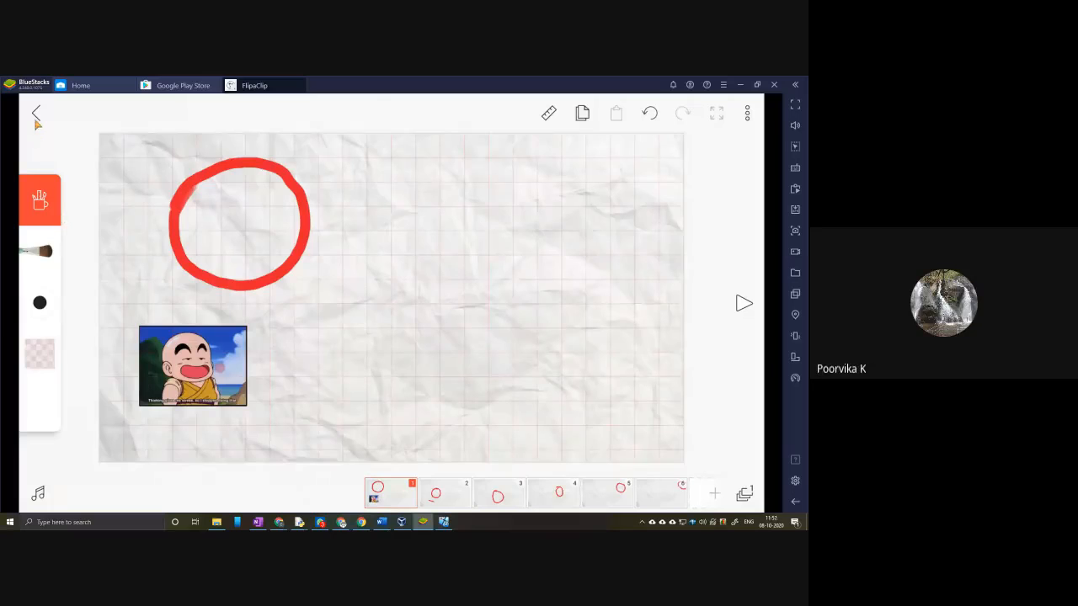
{"action": "left_click", "coordinate": [389, 505]}
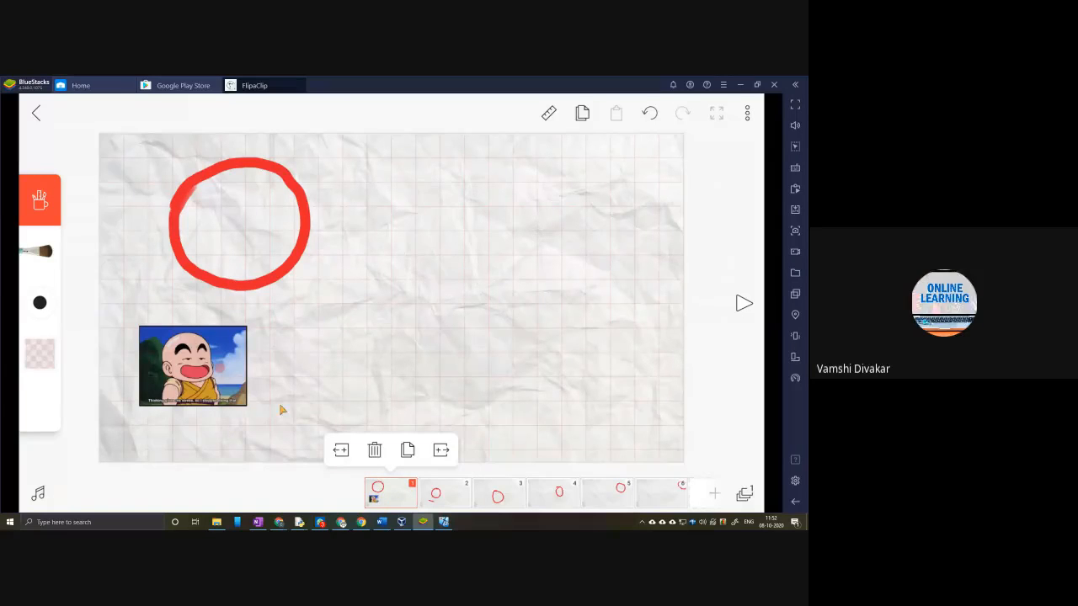
Step: Try to select the picture on frame 1 with the Lasso tool
{"action": "left_click", "coordinate": [59, 196]}
{"action": "left_click", "coordinate": [48, 201]}
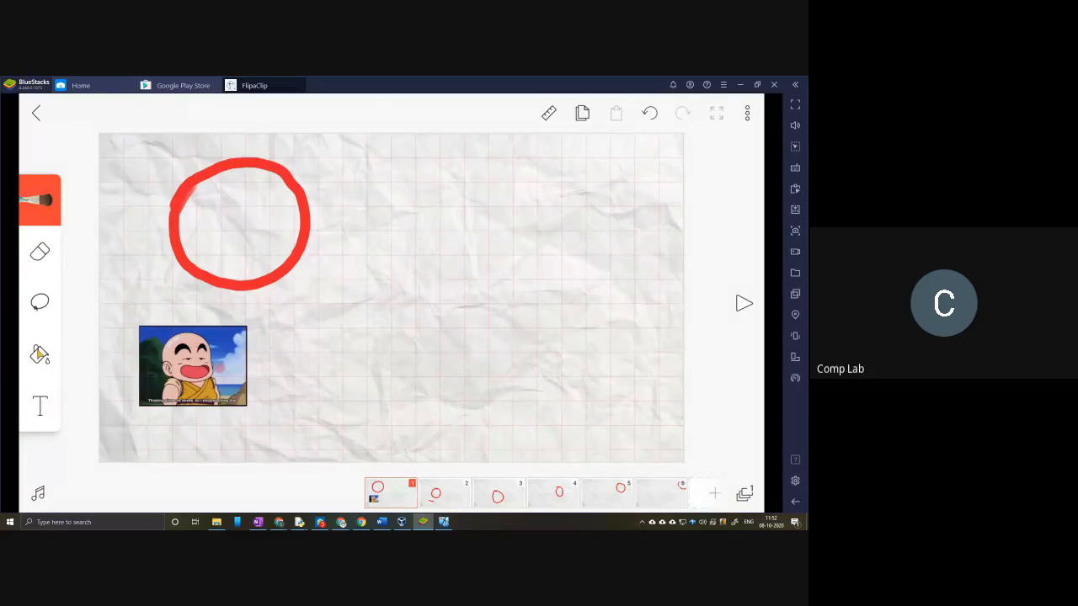
{"action": "left_click", "coordinate": [48, 302]}
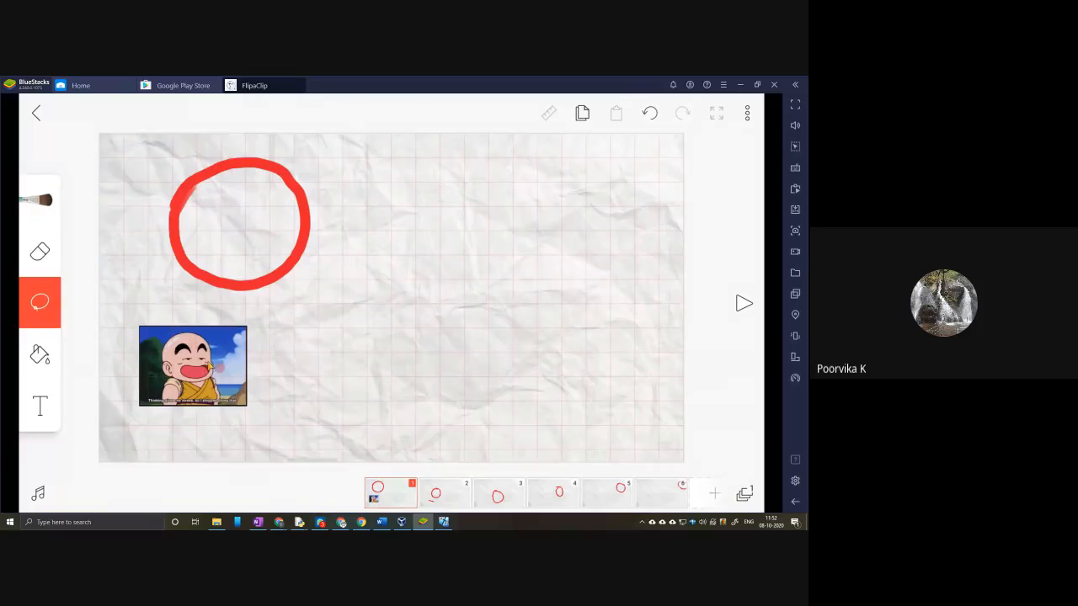
{"action": "left_click_drag", "start_coordinate": [198, 367], "coordinate": [377, 370]}
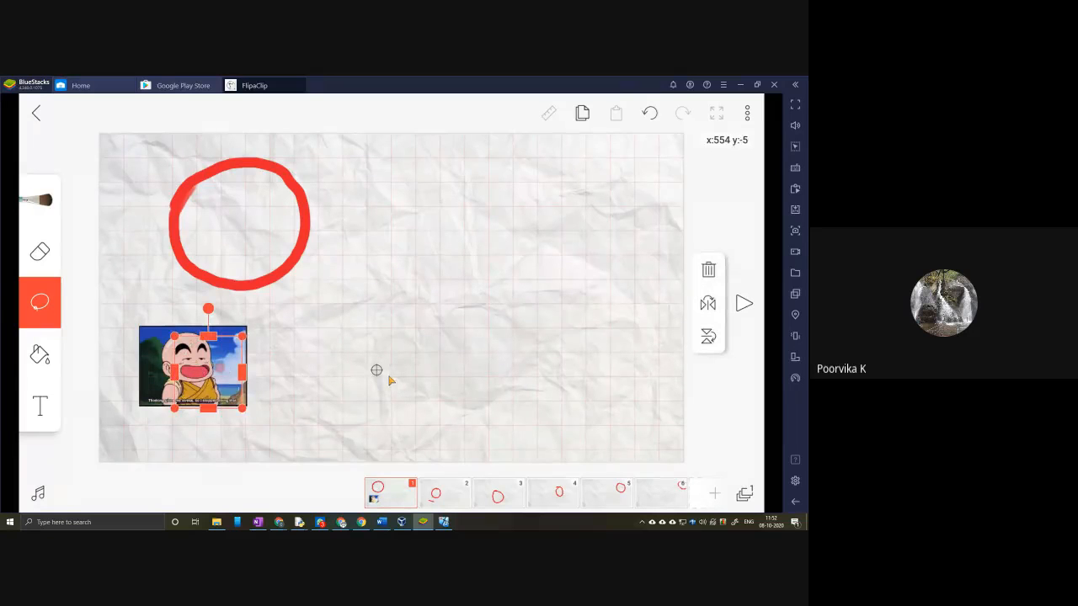
{"action": "left_click", "coordinate": [449, 373]}
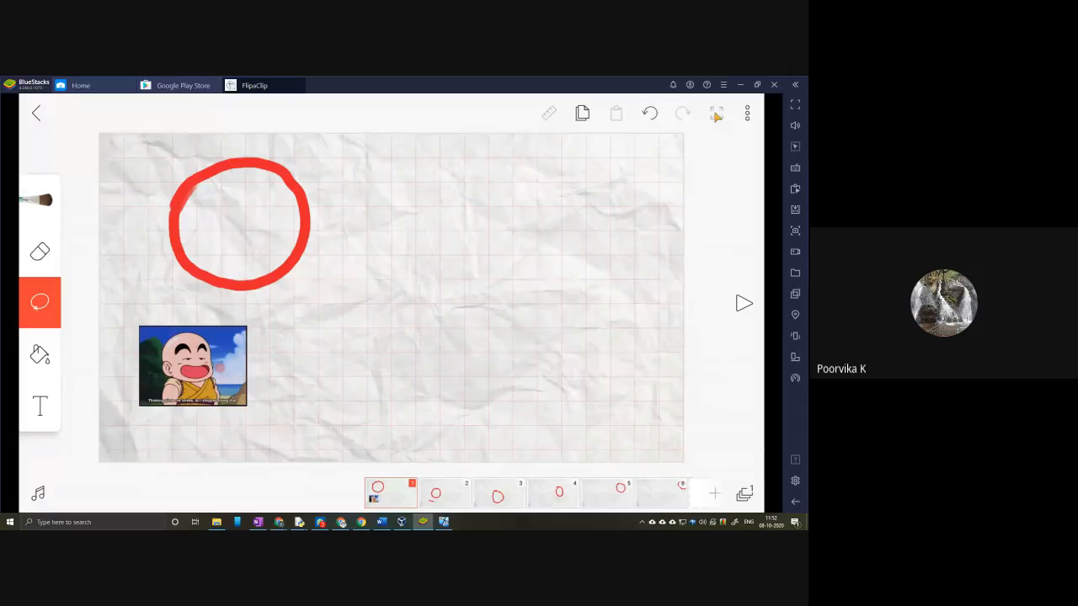
{"action": "left_click", "coordinate": [747, 113]}
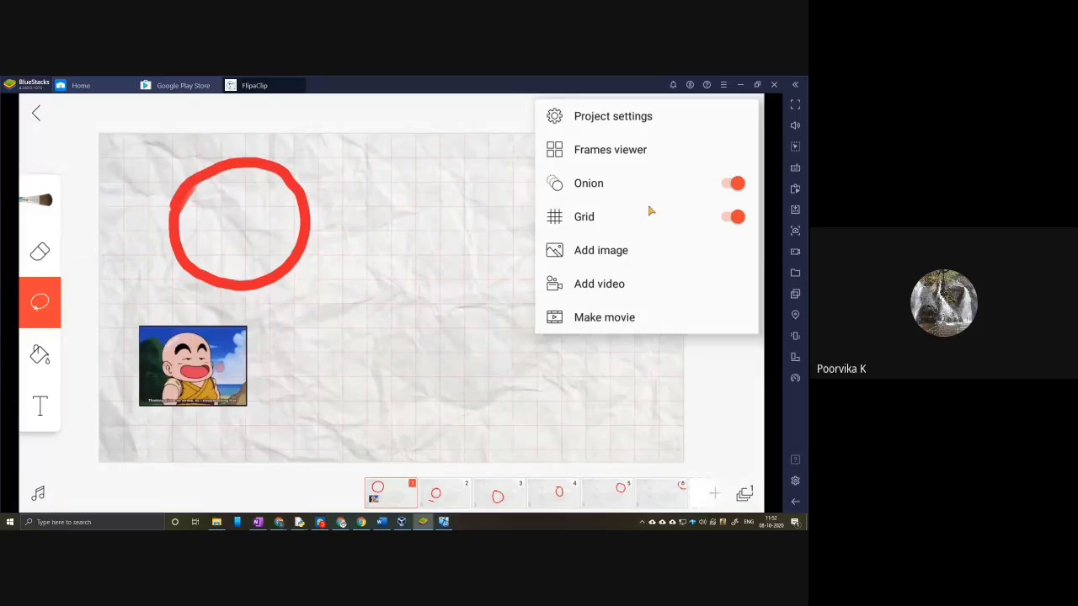
{"action": "left_click", "coordinate": [364, 250]}
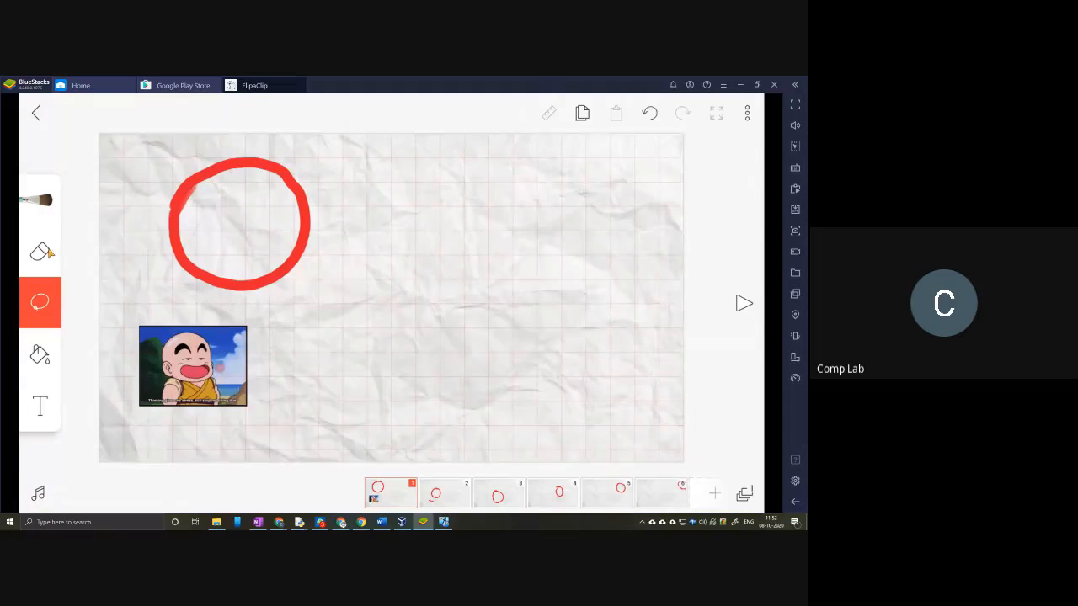
{"action": "left_click", "coordinate": [44, 252]}
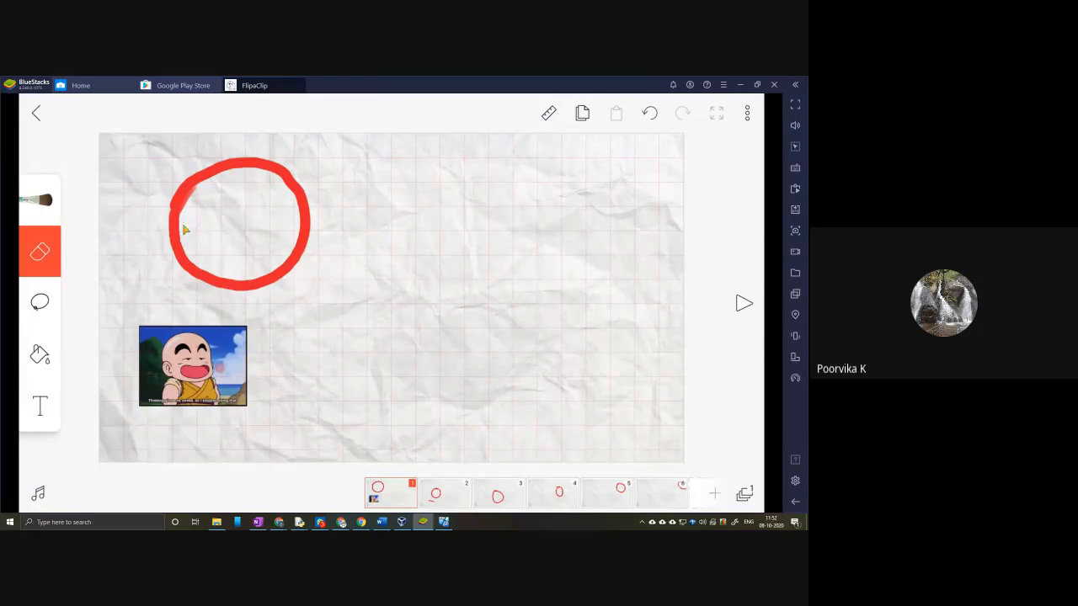
{"action": "left_click", "coordinate": [42, 201]}
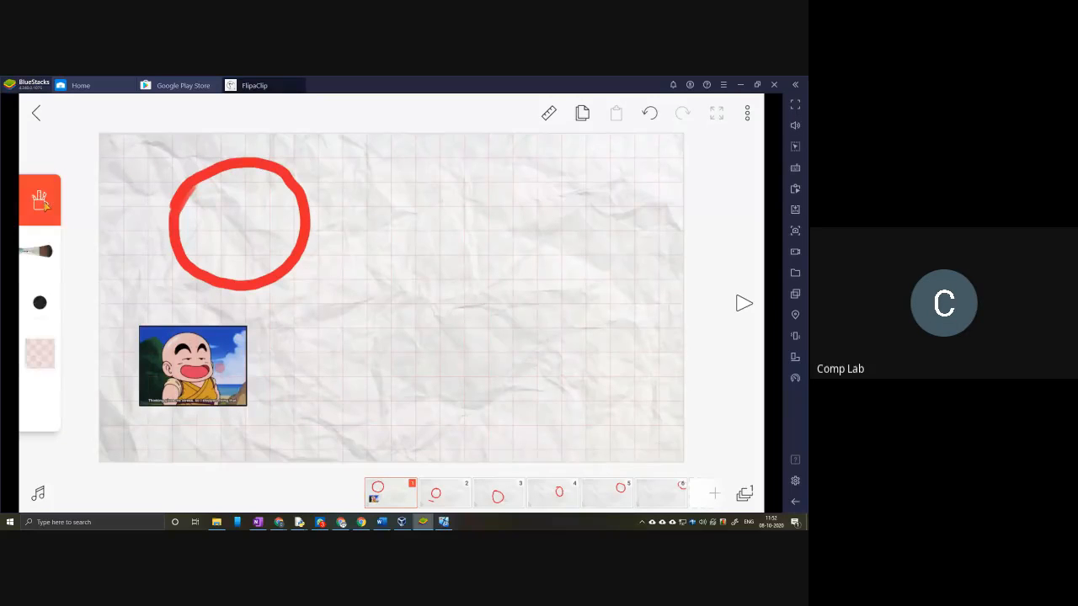
{"action": "left_click", "coordinate": [42, 202]}
{"action": "left_click", "coordinate": [40, 305]}
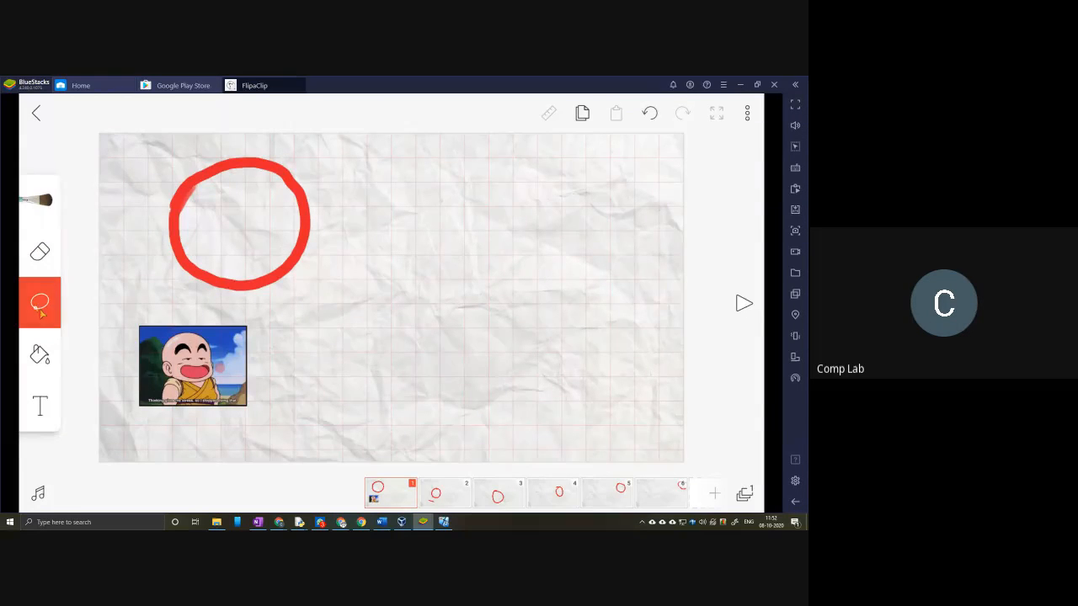
{"action": "left_click", "coordinate": [44, 367]}
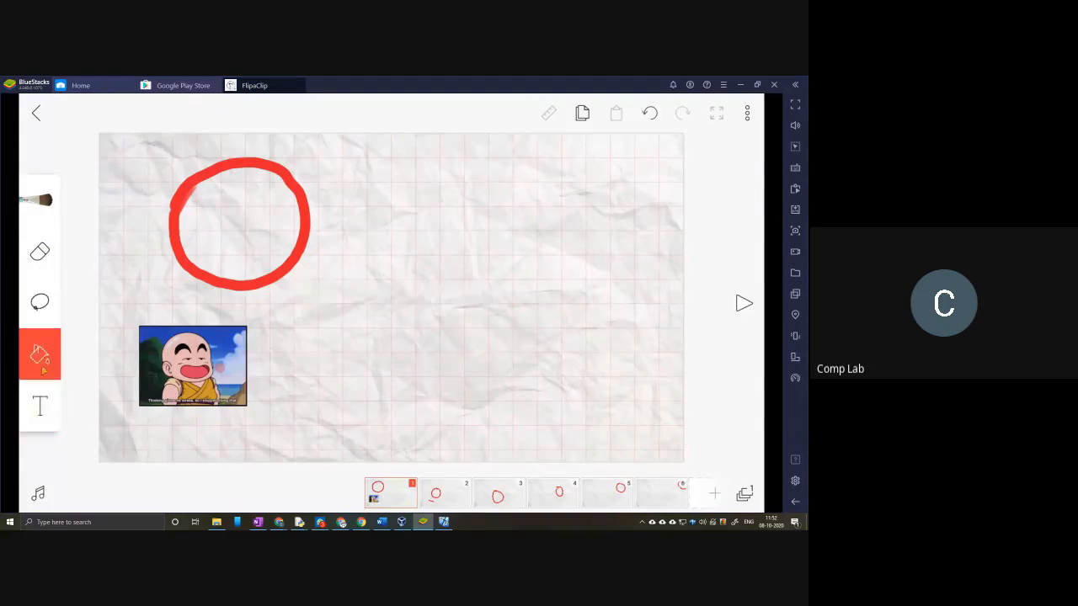
Step: Select the red ball on frame 1 with the Lasso tool and shrink it to about a third of its size
{"action": "left_click", "coordinate": [42, 305]}
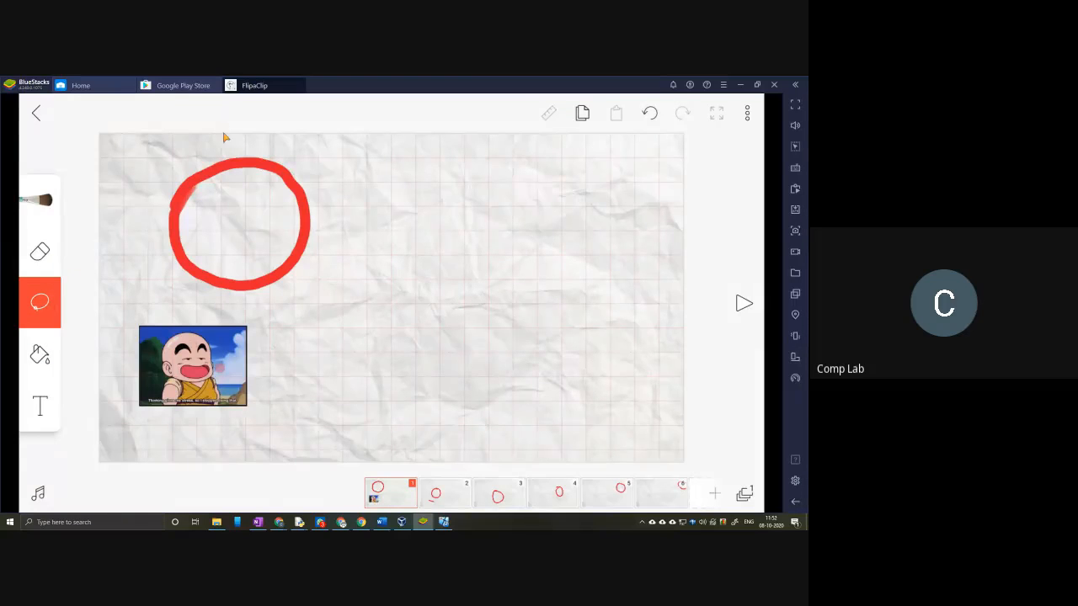
{"action": "mouse_move", "coordinate": [330, 170]}
{"action": "left_mouse_down"}
{"action": "mouse_move", "coordinate": [202, 130]}
{"action": "mouse_move", "coordinate": [173, 140]}
{"action": "left_mouse_up"}
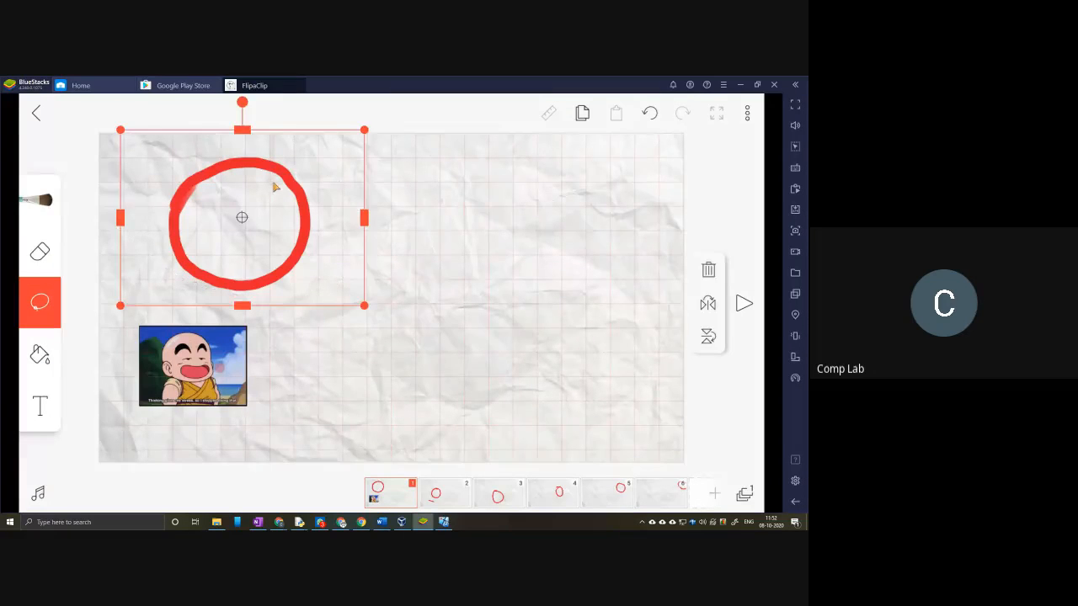
{"action": "left_click", "coordinate": [42, 308]}
{"action": "mouse_move", "coordinate": [215, 136]}
{"action": "left_mouse_down"}
{"action": "mouse_move", "coordinate": [159, 163]}
{"action": "mouse_move", "coordinate": [127, 226]}
{"action": "mouse_move", "coordinate": [128, 279]}
{"action": "left_mouse_up"}
{"action": "mouse_move", "coordinate": [144, 303]}
{"action": "left_mouse_down"}
{"action": "mouse_move", "coordinate": [299, 318]}
{"action": "mouse_move", "coordinate": [356, 263]}
{"action": "mouse_move", "coordinate": [326, 146]}
{"action": "mouse_move", "coordinate": [203, 141]}
{"action": "left_mouse_up"}
{"action": "left_click_drag", "start_coordinate": [373, 323], "coordinate": [271, 268]}
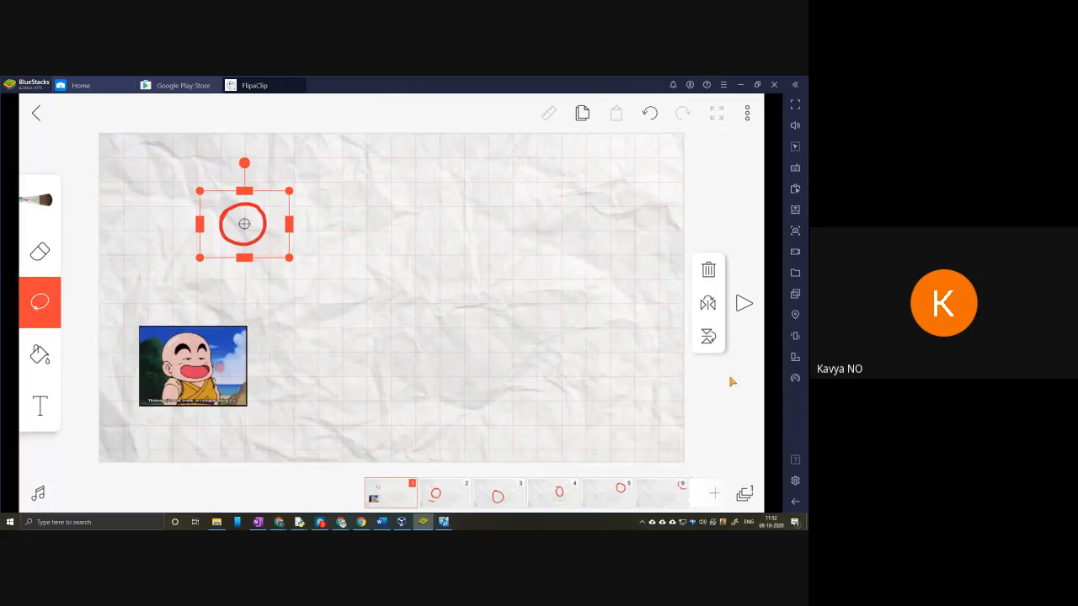
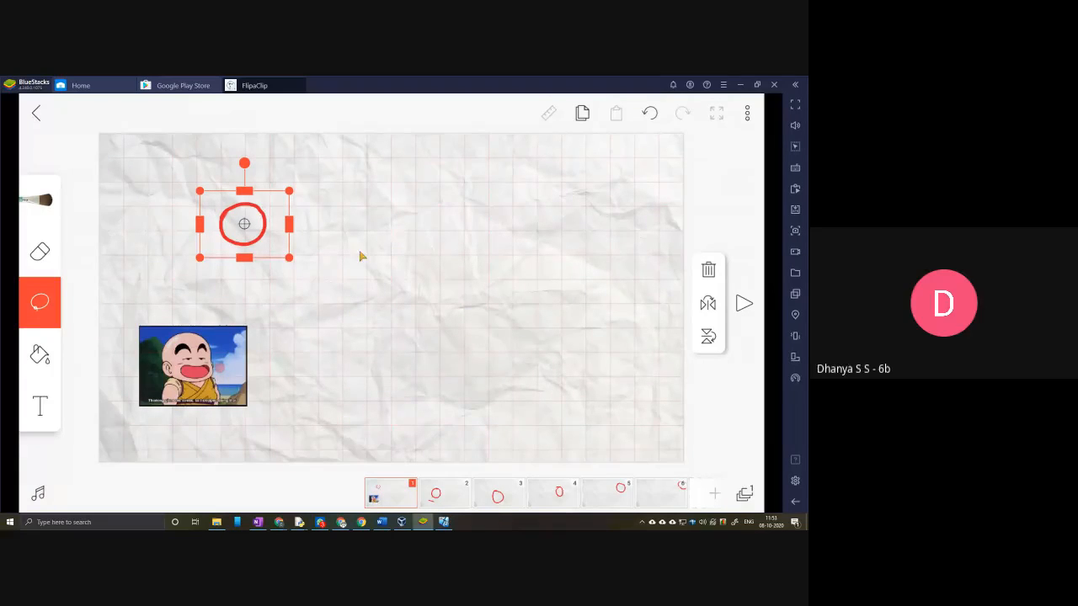
Step: Enlarge the lasso-selected red ball on frame 1 until its selection is about 401 wide and 300 high
{"action": "left_click_drag", "start_coordinate": [289, 258], "coordinate": [308, 282]}
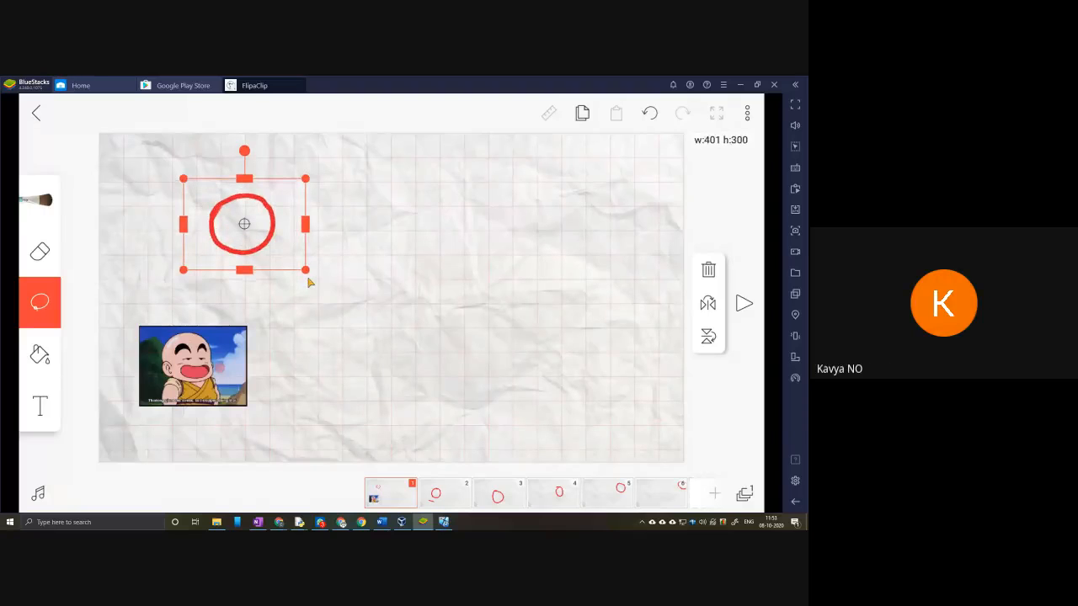